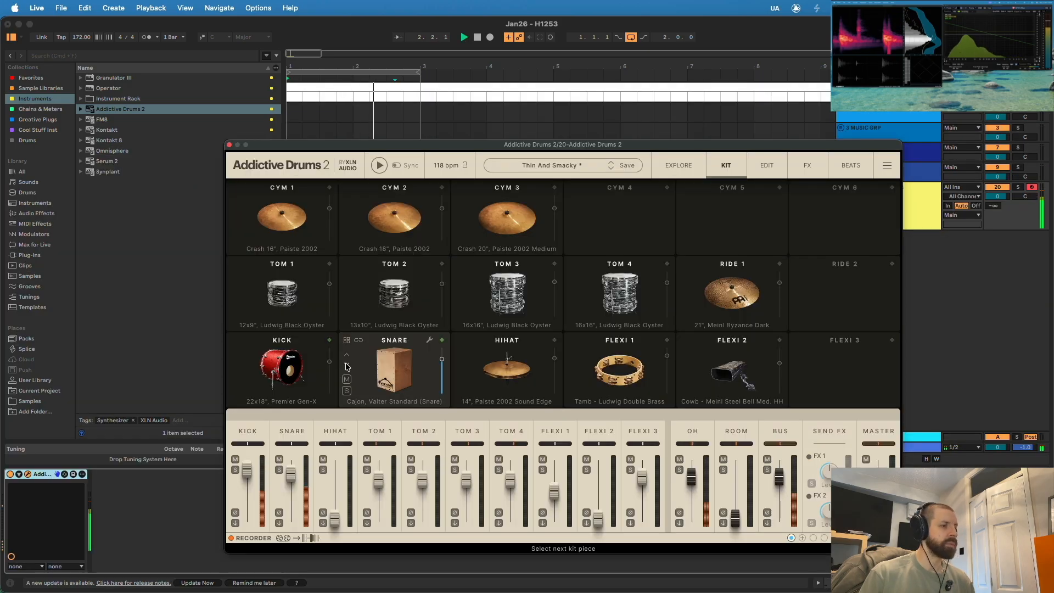
- Stop playback, audition the kick and open its edit settings in Addictive Drums 2
{"action": "key", "text": "space"}
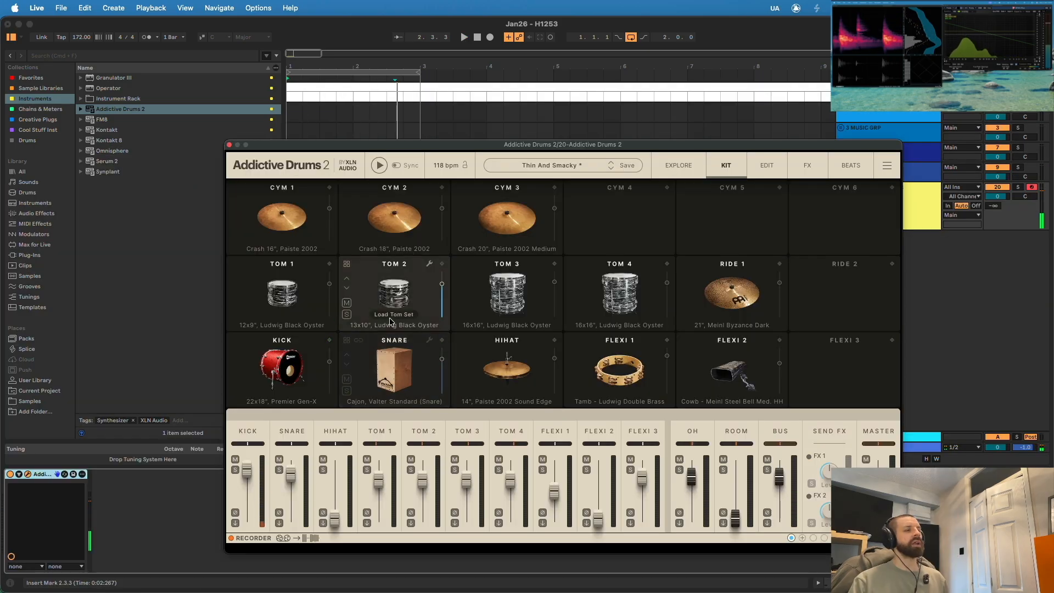
{"action": "left_click", "coordinate": [274, 357]}
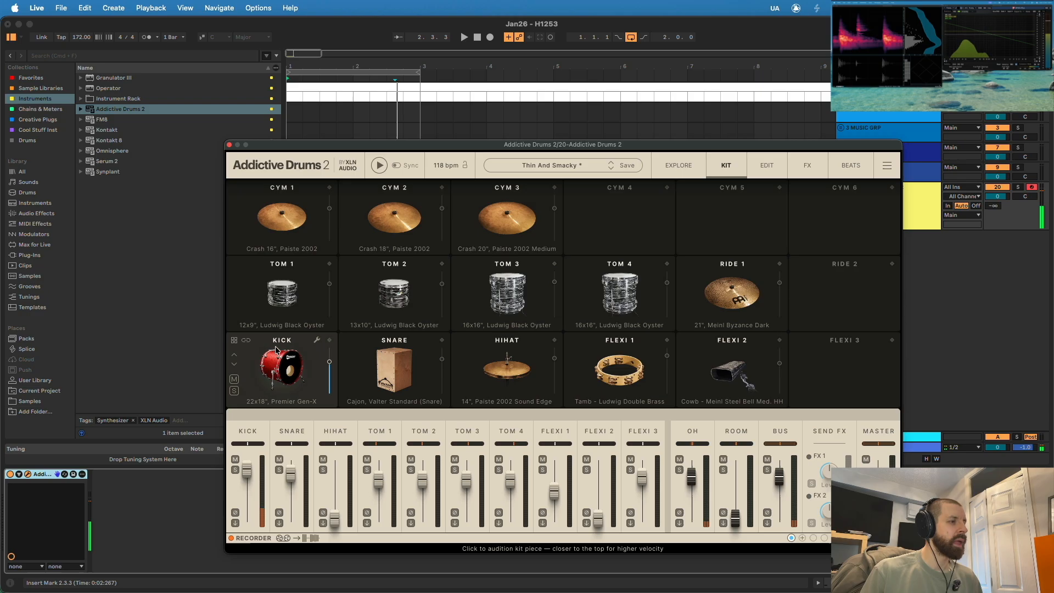
{"action": "left_click", "coordinate": [318, 342]}
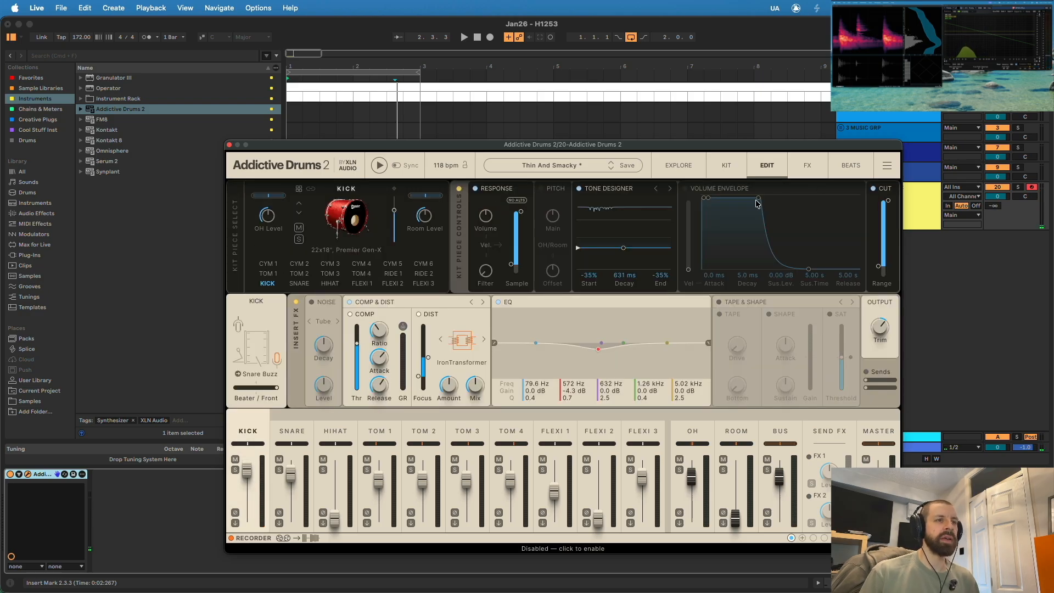
{"action": "key", "text": "space"}
- Add the Digitalis effect from the Creative Plugs collection after Addictive Drums 2 on the track
{"action": "left_click", "coordinate": [299, 283]}
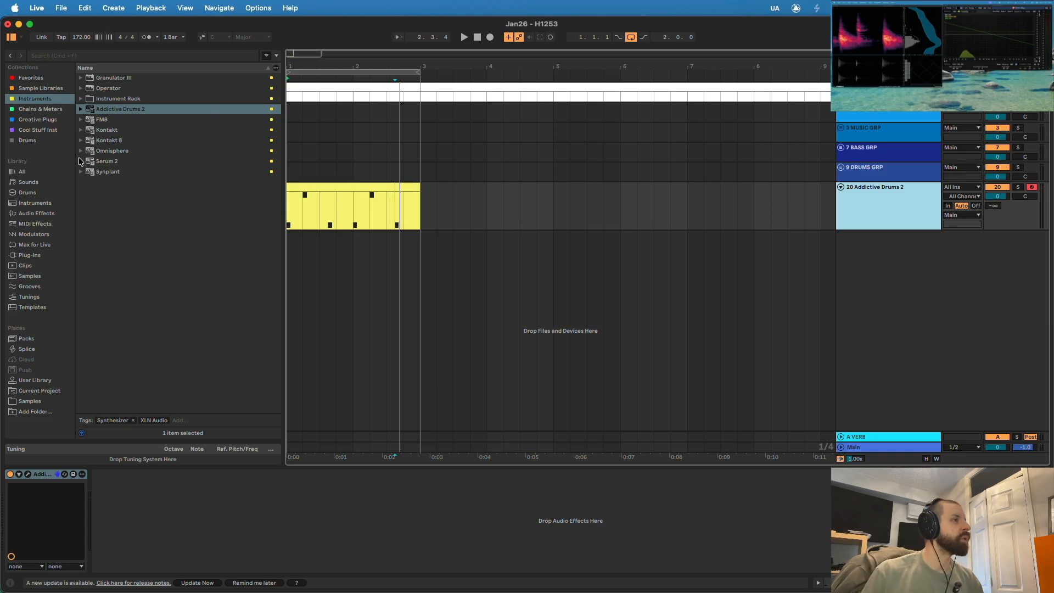
{"action": "left_click", "coordinate": [39, 120]}
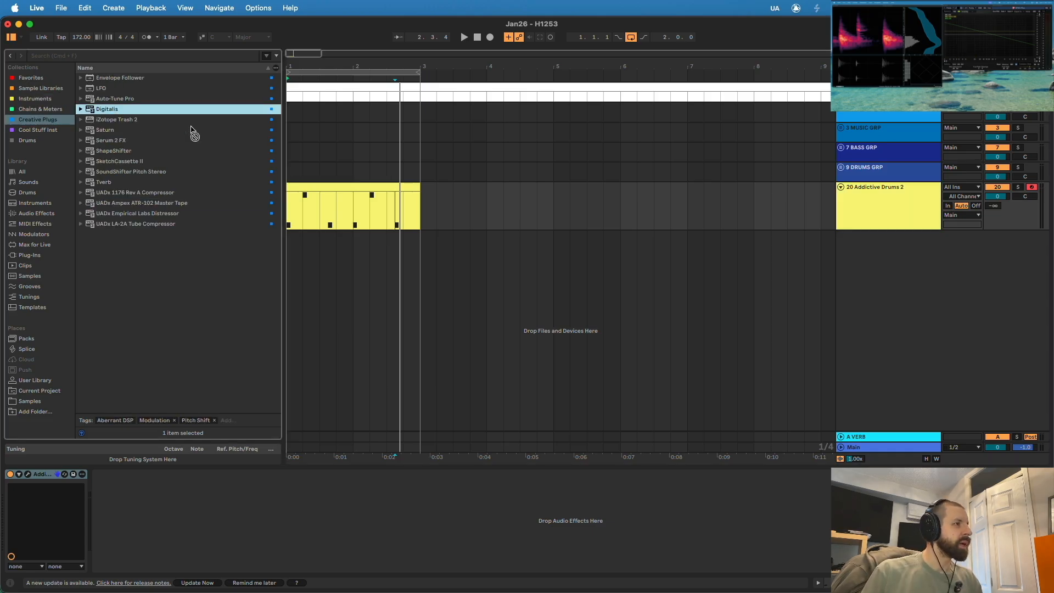
{"action": "left_click_drag", "start_coordinate": [171, 503], "coordinate": [172, 503]}
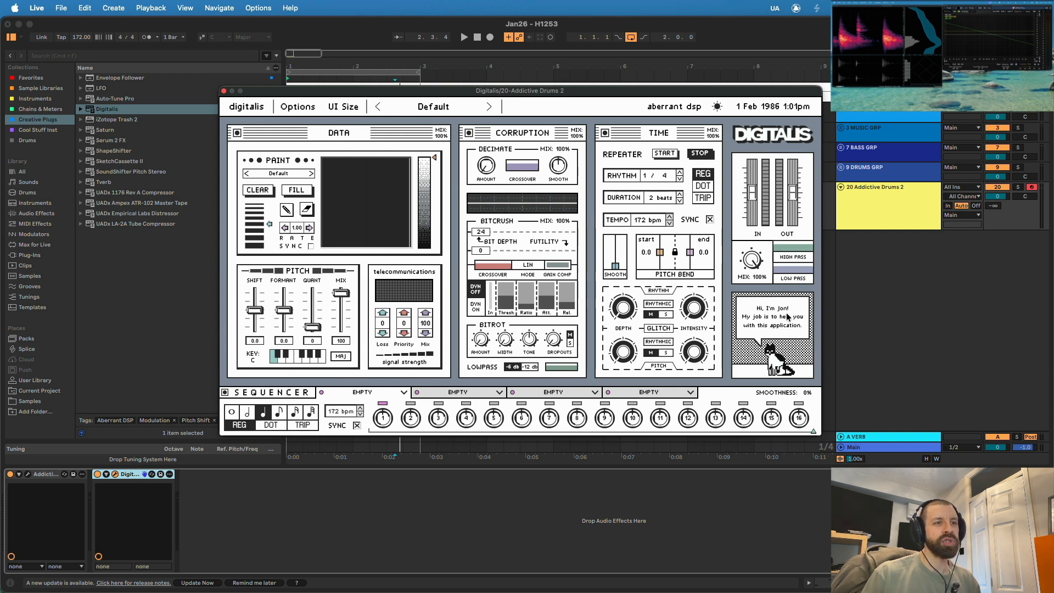
- During playback, load the Mona Lisa paint pattern in Digitalis, sync its rate at 2/1 and lower its intensity
{"action": "key", "text": "space"}
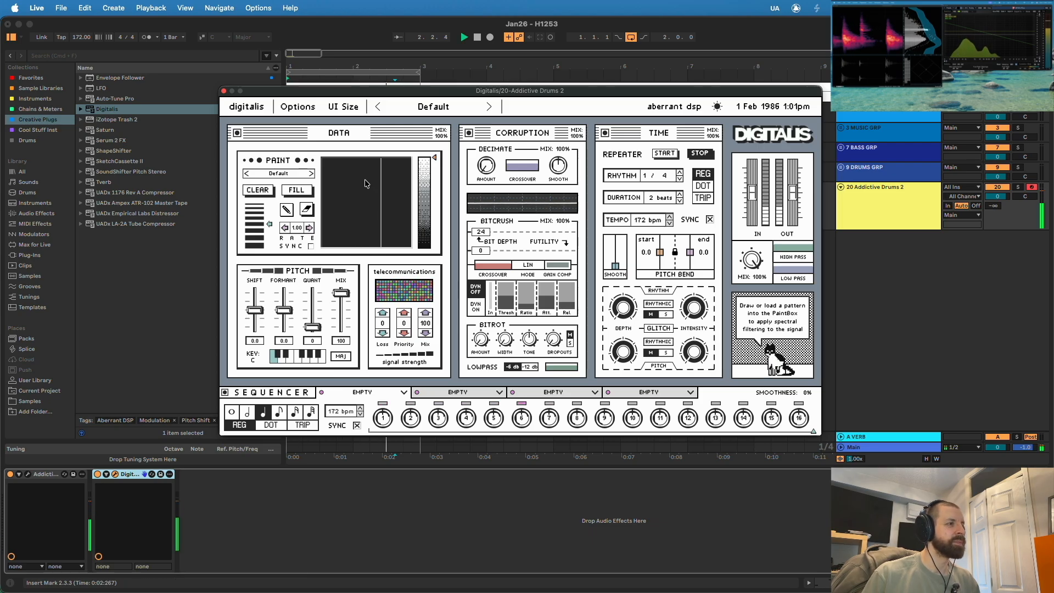
{"action": "left_click", "coordinate": [306, 174]}
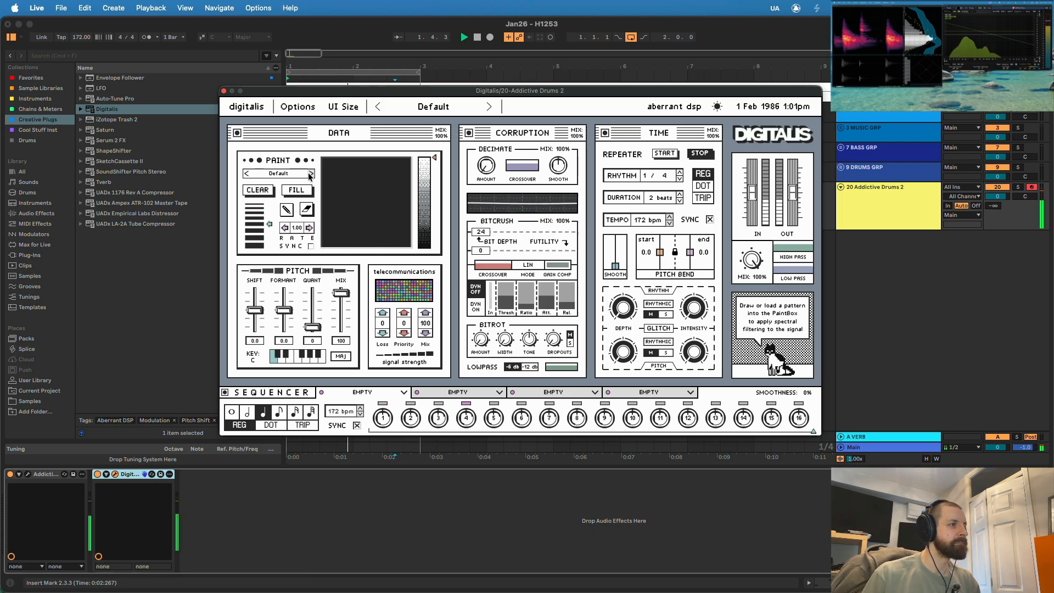
{"action": "left_click", "coordinate": [305, 174]}
{"action": "left_click", "coordinate": [308, 230]}
{"action": "left_click", "coordinate": [295, 261]}
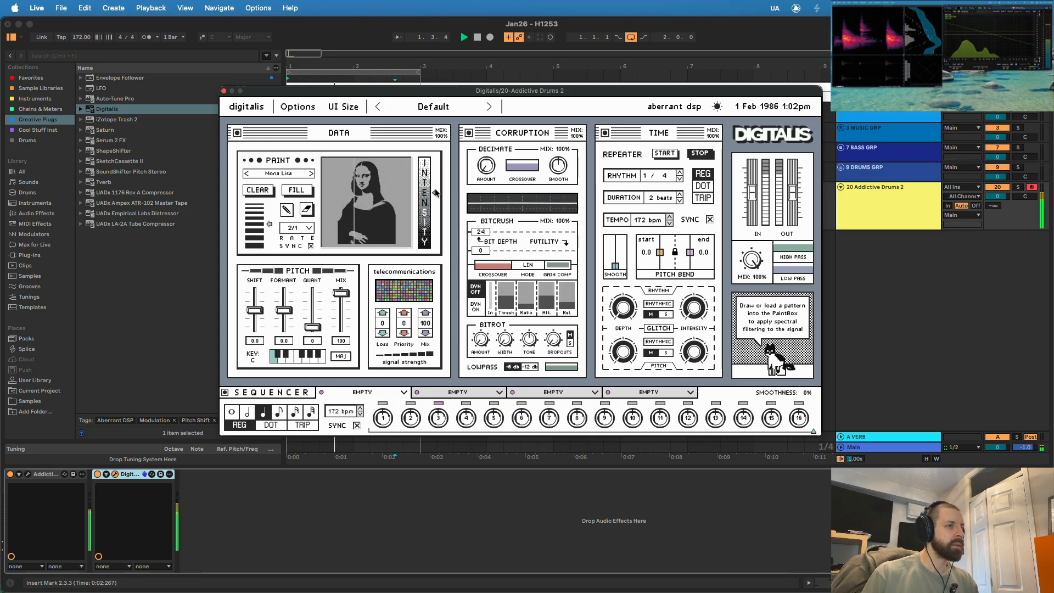
{"action": "left_click_drag", "start_coordinate": [434, 209], "coordinate": [435, 240]}
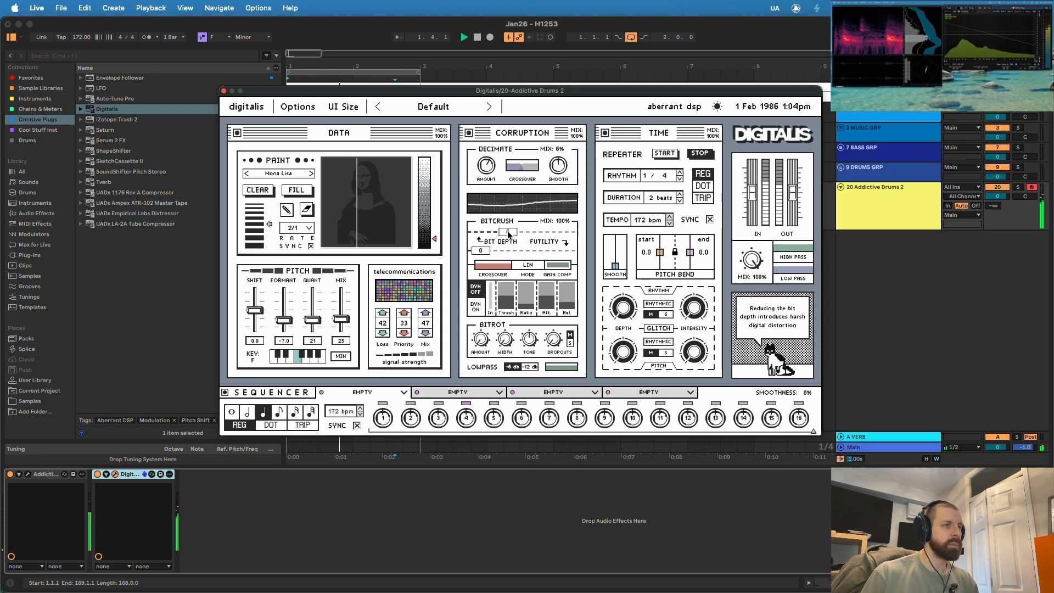
- Set the Digitalis bitcrush to a bit depth of 4 with 60% mix and a 12.3k crossover while listening
{"action": "left_click_drag", "start_coordinate": [512, 234], "coordinate": [502, 237]}
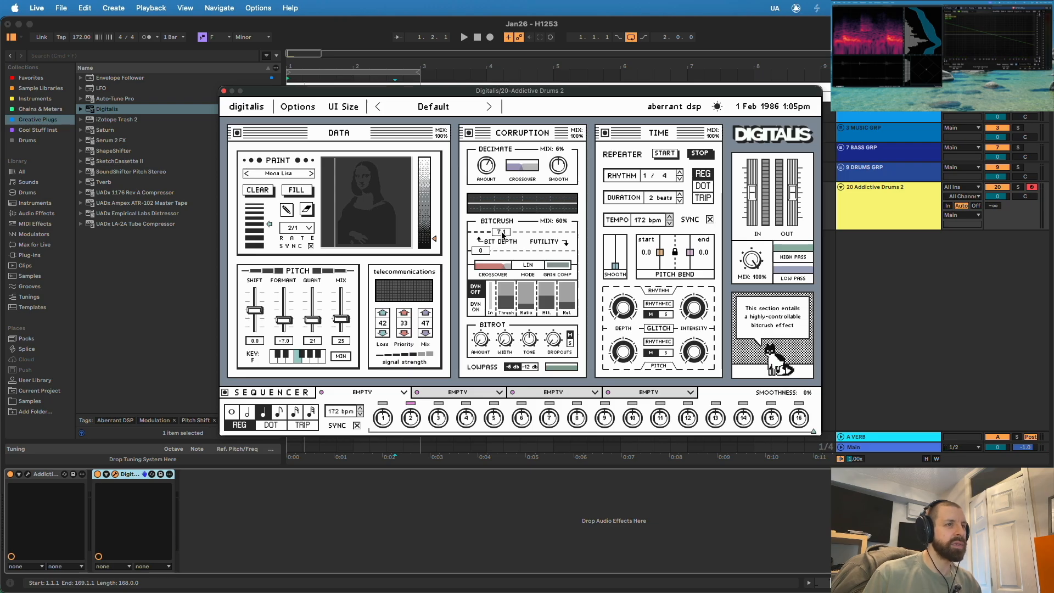
{"action": "key", "text": "space"}
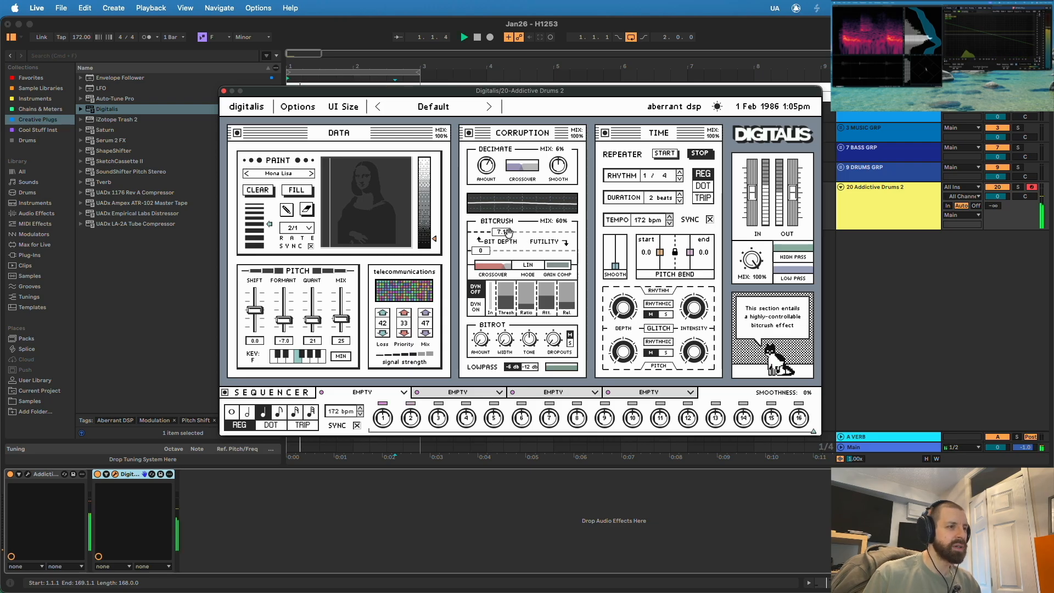
{"action": "left_click_drag", "start_coordinate": [510, 237], "coordinate": [525, 234]}
{"action": "mouse_move", "coordinate": [495, 270]}
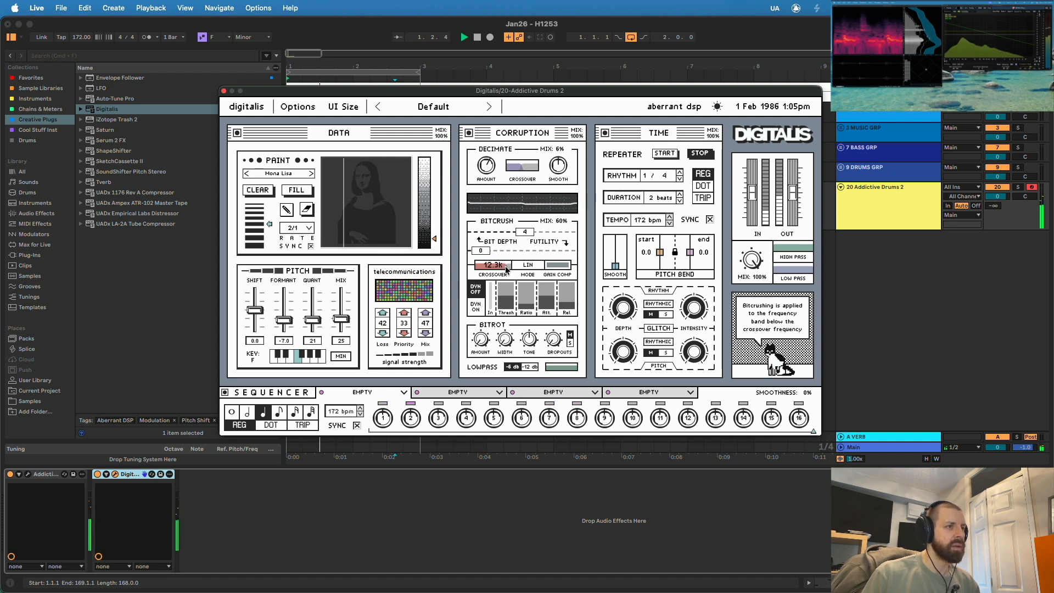
- Duplicate the Addictive Drums 2 track and bring up the duplicate's track options
{"action": "right_click", "coordinate": [868, 209]}
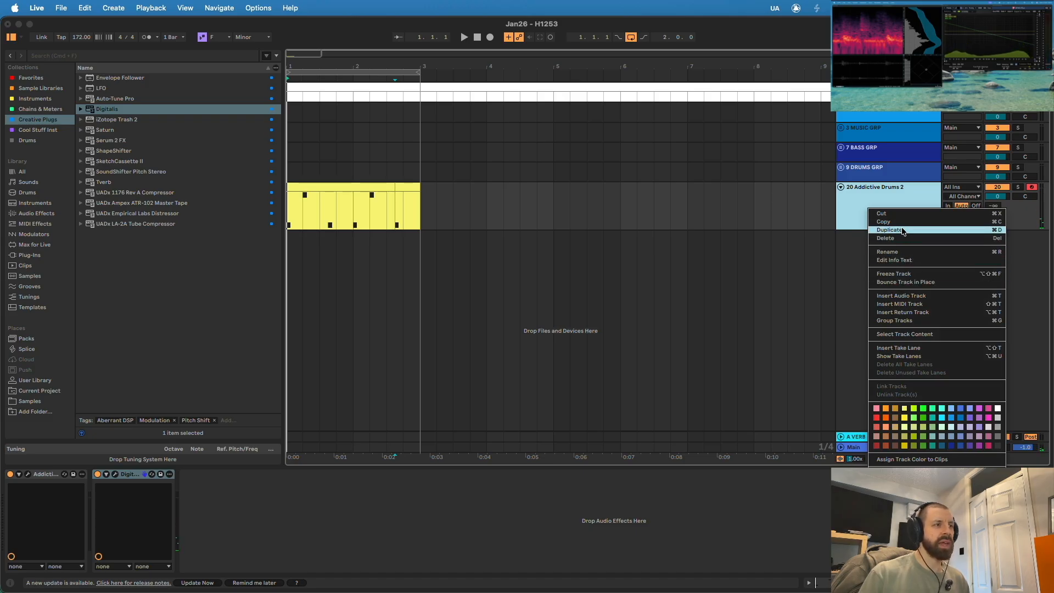
{"action": "key", "text": "super+d"}
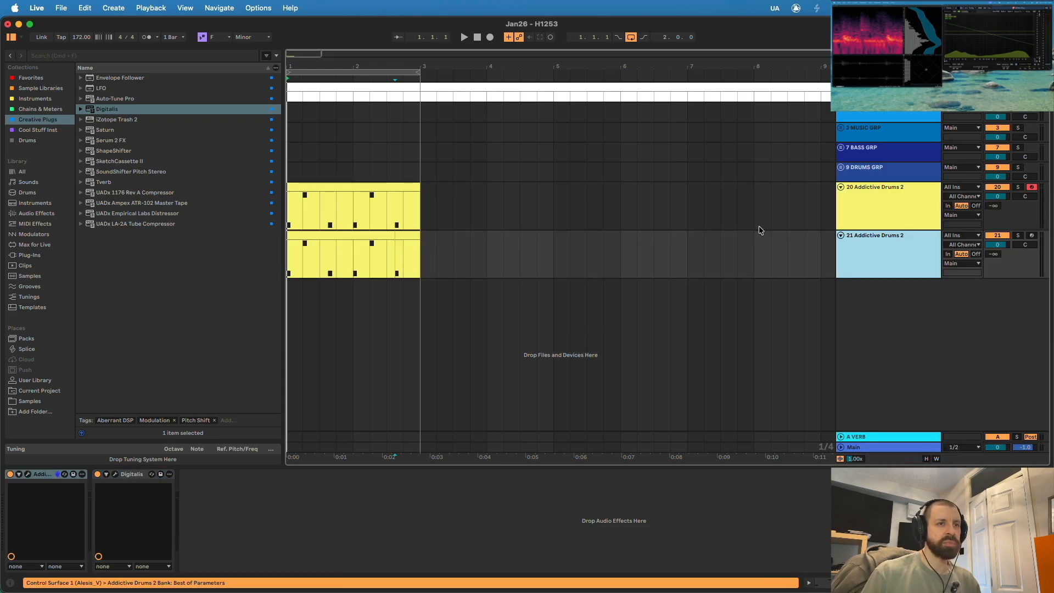
{"action": "right_click", "coordinate": [866, 255]}
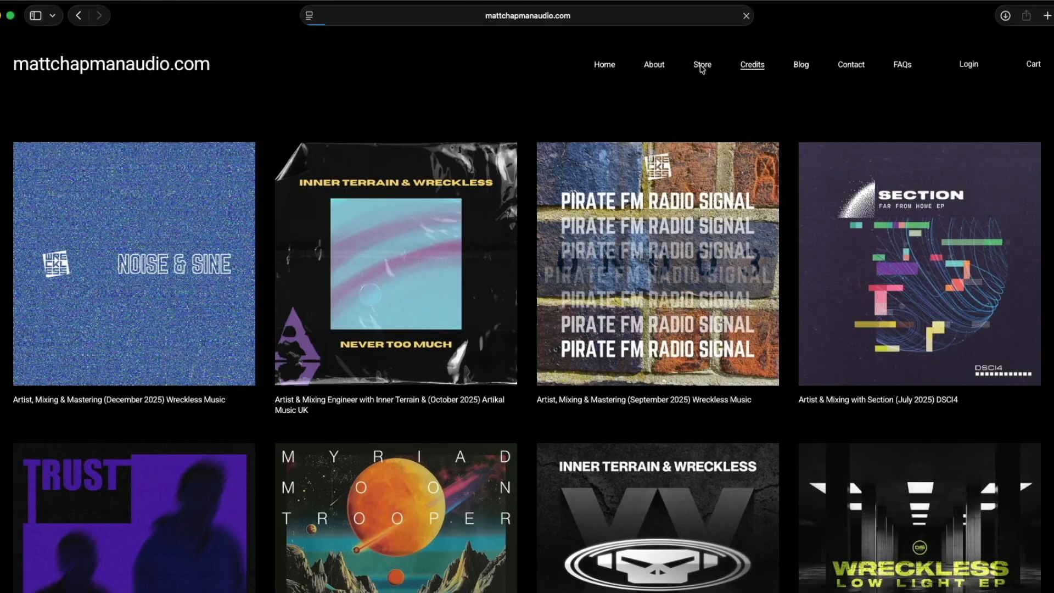
- Browse the Store and Blog pages of the audio engineer's website in the browser
{"action": "left_click", "coordinate": [702, 65]}
{"action": "scroll", "coordinate": [685, 266], "scroll_direction": "down", "scroll_amount": 3}
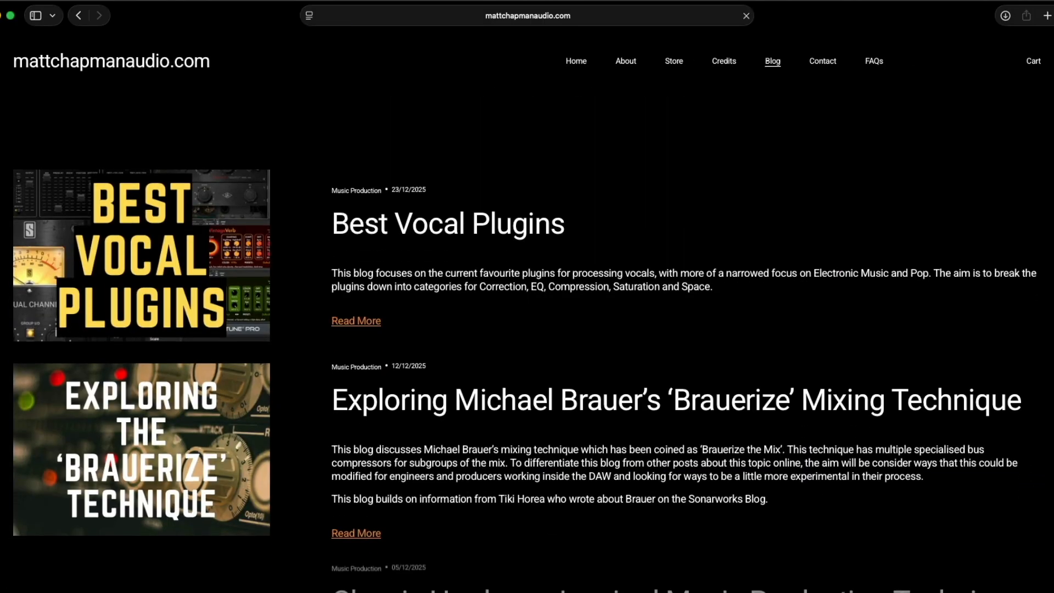
{"action": "scroll", "coordinate": [526, 370], "scroll_direction": "down", "scroll_amount": 3}
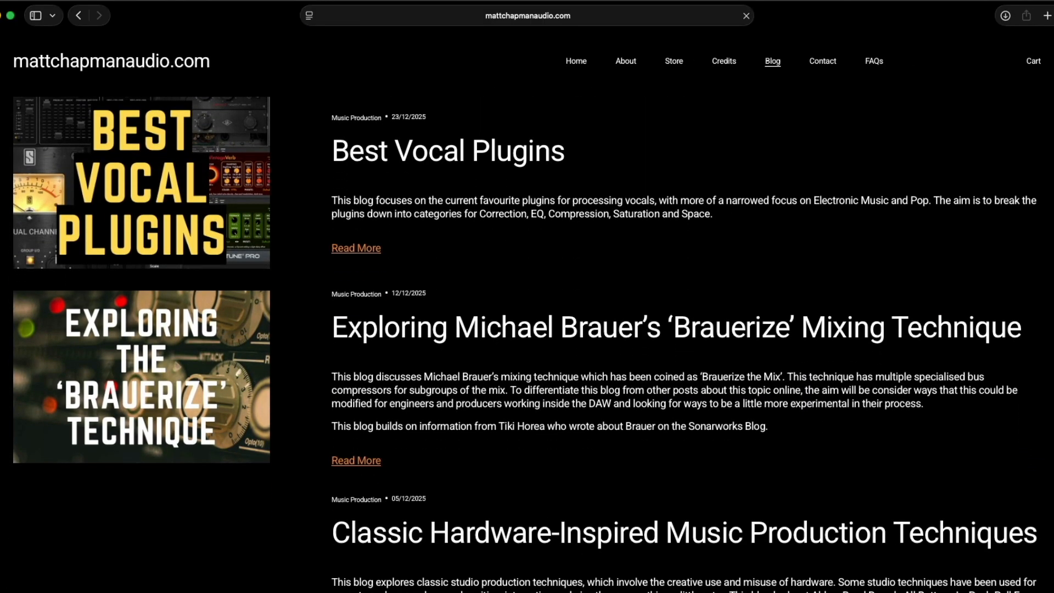
{"action": "scroll", "coordinate": [526, 329], "scroll_direction": "down", "scroll_amount": 15}
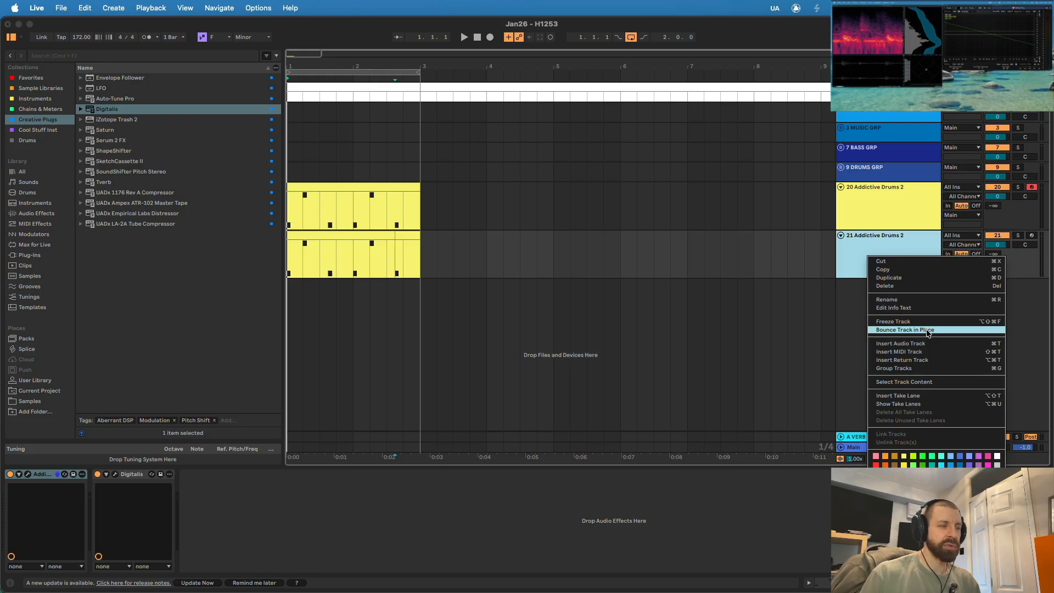
- Bounce the duplicated track in place to audio and deactivate the original track 20
{"action": "left_click", "coordinate": [927, 330]}
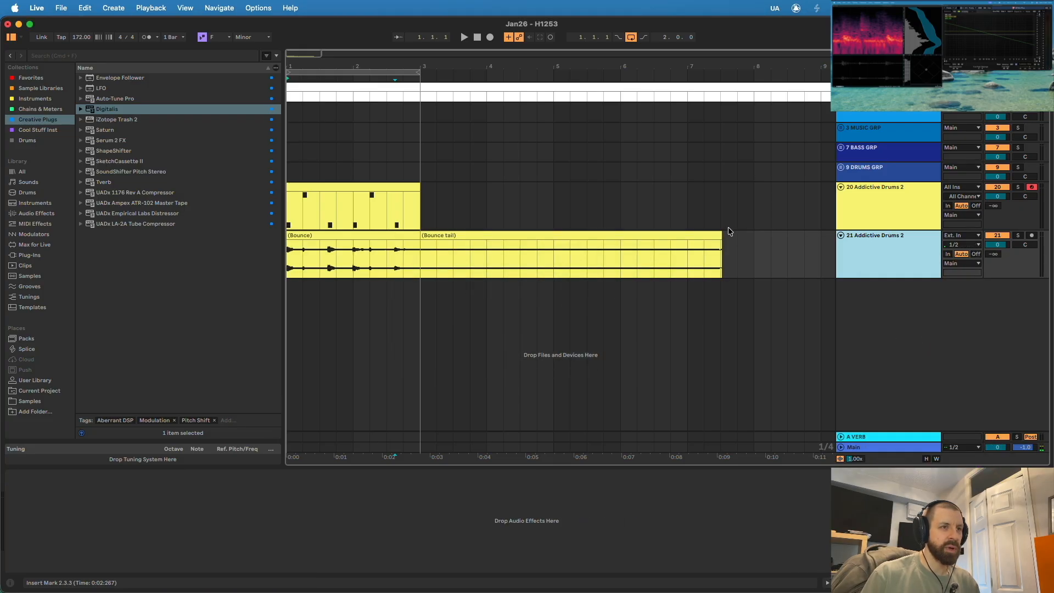
{"action": "left_click", "coordinate": [719, 232]}
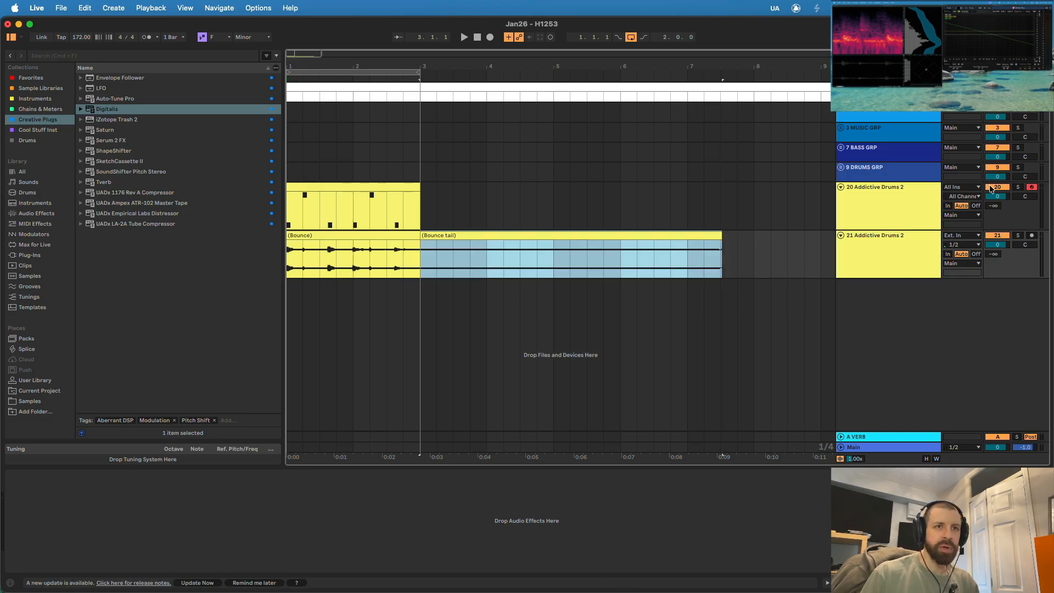
{"action": "left_click", "coordinate": [991, 188]}
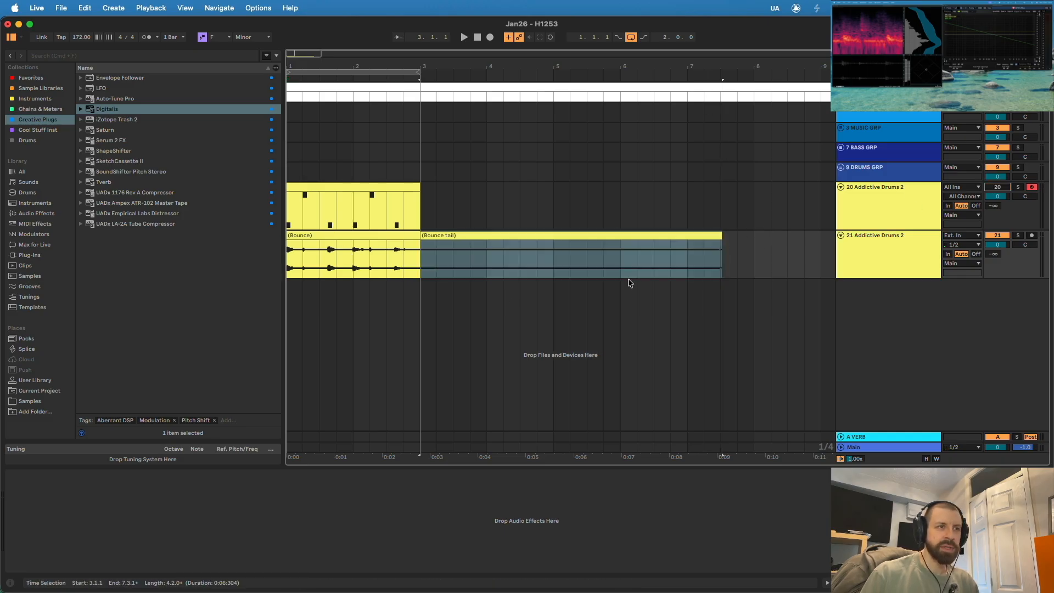
- Audition the bounced audio on track 21 and cut it down to the hits at 1.2 and 2.2 plus a short tail clip
{"action": "left_click", "coordinate": [290, 258]}
{"action": "key", "text": "space"}
{"action": "key", "text": "space"}
{"action": "mouse_move", "coordinate": [307, 66]}
{"action": "left_mouse_down"}
{"action": "mouse_move", "coordinate": [371, 120]}
{"action": "mouse_move", "coordinate": [409, 123]}
{"action": "left_mouse_up"}
{"action": "left_click_drag", "start_coordinate": [391, 251], "coordinate": [248, 257]}
{"action": "left_click_drag", "start_coordinate": [415, 260], "coordinate": [812, 252]}
{"action": "key", "text": "Delete"}
{"action": "key", "text": "Delete"}
{"action": "left_click", "coordinate": [365, 250]}
{"action": "key", "text": "space"}
{"action": "left_click_drag", "start_coordinate": [416, 236], "coordinate": [444, 236]}
{"action": "key", "text": "space"}
- Add Pro-Q 3 from Favorites to track 21 with a low cut at about 217 Hz and an upper-mid dip of about 9 dB
{"action": "left_click", "coordinate": [31, 78]}
{"action": "left_click_drag", "start_coordinate": [106, 214], "coordinate": [405, 253]}
{"action": "left_click_drag", "start_coordinate": [342, 212], "coordinate": [409, 181]}
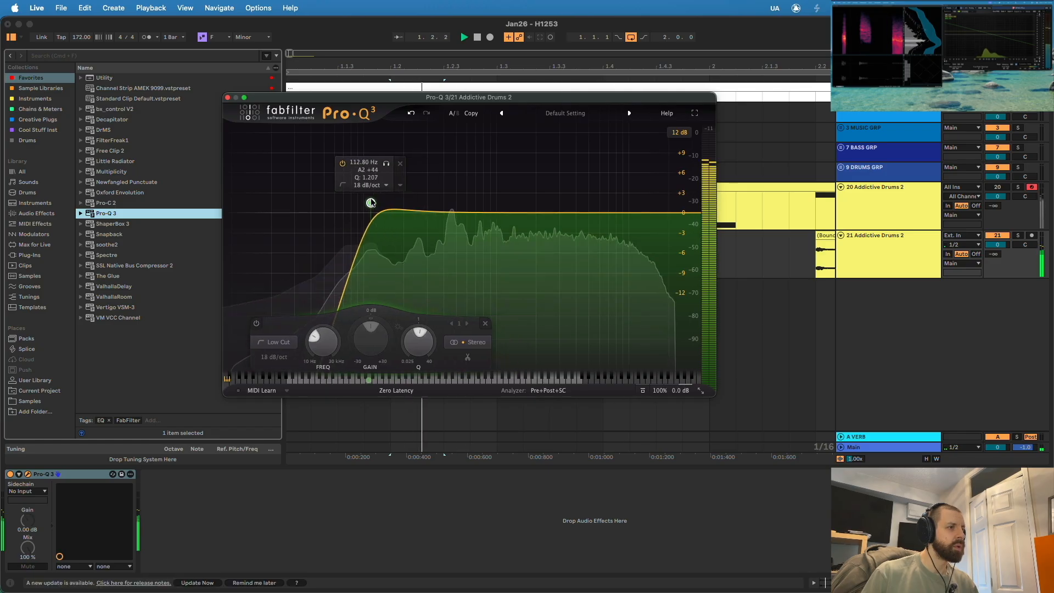
{"action": "left_click_drag", "start_coordinate": [468, 211], "coordinate": [468, 270]}
{"action": "left_click_drag", "start_coordinate": [468, 271], "coordinate": [550, 275]}
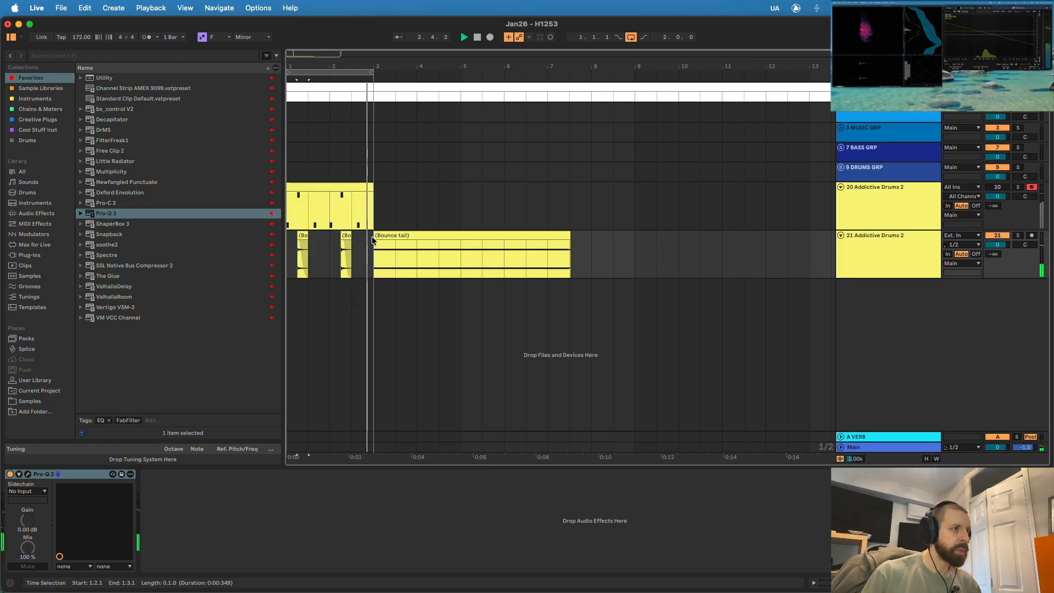
- Move the short bounce-tail clip out to bar 7 and audition it
{"action": "left_click_drag", "start_coordinate": [372, 240], "coordinate": [546, 250]}
{"action": "left_click", "coordinate": [549, 253]}
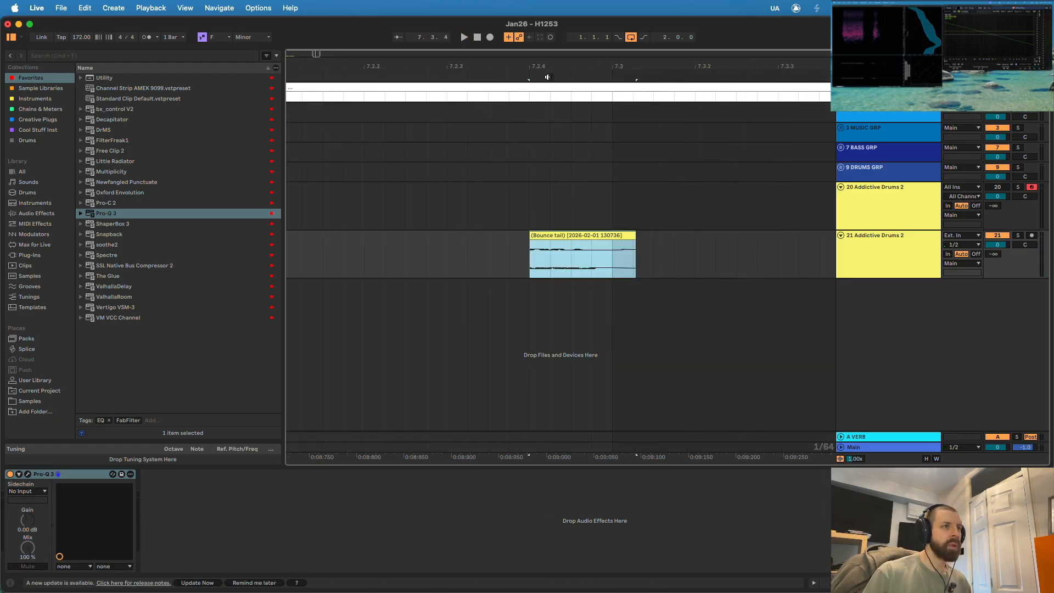
{"action": "left_click_drag", "start_coordinate": [546, 68], "coordinate": [546, 33]}
- Place a short slice of the bounce tail at 1.1.1 on a separate track 22 and play it
{"action": "left_click_drag", "start_coordinate": [548, 236], "coordinate": [442, 277]}
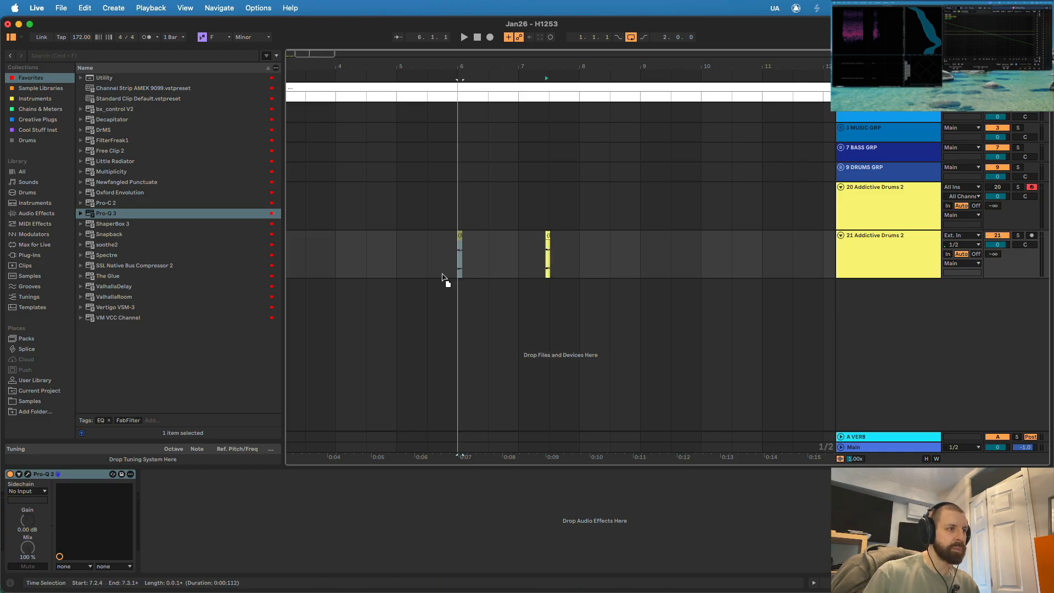
{"action": "left_click_drag", "start_coordinate": [375, 284], "coordinate": [375, 284]}
{"action": "scroll", "coordinate": [396, 288], "scroll_direction": "left", "scroll_amount": 5}
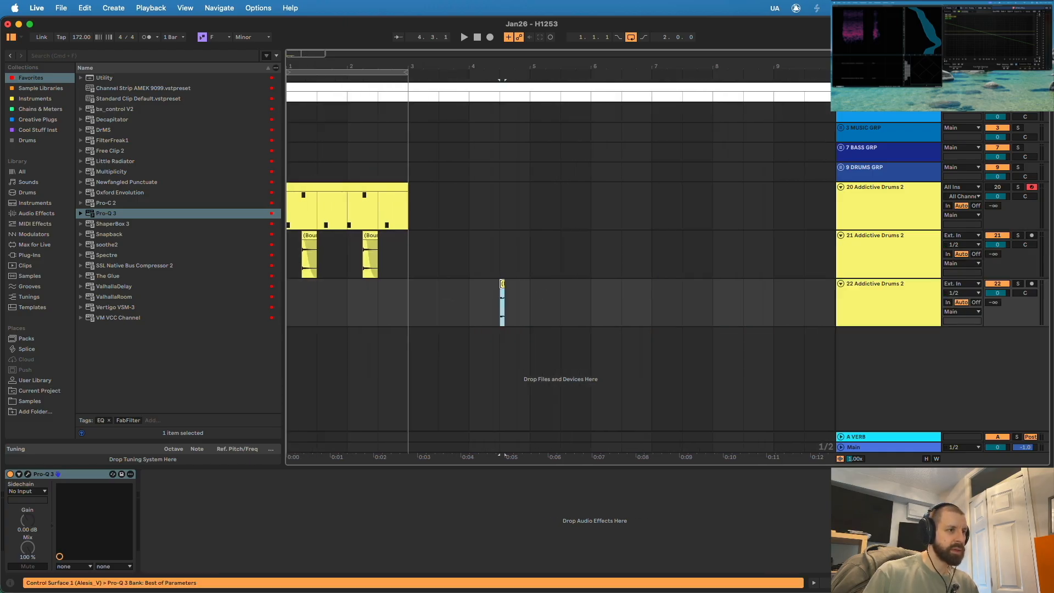
{"action": "left_click_drag", "start_coordinate": [290, 289], "coordinate": [290, 288]}
{"action": "key", "text": "space"}
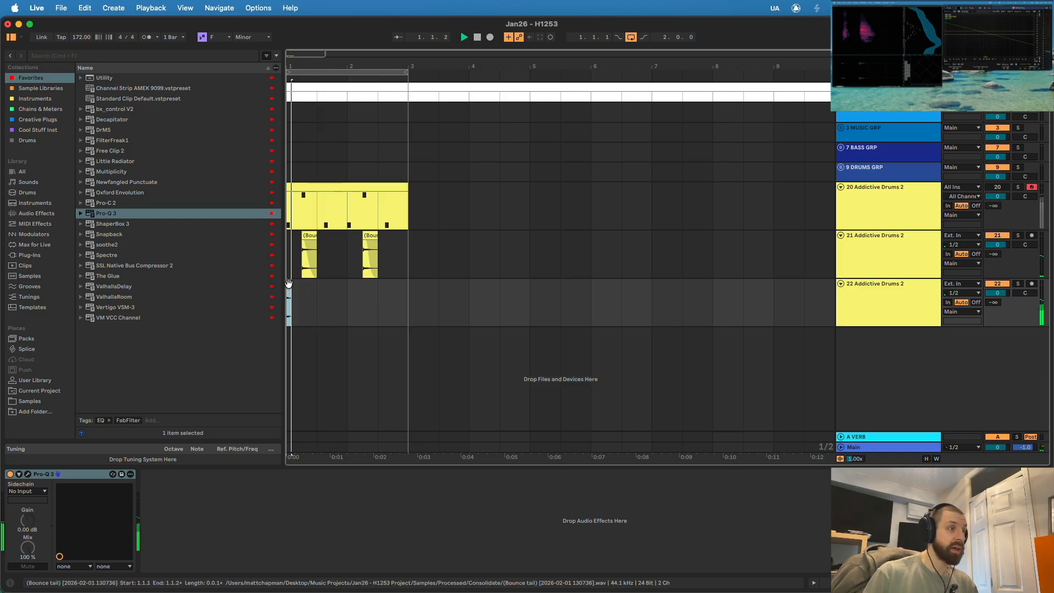
- In track 22's Pro-Q 3, move the low cut to a higher frequency and make the upper-mid dip shallower
{"action": "left_click", "coordinate": [28, 475]}
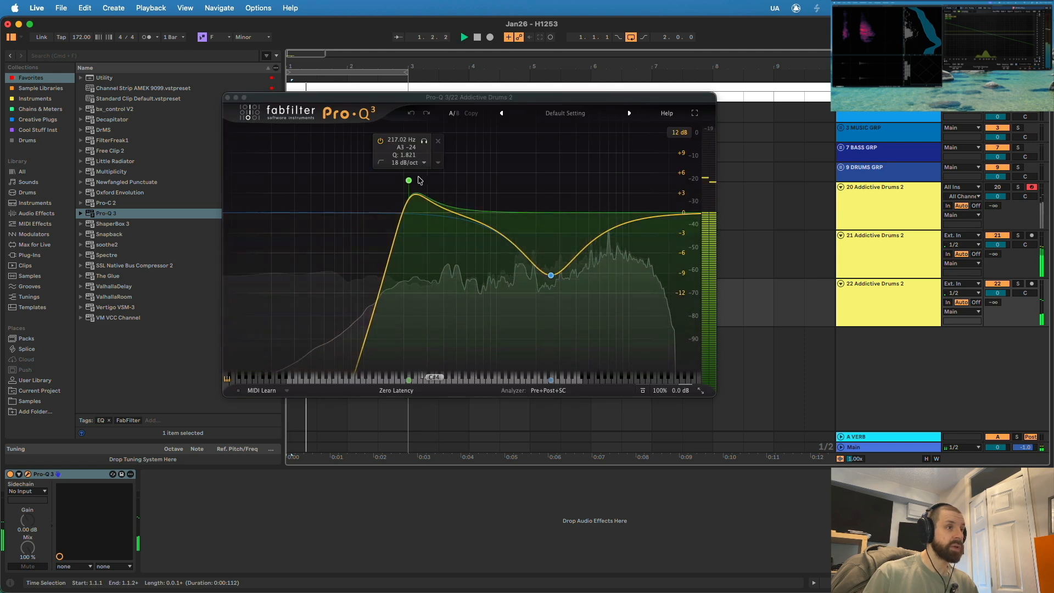
{"action": "left_click_drag", "start_coordinate": [409, 181], "coordinate": [527, 211]}
{"action": "left_click_drag", "start_coordinate": [551, 278], "coordinate": [551, 245]}
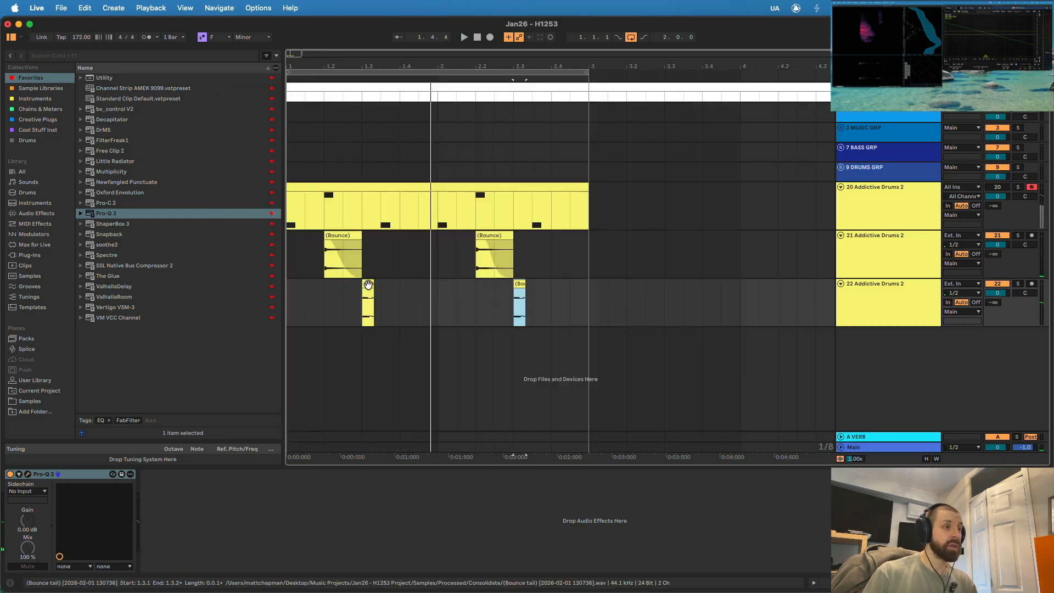
- Move the first tail slice on track 22 to beat 1.2 and delete both F1 notes from track 20's MIDI clip
{"action": "left_click_drag", "start_coordinate": [365, 282], "coordinate": [328, 283]}
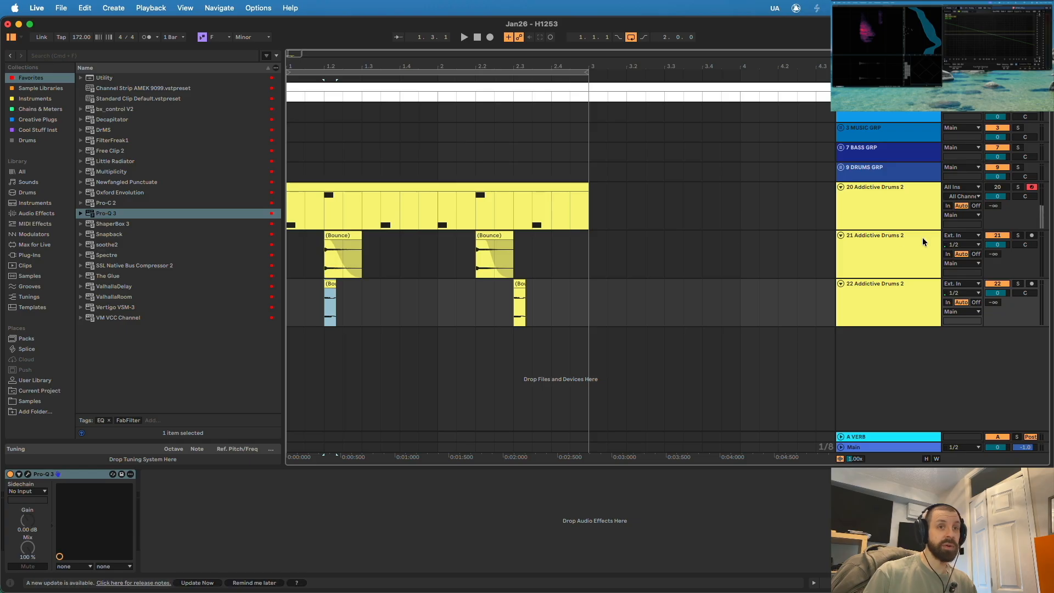
{"action": "double_click", "coordinate": [480, 186]}
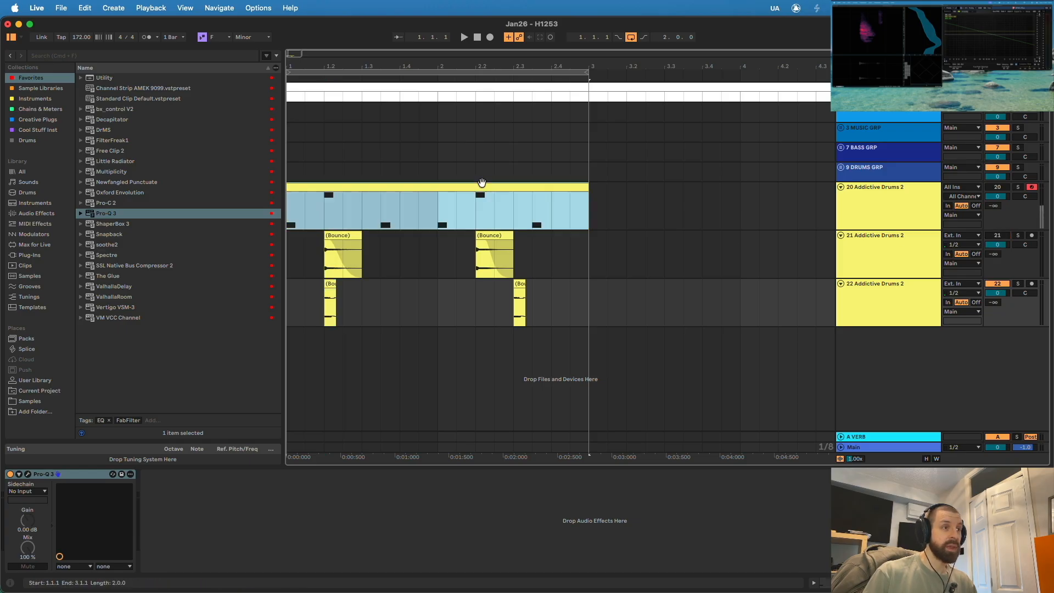
{"action": "left_click_drag", "start_coordinate": [822, 364], "coordinate": [207, 444]}
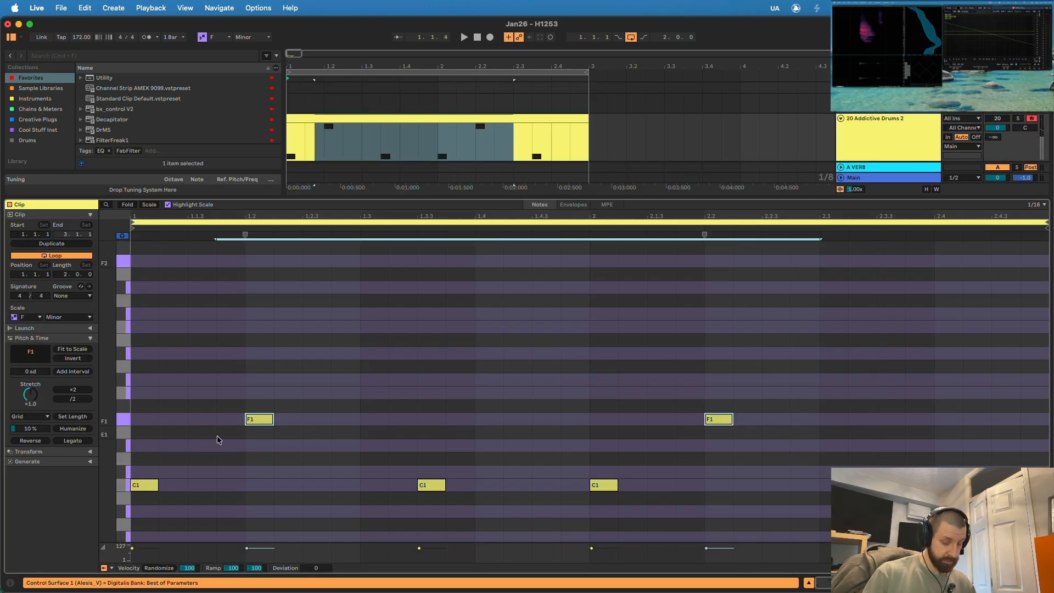
{"action": "key", "text": "Delete"}
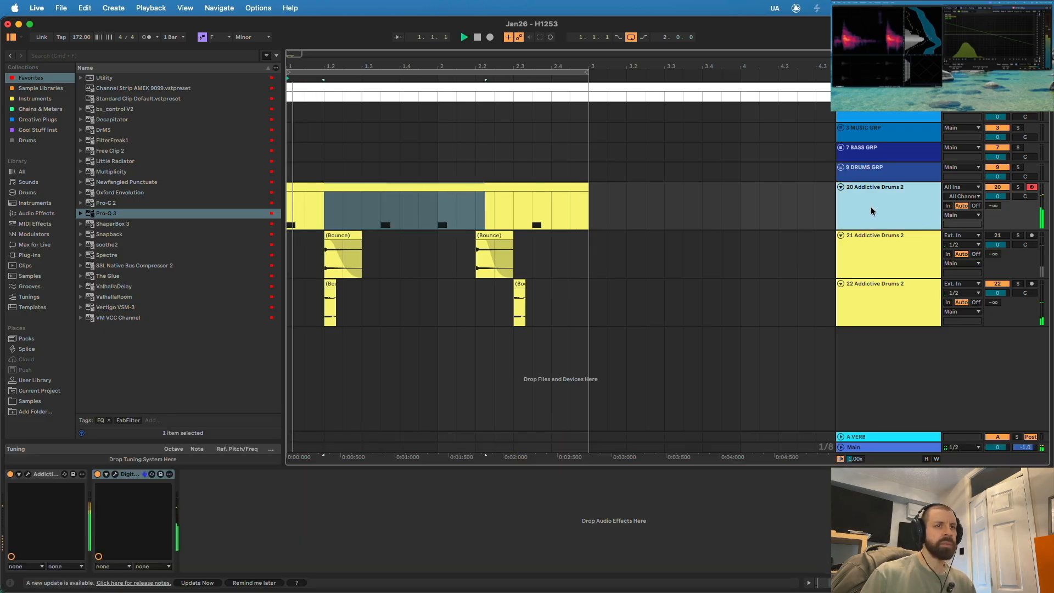
- Move the second tail slice on track 22 to beat 2.2 and play the loop
{"action": "left_click", "coordinate": [536, 300]}
{"action": "key", "text": "space"}
{"action": "left_click_drag", "start_coordinate": [517, 284], "coordinate": [481, 285]}
{"action": "key", "text": "space"}
- Move the two bounced hits on track 21 to beats 1.4 and 2.4 and reactivate the track
{"action": "left_click_drag", "start_coordinate": [334, 236], "coordinate": [409, 235]}
{"action": "left_click", "coordinate": [998, 236]}
{"action": "left_click_drag", "start_coordinate": [484, 236], "coordinate": [560, 235]}
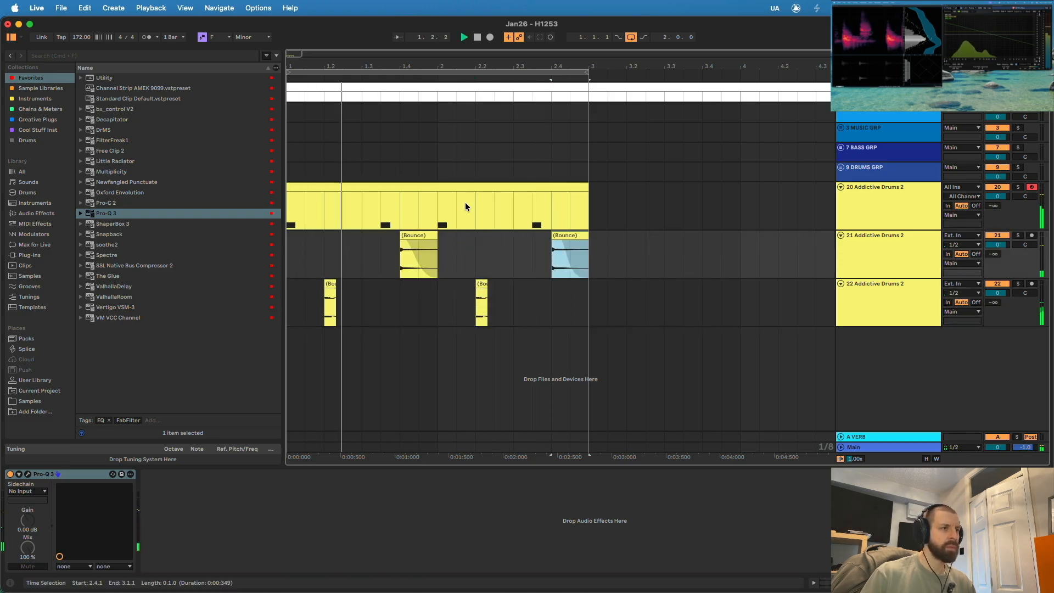
- Shift the first bounced hit on track 21 to 1.4.3 and check it against the loop
{"action": "double_click", "coordinate": [423, 187]}
{"action": "key", "text": "space"}
{"action": "left_click", "coordinate": [423, 245]}
{"action": "key", "text": "space"}
- Add F1 notes at 1.4.3 and 2.4.1 to track 20's MIDI clip, play the loop and select the track
{"action": "double_click", "coordinate": [437, 187]}
{"action": "key", "text": "space"}
{"action": "double_click", "coordinate": [546, 421]}
{"action": "left_click_drag", "start_coordinate": [546, 421], "coordinate": [948, 422]}
{"action": "left_click_drag", "start_coordinate": [989, 400], "coordinate": [466, 436]}
{"action": "key", "text": "space"}
{"action": "left_click", "coordinate": [809, 583]}
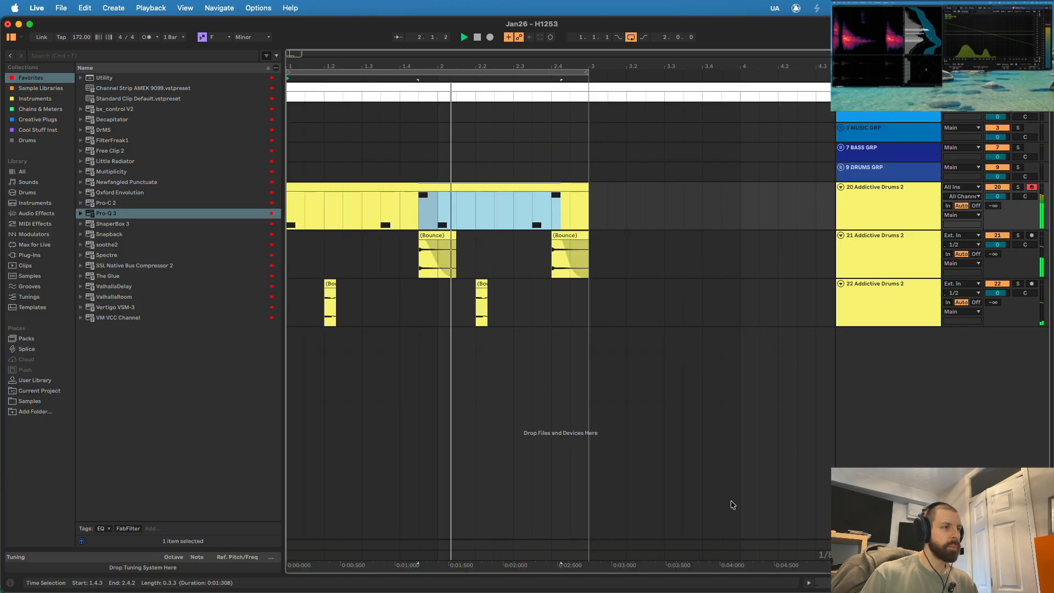
{"action": "left_click", "coordinate": [870, 212]}
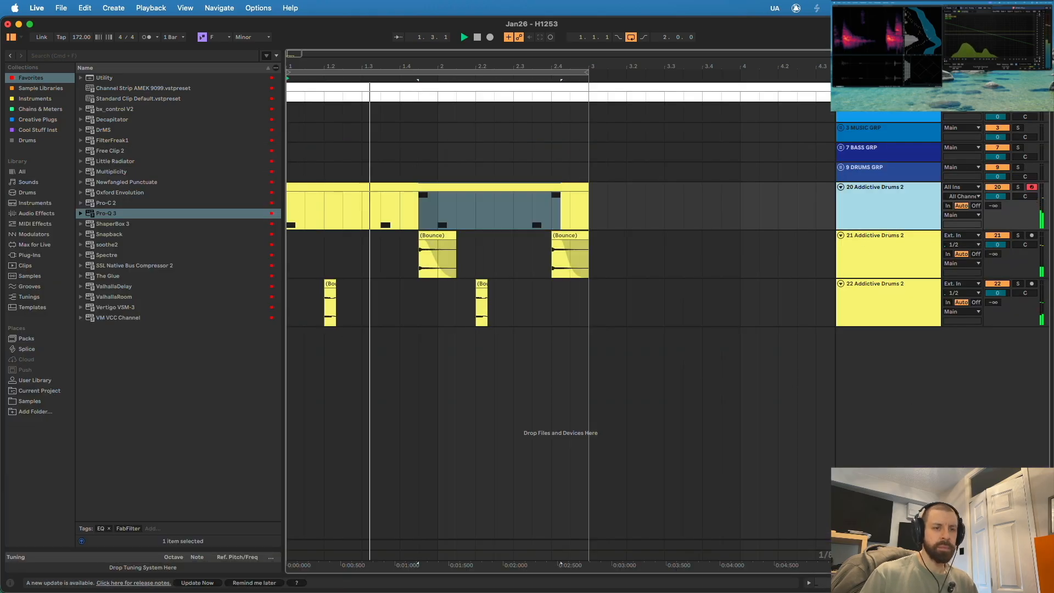
- Inspect the Addictive Drums 2 and Digitalis plug-ins on track 20 and play the loop from 1.1.1
{"action": "key", "text": "shift+Tab"}
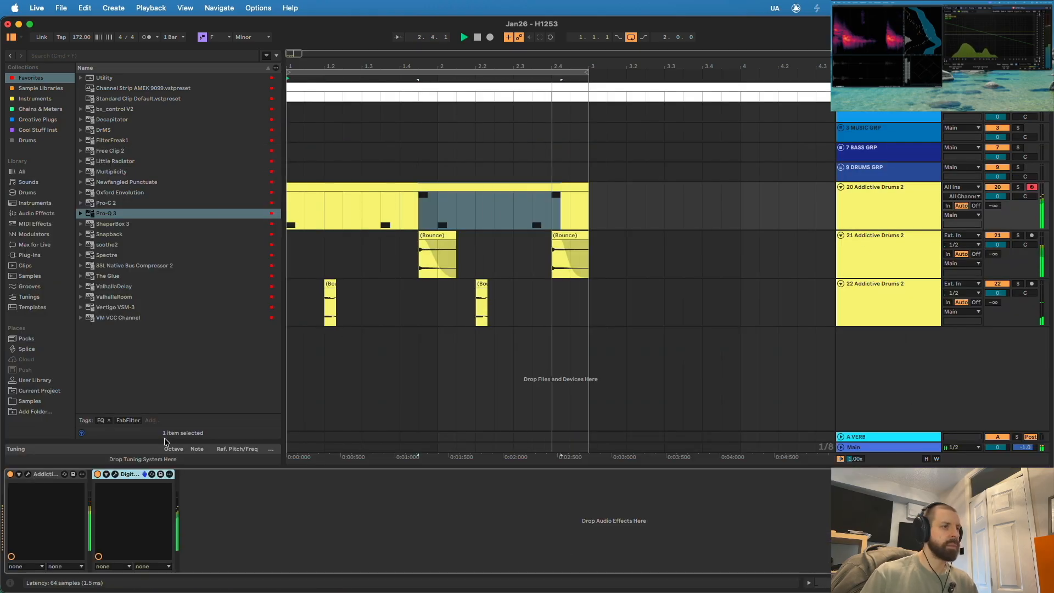
{"action": "left_click", "coordinate": [28, 474]}
{"action": "left_click", "coordinate": [229, 145]}
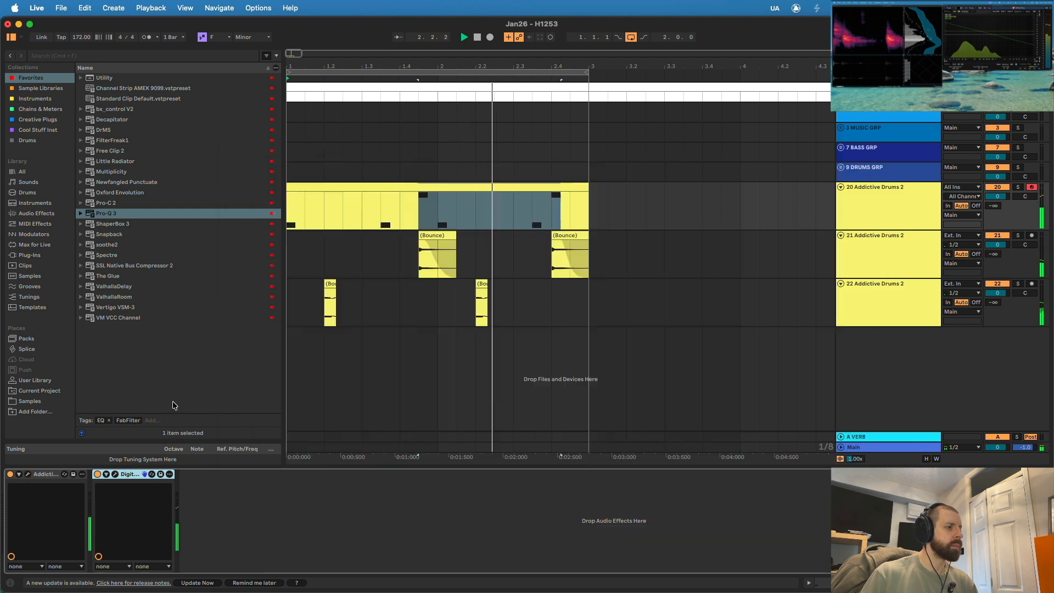
{"action": "left_click", "coordinate": [115, 474]}
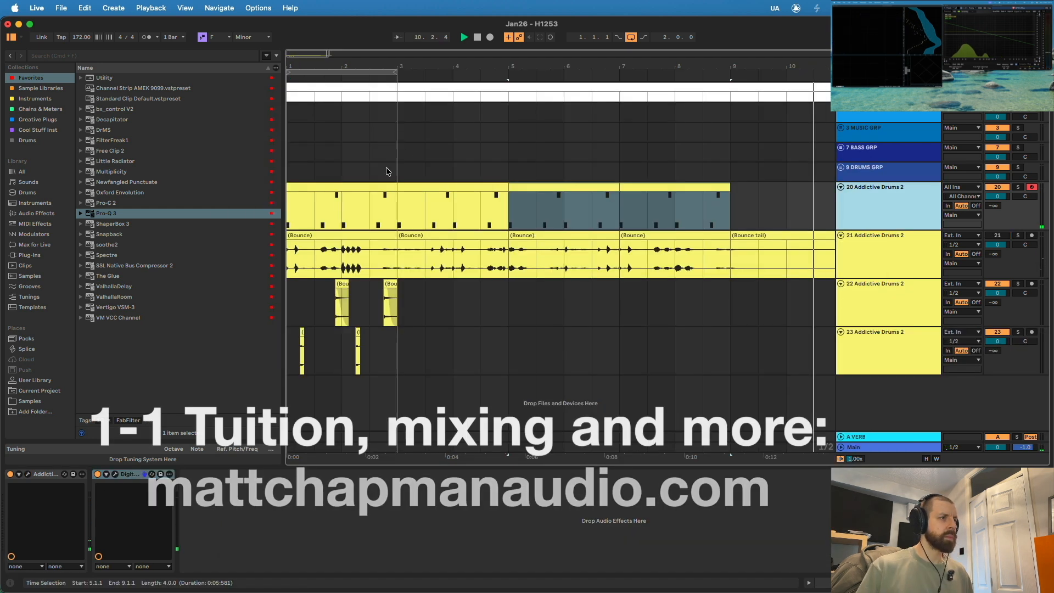
{"action": "left_click", "coordinate": [323, 215]}
{"action": "key", "text": "space"}
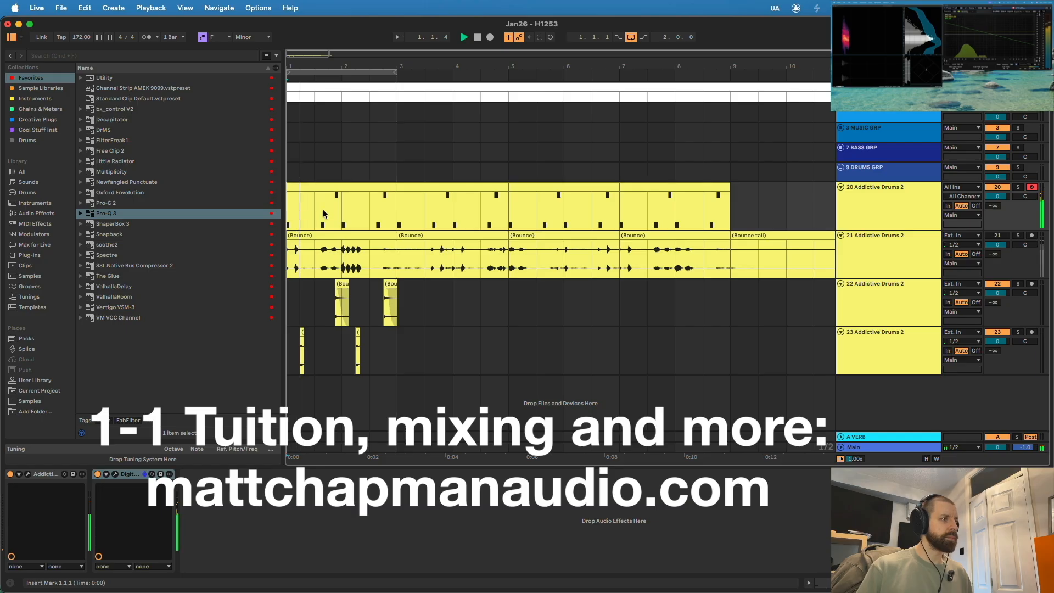
- Open Pro-Q 3 on track 22 and raise its low-cut filter to about 555 Hz
{"action": "left_click", "coordinate": [450, 297]}
{"action": "left_click", "coordinate": [28, 474]}
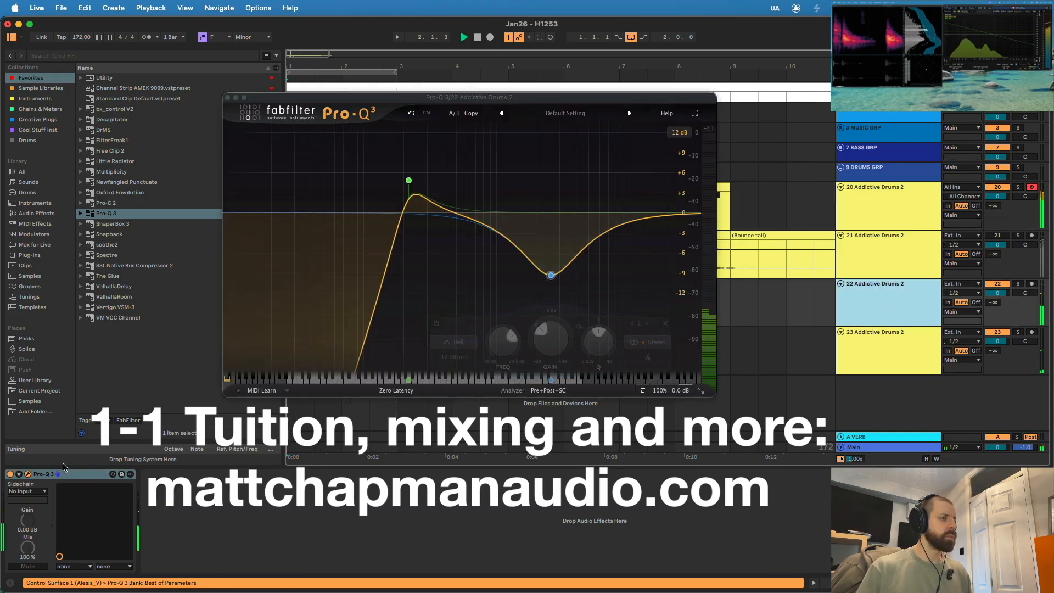
{"action": "left_click_drag", "start_coordinate": [409, 180], "coordinate": [462, 209]}
- Add a wide bell boost of about +7.7 dB near 7570 Hz and a high cut above it, and close the equalizer
{"action": "left_click_drag", "start_coordinate": [625, 223], "coordinate": [612, 163]}
{"action": "scroll", "coordinate": [614, 161], "scroll_direction": "down", "scroll_amount": 5}
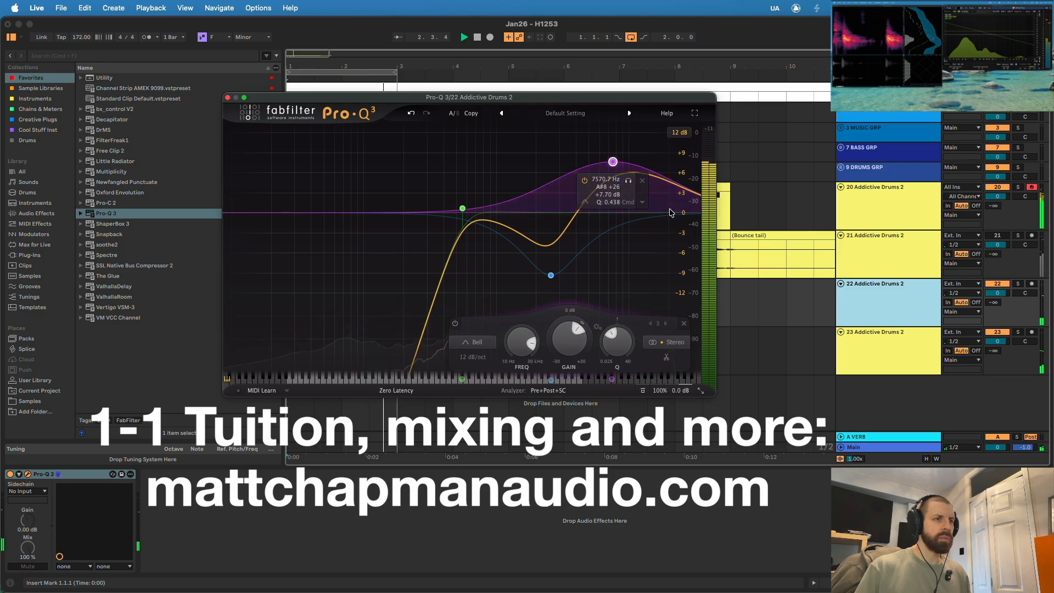
{"action": "double_click", "coordinate": [670, 212]}
{"action": "left_click_drag", "start_coordinate": [670, 212], "coordinate": [647, 215]}
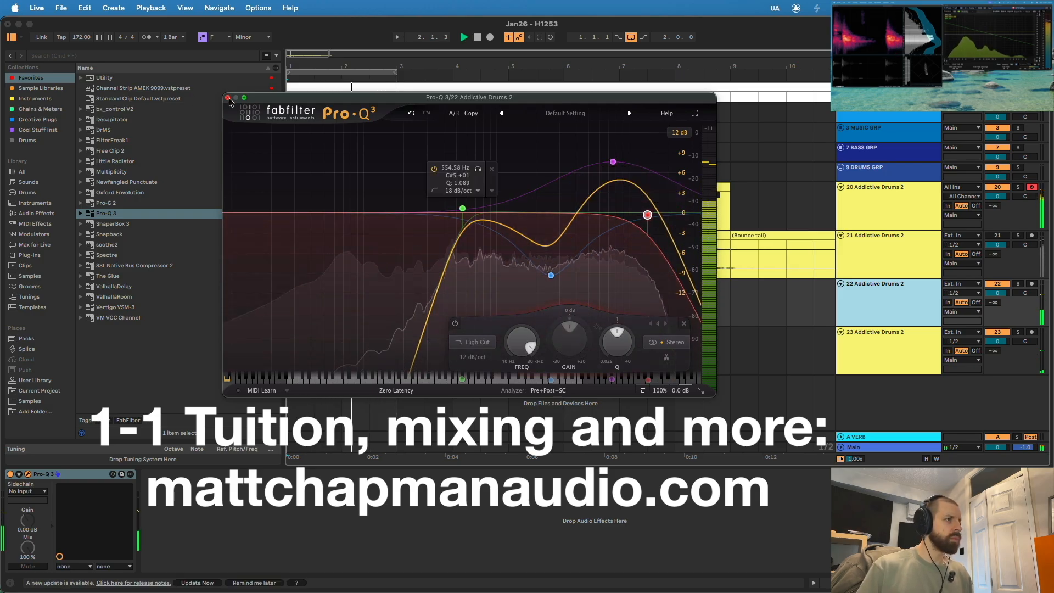
{"action": "left_click", "coordinate": [228, 97]}
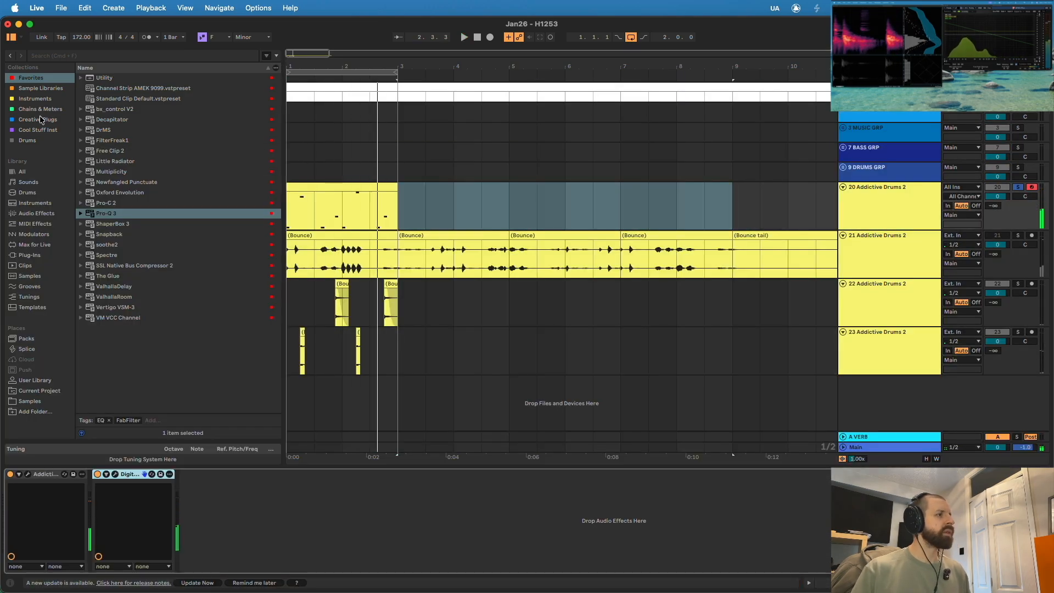
- Load MWaveShaper from Creative Plugs onto track 20, bend its curve upward and add a point near its low end
{"action": "left_click", "coordinate": [42, 119]}
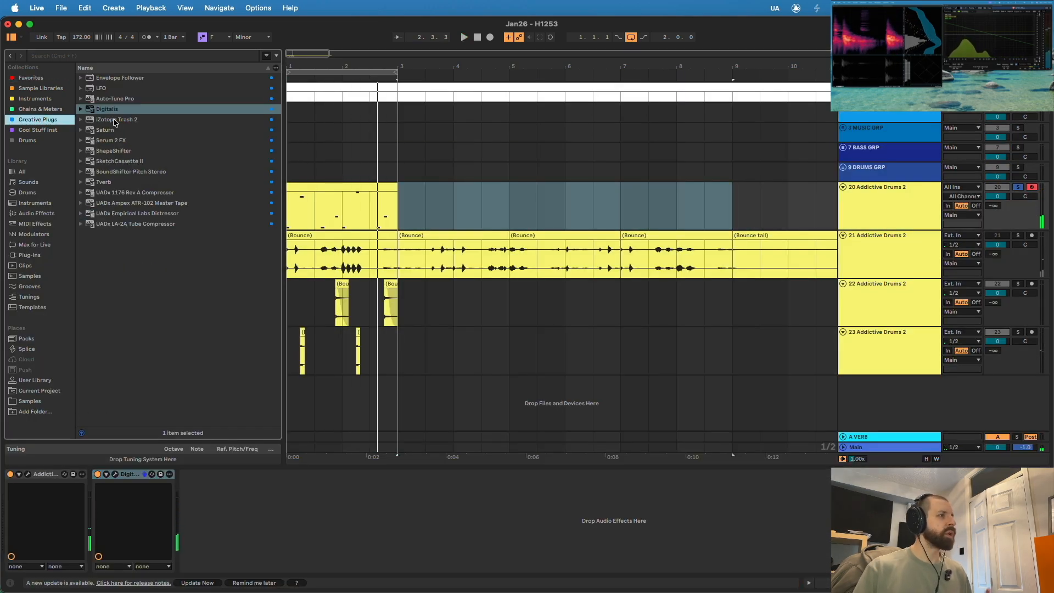
{"action": "left_click", "coordinate": [50, 80]}
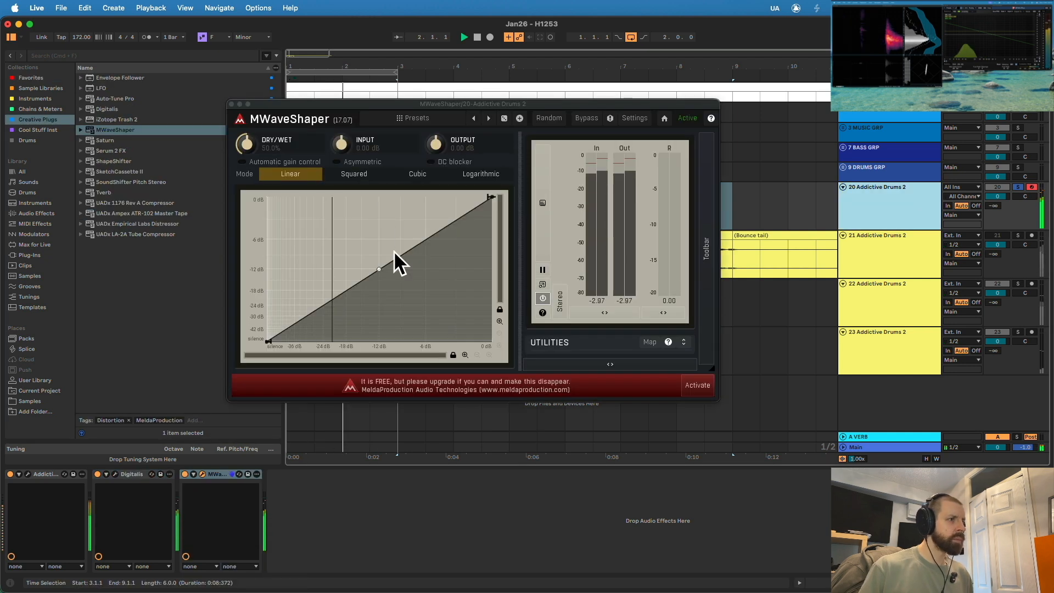
{"action": "left_click_drag", "start_coordinate": [379, 270], "coordinate": [383, 226]}
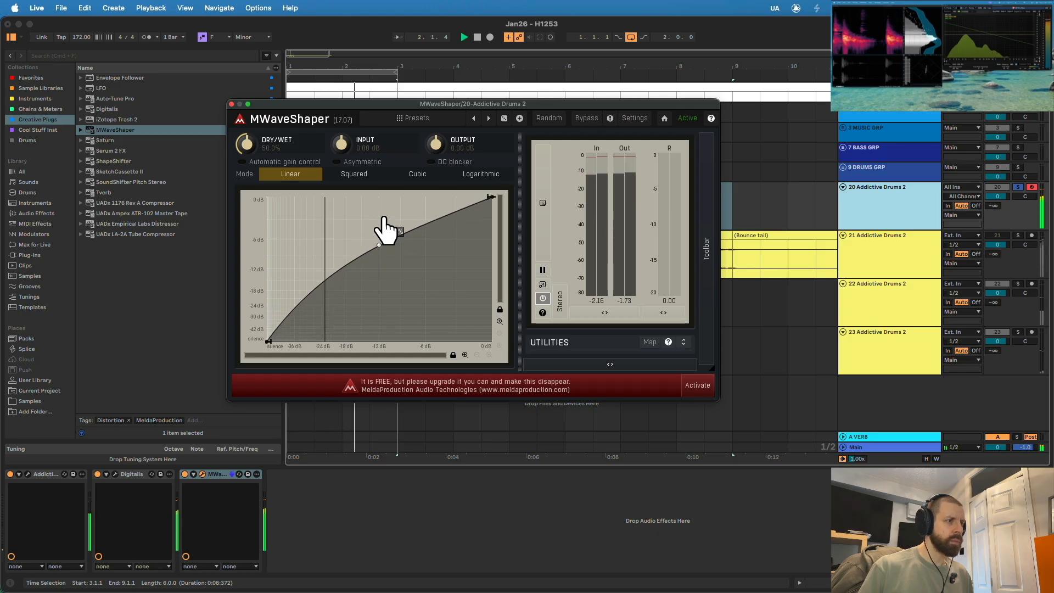
{"action": "left_click", "coordinate": [289, 314]}
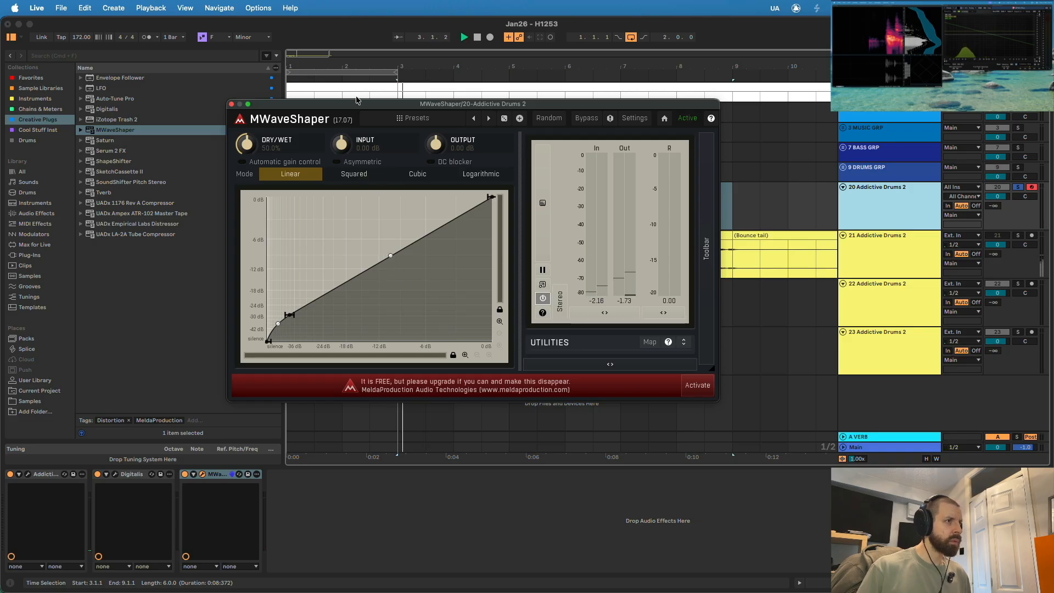
- Replay the loop and shift MWaveShaper's lower curve point closer to silence to steepen the rise below it
{"action": "left_click", "coordinate": [294, 80]}
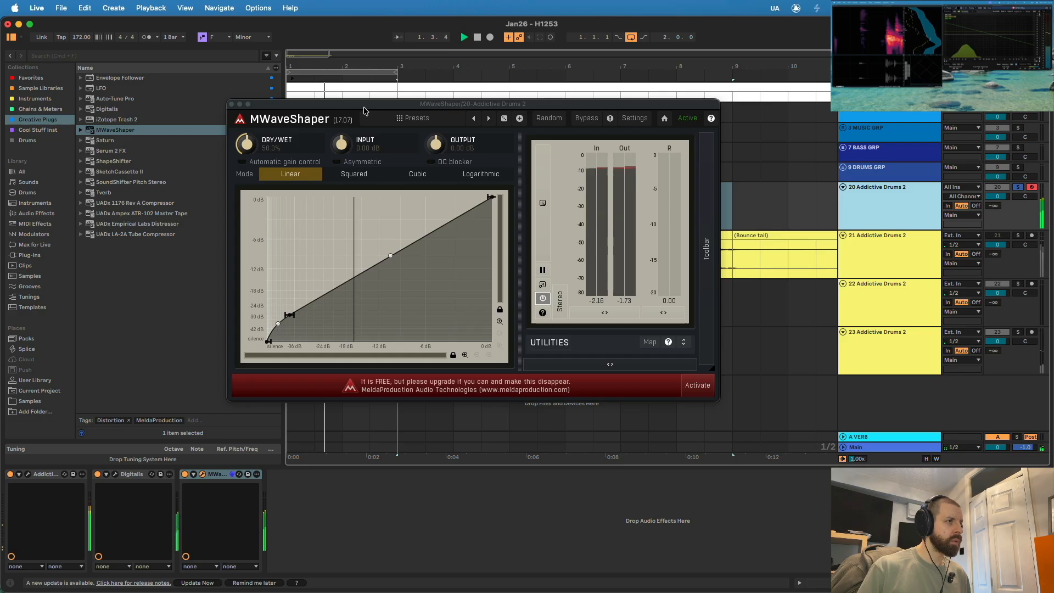
{"action": "left_click_drag", "start_coordinate": [354, 109], "coordinate": [379, 241]}
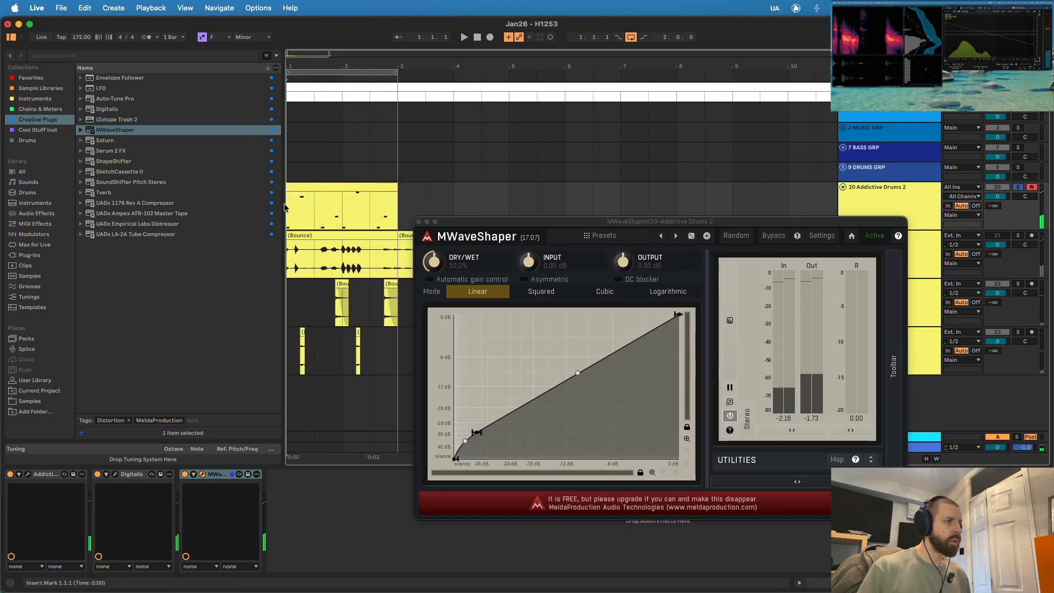
{"action": "left_click_drag", "start_coordinate": [463, 221], "coordinate": [281, 85]}
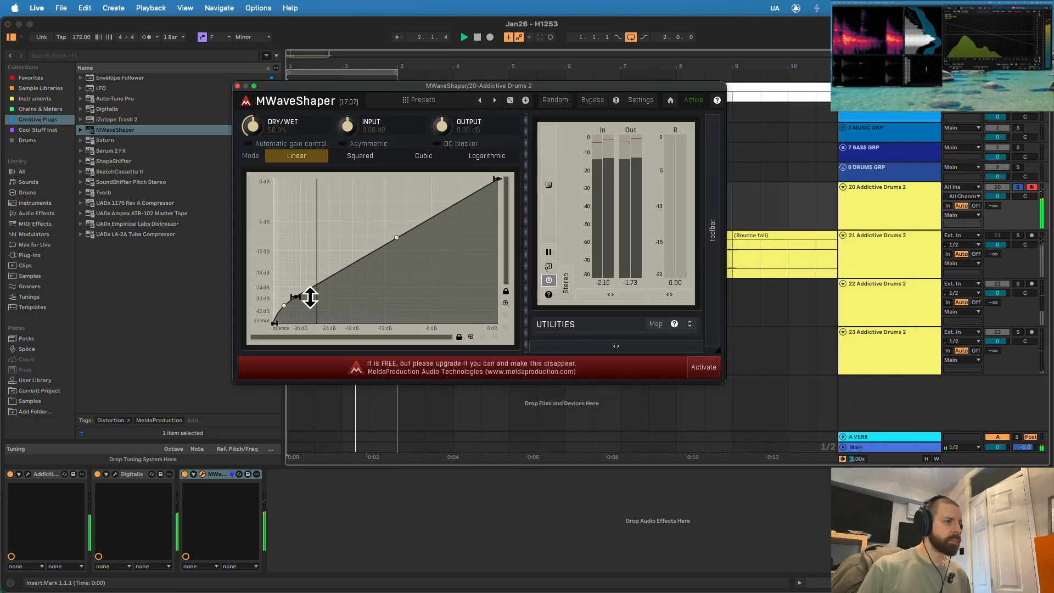
{"action": "mouse_move", "coordinate": [278, 305]}
{"action": "left_click_drag", "start_coordinate": [269, 279], "coordinate": [263, 243]}
{"action": "left_click_drag", "start_coordinate": [303, 299], "coordinate": [292, 306]}
- Place MWaveShaper before Digitalis, and raise its lower curve point to about -24 dB while bowing the upper segment downward
{"action": "left_click_drag", "start_coordinate": [219, 475], "coordinate": [95, 487]}
{"action": "key", "text": "space"}
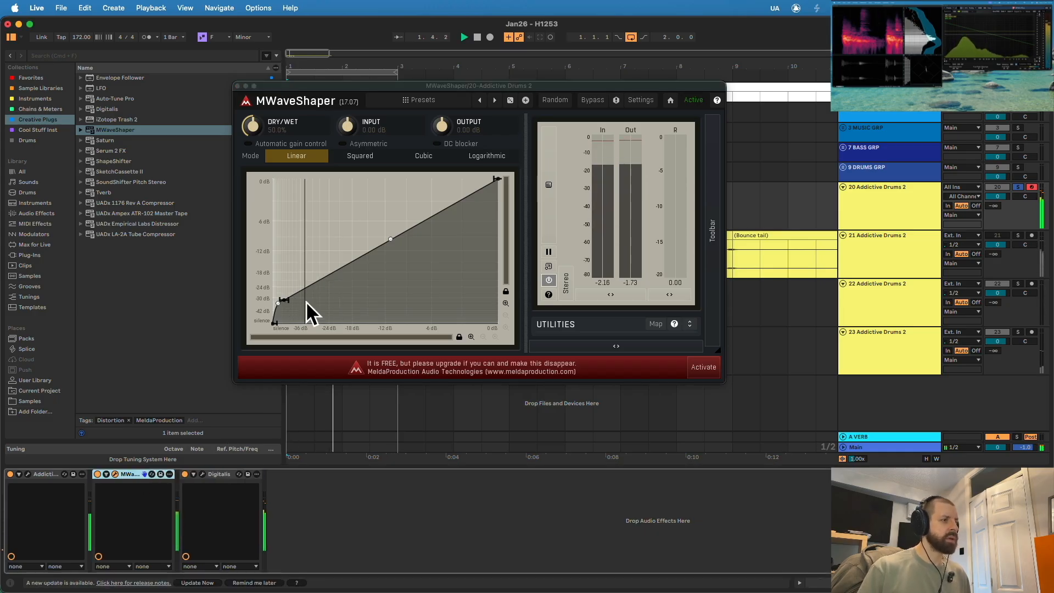
{"action": "mouse_move", "coordinate": [289, 301]}
{"action": "left_mouse_down"}
{"action": "mouse_move", "coordinate": [277, 274]}
{"action": "mouse_move", "coordinate": [278, 287]}
{"action": "mouse_move", "coordinate": [297, 286]}
{"action": "left_mouse_up"}
{"action": "left_click_drag", "start_coordinate": [400, 231], "coordinate": [403, 269]}
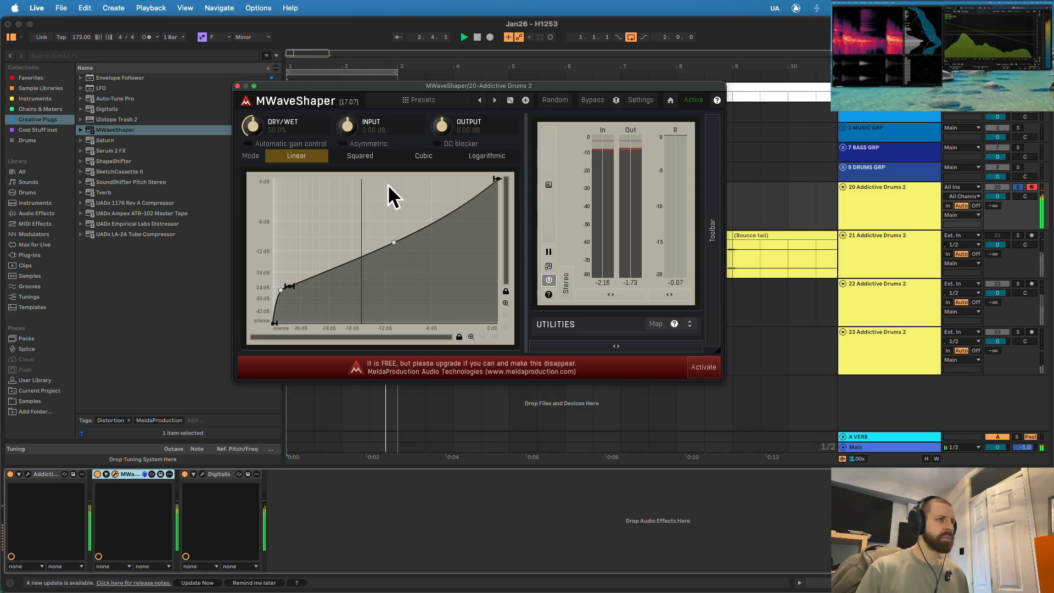
- Audition MWaveShaper's Squared, Cubic and Logarithmic modes on the loop and close the plug-in
{"action": "left_click", "coordinate": [365, 160]}
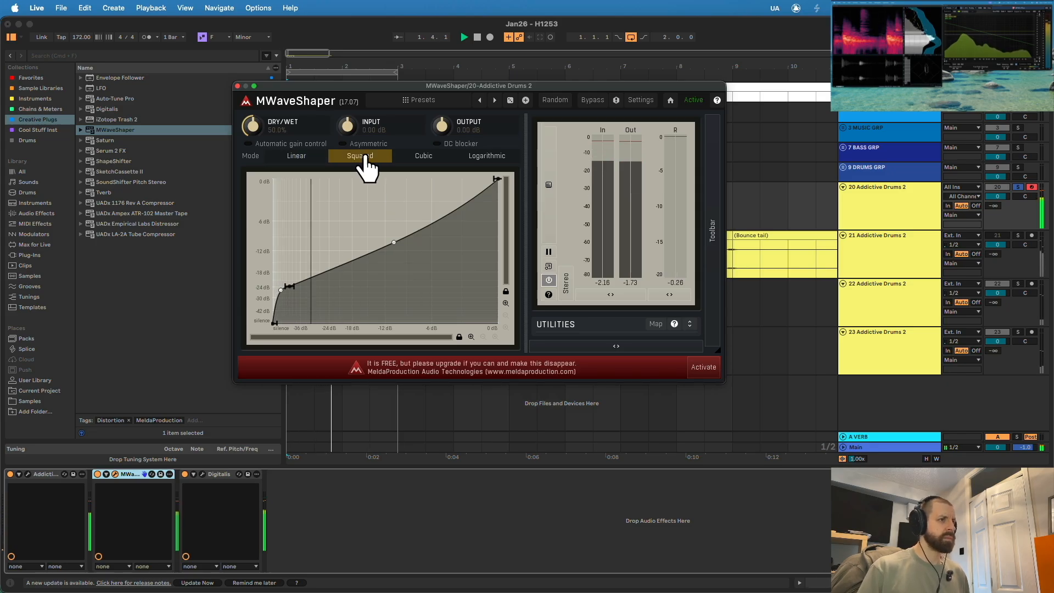
{"action": "left_click", "coordinate": [432, 159]}
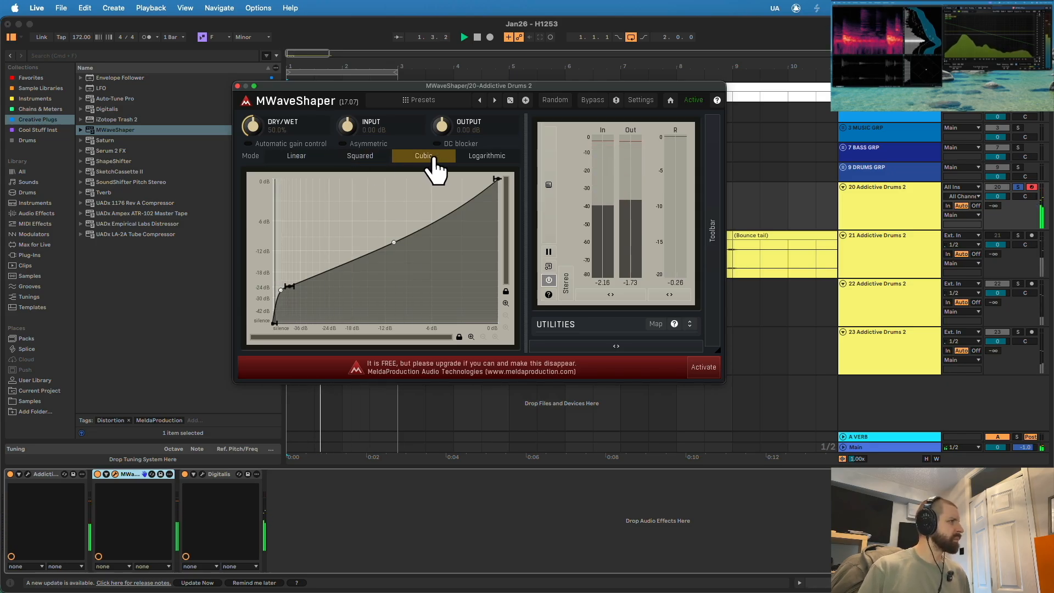
{"action": "left_click", "coordinate": [487, 158]}
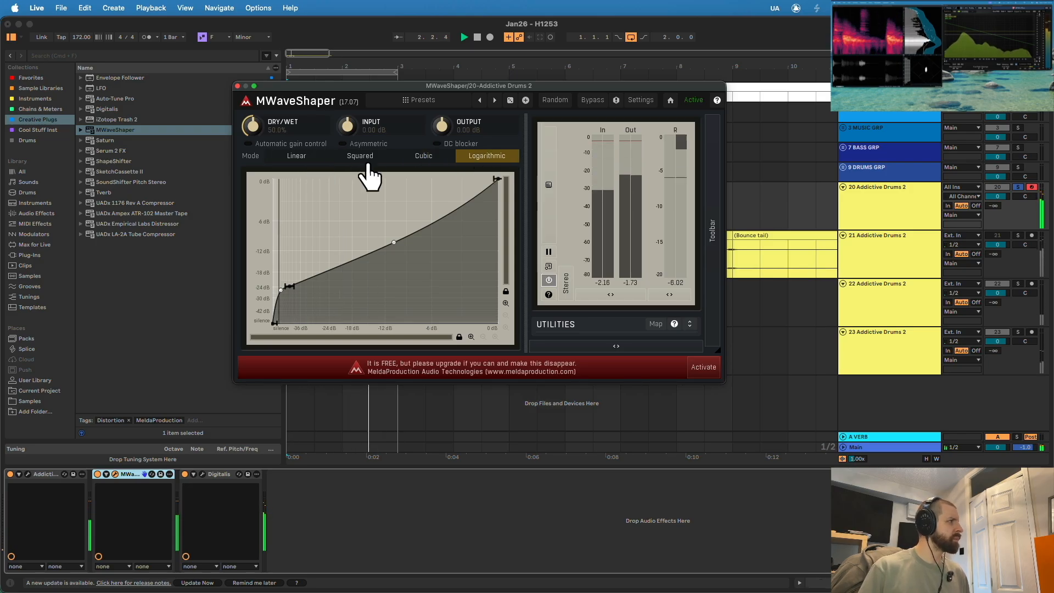
{"action": "left_click", "coordinate": [238, 86]}
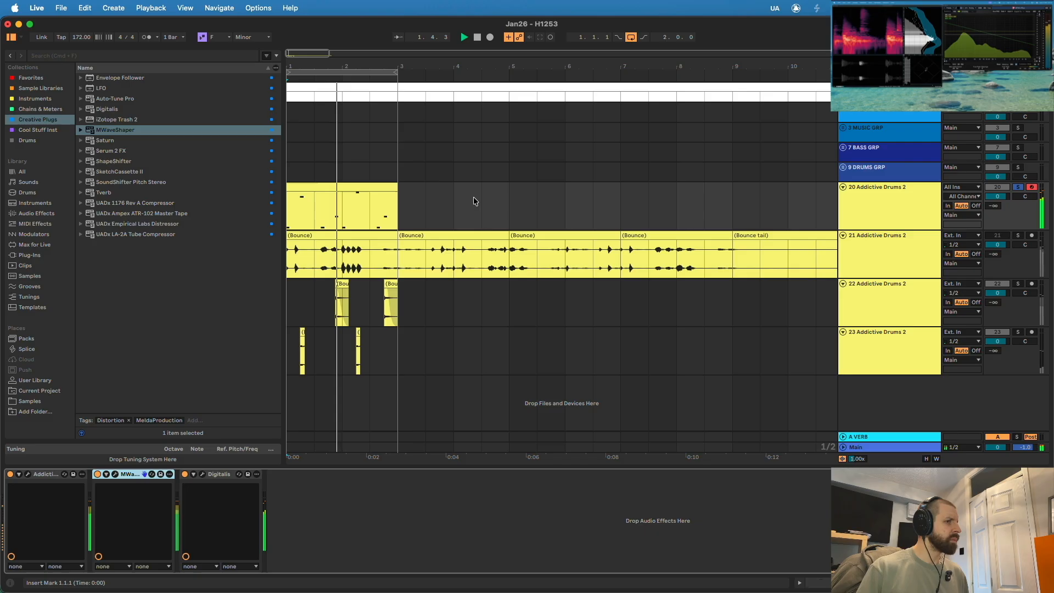
- Open Addictive Drums 2 on track 20 and lower its Bus fader while the loop plays
{"action": "key", "text": "space"}
{"action": "left_click", "coordinate": [851, 213]}
{"action": "left_click", "coordinate": [29, 474]}
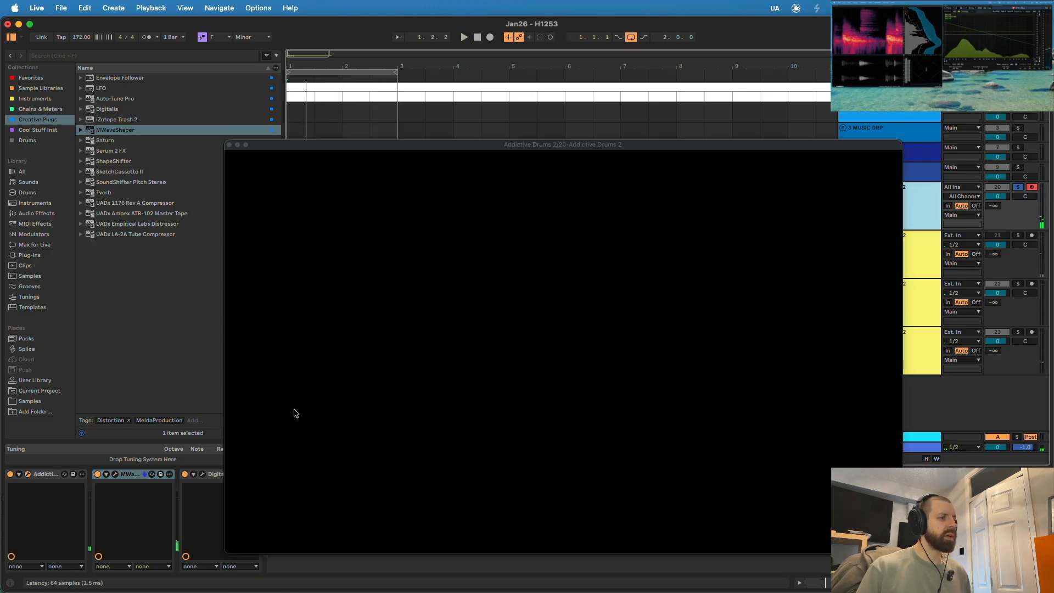
{"action": "key", "text": "space"}
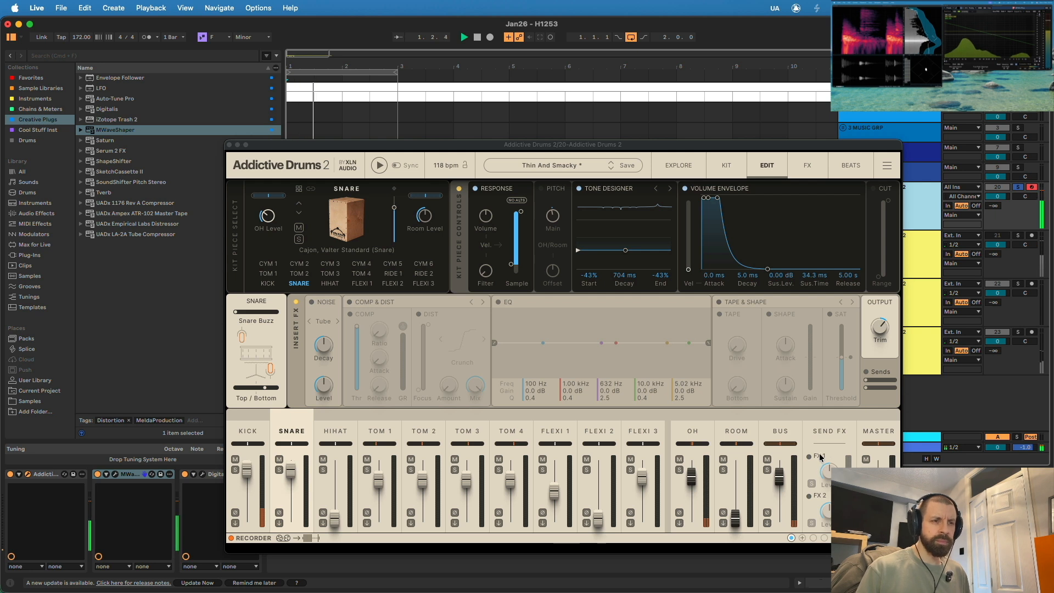
{"action": "left_click", "coordinate": [780, 483]}
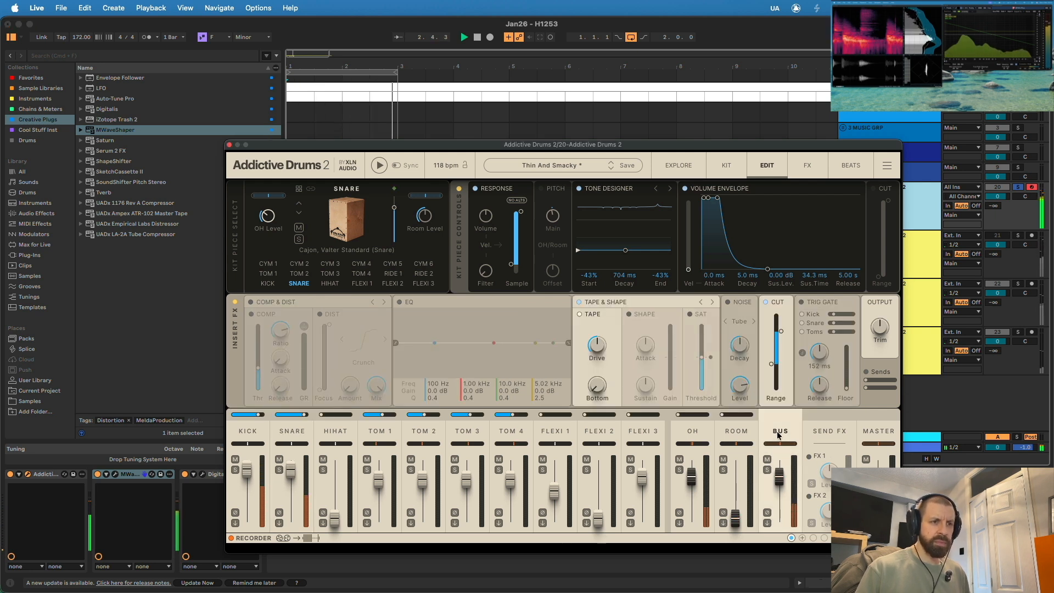
{"action": "left_click_drag", "start_coordinate": [779, 484], "coordinate": [780, 512]}
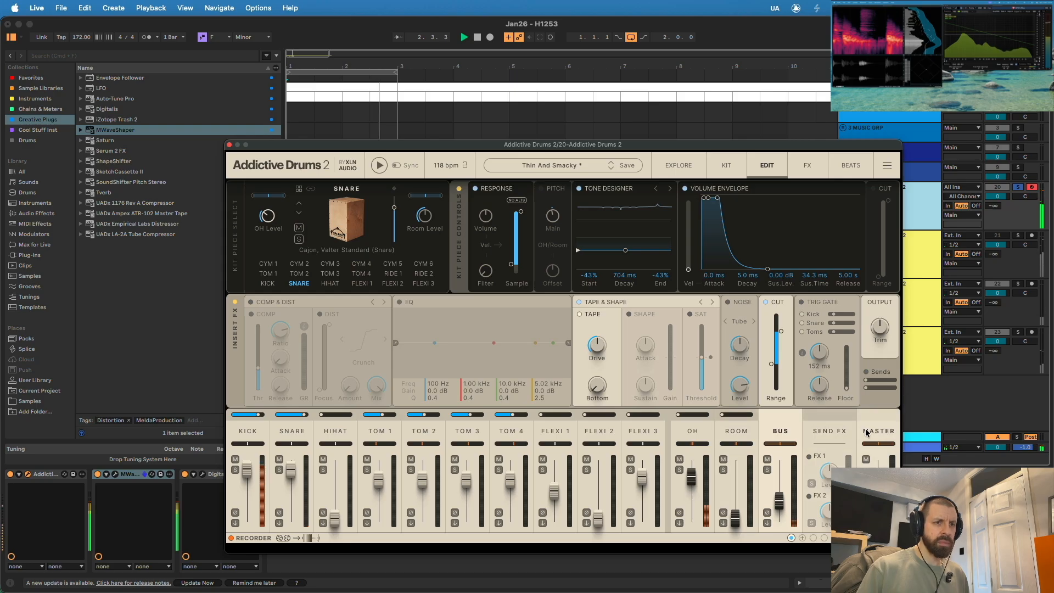
- Enable the Trig Gate on Addictive Drums 2's Master channel and raise its Floor to about -6 dB
{"action": "left_click", "coordinate": [879, 419]}
{"action": "left_click", "coordinate": [803, 302]}
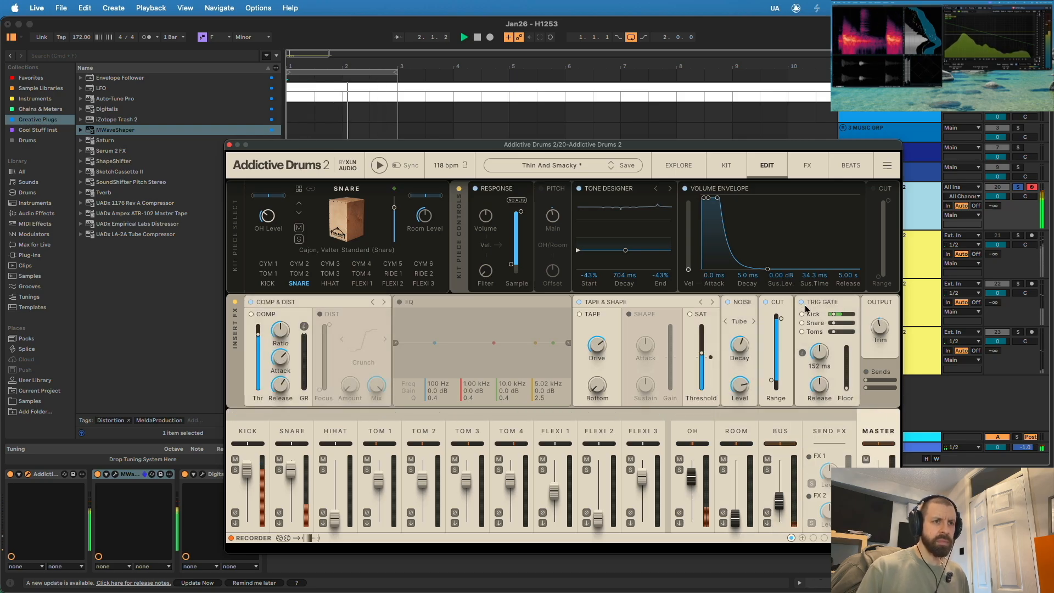
{"action": "left_click_drag", "start_coordinate": [847, 388], "coordinate": [846, 364]}
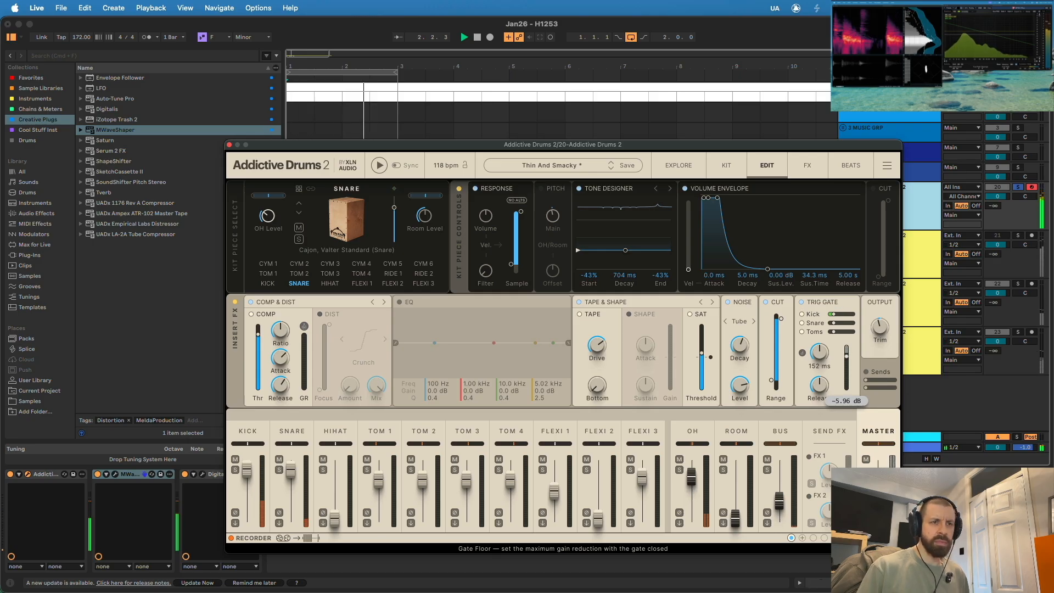
{"action": "left_click_drag", "start_coordinate": [847, 356], "coordinate": [847, 349]}
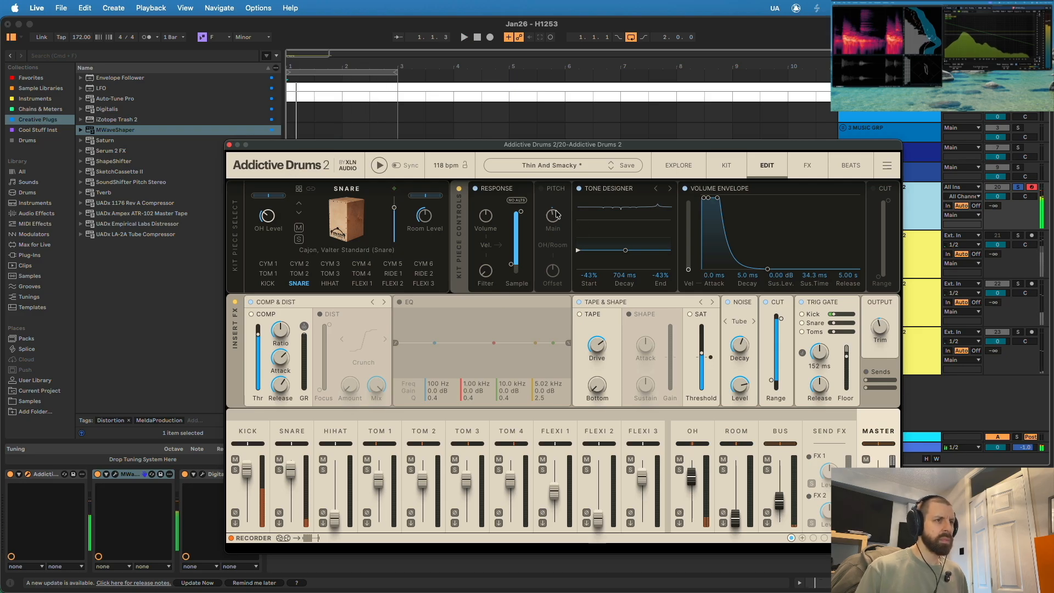
- Activate the snare's Pitch section, adjust its Main pitch slightly and close Addictive Drums 2
{"action": "mouse_move", "coordinate": [558, 225]}
{"action": "left_mouse_down"}
{"action": "mouse_move", "coordinate": [558, 209]}
{"action": "mouse_move", "coordinate": [555, 224]}
{"action": "left_mouse_up"}
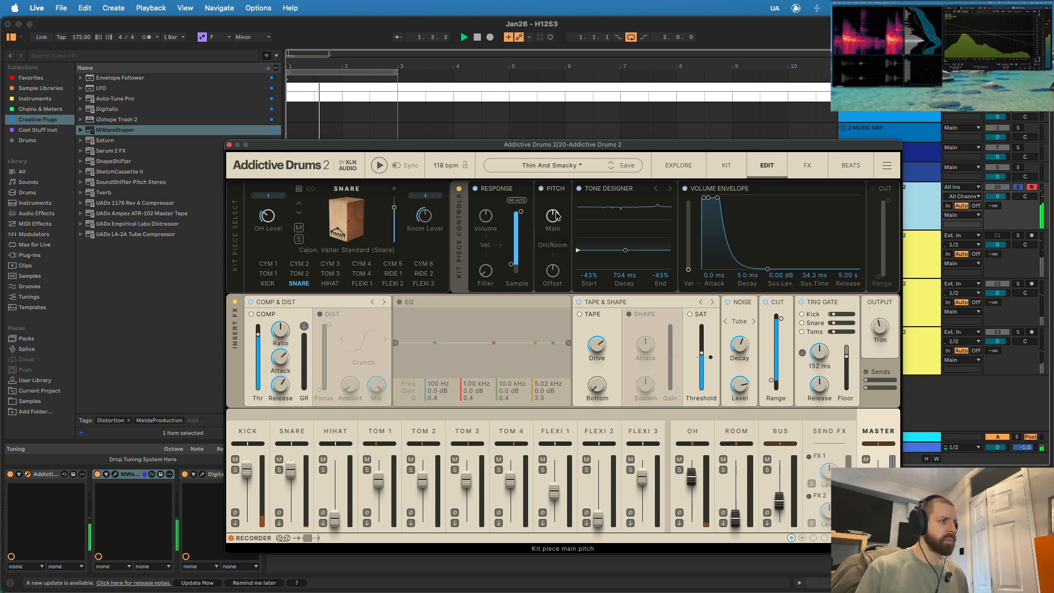
{"action": "key", "text": "space"}
{"action": "left_click", "coordinate": [229, 144]}
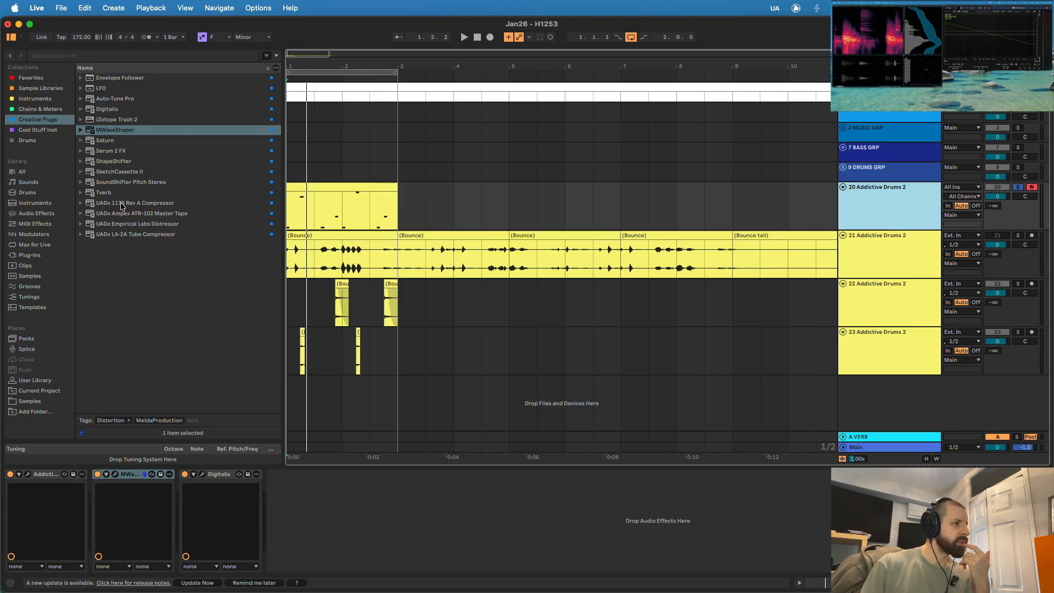
- Add the UADx 1176 Rev A Compressor after Digitalis on track 20 and set its ratio to 8 against the loop
{"action": "left_click_drag", "start_coordinate": [121, 205], "coordinate": [285, 338]}
{"action": "left_click_drag", "start_coordinate": [339, 517], "coordinate": [337, 516]}
{"action": "key", "text": "space"}
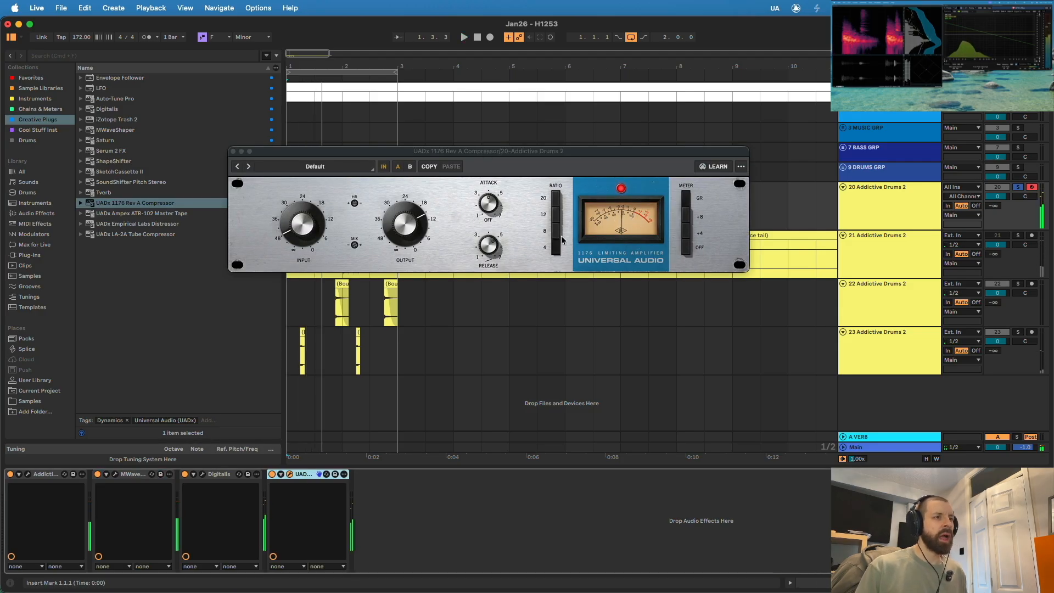
{"action": "left_click", "coordinate": [557, 235]}
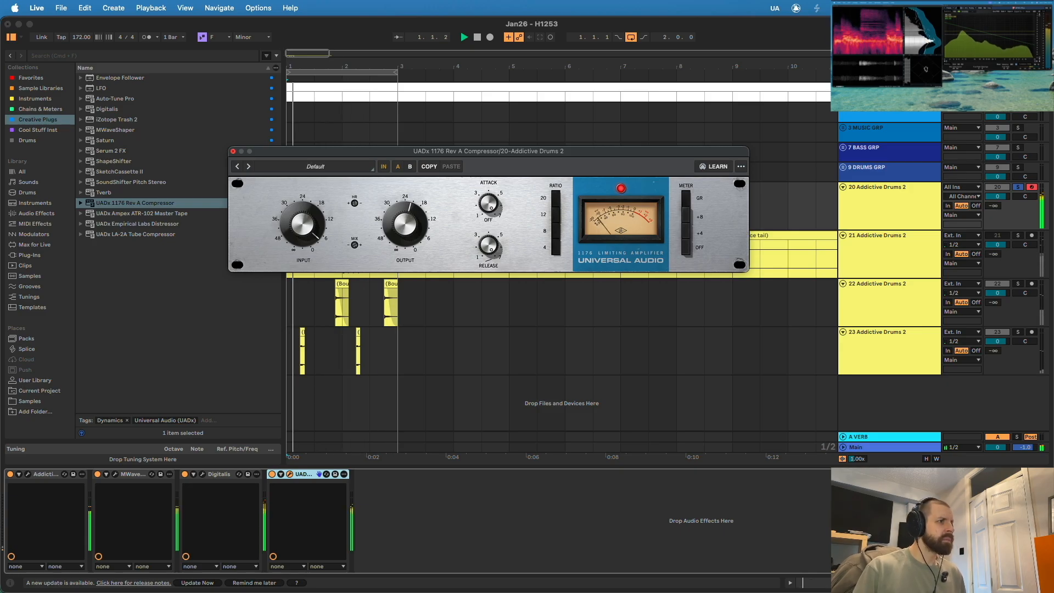
{"action": "key", "text": "super+w"}
- Shorten the decay of the kick's volume envelope in Addictive Drums 2 on track 20, and show the snare and hi-hat settings
{"action": "left_click_drag", "start_coordinate": [398, 211], "coordinate": [287, 211]}
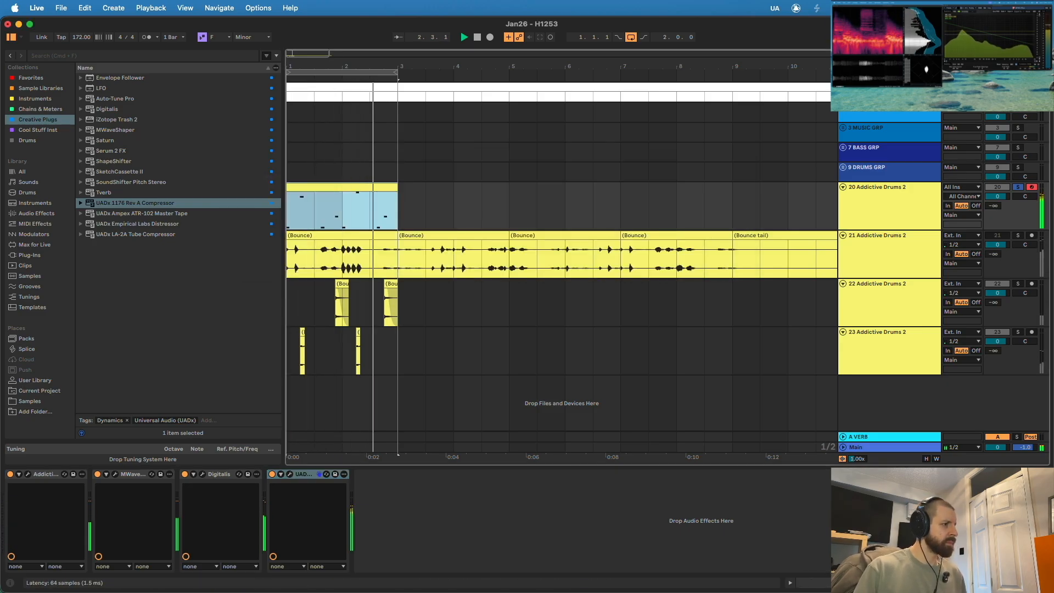
{"action": "left_click", "coordinate": [28, 474]}
{"action": "left_click_drag", "start_coordinate": [549, 144], "coordinate": [471, 57]}
{"action": "left_click", "coordinate": [267, 283]}
{"action": "left_click_drag", "start_coordinate": [686, 183], "coordinate": [663, 182]}
{"action": "left_click", "coordinate": [214, 344]}
{"action": "left_click", "coordinate": [258, 344]}
- Check the Digitalis window and bypass both Digitalis and MWaveShaper on track 20
{"action": "left_click", "coordinate": [202, 475]}
{"action": "left_click", "coordinate": [202, 475]}
{"action": "left_click", "coordinate": [184, 474]}
{"action": "left_click", "coordinate": [97, 474]}
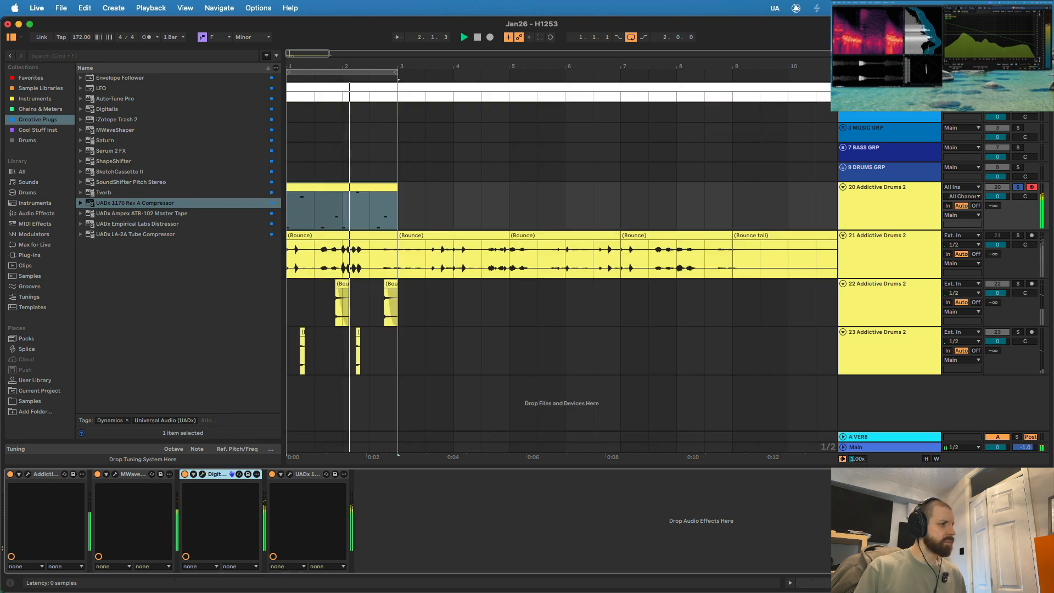
- Compare the sound with the Master channel's Noise off and on in Addictive Drums 2, and lower the noise Level and Decay
{"action": "left_click", "coordinate": [28, 474]}
{"action": "key", "text": "space"}
{"action": "left_click", "coordinate": [751, 344]}
{"action": "left_click", "coordinate": [800, 344]}
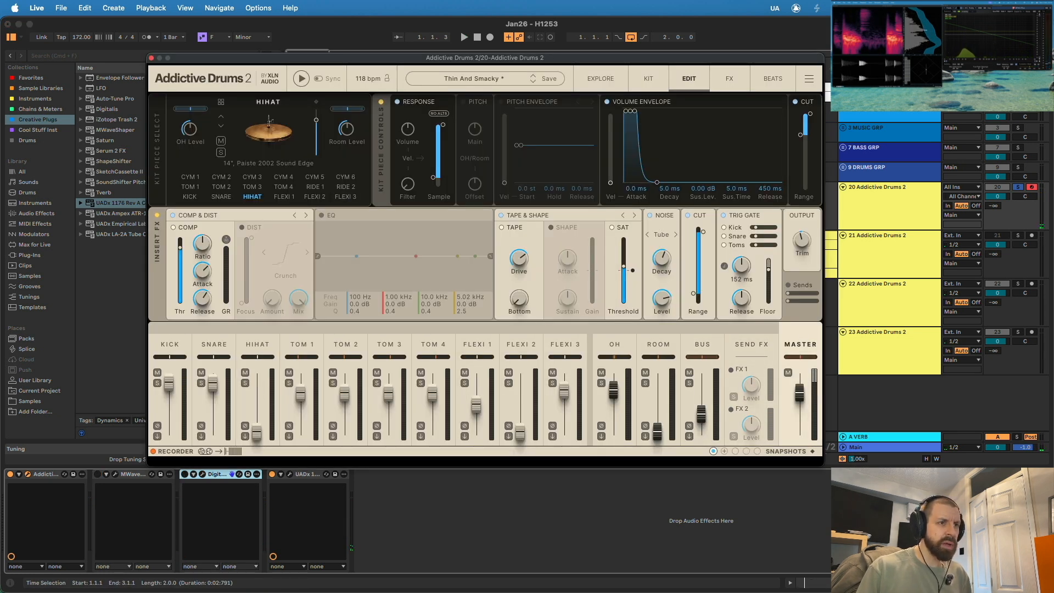
{"action": "left_click", "coordinate": [650, 215]}
{"action": "key", "text": "space"}
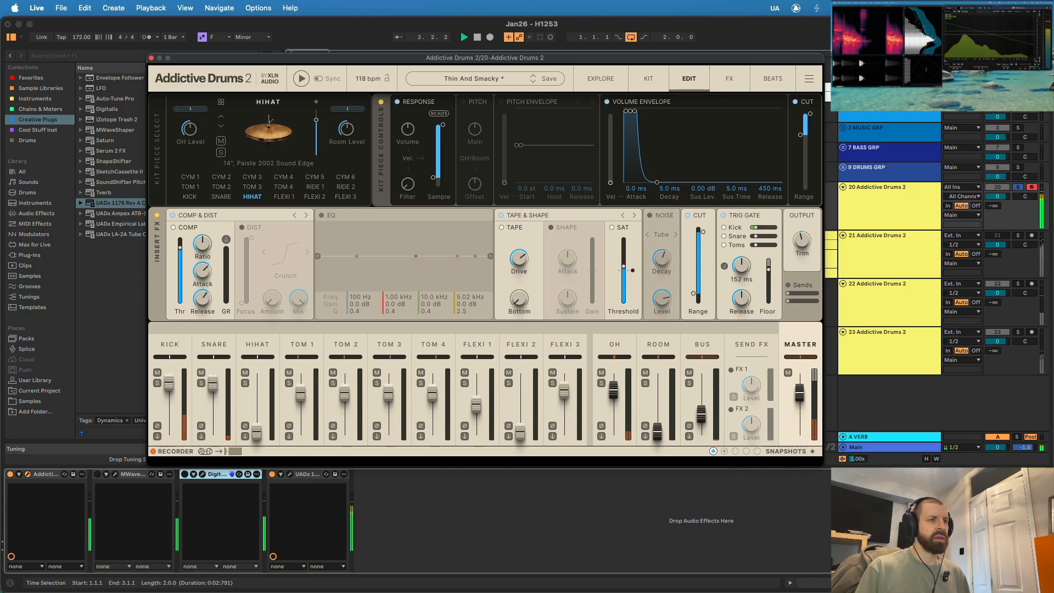
{"action": "left_click", "coordinate": [650, 215]}
{"action": "left_click_drag", "start_coordinate": [662, 299], "coordinate": [661, 328]}
{"action": "left_click_drag", "start_coordinate": [661, 259], "coordinate": [662, 305]}
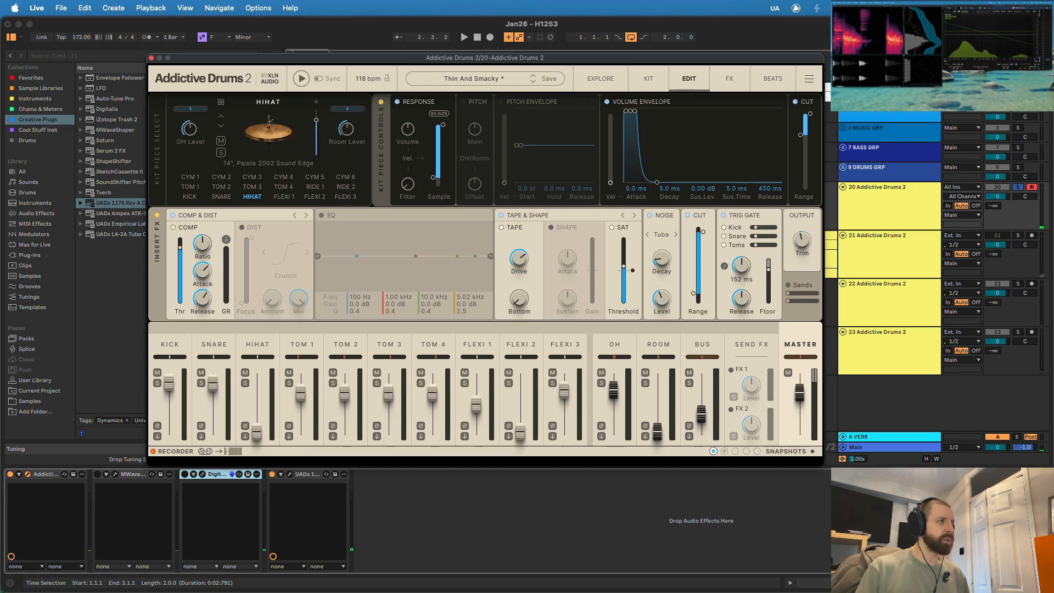
{"action": "left_click", "coordinate": [152, 57]}
{"action": "key", "text": "space"}
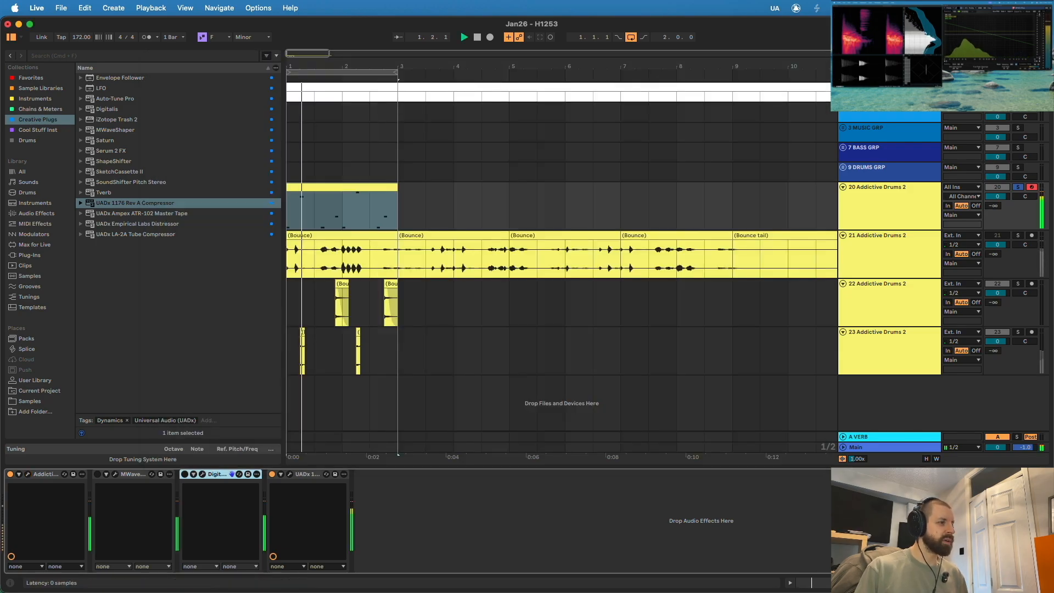
- Reactivate MWaveShaper and Digitalis on track 20 and check the Digitalis window while the loop plays
{"action": "left_click", "coordinate": [185, 475]}
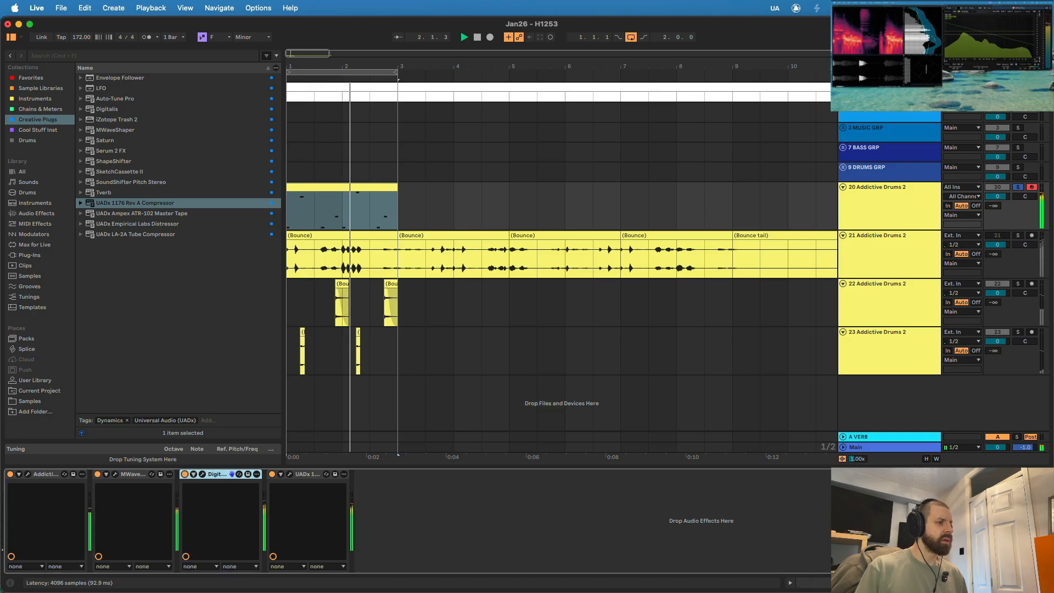
{"action": "left_click", "coordinate": [202, 474]}
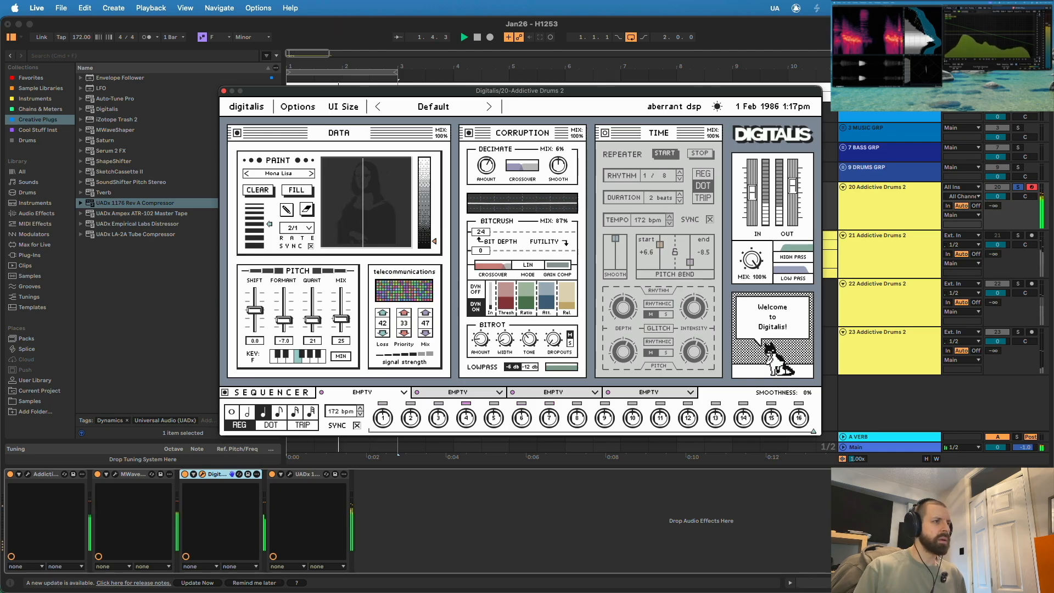
{"action": "left_click", "coordinate": [224, 91]}
{"action": "key", "text": "space"}
- Review the kick's settings in Addictive Drums 2 on track 20 against the playing loop
{"action": "left_click", "coordinate": [28, 474]}
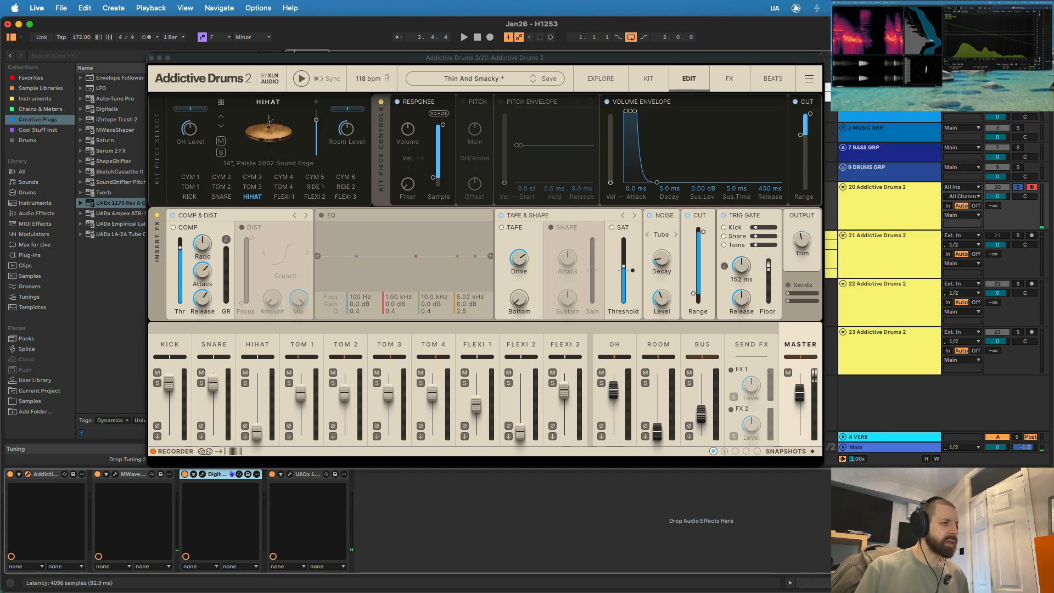
{"action": "left_click", "coordinate": [232, 474]}
{"action": "left_click", "coordinate": [232, 474]}
{"action": "key", "text": "space"}
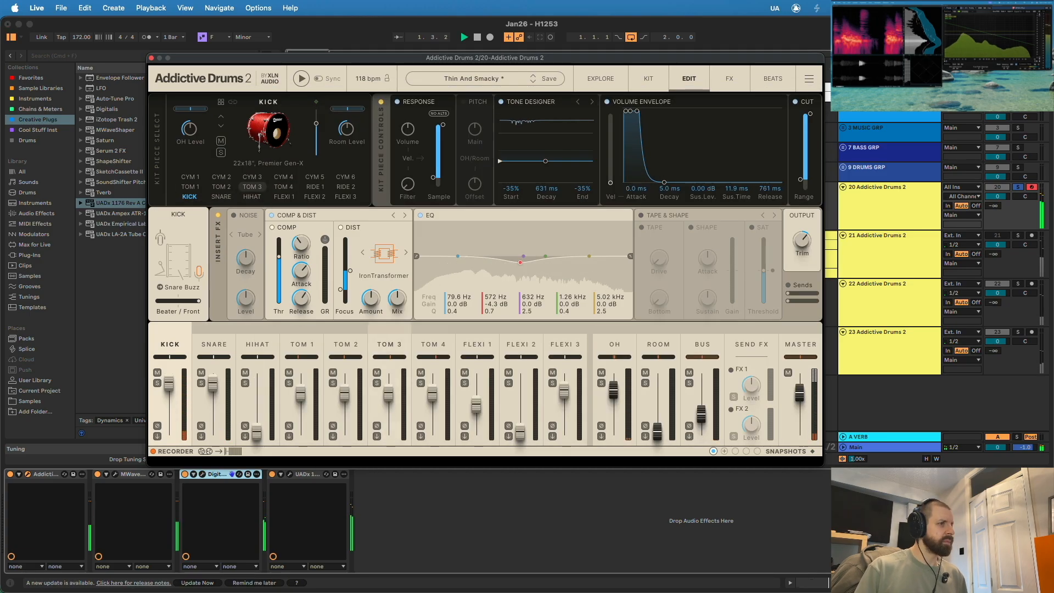
{"action": "key", "text": "space"}
{"action": "left_click", "coordinate": [220, 126]}
{"action": "left_click", "coordinate": [220, 126]}
{"action": "left_click", "coordinate": [220, 126]}
{"action": "left_click", "coordinate": [151, 58]}
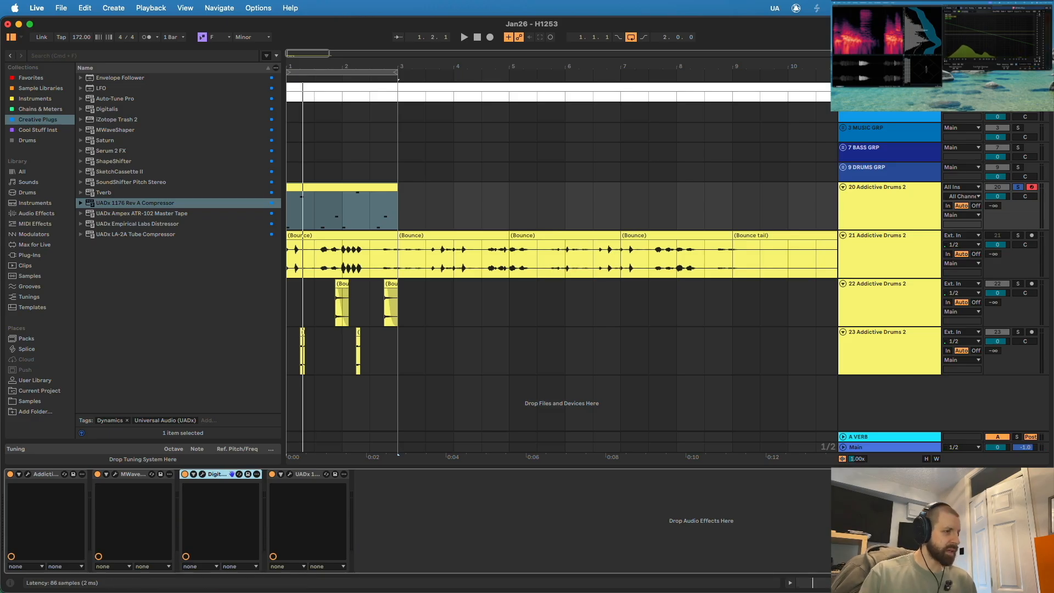
- Lower the overall mix of Digitalis on track 20 to 86% while the loop plays
{"action": "left_click", "coordinate": [202, 474]}
{"action": "key", "text": "space"}
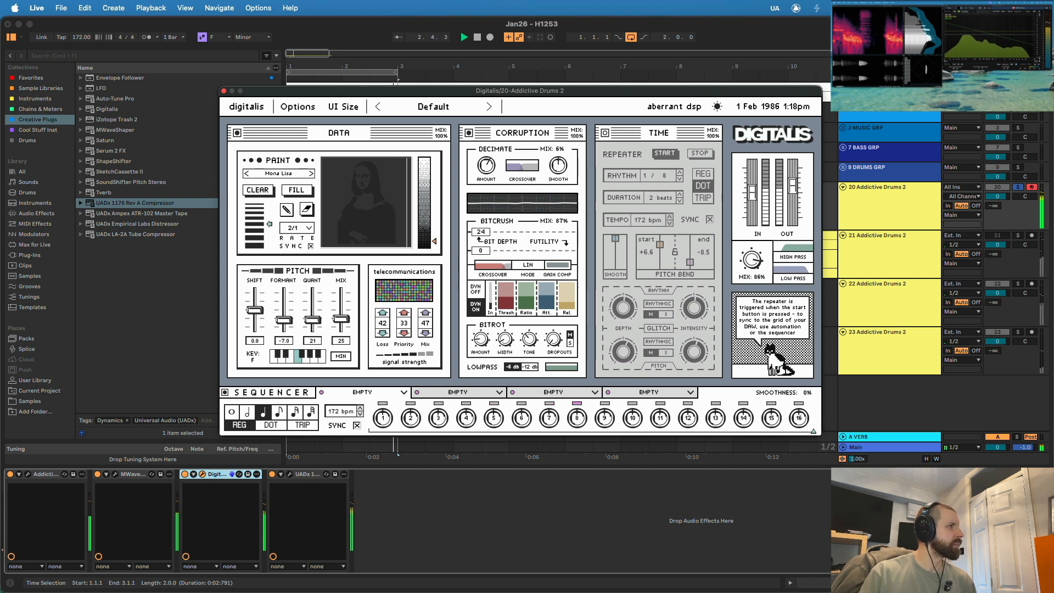
{"action": "left_click", "coordinate": [224, 91]}
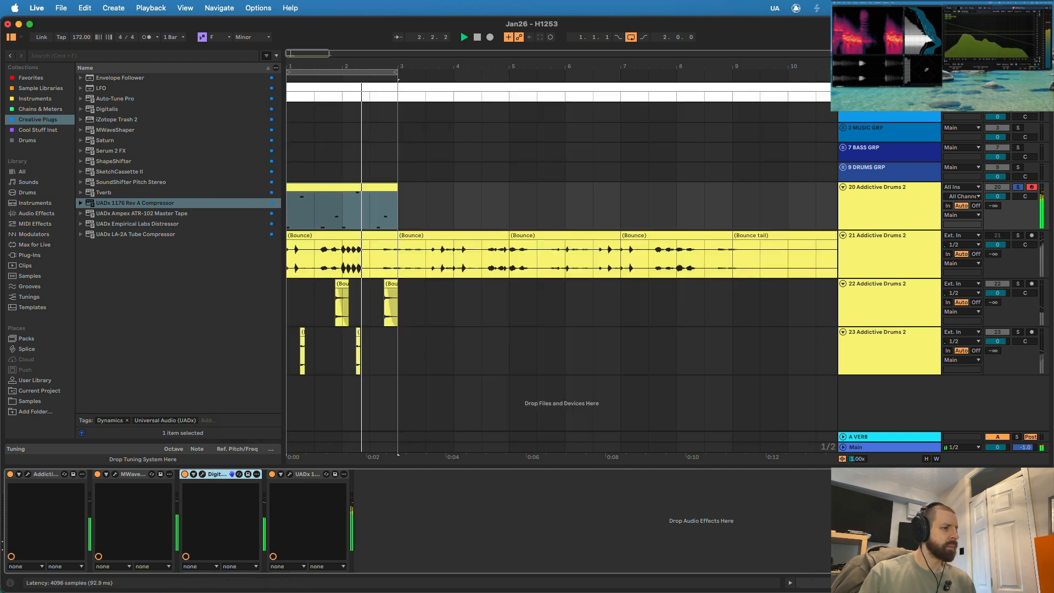
- Reshape the MWaveShaper curve on track 20, widening the bend at low input levels and pulling the middle point down
{"action": "left_click", "coordinate": [115, 474]}
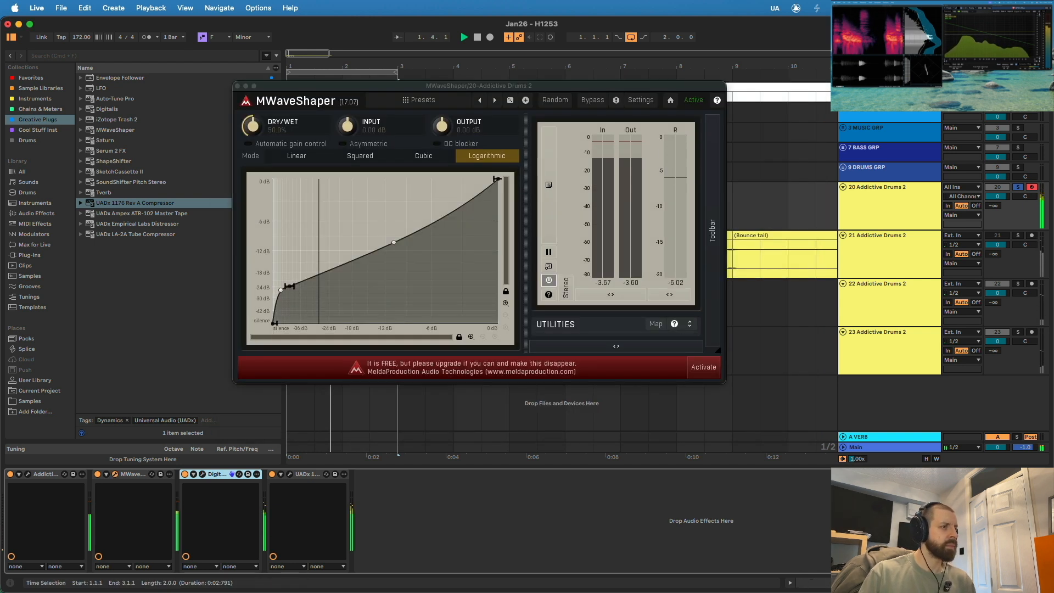
{"action": "left_click_drag", "start_coordinate": [280, 287], "coordinate": [274, 282]}
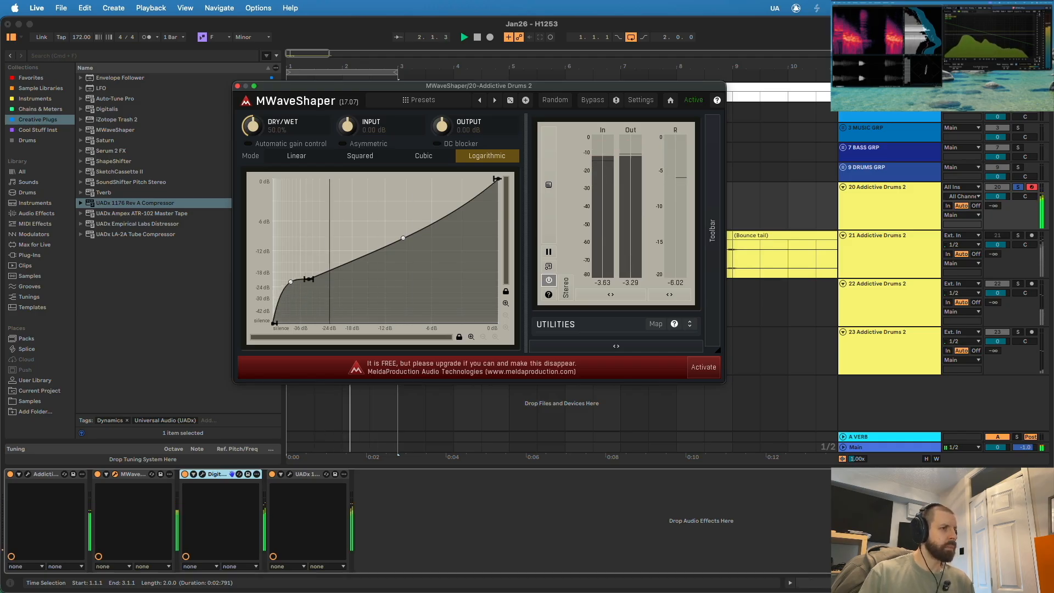
{"action": "left_click_drag", "start_coordinate": [419, 259], "coordinate": [425, 279]}
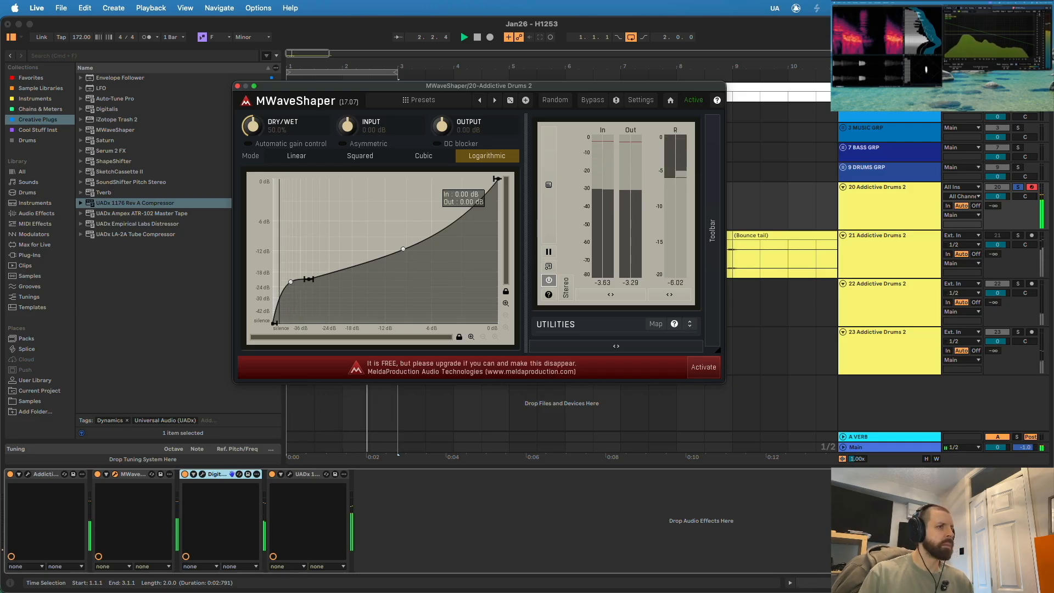
- Compare Linear with Logarithmic mode in MWaveShaper, keep Logarithmic and raise the dry/wet to about 69%
{"action": "left_click", "coordinate": [297, 156]}
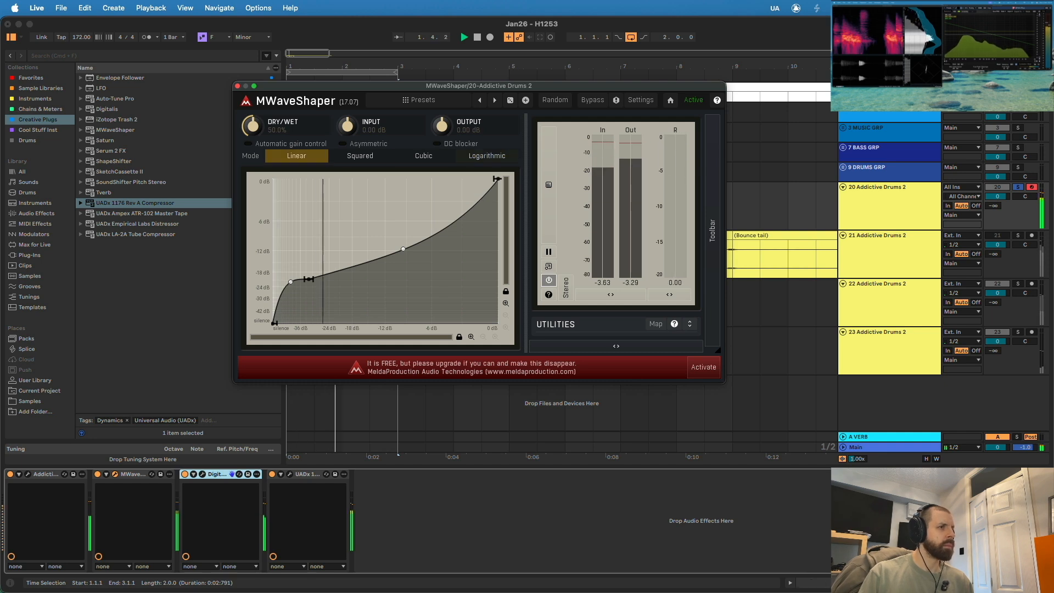
{"action": "left_click", "coordinate": [487, 156]}
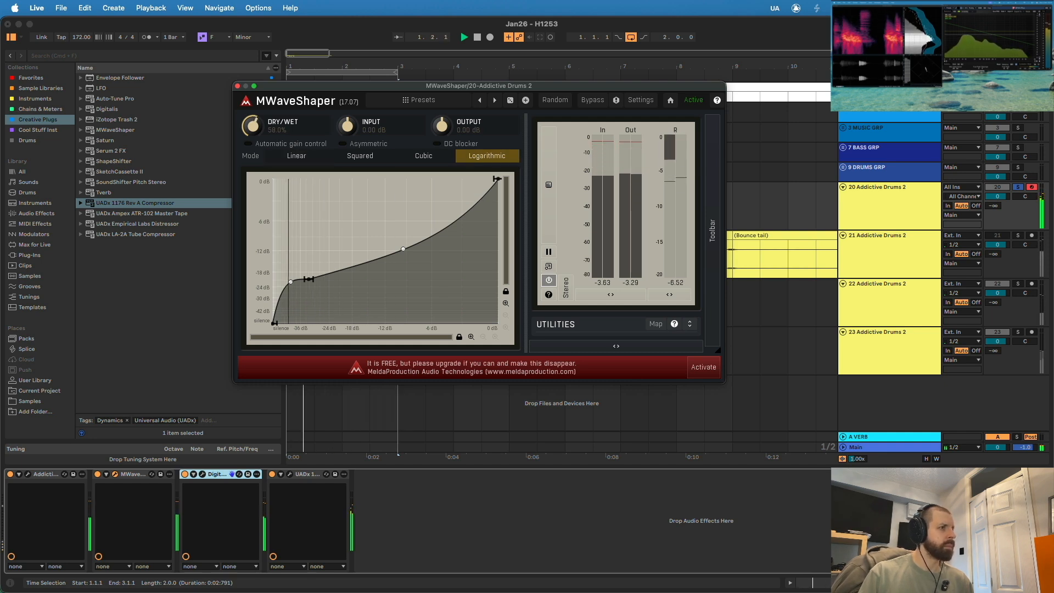
{"action": "left_click_drag", "start_coordinate": [252, 126], "coordinate": [252, 110]}
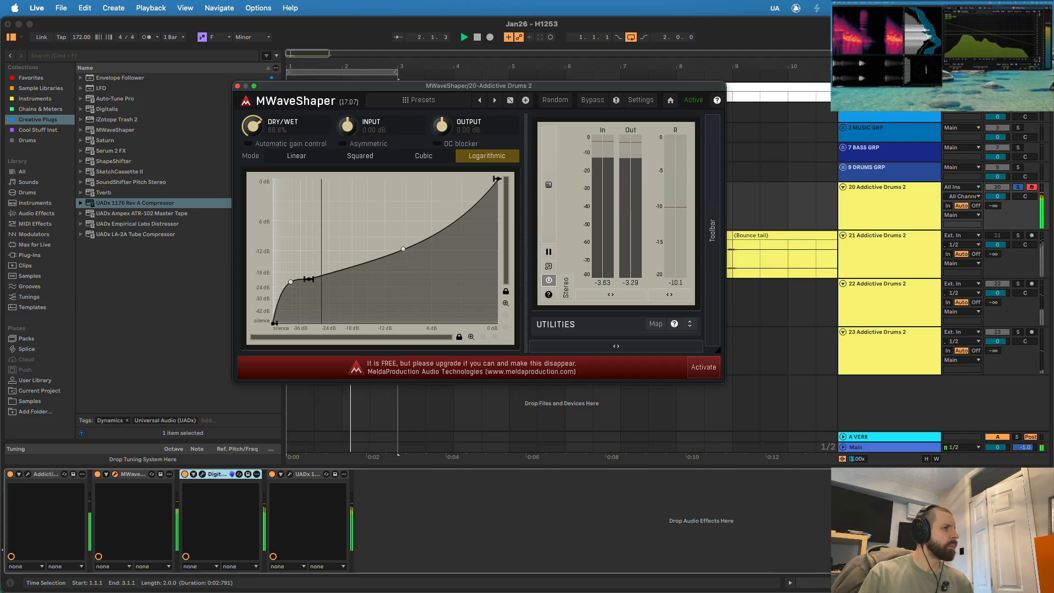
{"action": "key", "text": "super+w"}
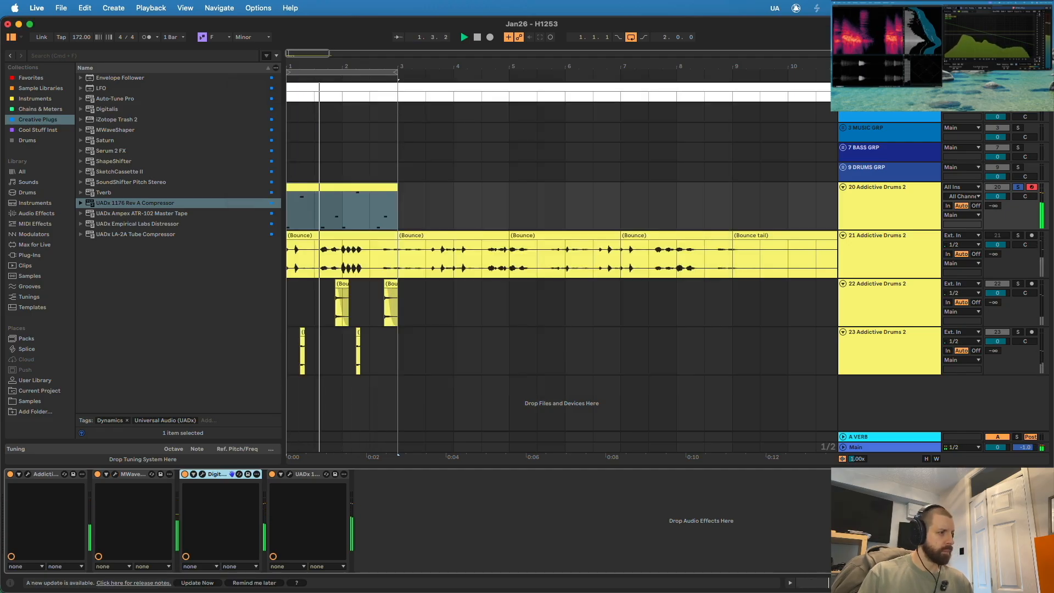
- Enable the hi-hat channel's EQ in Addictive Drums 2, lower an upper band and raise the low cut into the highs
{"action": "left_click", "coordinate": [27, 474]}
{"action": "key", "text": "space"}
{"action": "left_click", "coordinate": [258, 344]}
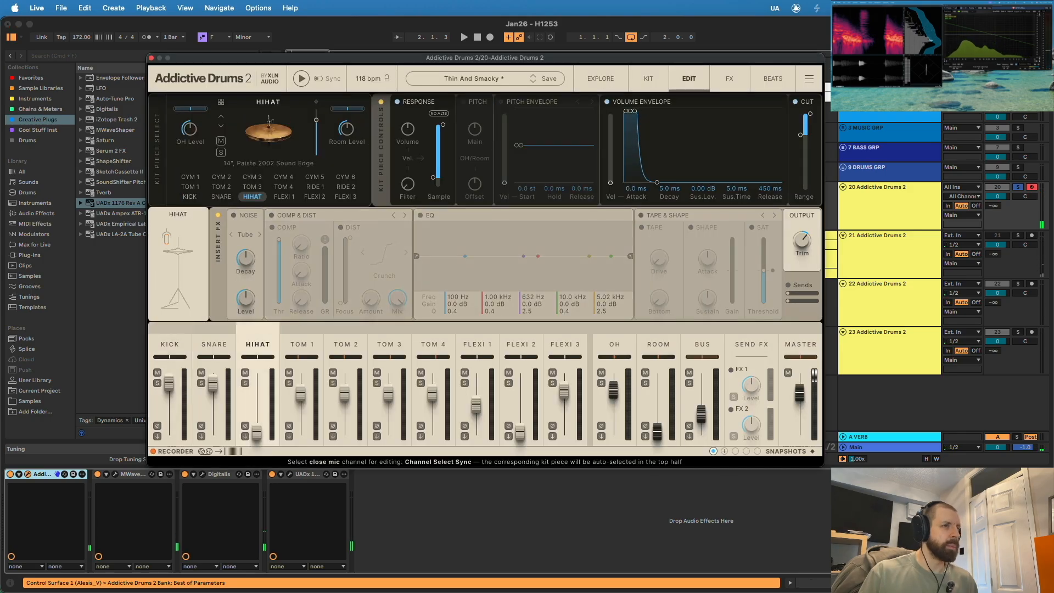
{"action": "key", "text": "space"}
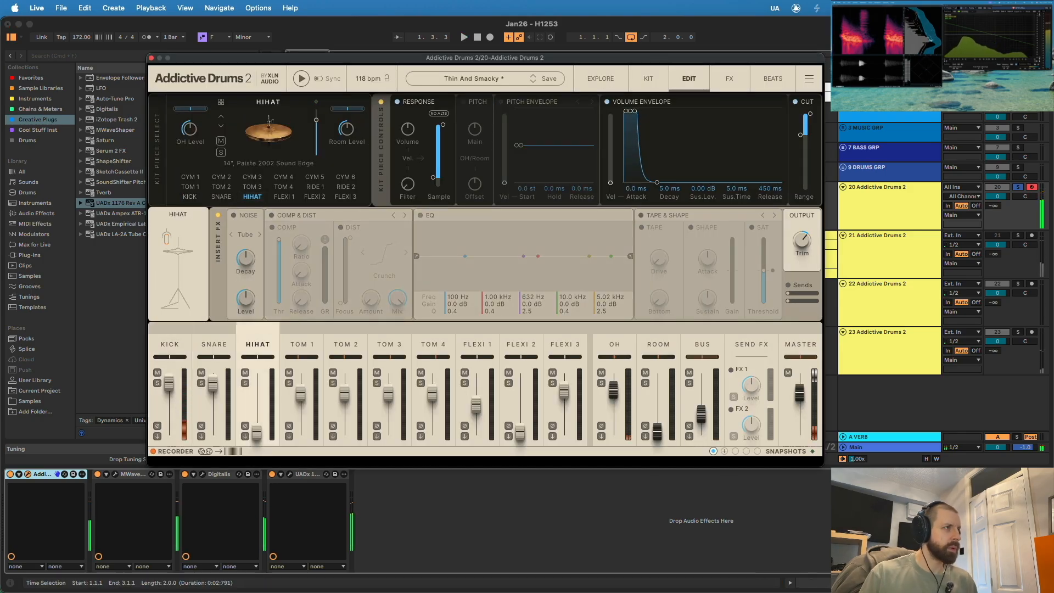
{"action": "left_click", "coordinate": [421, 215]}
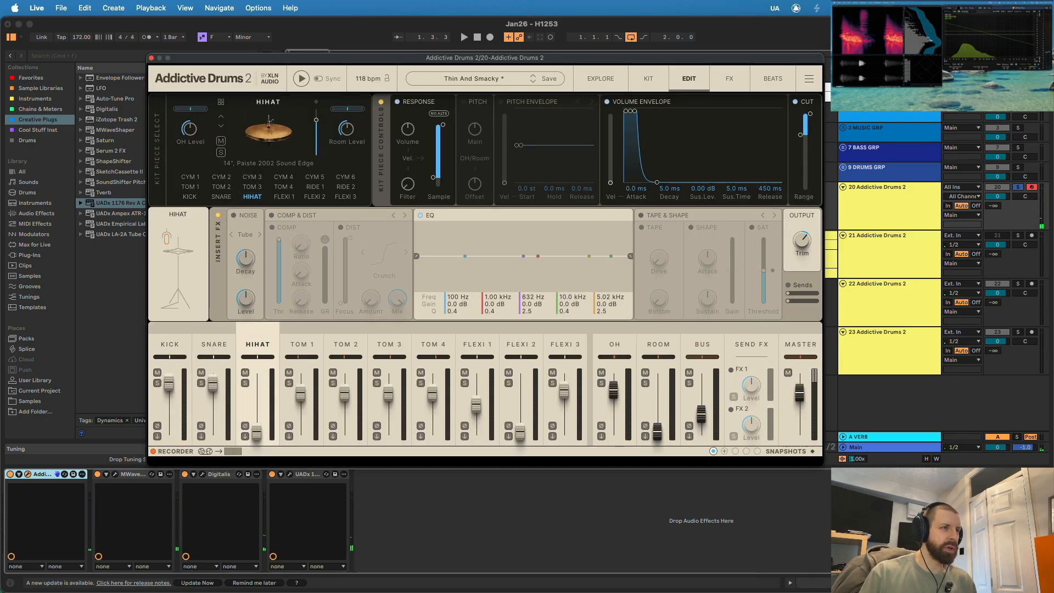
{"action": "key", "text": "space"}
{"action": "left_click_drag", "start_coordinate": [589, 266], "coordinate": [609, 279]}
{"action": "left_click_drag", "start_coordinate": [417, 256], "coordinate": [598, 256]}
- Lengthen the hi-hat's volume envelope slightly and lower the Bus and overhead levels in Addictive Drums 2
{"action": "left_click_drag", "start_coordinate": [656, 182], "coordinate": [662, 182]}
{"action": "left_click_drag", "start_coordinate": [701, 414], "coordinate": [701, 434]}
{"action": "mouse_move", "coordinate": [614, 390]}
{"action": "left_mouse_down"}
{"action": "mouse_move", "coordinate": [613, 432]}
{"action": "mouse_move", "coordinate": [613, 398]}
{"action": "left_mouse_up"}
{"action": "left_click_drag", "start_coordinate": [189, 129], "coordinate": [189, 132]}
- Activate the hi-hat's Pitch section with Main pitch at its default, and enable Comp & Dist on the OH channel
{"action": "left_click", "coordinate": [463, 101]}
{"action": "left_click_drag", "start_coordinate": [475, 129], "coordinate": [475, 132]}
{"action": "double_click", "coordinate": [475, 129]}
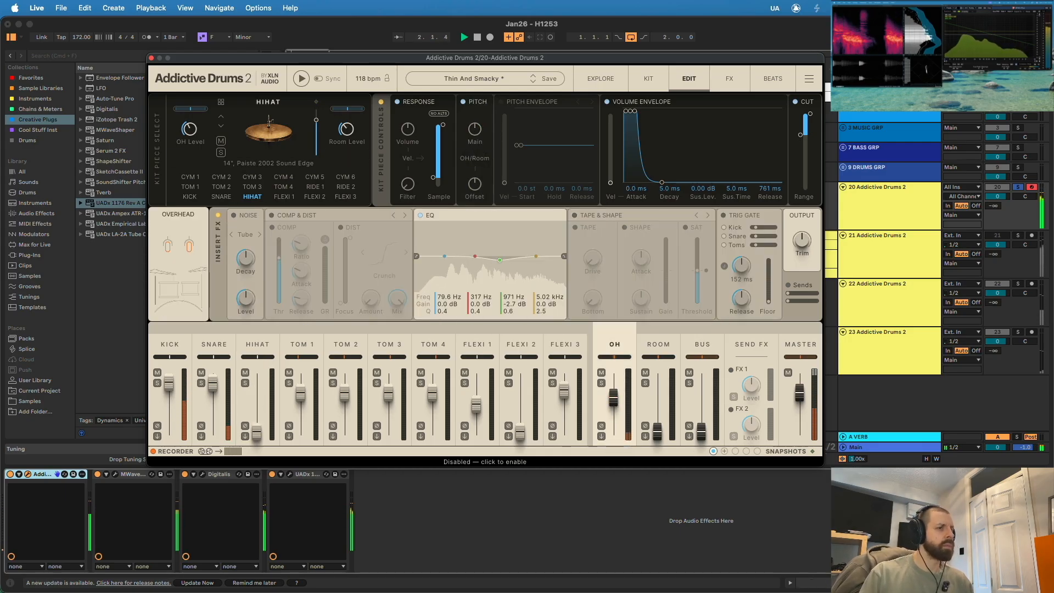
{"action": "left_click", "coordinate": [272, 215]}
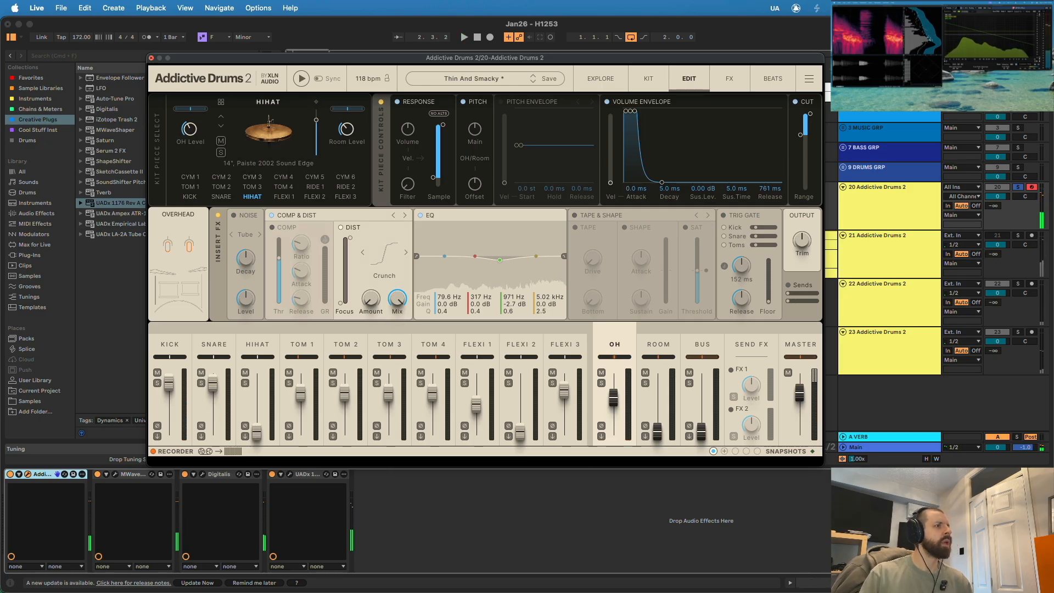
{"action": "left_click", "coordinate": [151, 58]}
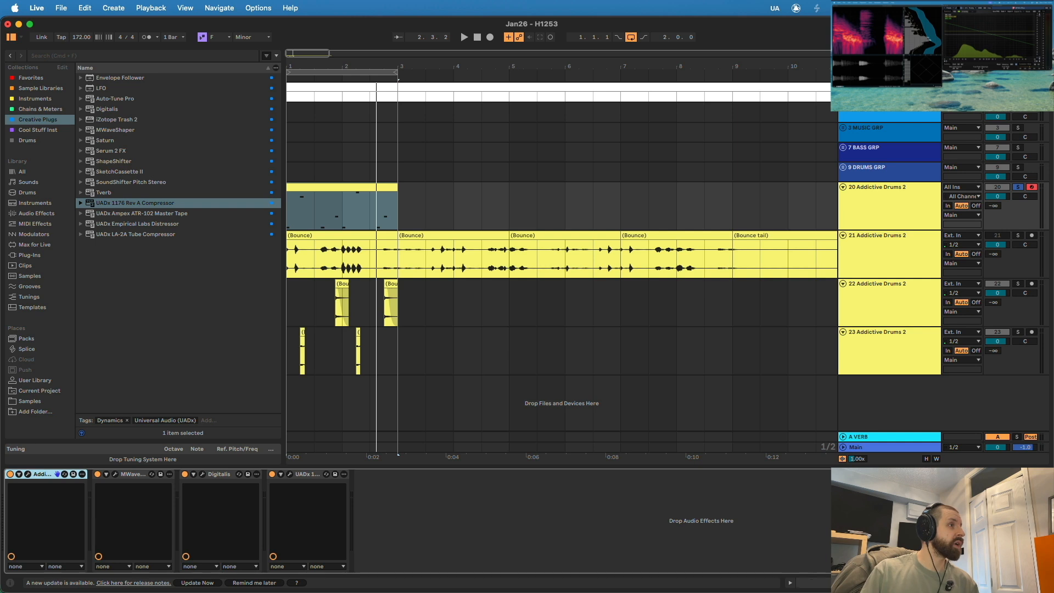
- Add Pro-Q 3 after Addictive Drums 2 on track 20, with a low cut near 101 Hz and a deep bell cut above it
{"action": "left_click", "coordinate": [32, 78]}
{"action": "left_click_drag", "start_coordinate": [106, 213], "coordinate": [93, 519]}
{"action": "left_click_drag", "start_coordinate": [346, 180], "coordinate": [346, 269]}
{"action": "left_click_drag", "start_coordinate": [242, 180], "coordinate": [292, 180]}
{"action": "left_click_drag", "start_coordinate": [388, 180], "coordinate": [388, 247]}
{"action": "mouse_move", "coordinate": [588, 357]}
{"action": "left_mouse_down"}
{"action": "mouse_move", "coordinate": [587, 384]}
{"action": "mouse_move", "coordinate": [588, 346]}
{"action": "left_mouse_up"}
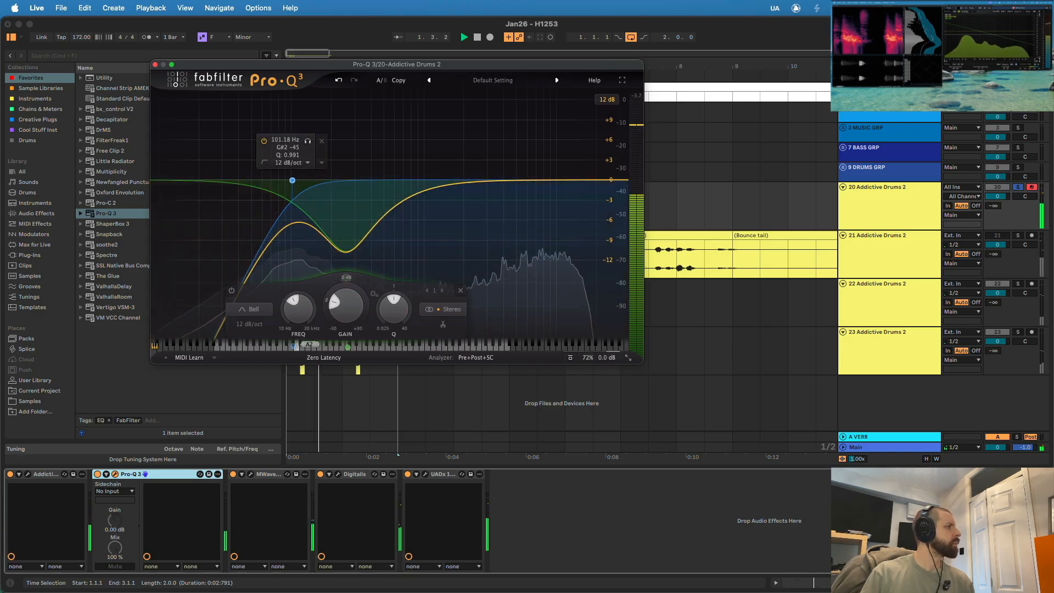
{"action": "key", "text": "super+w"}
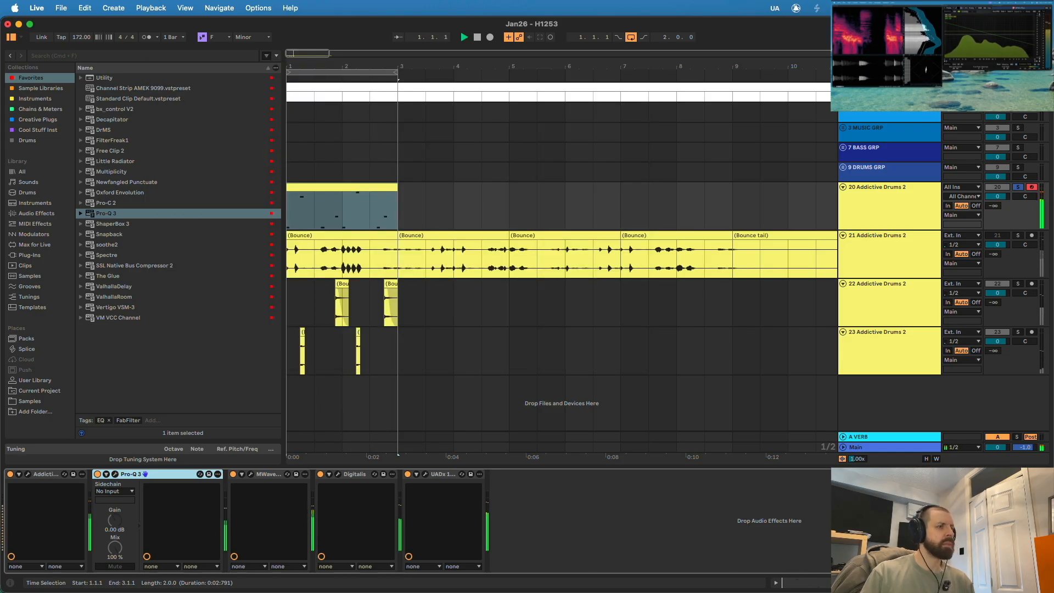
- Rename track 20 as BREAK CHARACTER
{"action": "key", "text": "super+r"}
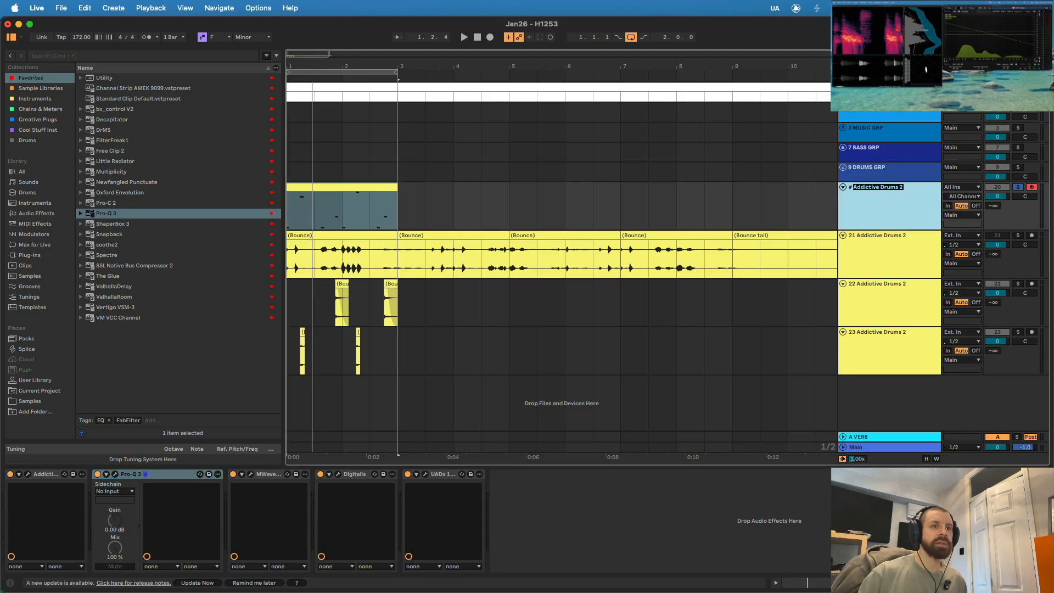
{"action": "type", "text": "# BREAK CHARACTER"}
{"action": "key", "text": "Return"}
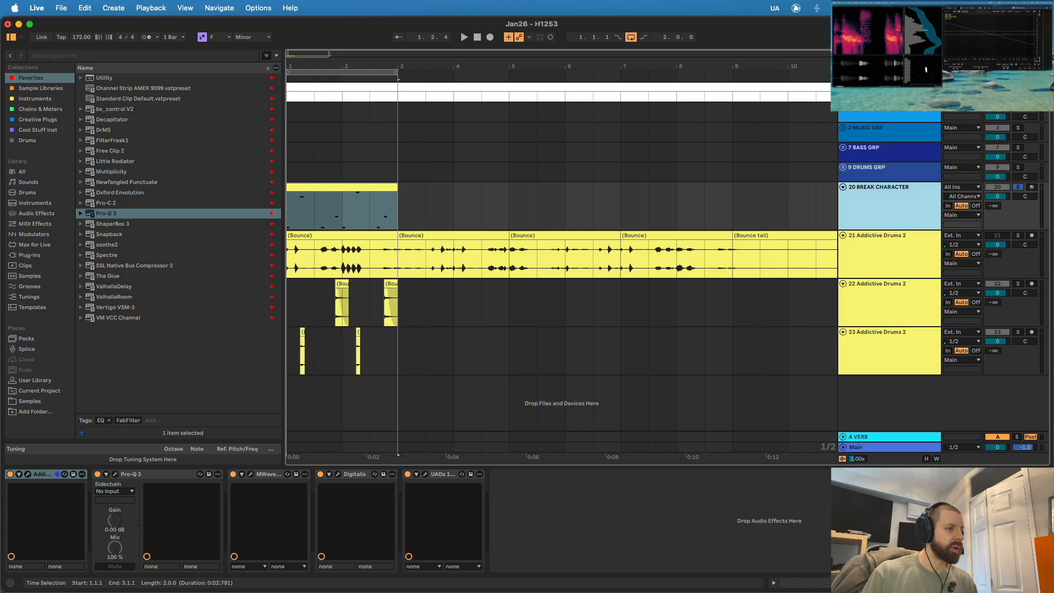
- Bounce the BREAK CHARACTER track to a new audio track, unsolo and deactivate the source, and play the bounce with the glitch hits
{"action": "left_click", "coordinate": [443, 474], "text": "shift"}
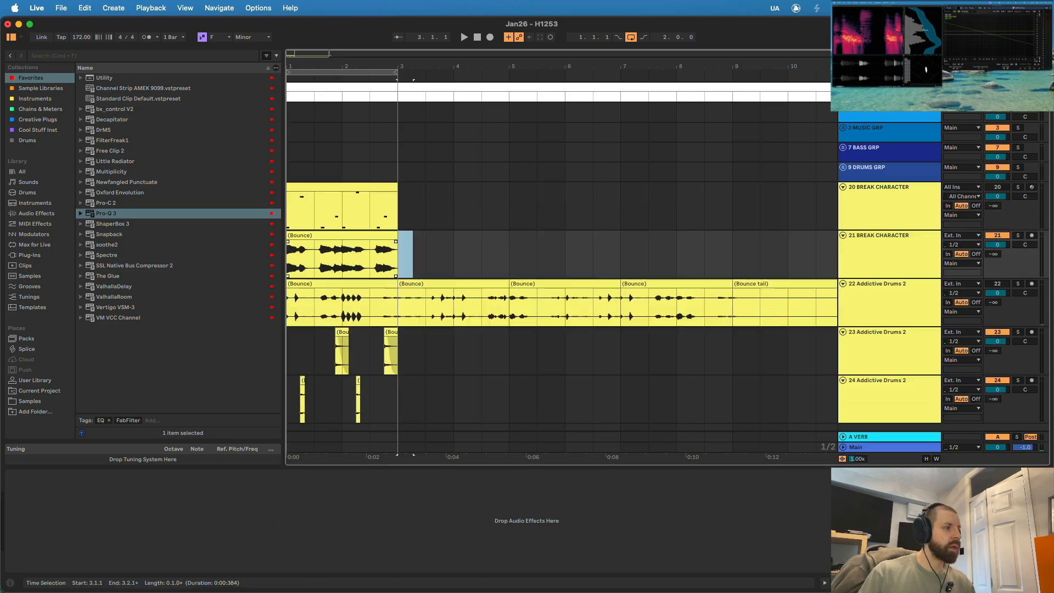
{"action": "left_click", "coordinate": [287, 256]}
{"action": "key", "text": "space"}
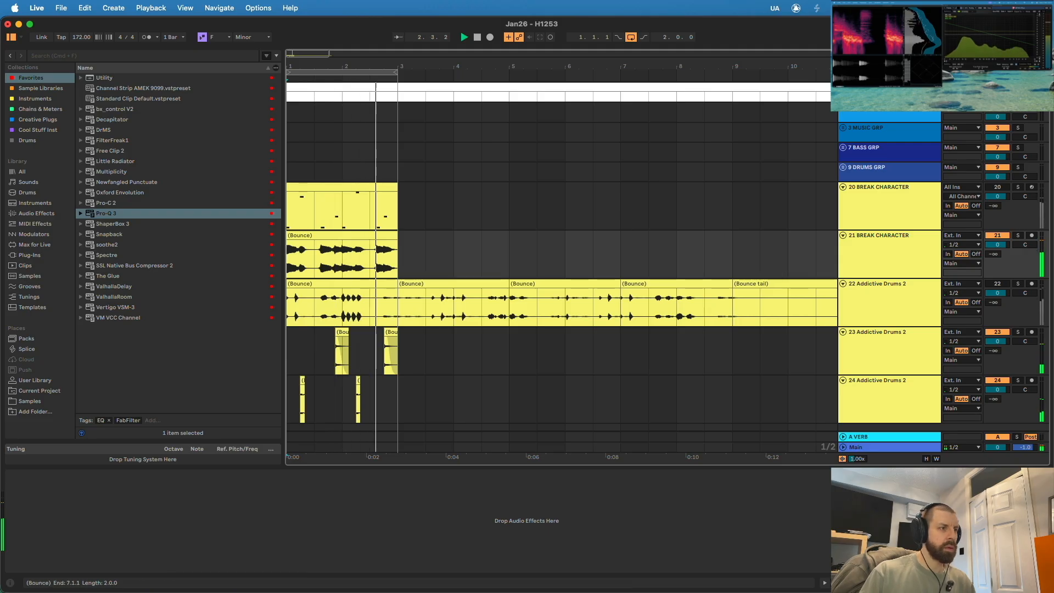
{"action": "scroll", "coordinate": [565, 291], "scroll_direction": "down", "scroll_amount": 2}
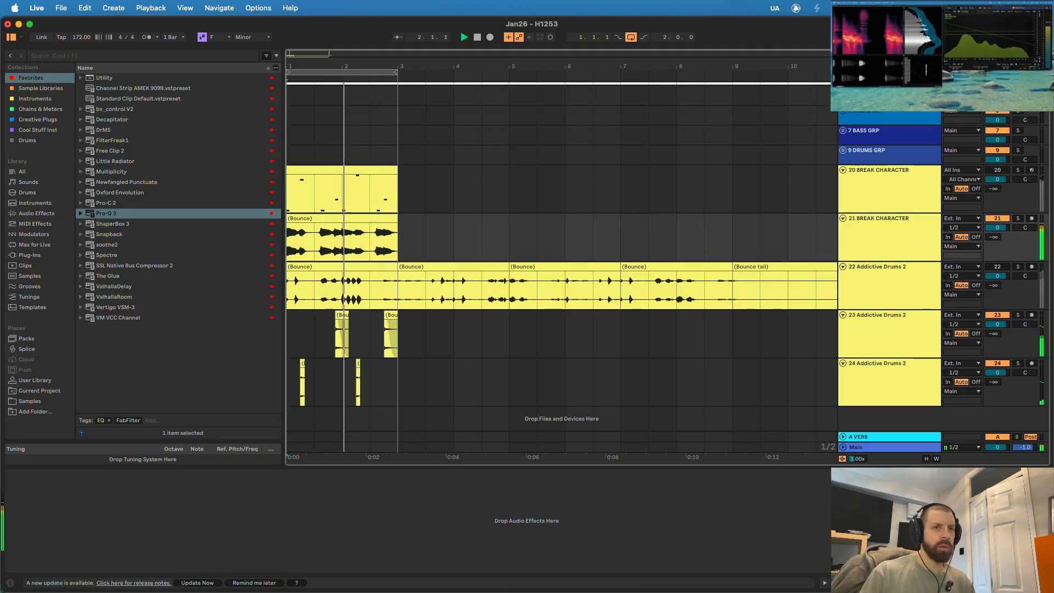
{"action": "key", "text": "space"}
- Insert an audio track below the BREAK CHARACTER bounce, colour it yellow like its neighbours, and rename it HAT
{"action": "key", "text": "plus"}
{"action": "key", "text": "plus"}
{"action": "key", "text": "plus"}
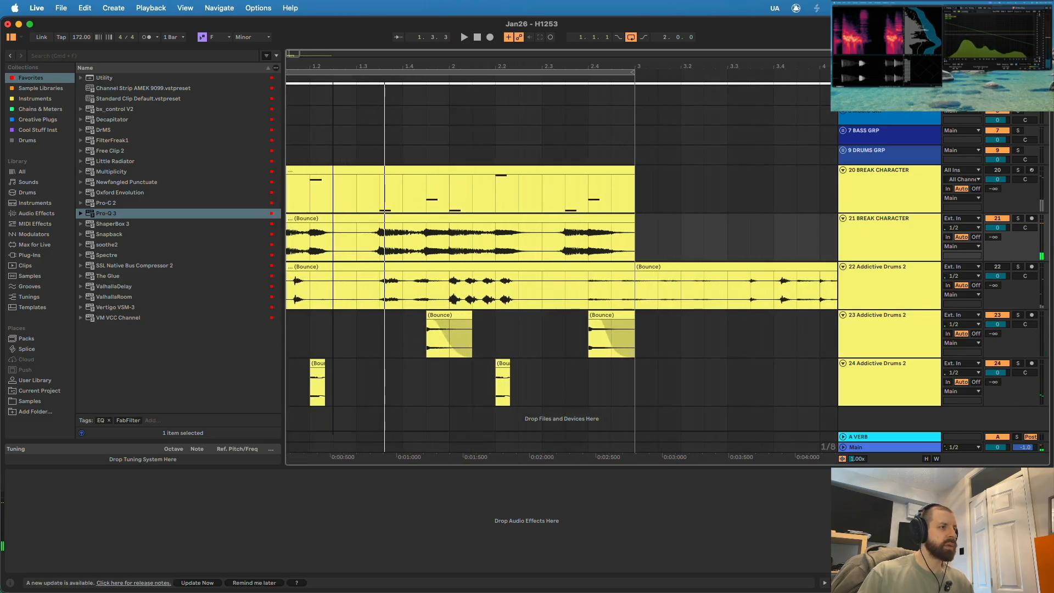
{"action": "left_click_drag", "start_coordinate": [356, 242], "coordinate": [333, 242]}
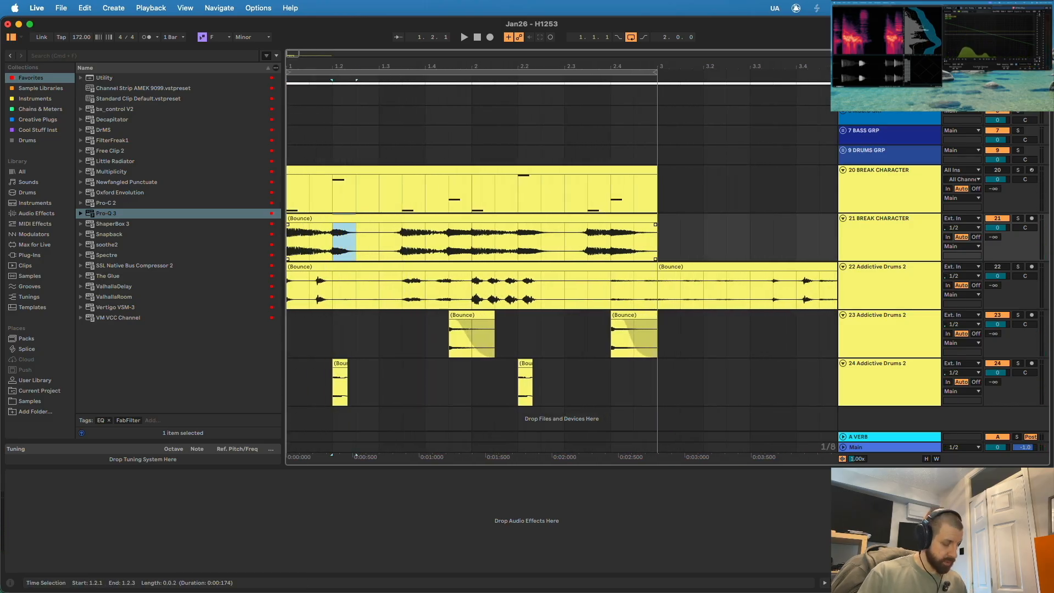
{"action": "key", "text": "super+t"}
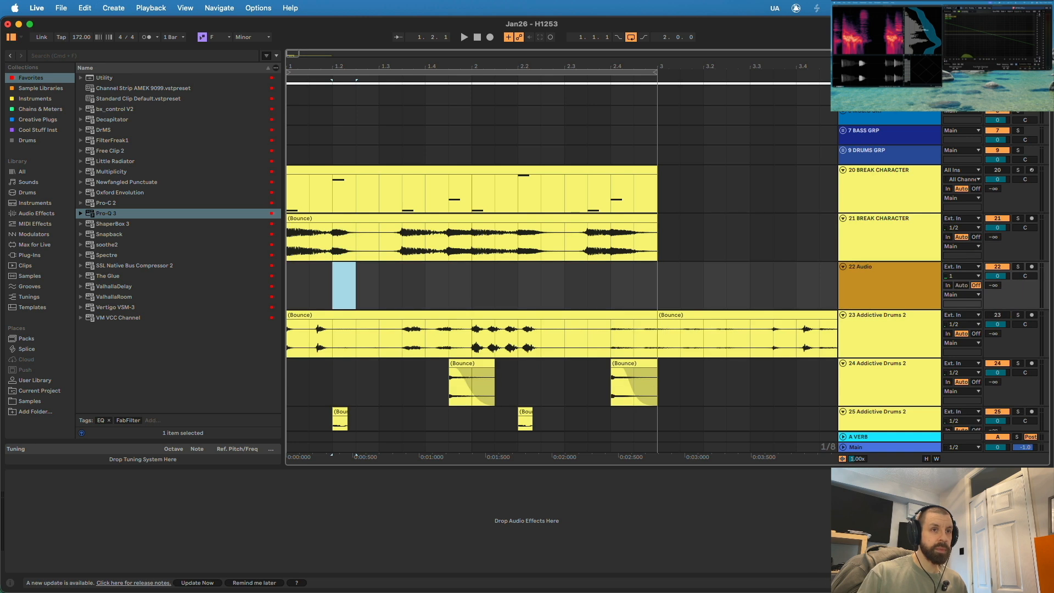
{"action": "right_click", "coordinate": [887, 286]}
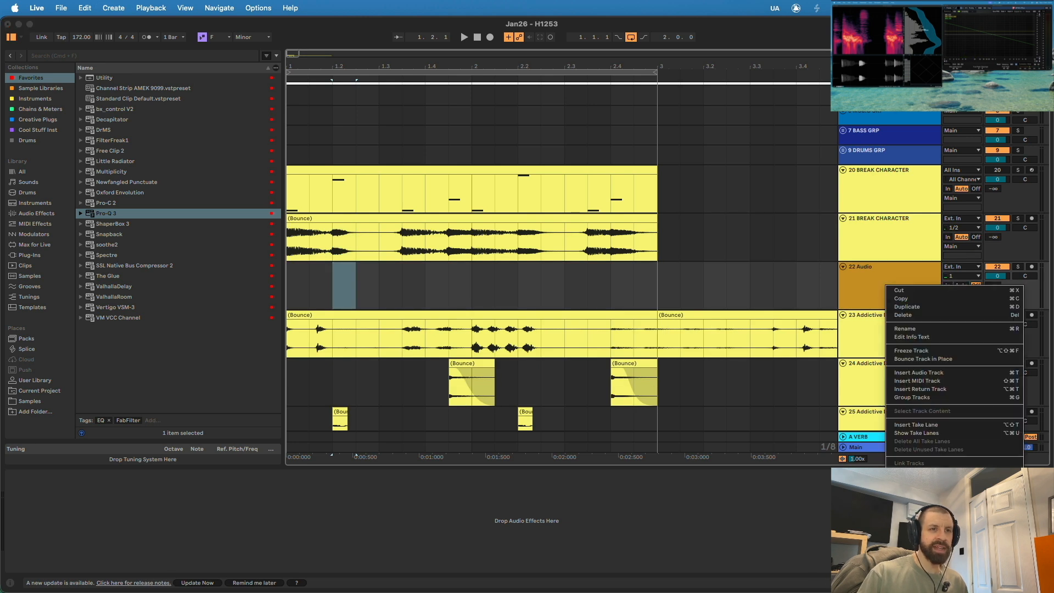
{"action": "left_click", "coordinate": [925, 491]}
{"action": "key", "text": "super+r"}
{"action": "type", "text": "HAT"}
{"action": "key", "text": "Return"}
- Move the break bounce's two hat slices to the HAT track, split the remaining audio at the snare hits, and play it
{"action": "left_click_drag", "start_coordinate": [344, 218], "coordinate": [345, 267]}
{"action": "left_click_drag", "start_coordinate": [518, 242], "coordinate": [541, 266]}
{"action": "key", "text": "super+e"}
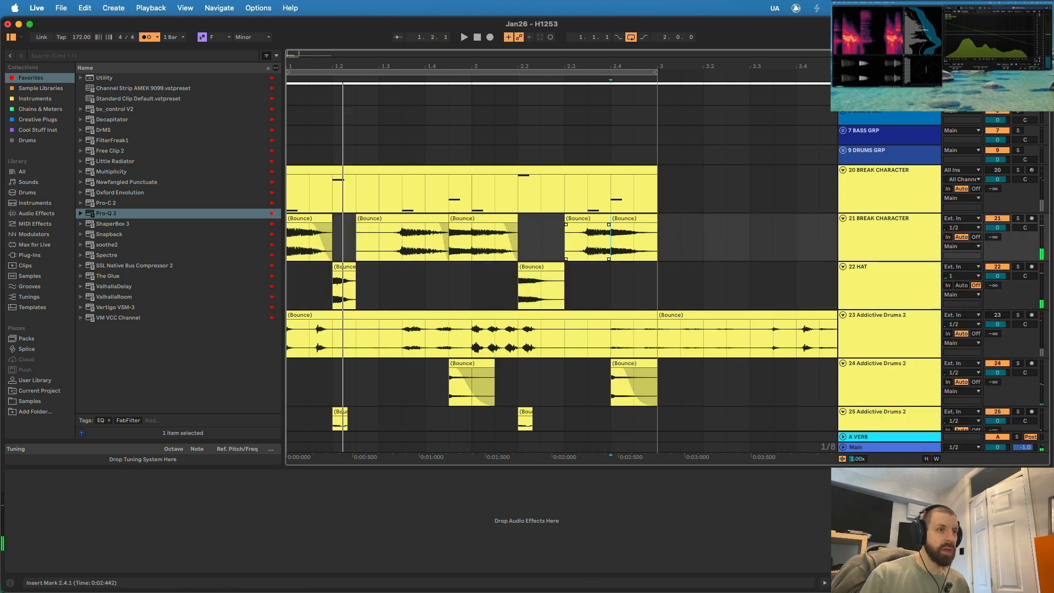
{"action": "key", "text": "space"}
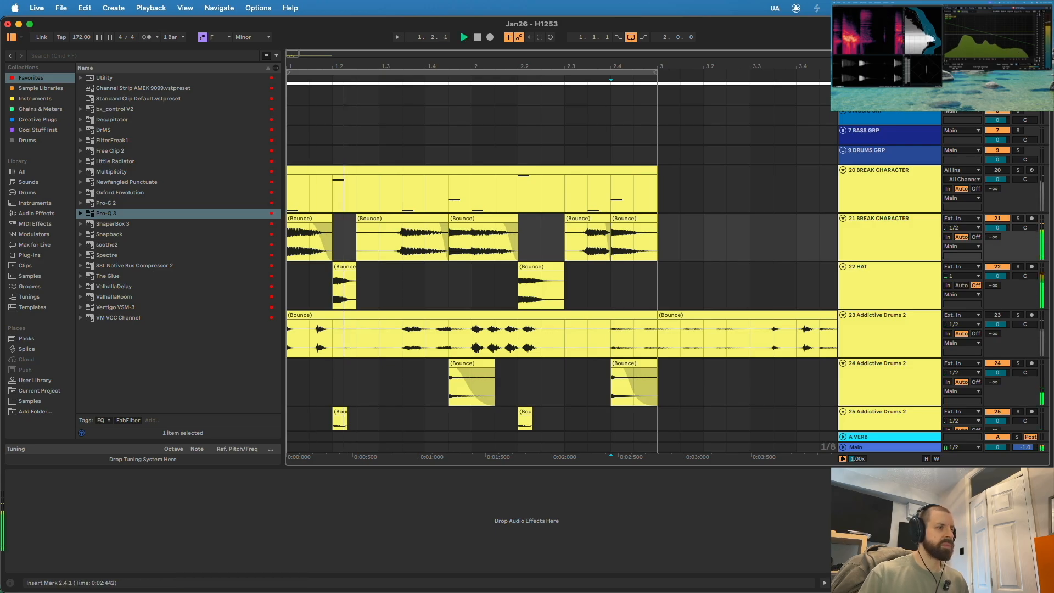
- Solo the HAT track and add Pro-Q 3 with a bell cut of about 9 dB near 3378 Hz, Q about 1.9
{"action": "scroll", "coordinate": [560, 269], "scroll_direction": "down", "scroll_amount": 2}
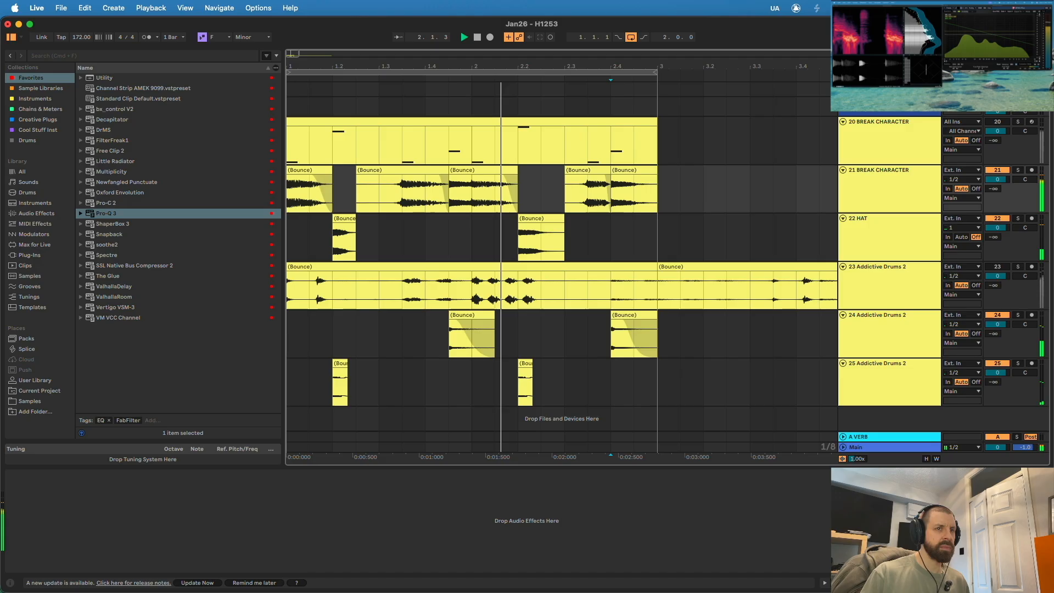
{"action": "left_click", "coordinate": [889, 236]}
{"action": "left_click", "coordinate": [1018, 218]}
{"action": "left_click", "coordinate": [889, 236]}
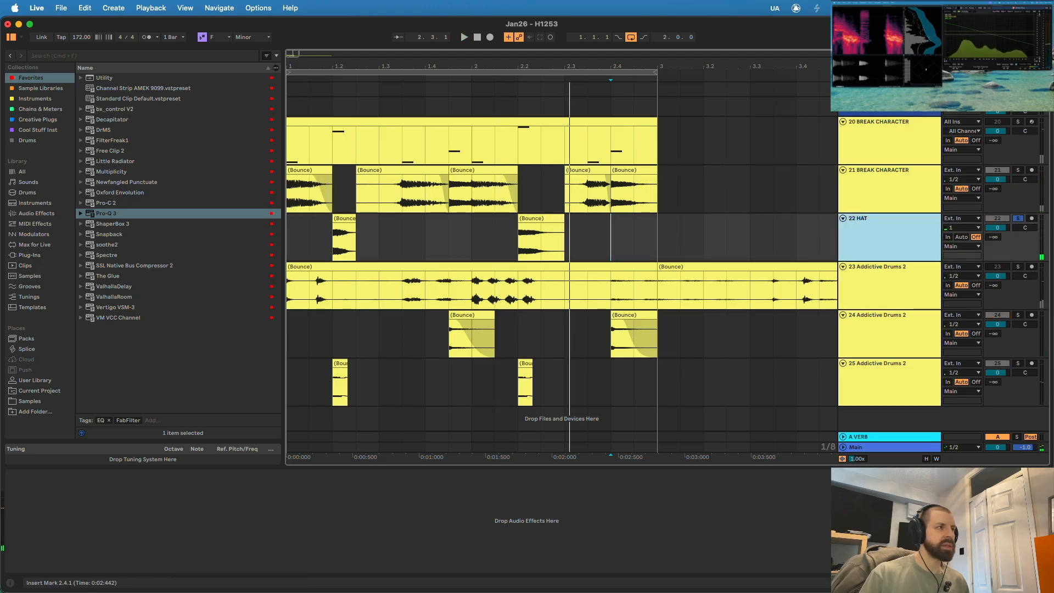
{"action": "double_click", "coordinate": [106, 213]}
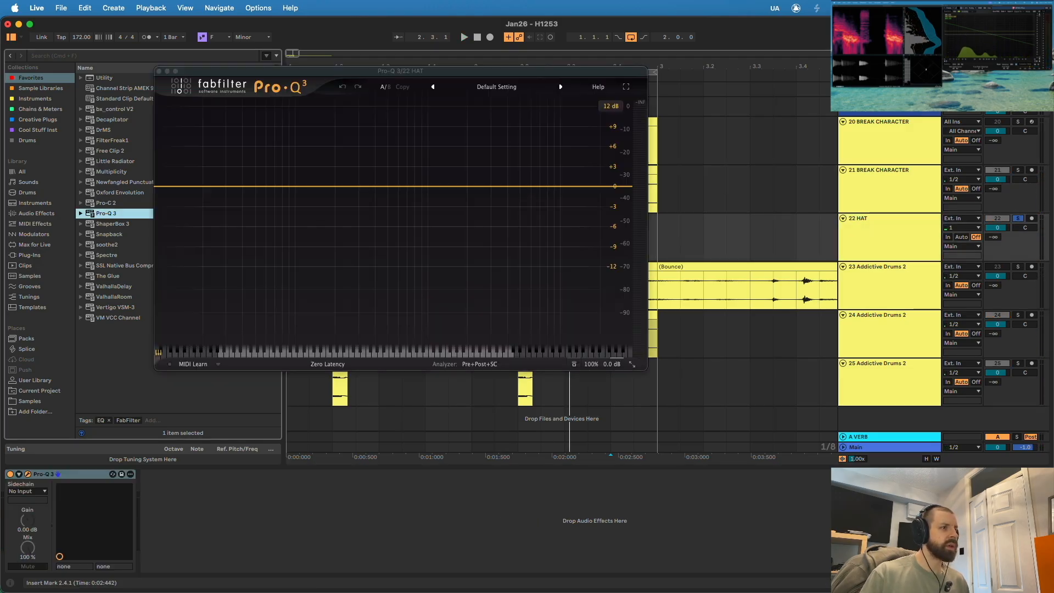
{"action": "double_click", "coordinate": [506, 226]}
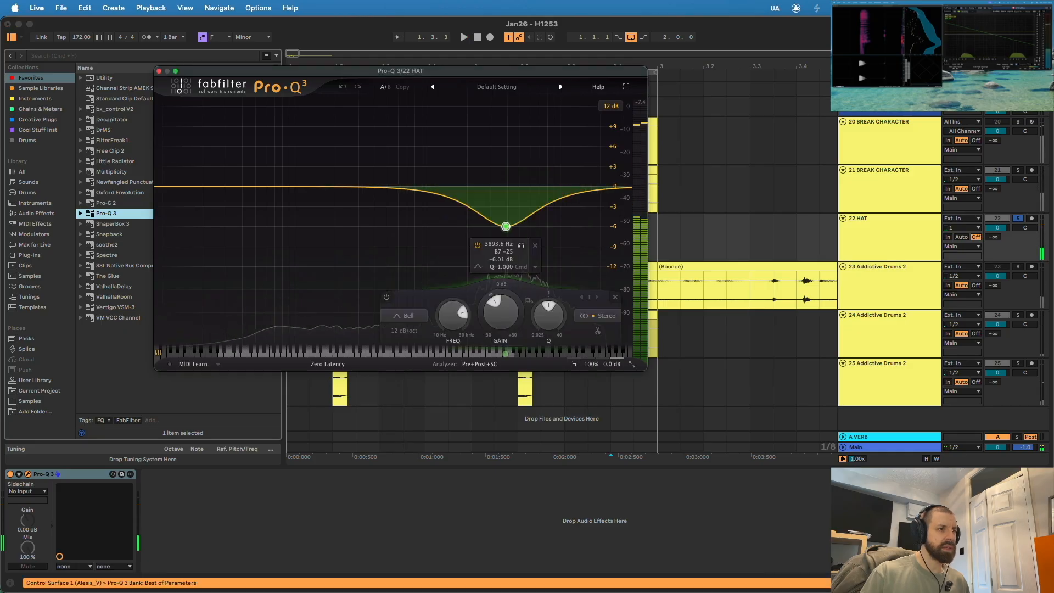
{"action": "scroll", "coordinate": [506, 226], "scroll_direction": "up", "scroll_amount": 5}
{"action": "key", "text": "space"}
{"action": "left_click_drag", "start_coordinate": [505, 227], "coordinate": [498, 247]}
{"action": "key", "text": "space"}
- Add a gentle 6 dB/oct low cut below the bell in the HAT track's Pro-Q 3, auditioning the hats
{"action": "key", "text": "space"}
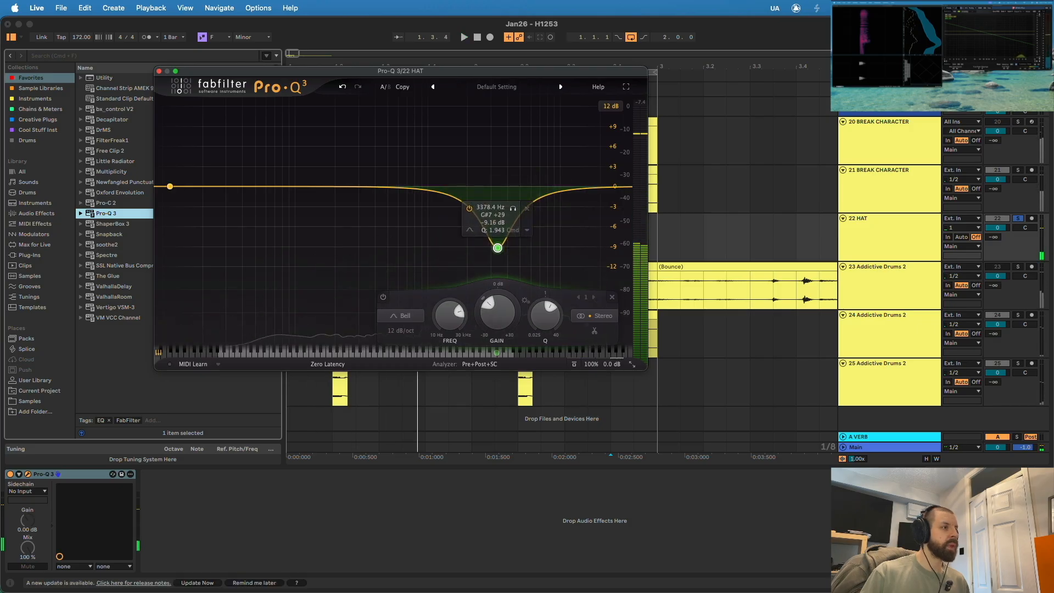
{"action": "double_click", "coordinate": [171, 186]}
{"action": "left_click_drag", "start_coordinate": [170, 186], "coordinate": [405, 186]}
{"action": "key", "text": "space"}
{"action": "key", "text": "space"}
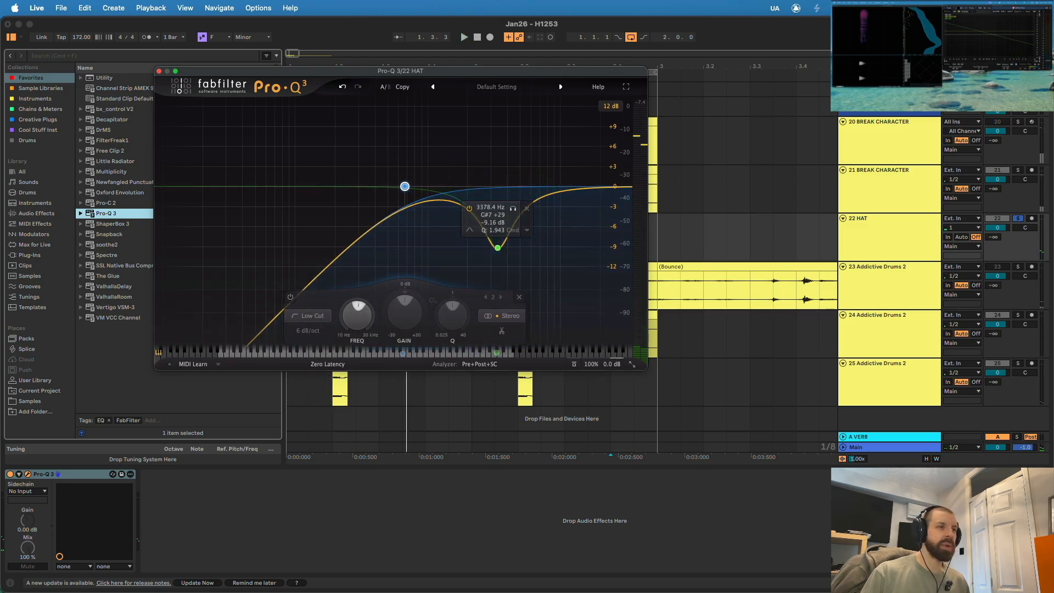
{"action": "mouse_move", "coordinate": [543, 196]}
{"action": "left_mouse_down"}
{"action": "mouse_move", "coordinate": [546, 166]}
{"action": "mouse_move", "coordinate": [576, 155]}
{"action": "mouse_move", "coordinate": [539, 202]}
{"action": "left_mouse_up"}
{"action": "key", "text": "space"}
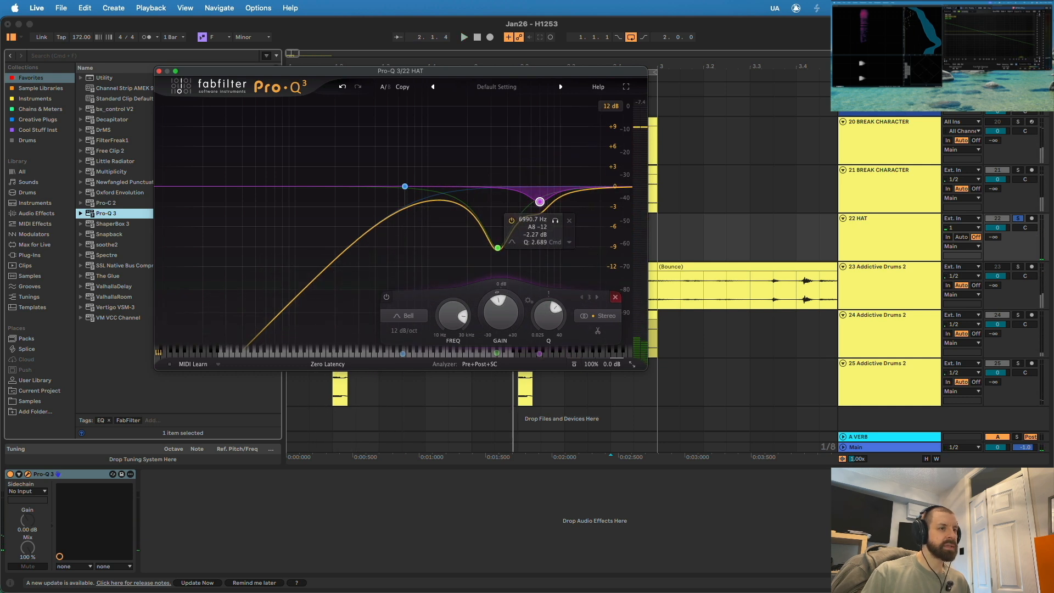
{"action": "key", "text": "Delete"}
- Close the EQ window and add a short fade-in to the first hat clip on the HAT track, auditioning the result
{"action": "key", "text": "space"}
{"action": "left_click", "coordinate": [159, 71]}
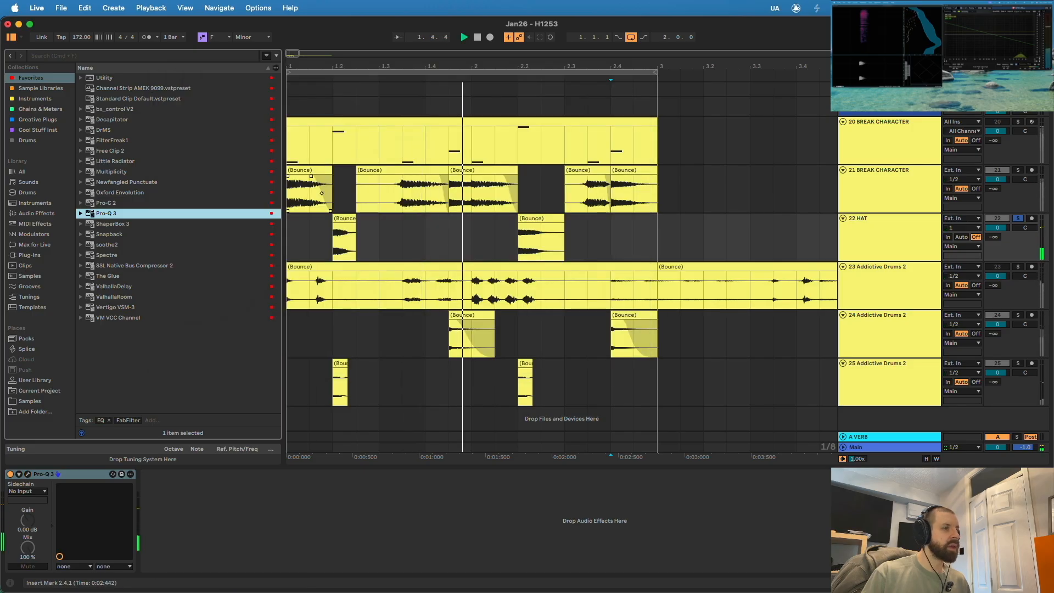
{"action": "left_click_drag", "start_coordinate": [334, 67], "coordinate": [334, 127]}
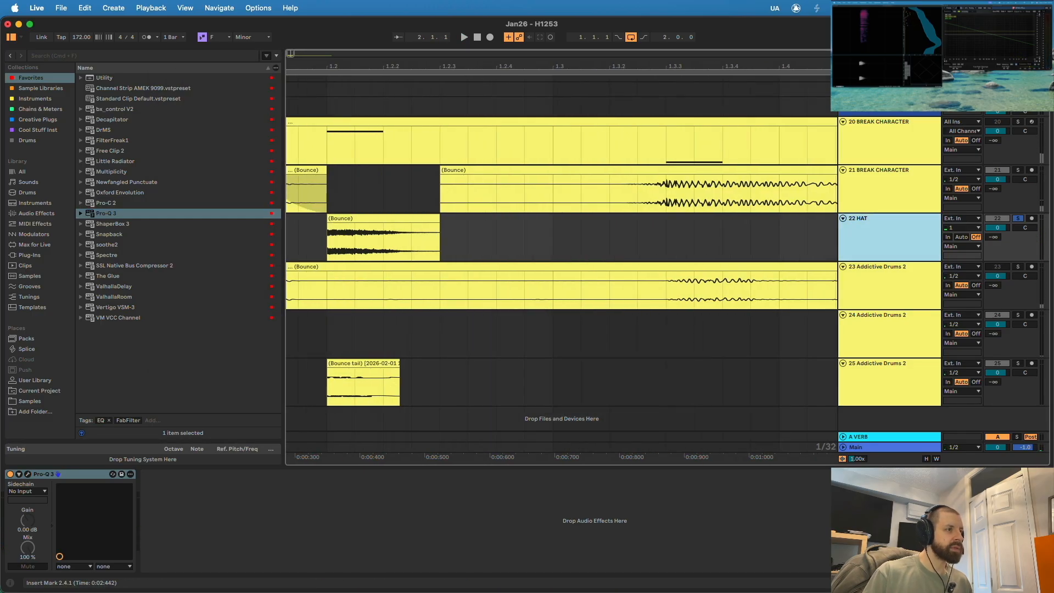
{"action": "left_click_drag", "start_coordinate": [328, 225], "coordinate": [334, 224]}
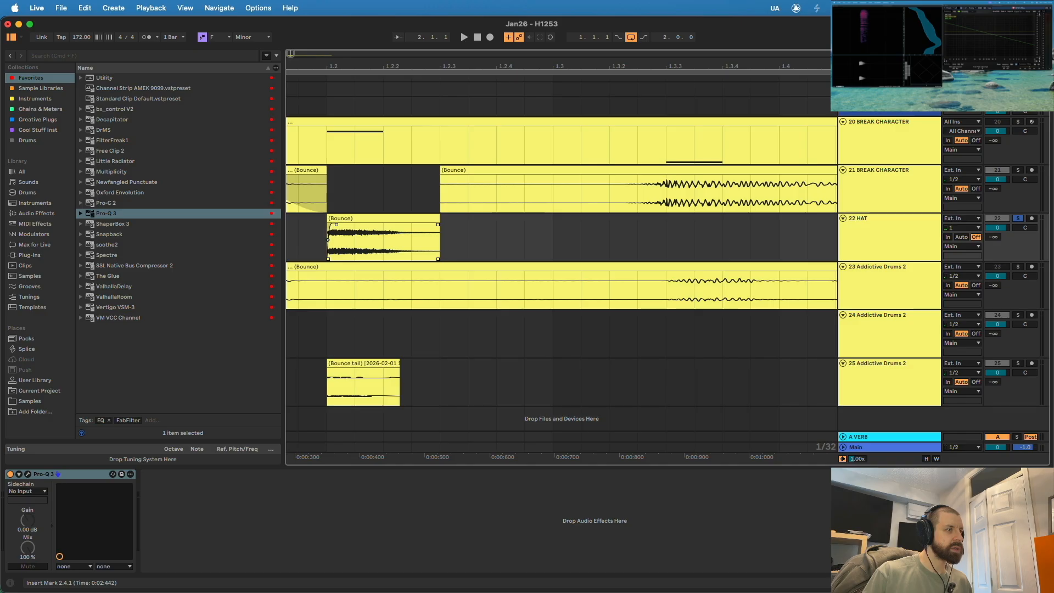
{"action": "key", "text": "space"}
{"action": "key", "text": "space"}
{"action": "key", "text": "space"}
{"action": "left_click_drag", "start_coordinate": [335, 66], "coordinate": [335, 28]}
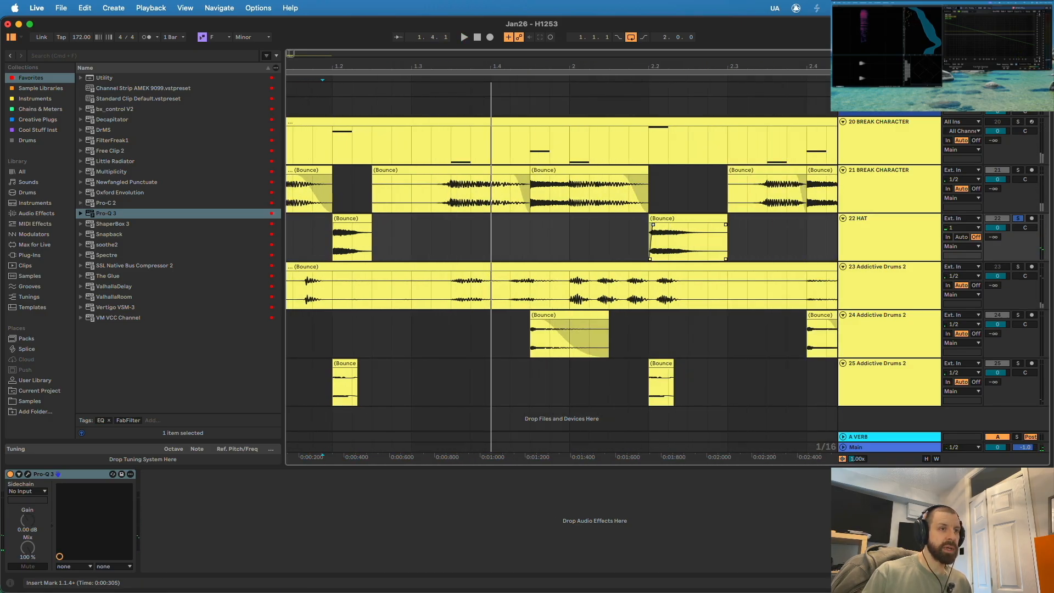
- Add a short fade-in to the second hat clip and fade-outs to both clips on the HAT track, auditioning the result
{"action": "left_click_drag", "start_coordinate": [654, 67], "coordinate": [654, 133]}
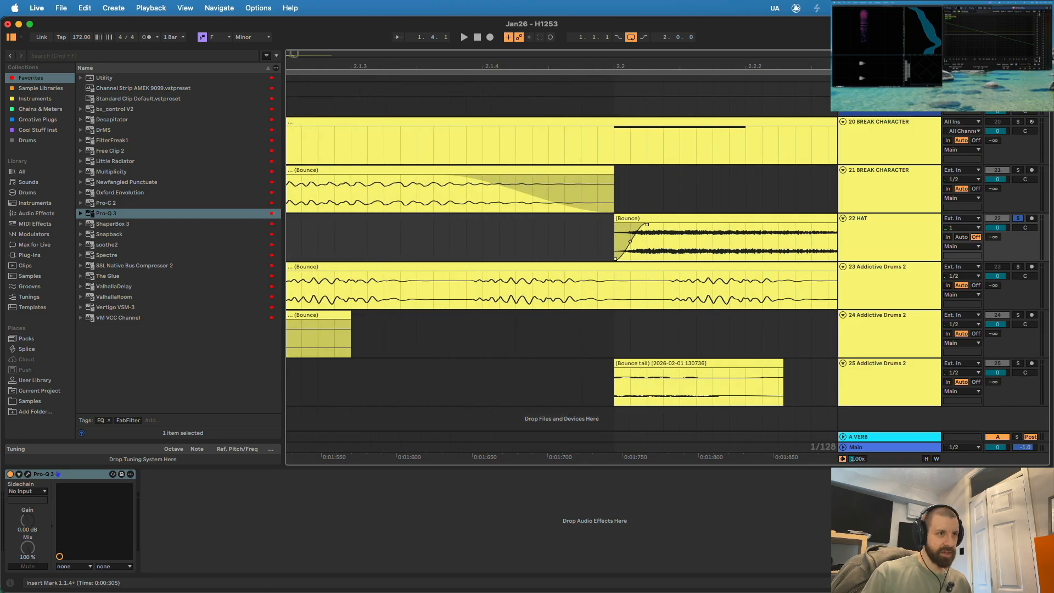
{"action": "scroll", "coordinate": [653, 241], "scroll_direction": "down", "scroll_amount": 10}
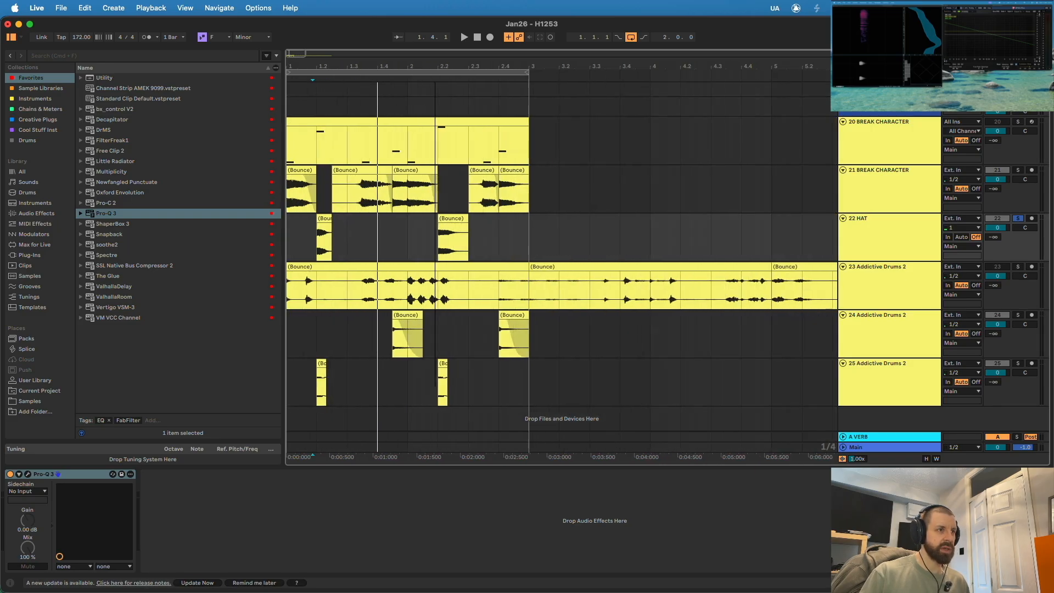
{"action": "scroll", "coordinate": [654, 241], "scroll_direction": "up", "scroll_amount": 2}
{"action": "scroll", "coordinate": [653, 241], "scroll_direction": "down", "scroll_amount": 2}
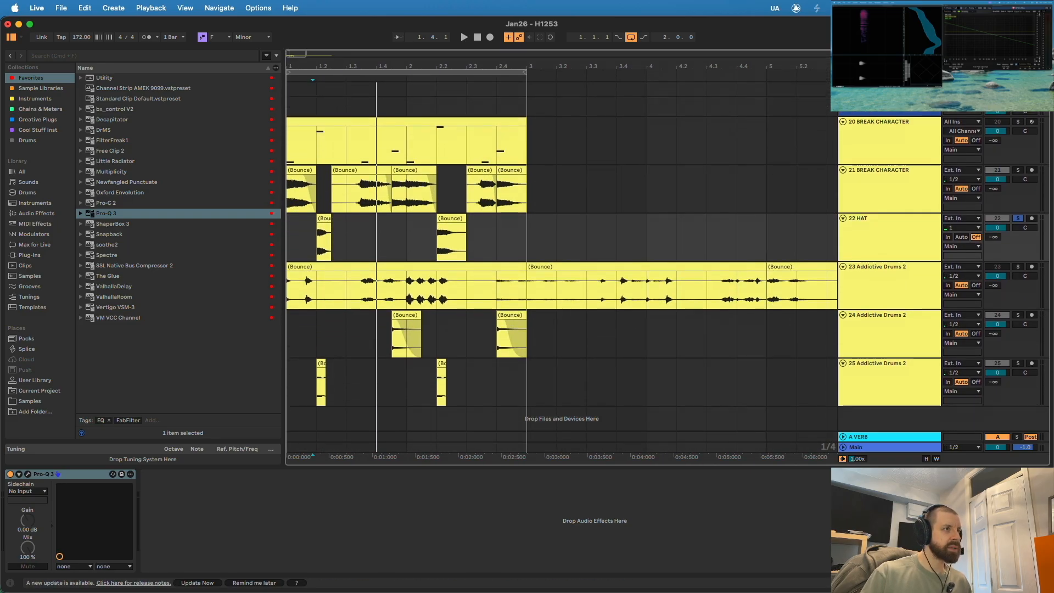
{"action": "scroll", "coordinate": [315, 239], "scroll_direction": "up", "scroll_amount": 5}
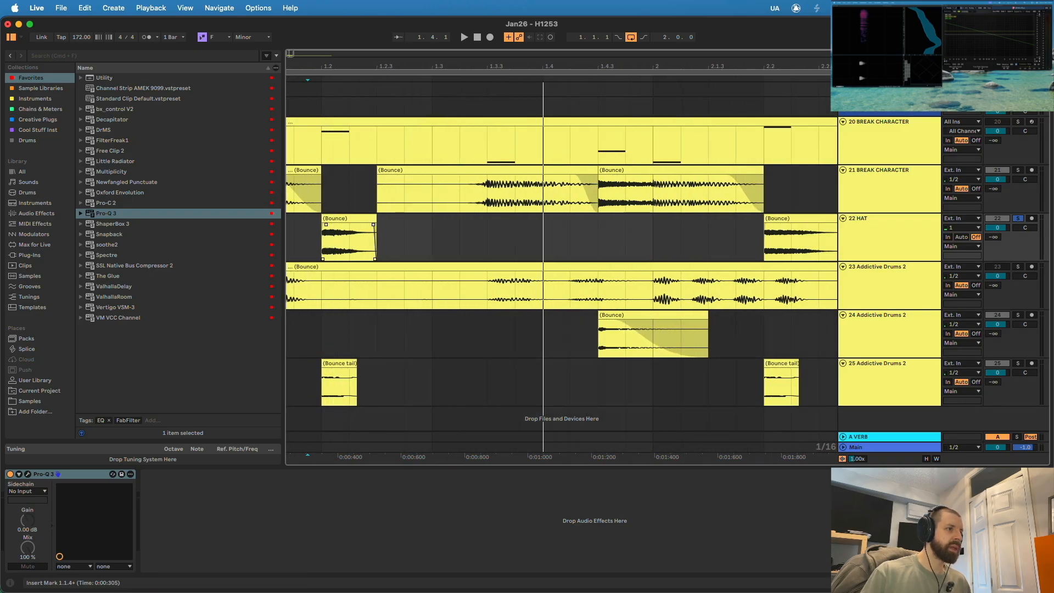
{"action": "scroll", "coordinate": [560, 264], "scroll_direction": "right", "scroll_amount": 5}
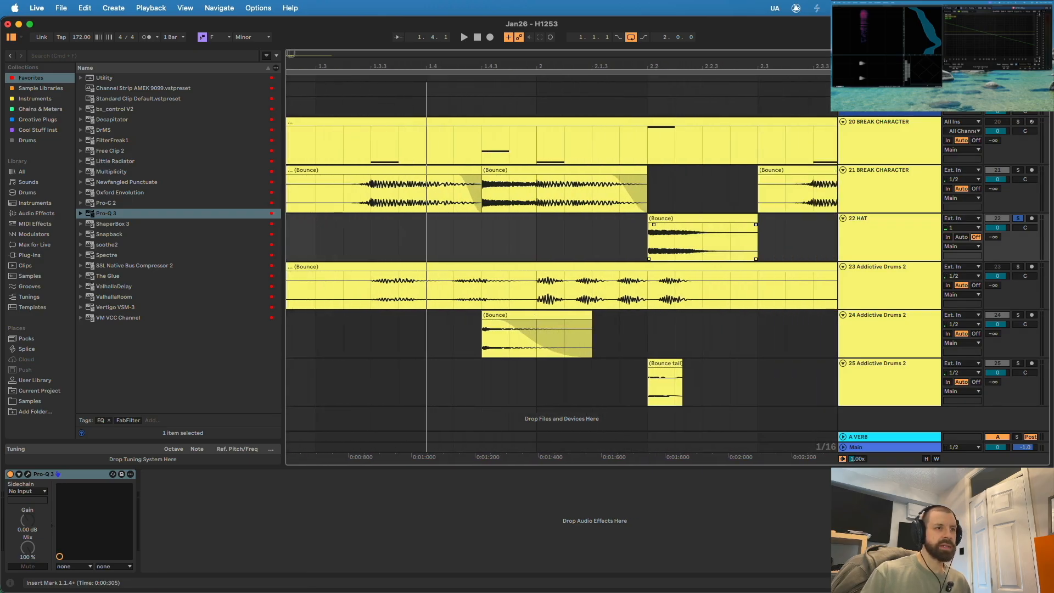
{"action": "scroll", "coordinate": [560, 263], "scroll_direction": "left", "scroll_amount": 8}
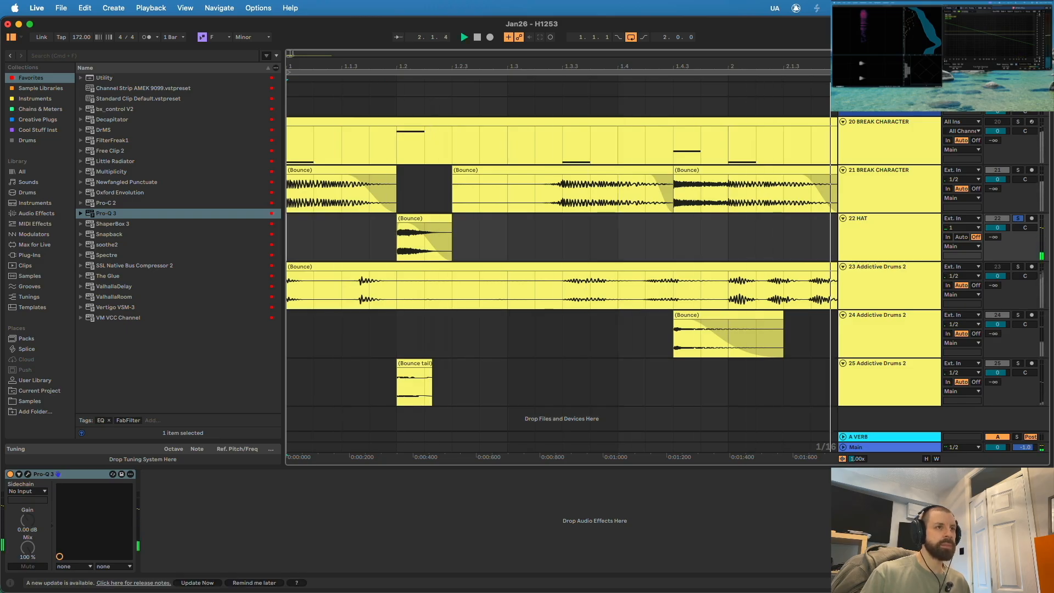
{"action": "scroll", "coordinate": [560, 264], "scroll_direction": "down", "scroll_amount": 6}
{"action": "key", "text": "space"}
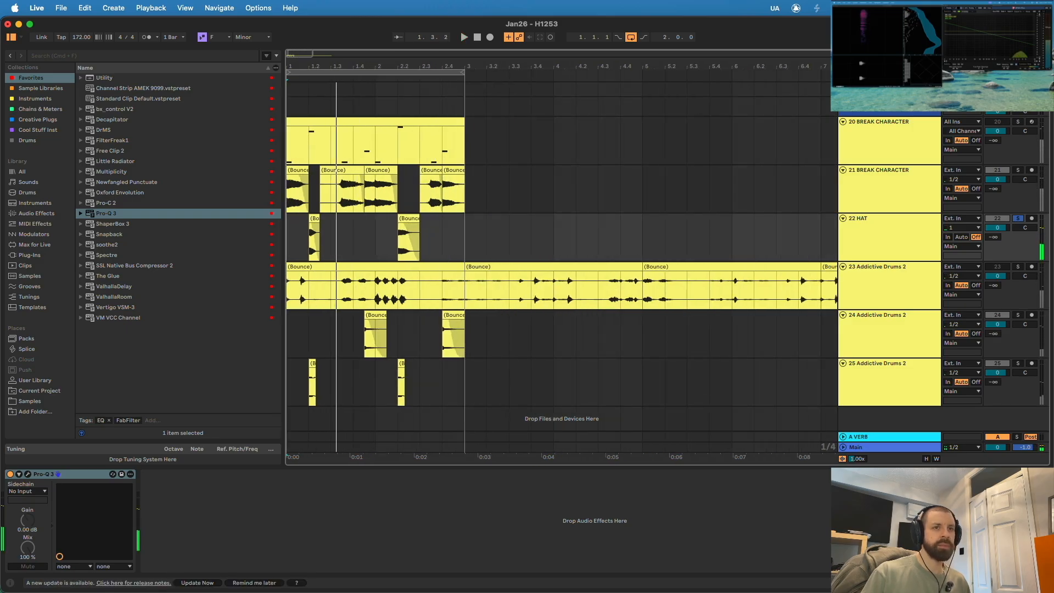
- Unsolo the HAT track, trim the starts of the break's kick clips after 1.3 and 2.3, and give them fade-ins
{"action": "key", "text": "space"}
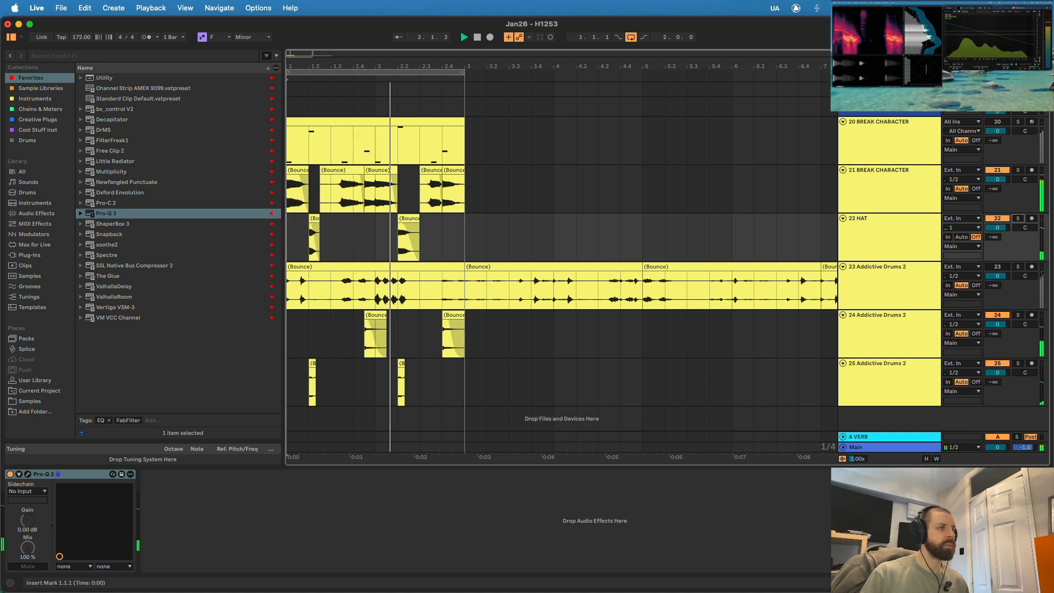
{"action": "left_click_drag", "start_coordinate": [308, 67], "coordinate": [377, 126]}
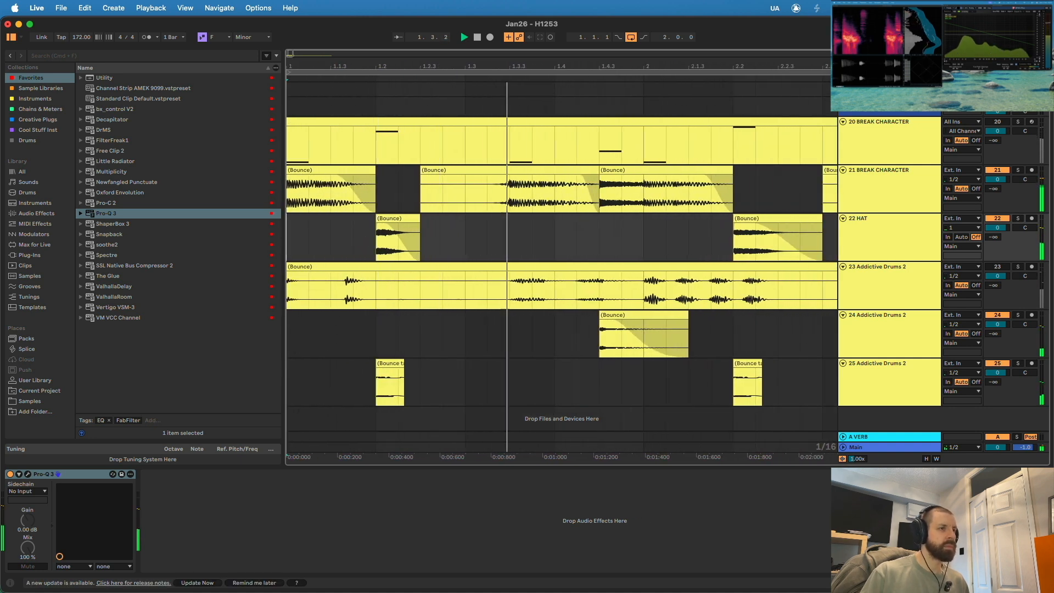
{"action": "left_click_drag", "start_coordinate": [421, 170], "coordinate": [508, 176]}
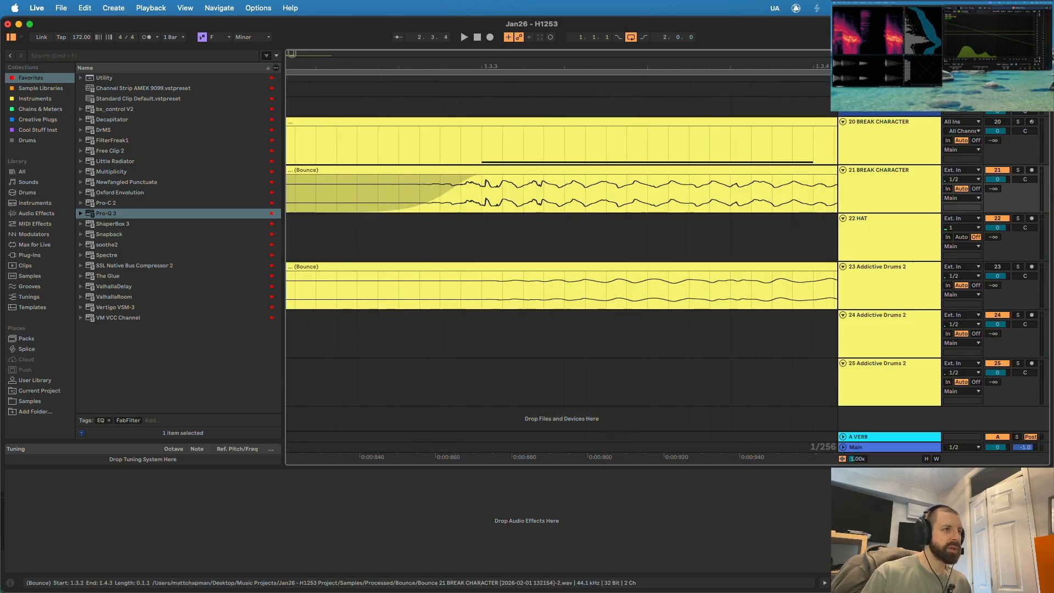
{"action": "scroll", "coordinate": [482, 187], "scroll_direction": "down", "scroll_amount": 10}
{"action": "scroll", "coordinate": [482, 187], "scroll_direction": "up", "scroll_amount": 4}
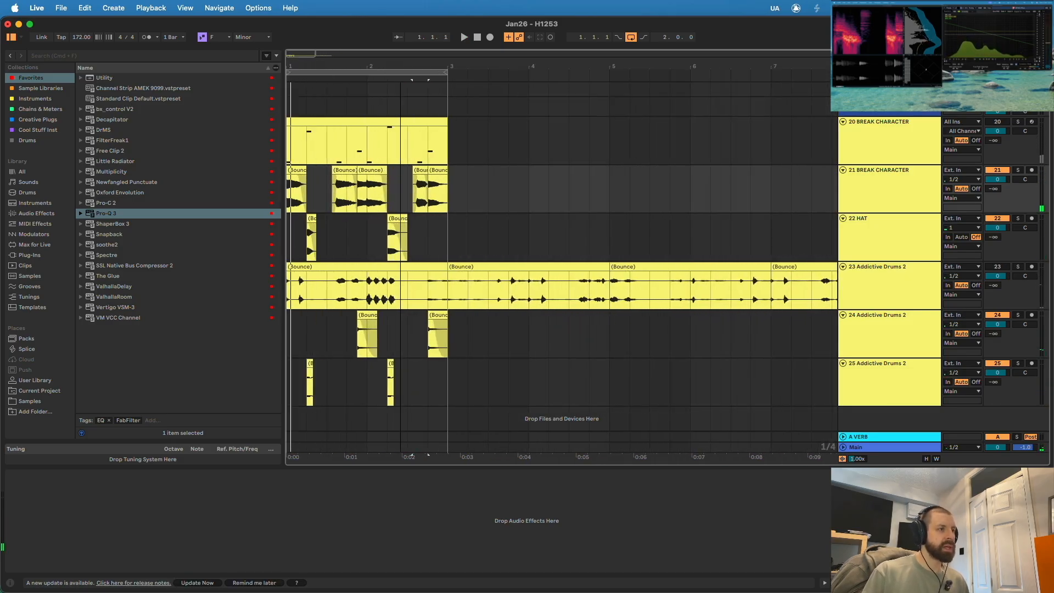
- Duplicate track 21 BREAK CHARACTER and rename the copies BREAK KICK and BREAK SNARE
{"action": "left_click", "coordinate": [420, 170]}
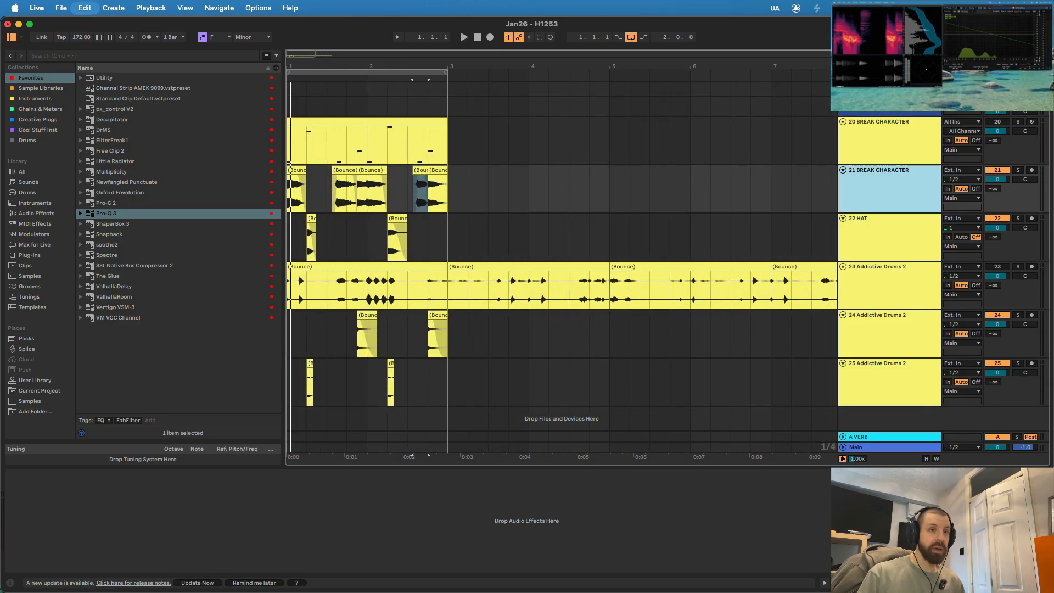
{"action": "key", "text": "super+d"}
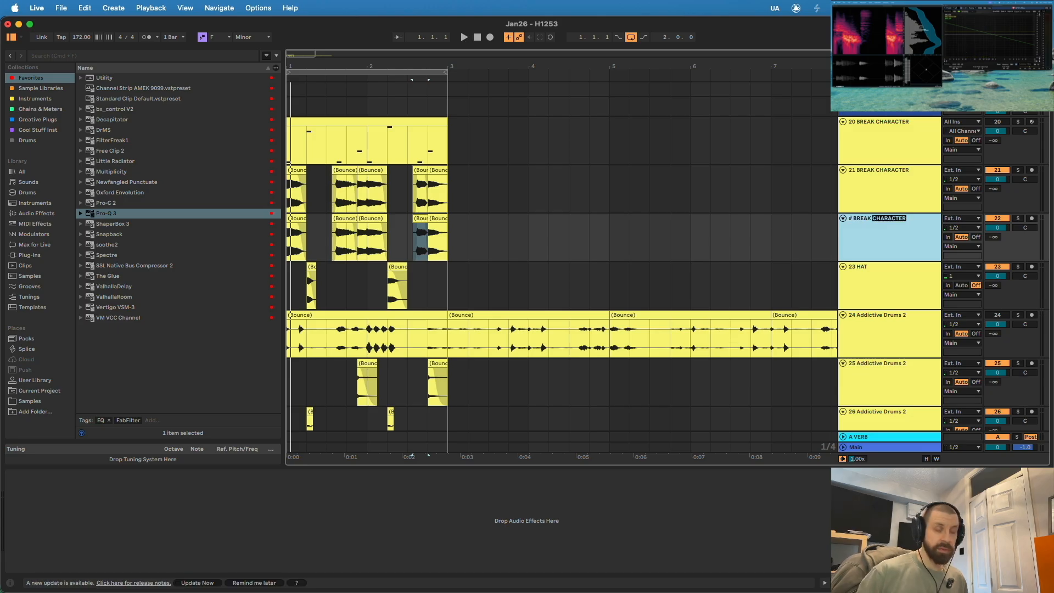
{"action": "type", "text": "SNARE"}
{"action": "key", "text": "Return"}
{"action": "type", "text": "KICK"}
- Delete the overlapping slices from BREAK KICK and BREAK SNARE so each hit sits on one track, and solo BREAK KICK
{"action": "scroll", "coordinate": [351, 236], "scroll_direction": "up", "scroll_amount": 3}
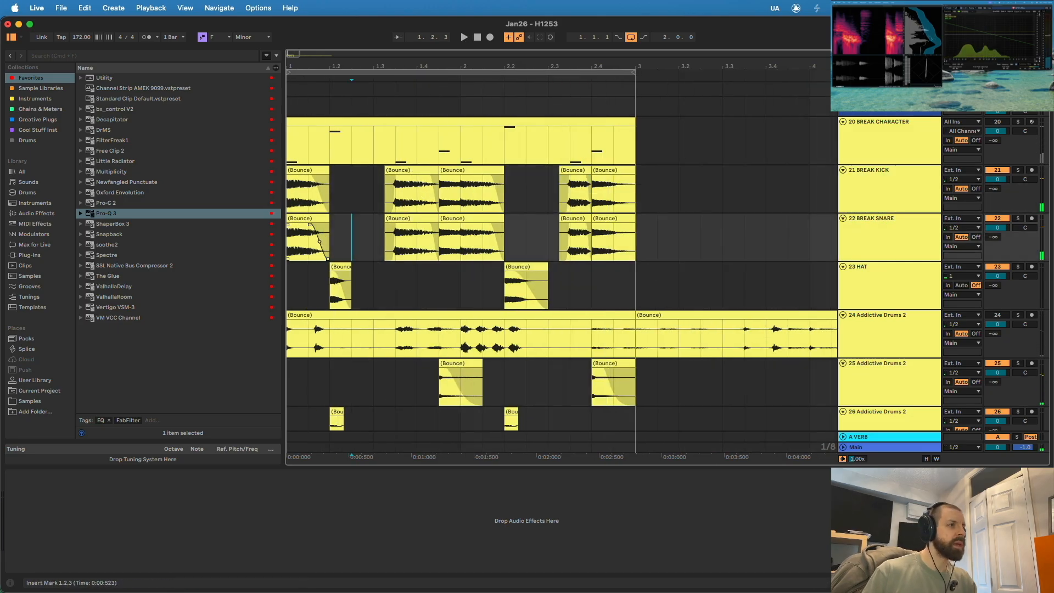
{"action": "left_click", "coordinate": [308, 219]}
{"action": "key", "text": "Delete"}
{"action": "left_click", "coordinate": [411, 170]}
{"action": "key", "text": "Delete"}
{"action": "left_click_drag", "start_coordinate": [503, 193], "coordinate": [461, 194]}
{"action": "key", "text": "Delete"}
{"action": "left_click_drag", "start_coordinate": [441, 242], "coordinate": [460, 242]}
{"action": "key", "text": "Delete"}
{"action": "left_click", "coordinate": [573, 218]}
{"action": "key", "text": "Delete"}
{"action": "left_click", "coordinate": [606, 170]}
{"action": "key", "text": "Delete"}
{"action": "left_click", "coordinate": [1017, 170]}
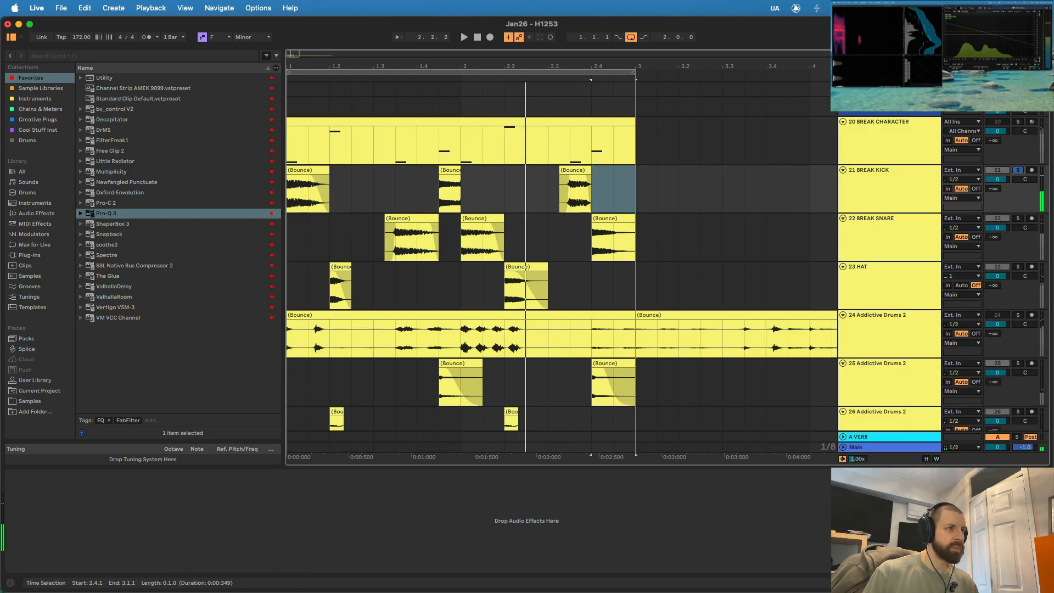
- Move the misplaced kick slices to BREAK KICK and the short snare slice to BREAK SNARE, and unsolo to play the full pattern
{"action": "left_click_drag", "start_coordinate": [411, 219], "coordinate": [410, 171]}
{"action": "left_click_drag", "start_coordinate": [450, 170], "coordinate": [450, 219]}
{"action": "left_click_drag", "start_coordinate": [481, 218], "coordinate": [481, 170]}
{"action": "left_click_drag", "start_coordinate": [459, 224], "coordinate": [457, 224]}
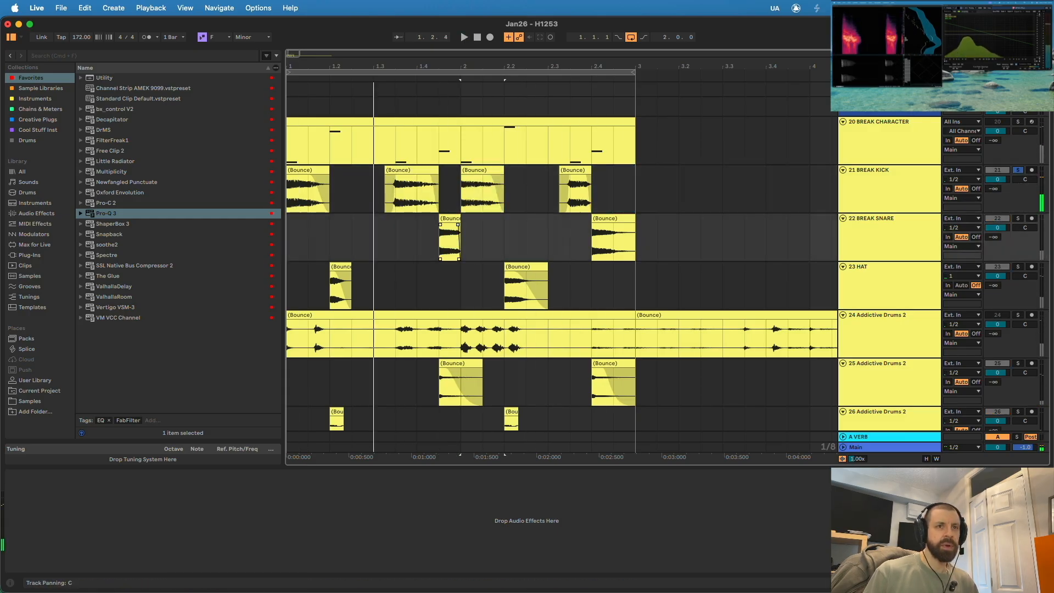
{"action": "left_click", "coordinate": [1018, 171]}
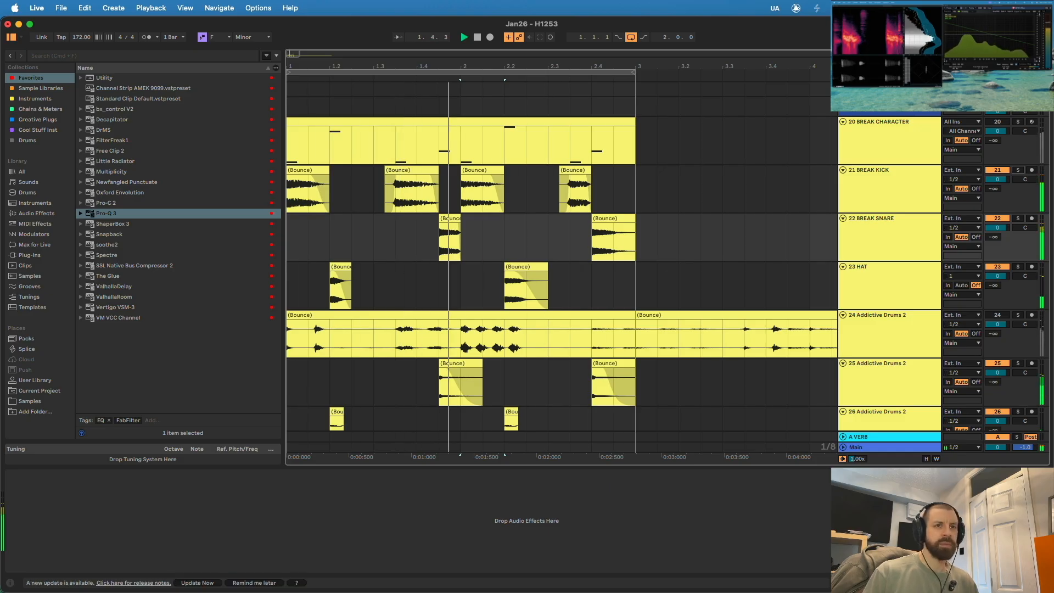
- Solo BREAK SNARE and add Pro-Q 3 with a low cut and a cut in the high frequencies
{"action": "left_click", "coordinate": [889, 238]}
{"action": "left_click", "coordinate": [1018, 219]}
{"action": "double_click", "coordinate": [106, 213]}
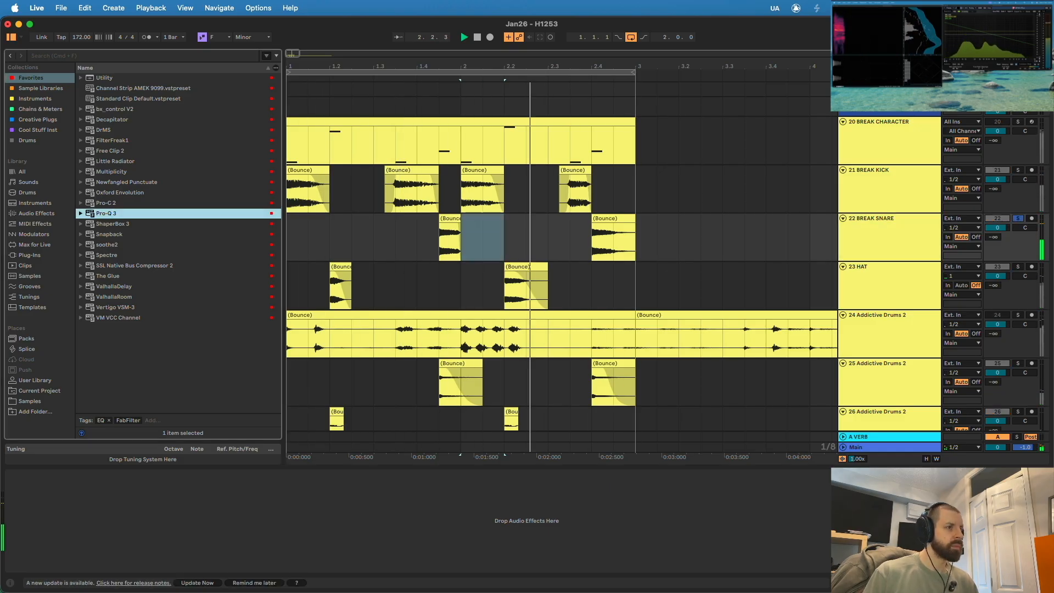
{"action": "left_click_drag", "start_coordinate": [171, 193], "coordinate": [370, 193]}
{"action": "double_click", "coordinate": [627, 193]}
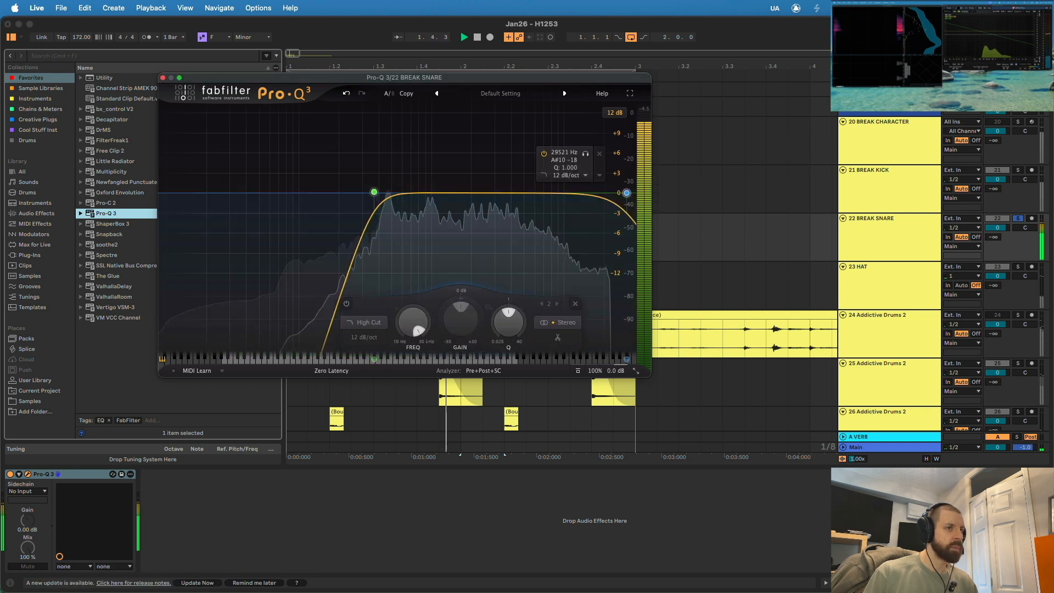
{"action": "left_click_drag", "start_coordinate": [626, 193], "coordinate": [579, 211]}
{"action": "left_click", "coordinate": [162, 77]}
- Solo BREAK KICK, insert ShaperBox 3 with the Filter shaper on it, and play the loop
{"action": "left_click", "coordinate": [1017, 170]}
{"action": "left_click", "coordinate": [889, 189]}
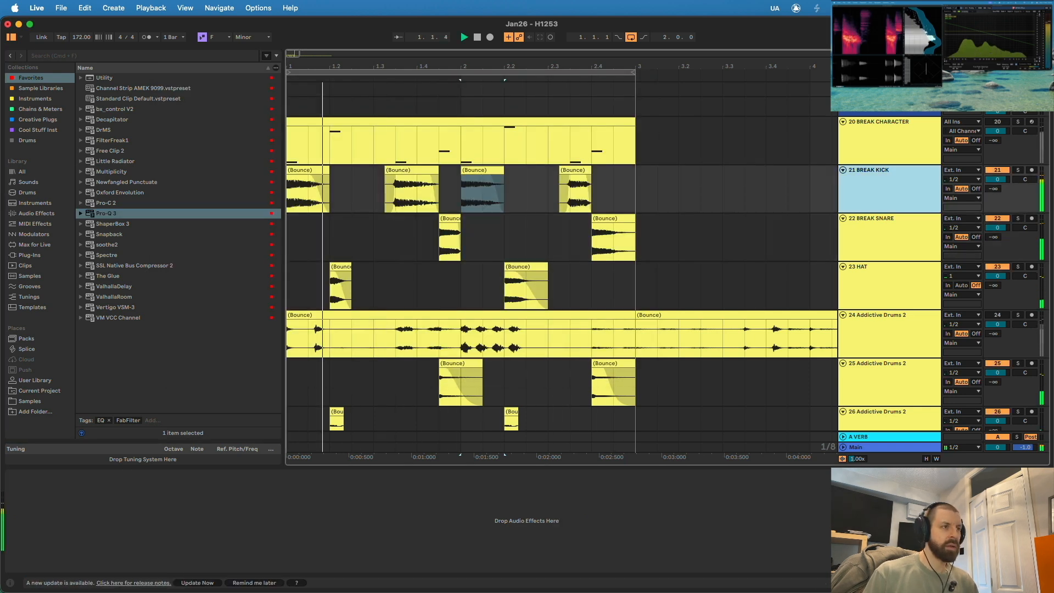
{"action": "scroll", "coordinate": [889, 189], "scroll_direction": "down", "scroll_amount": 1}
{"action": "left_click", "coordinate": [889, 186]}
{"action": "key", "text": "space"}
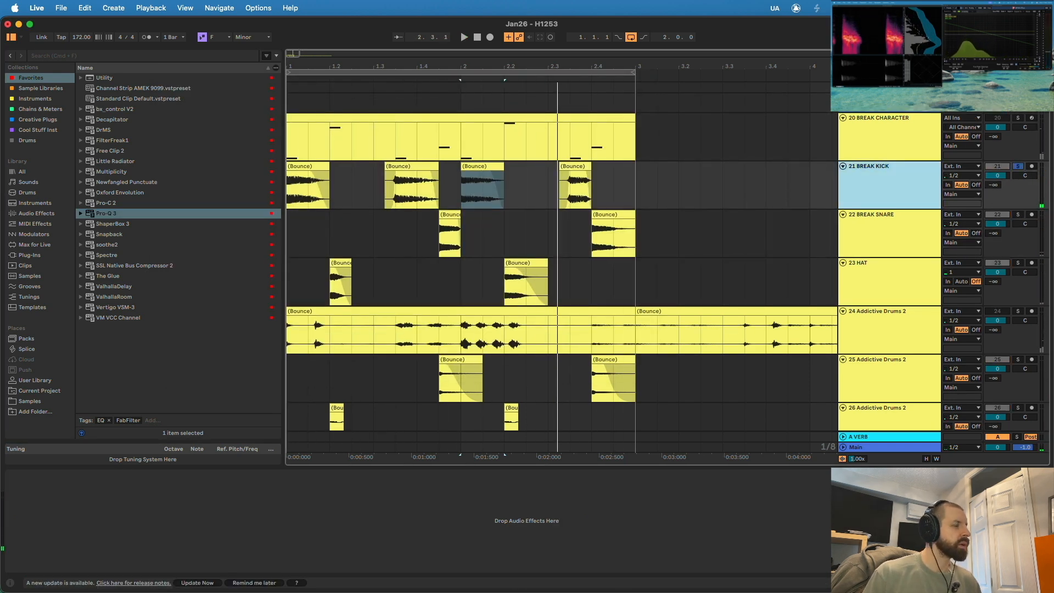
{"action": "left_click", "coordinate": [113, 224]}
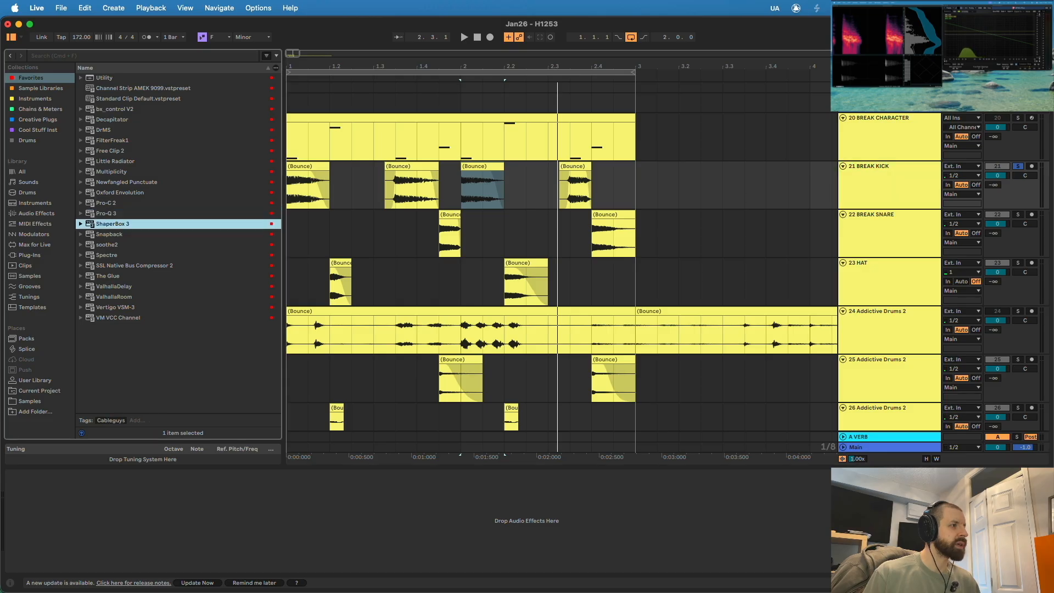
{"action": "key", "text": "Return"}
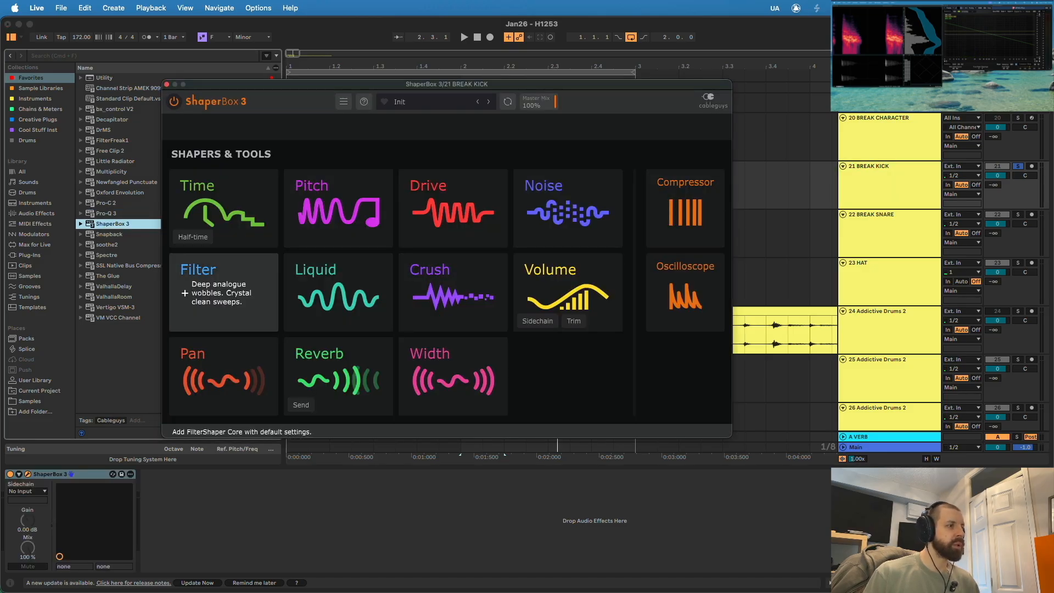
{"action": "left_click", "coordinate": [220, 291]}
{"action": "key", "text": "space"}
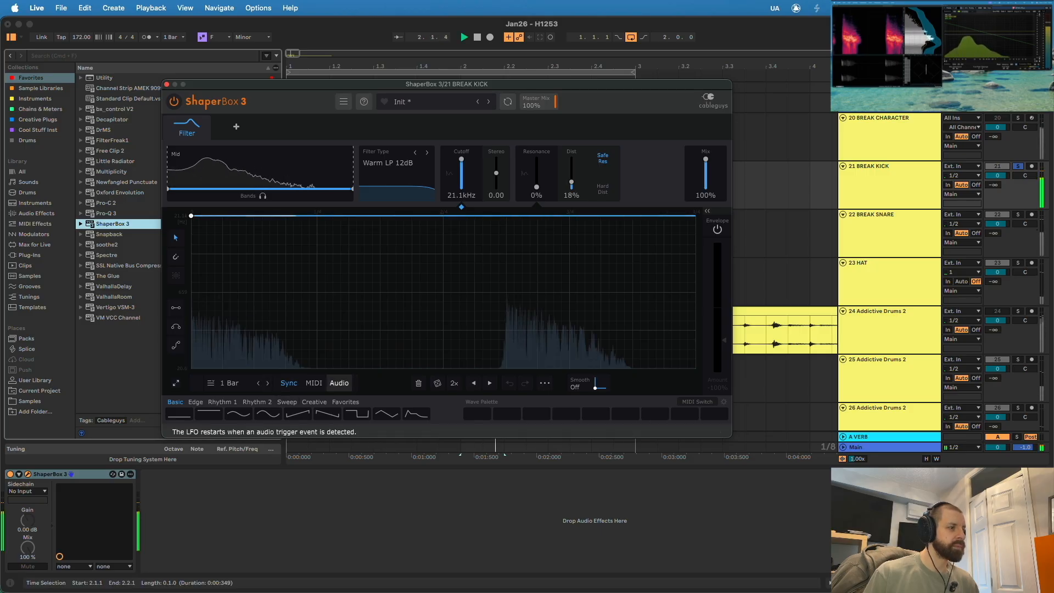
- Set the Filter shaper to Audio triggering, a 1/2 length and the Clean HP 6dB filter type
{"action": "left_click", "coordinate": [339, 383]}
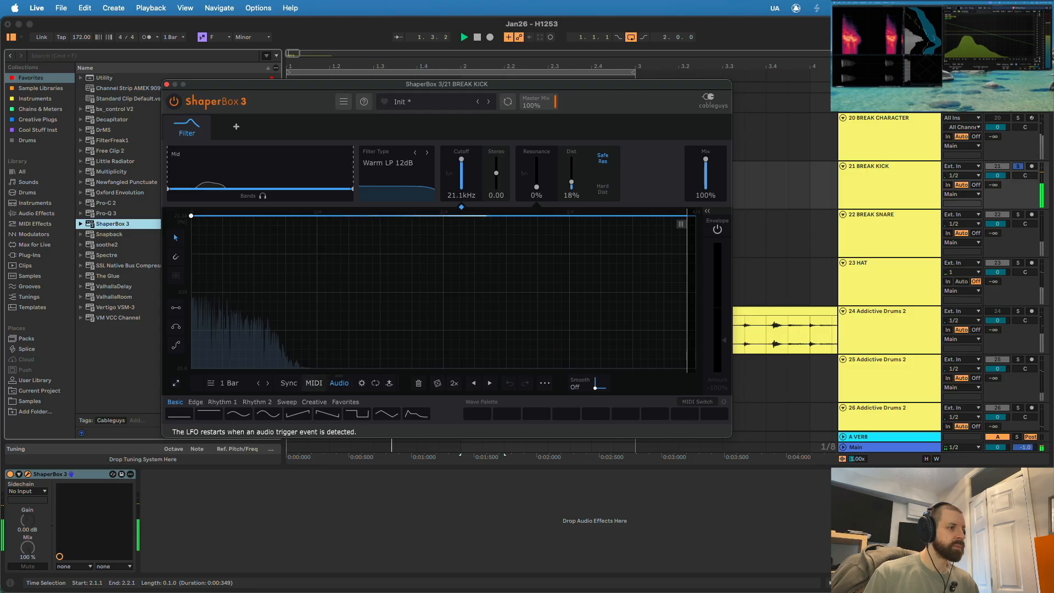
{"action": "left_click", "coordinate": [258, 383]}
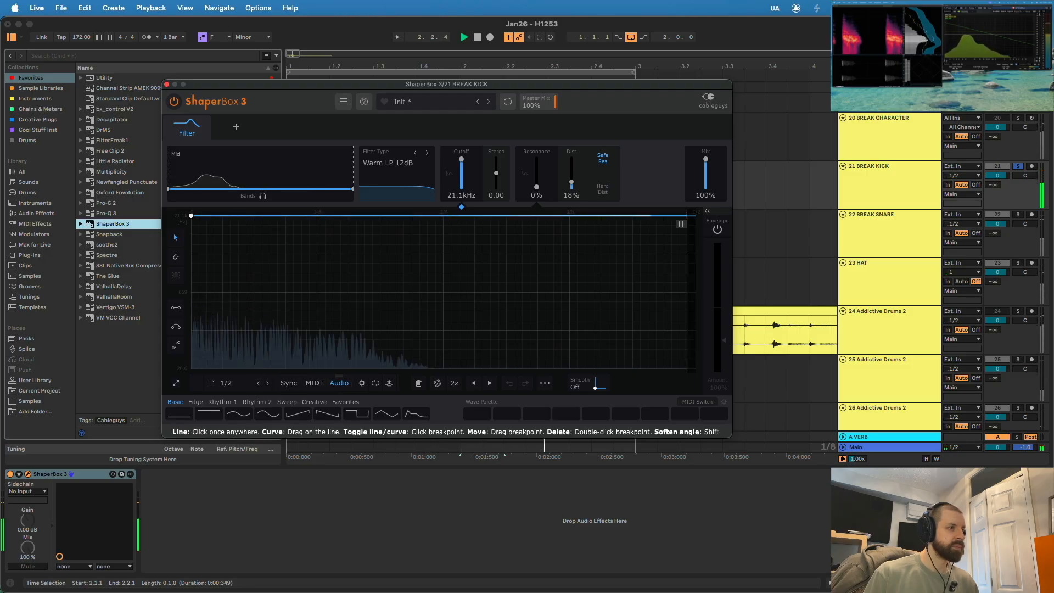
{"action": "left_click", "coordinate": [427, 152]}
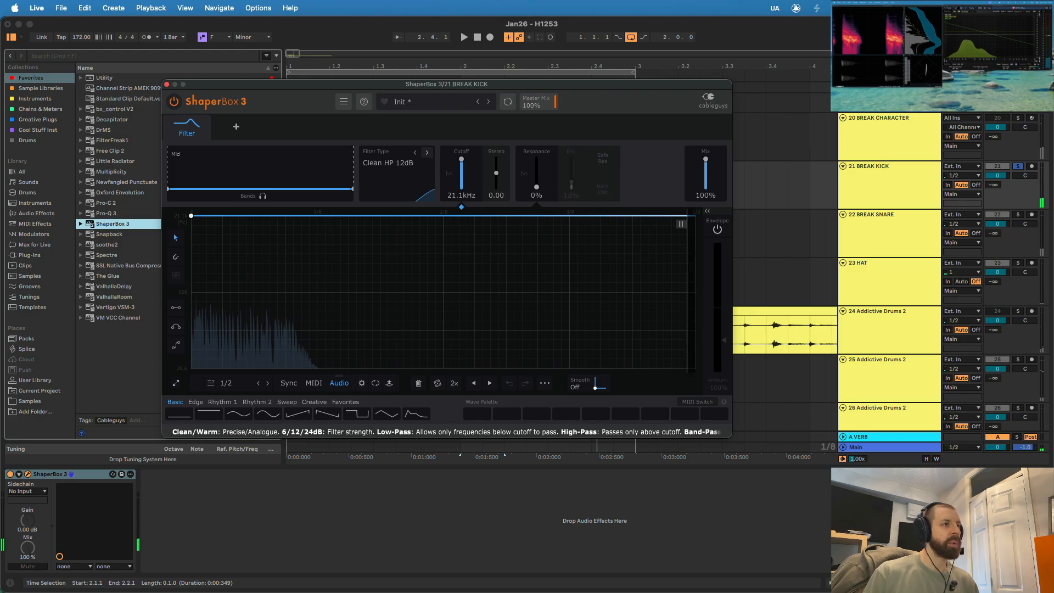
{"action": "left_click", "coordinate": [415, 153]}
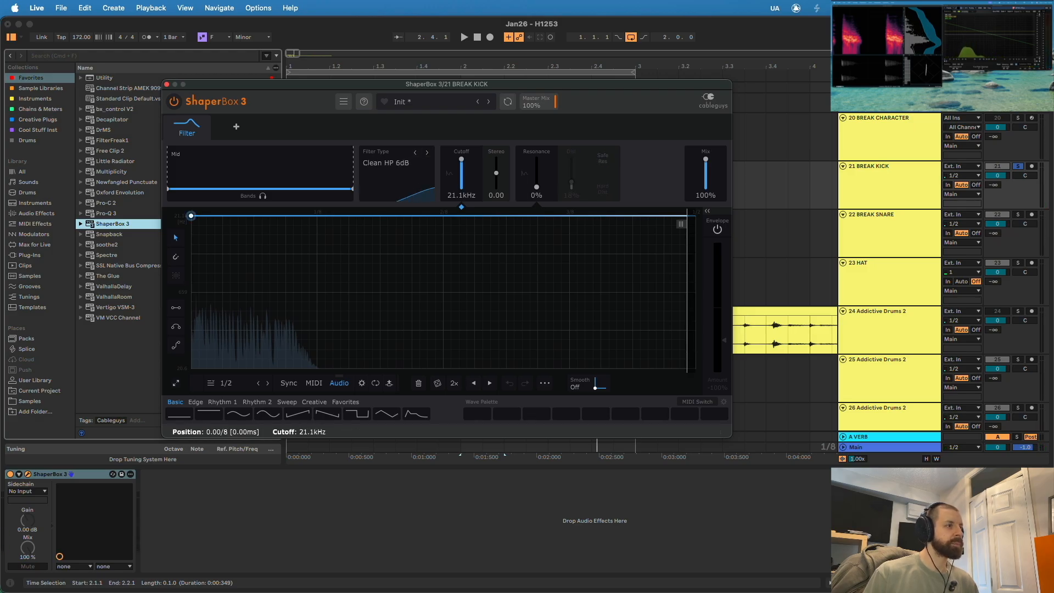
- Lower the filter curve's cutoff to 20.6 Hz, bend the curve upwards over the second half, and refine it during playback
{"action": "left_click_drag", "start_coordinate": [191, 215], "coordinate": [191, 368]}
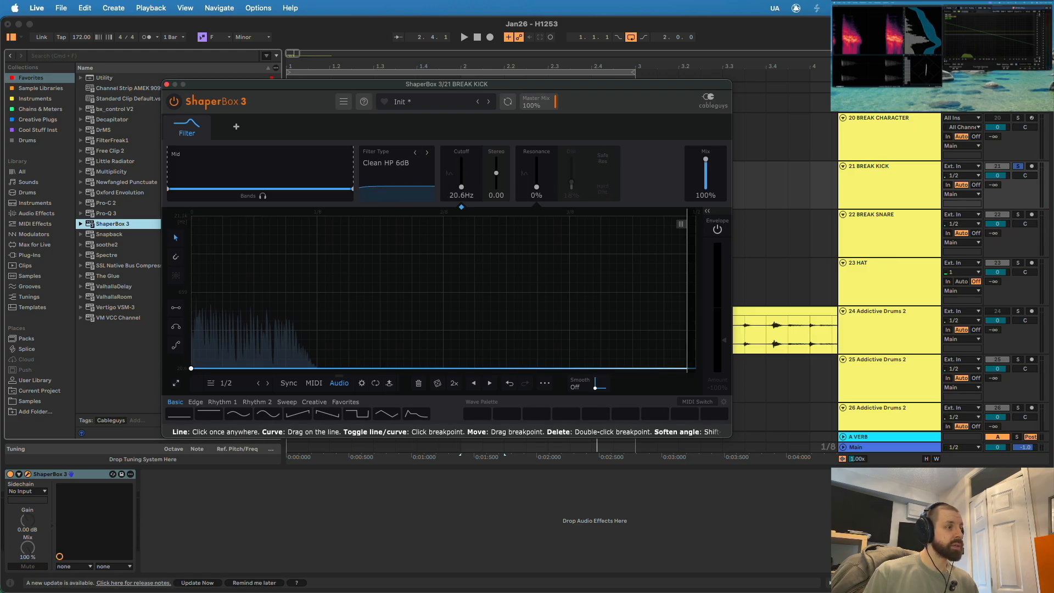
{"action": "left_click", "coordinate": [254, 368]}
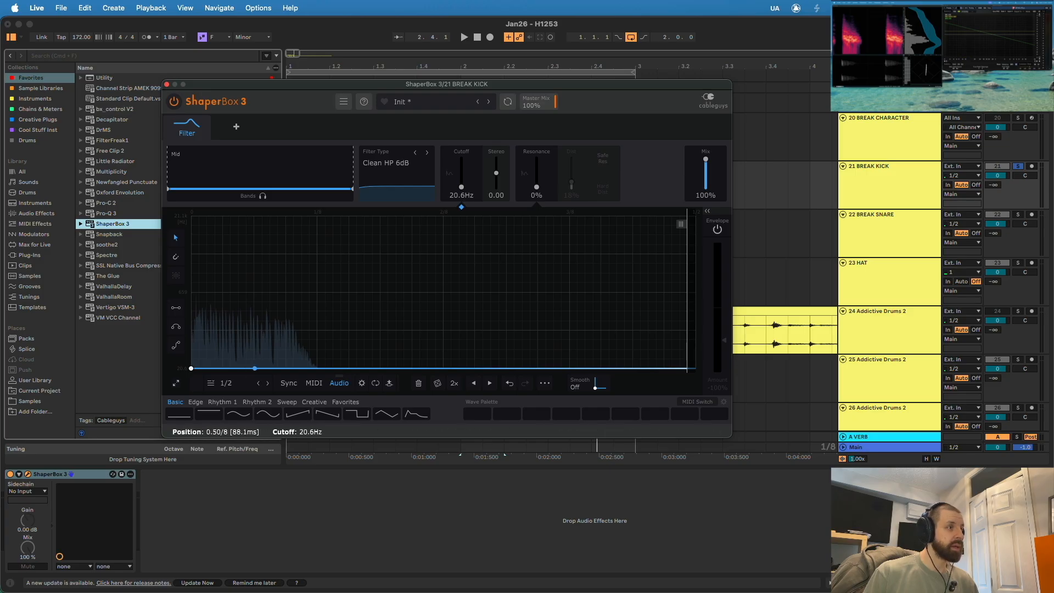
{"action": "double_click", "coordinate": [254, 368]}
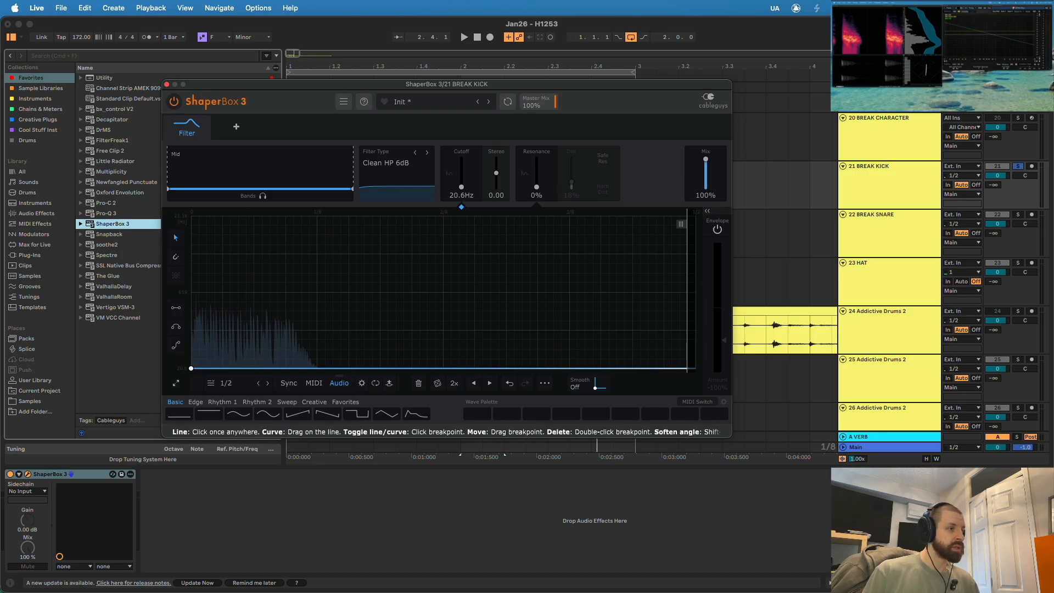
{"action": "left_click_drag", "start_coordinate": [409, 369], "coordinate": [443, 303]}
{"action": "left_click_drag", "start_coordinate": [592, 341], "coordinate": [695, 289]}
{"action": "key", "text": "space"}
{"action": "left_click_drag", "start_coordinate": [348, 335], "coordinate": [297, 308]}
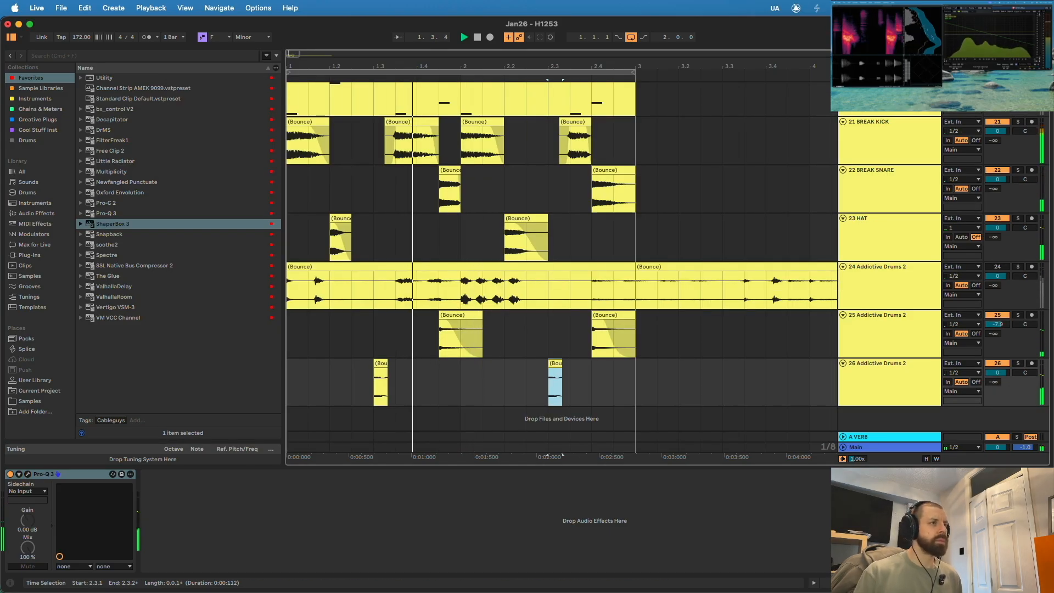
- Stop playback and open the Pro-Q 3 on 26 Addictive Drums 2 to check its EQ curve and output level
{"action": "left_click", "coordinate": [889, 380]}
{"action": "key", "text": "space"}
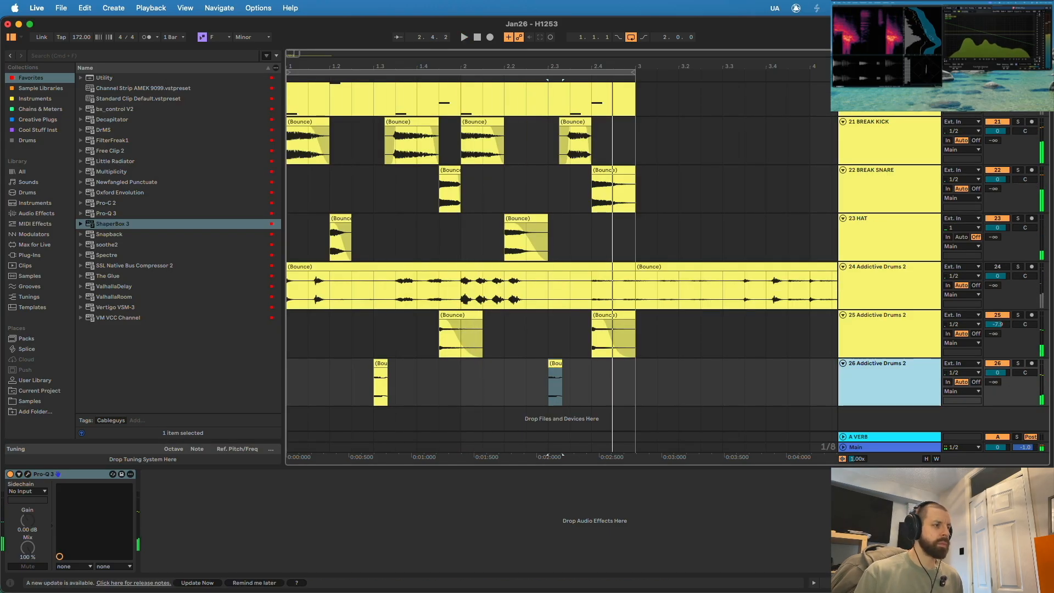
{"action": "left_click", "coordinate": [28, 474]}
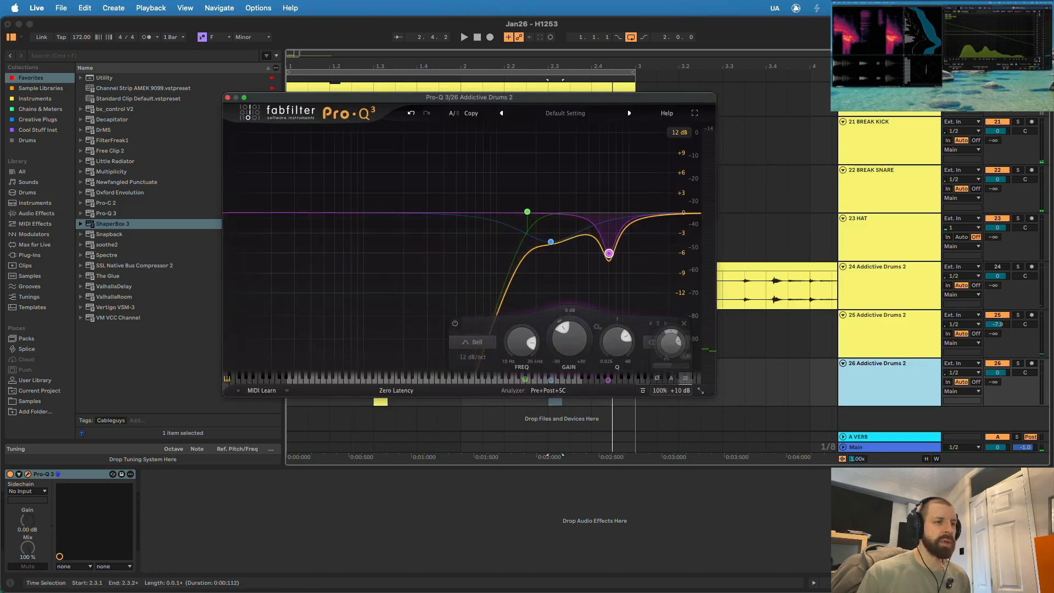
{"action": "mouse_move", "coordinate": [679, 391]}
- Add Pro-Q 3 to BREAK KICK with a bell cut of about 6 dB around 273 Hz and a low-frequency boost
{"action": "double_click", "coordinate": [106, 213]}
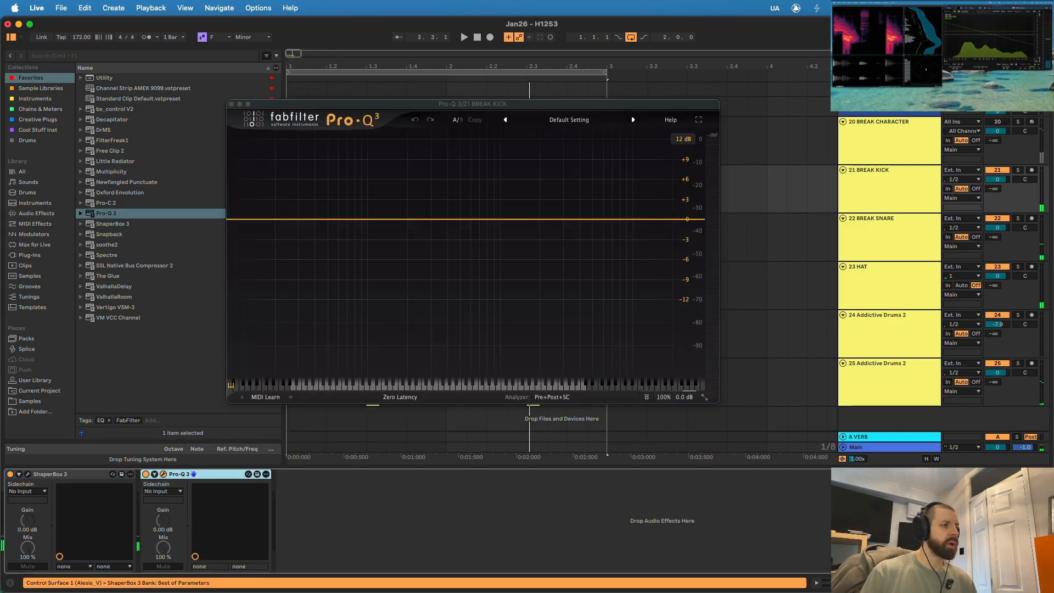
{"action": "left_click_drag", "start_coordinate": [419, 219], "coordinate": [425, 257]}
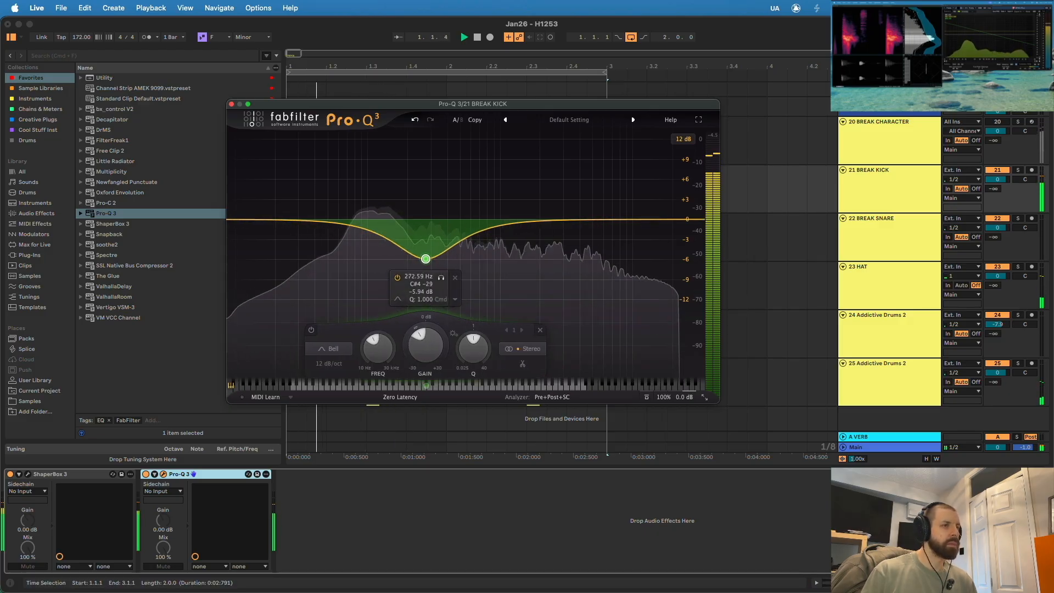
{"action": "mouse_move", "coordinate": [382, 222]}
{"action": "left_mouse_down"}
{"action": "mouse_move", "coordinate": [382, 191]}
{"action": "mouse_move", "coordinate": [377, 200]}
{"action": "mouse_move", "coordinate": [366, 188]}
{"action": "left_mouse_up"}
{"action": "left_click", "coordinate": [373, 522]}
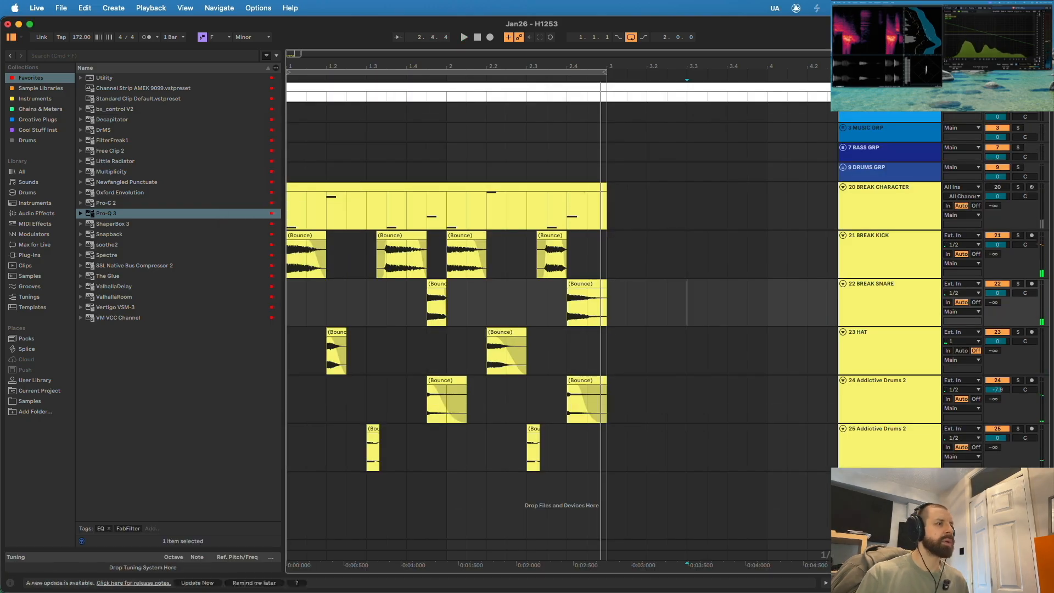
- Solo track 20 BREAK CHARACTER and play it from the start of the loop
{"action": "left_click", "coordinate": [446, 72]}
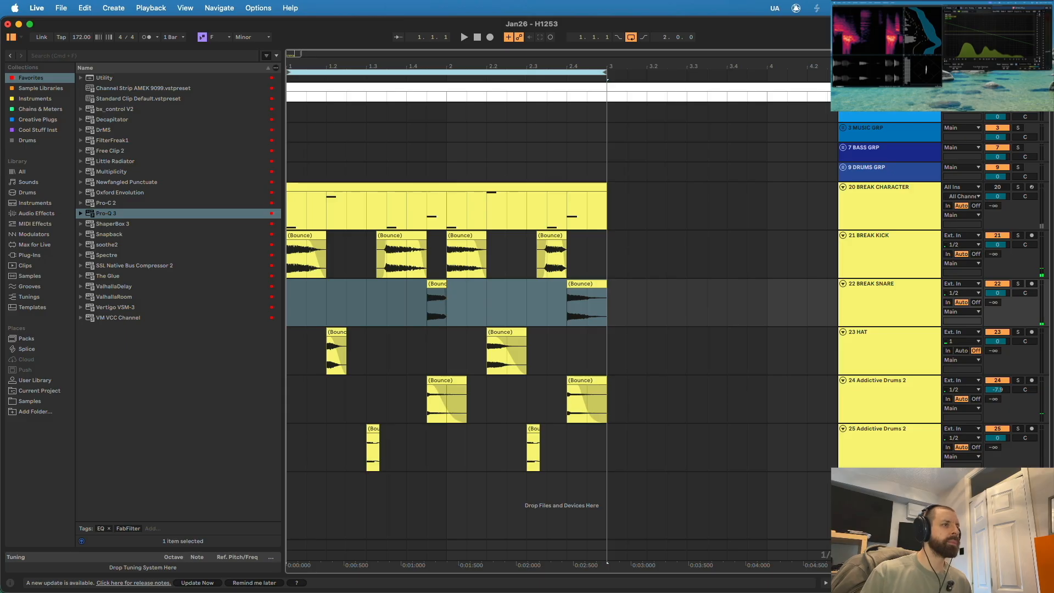
{"action": "key", "text": "minus"}
{"action": "left_click", "coordinate": [555, 206]}
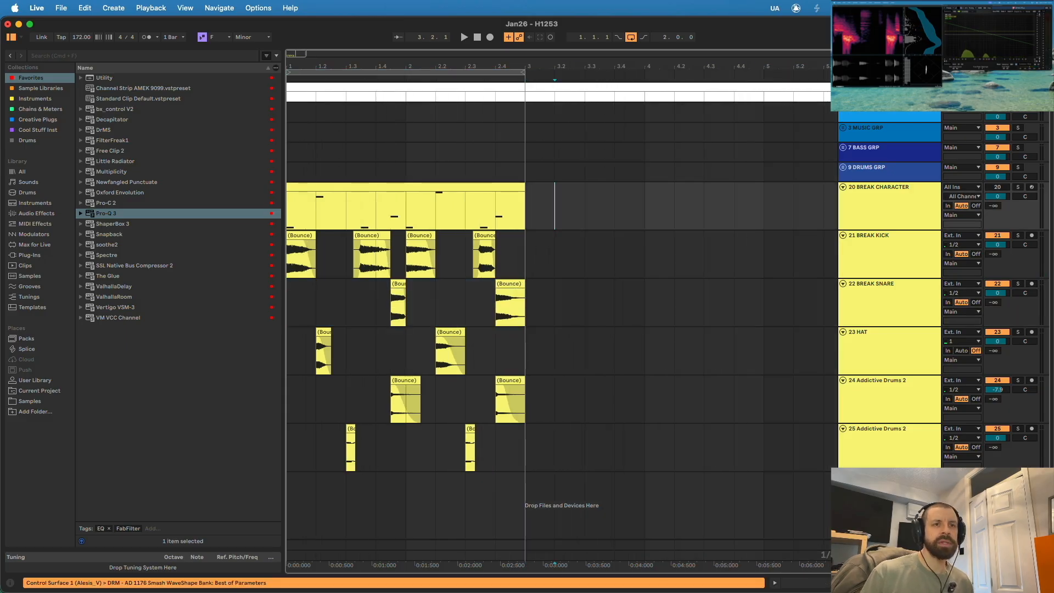
{"action": "key", "text": "s"}
{"action": "key", "text": "space"}
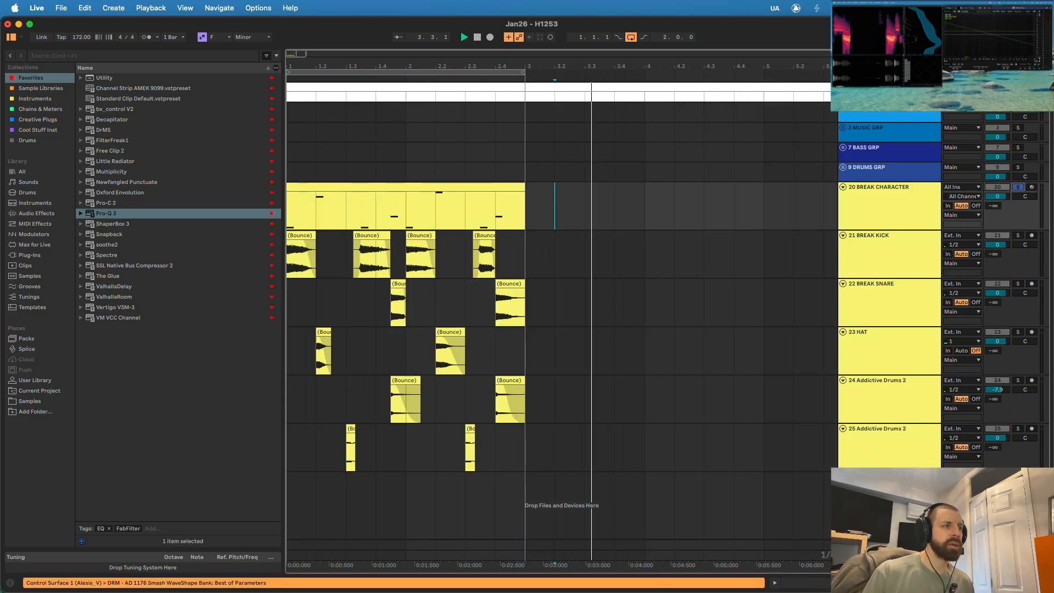
{"action": "key", "text": "space"}
{"action": "key", "text": "Home"}
{"action": "key", "text": "space"}
{"action": "left_click", "coordinate": [890, 206]}
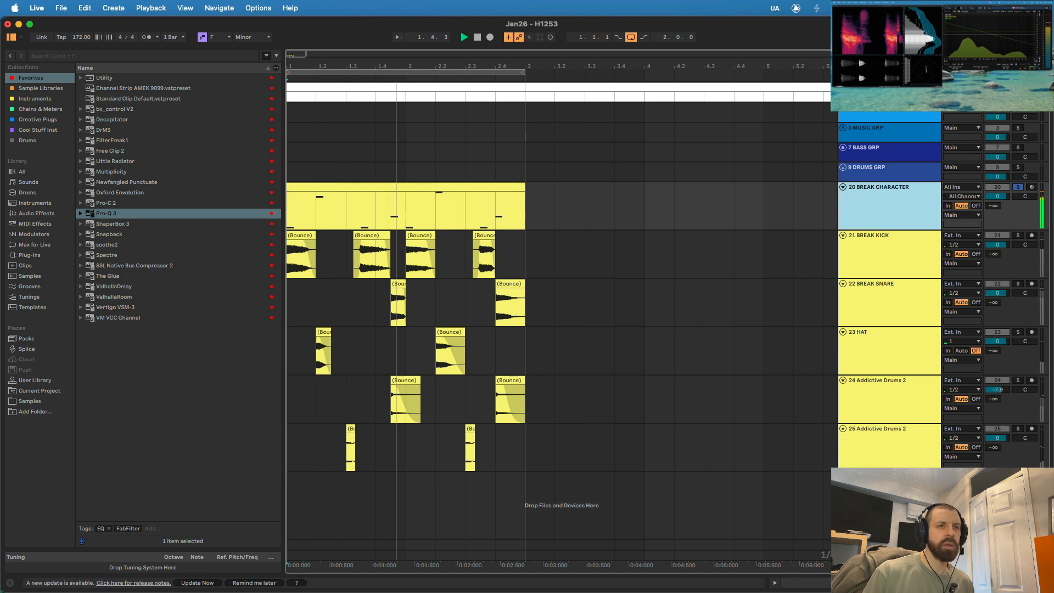
- Edit the BREAK CHARACTER MIDI clip, moving its two highest notes to a pitch between the kick and snare notes
{"action": "double_click", "coordinate": [455, 187]}
{"action": "key", "text": "space"}
{"action": "left_click_drag", "start_coordinate": [803, 320], "coordinate": [205, 258]}
{"action": "key", "text": "Delete"}
{"action": "left_click_drag", "start_coordinate": [547, 419], "coordinate": [547, 445]}
{"action": "left_click", "coordinate": [214, 330]}
{"action": "left_click", "coordinate": [555, 406]}
{"action": "left_click", "coordinate": [242, 472]}
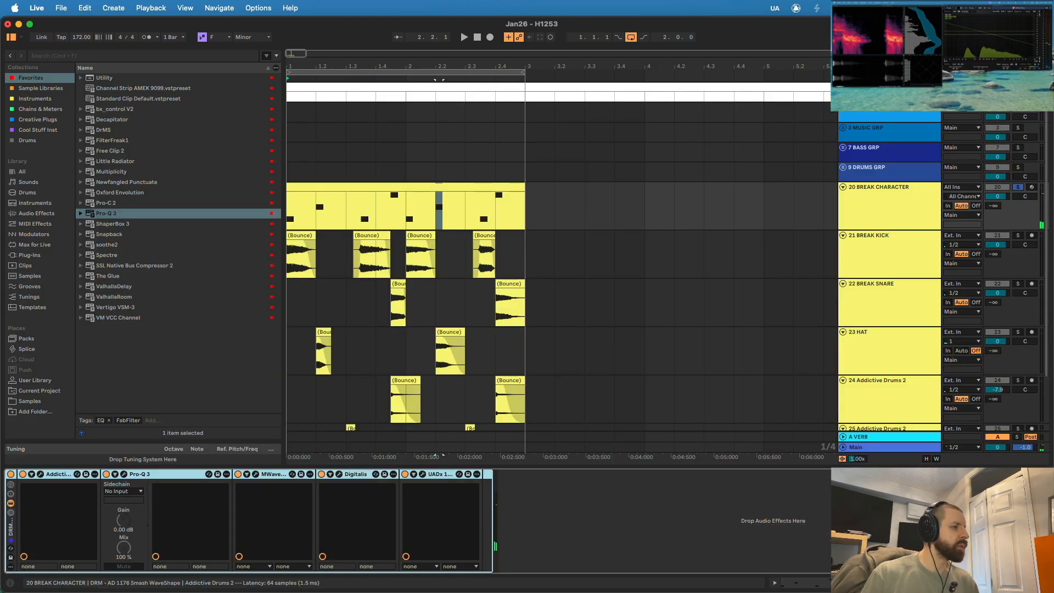
- Change the Addictive Drums 2 snare on BREAK CHARACTER to the 12x6" Brazilian Caixa while the loop plays
{"action": "left_click", "coordinate": [40, 474]}
{"action": "left_click", "coordinate": [213, 344]}
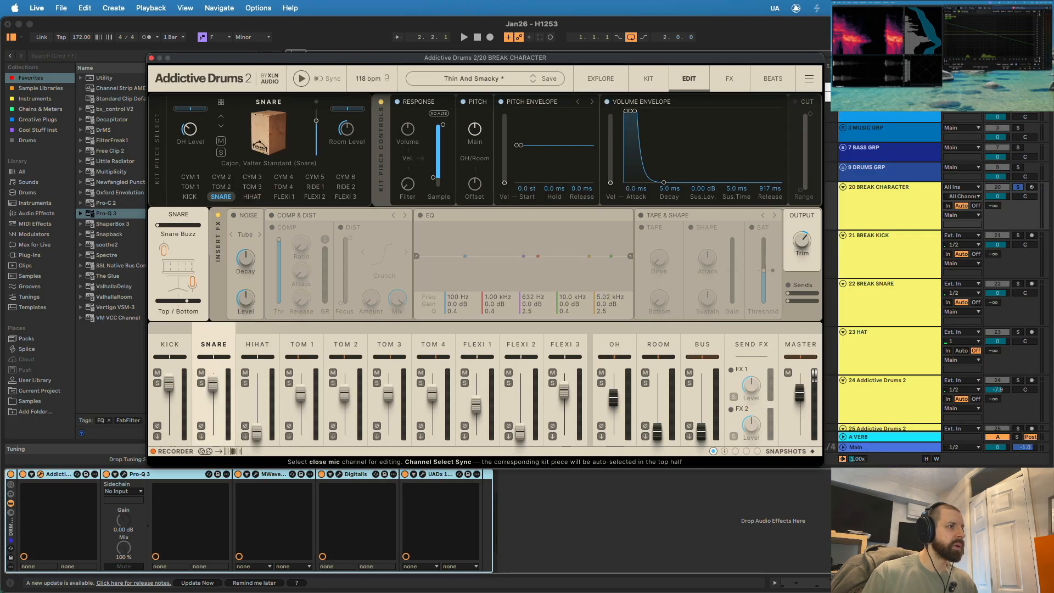
{"action": "key", "text": "space"}
{"action": "left_click", "coordinate": [220, 126]}
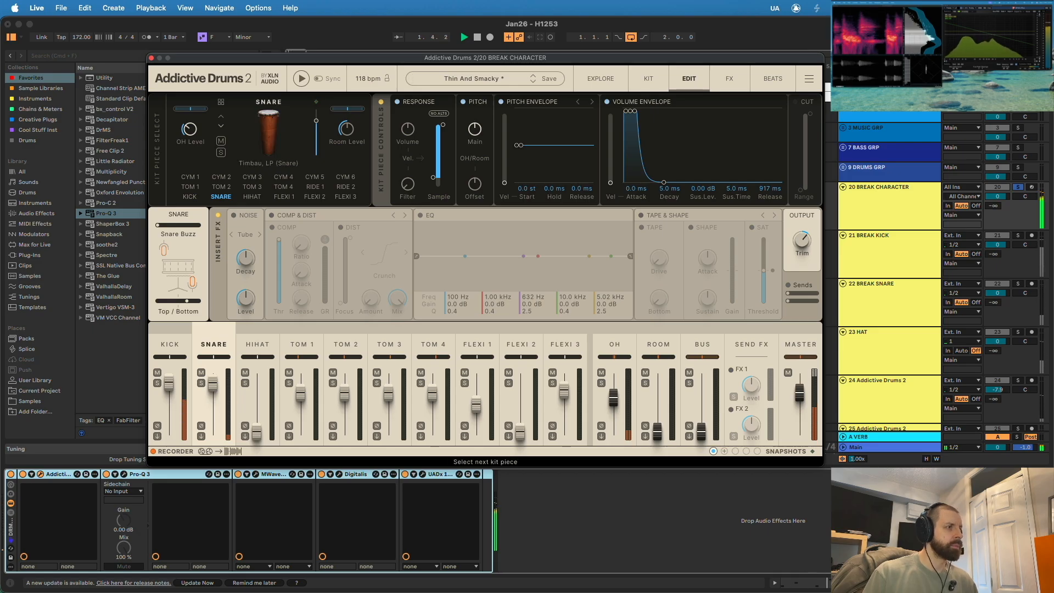
{"action": "left_click", "coordinate": [220, 126]}
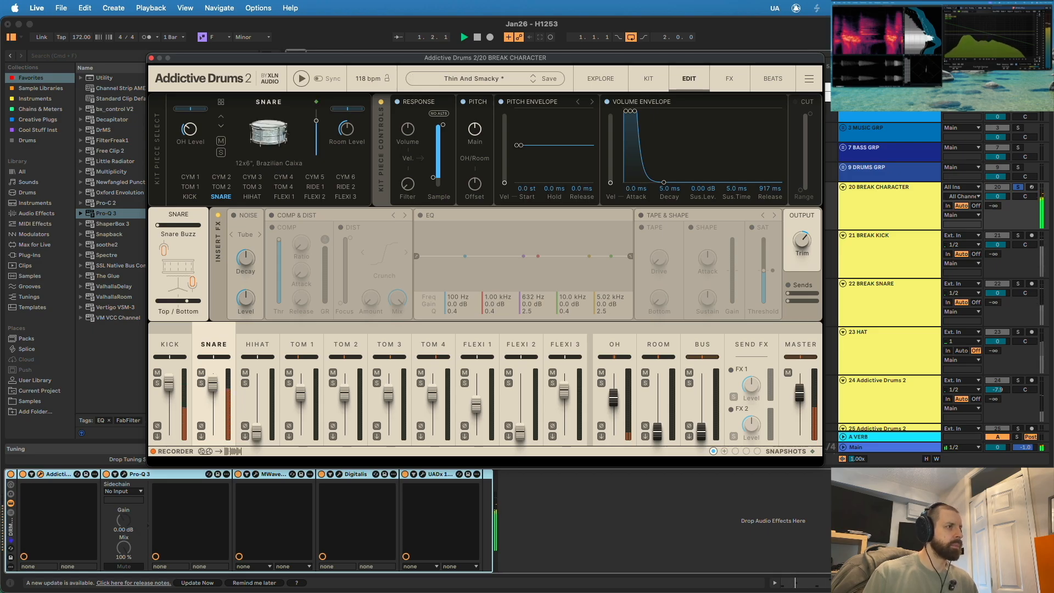
{"action": "left_click", "coordinate": [151, 57]}
- Reopen Addictive Drums 2 on BREAK CHARACTER and set the kick's response volume to 102%
{"action": "left_click", "coordinate": [614, 254]}
{"action": "left_click", "coordinate": [467, 188]}
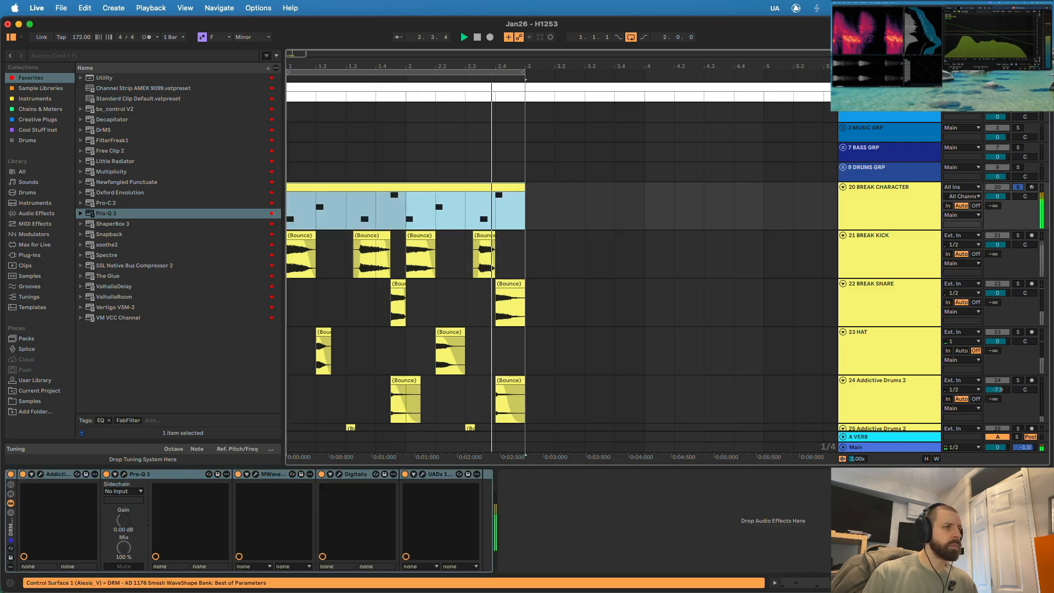
{"action": "left_click", "coordinate": [40, 474]}
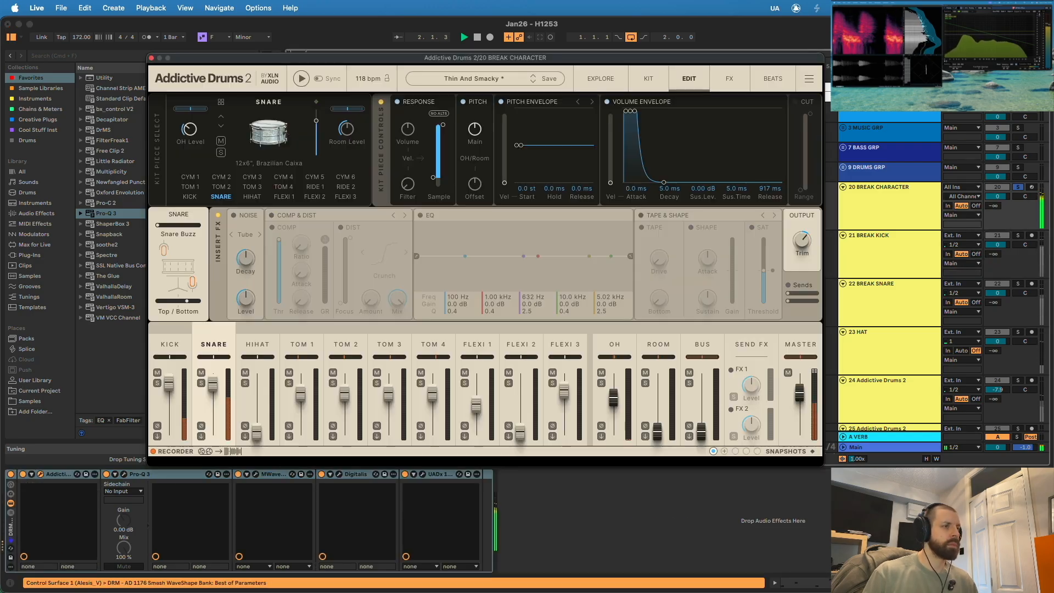
{"action": "left_click", "coordinate": [189, 196]}
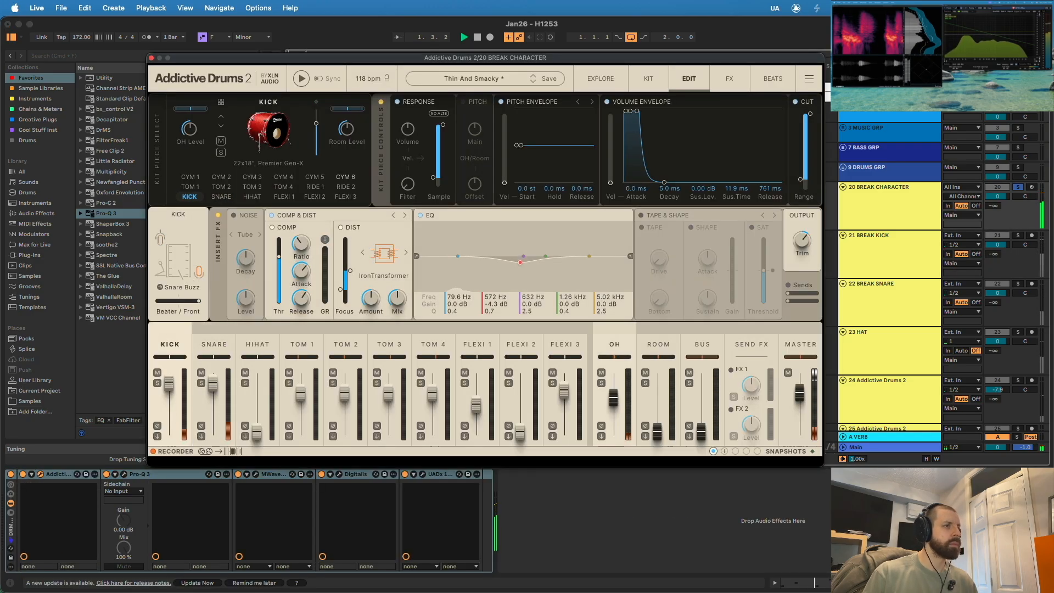
{"action": "left_click_drag", "start_coordinate": [407, 129], "coordinate": [407, 138]}
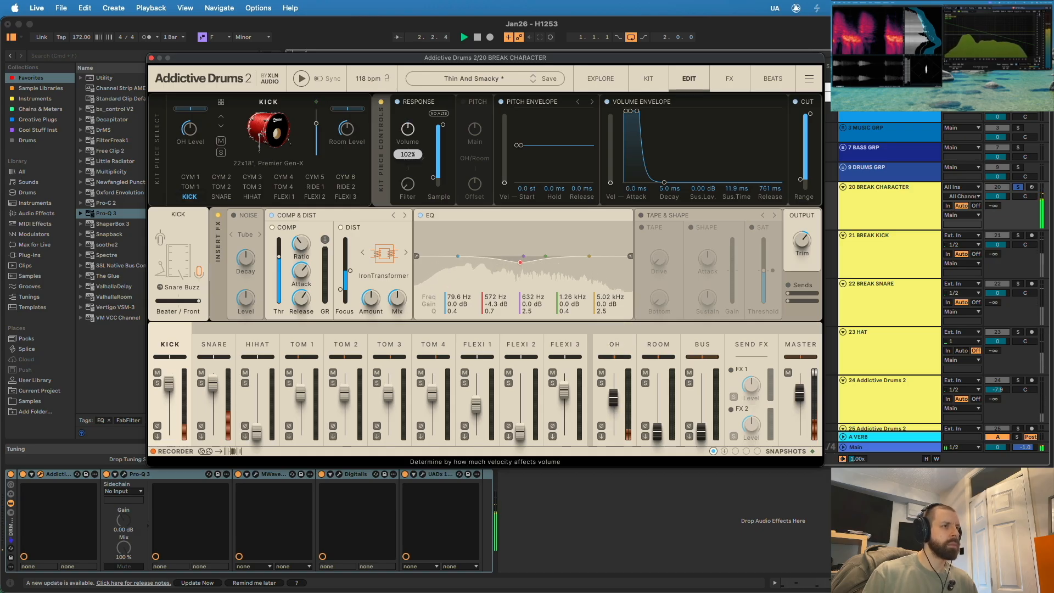
{"action": "left_click", "coordinate": [222, 196]}
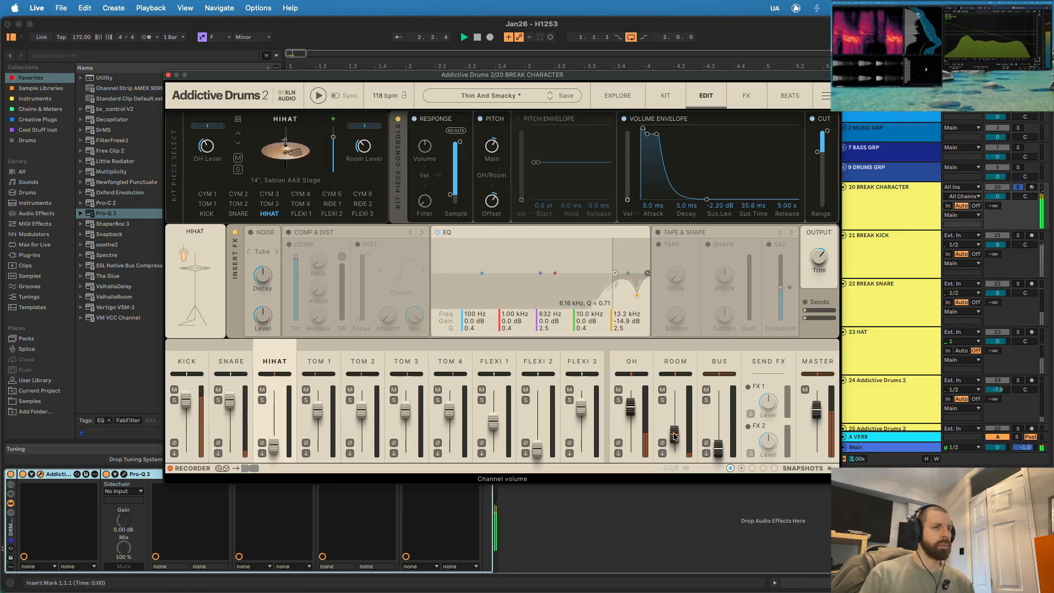
- Set the Master channel's trigger gate hold time to 22 ms, close Addictive Drums 2 and stop playback
{"action": "left_click", "coordinate": [816, 360]}
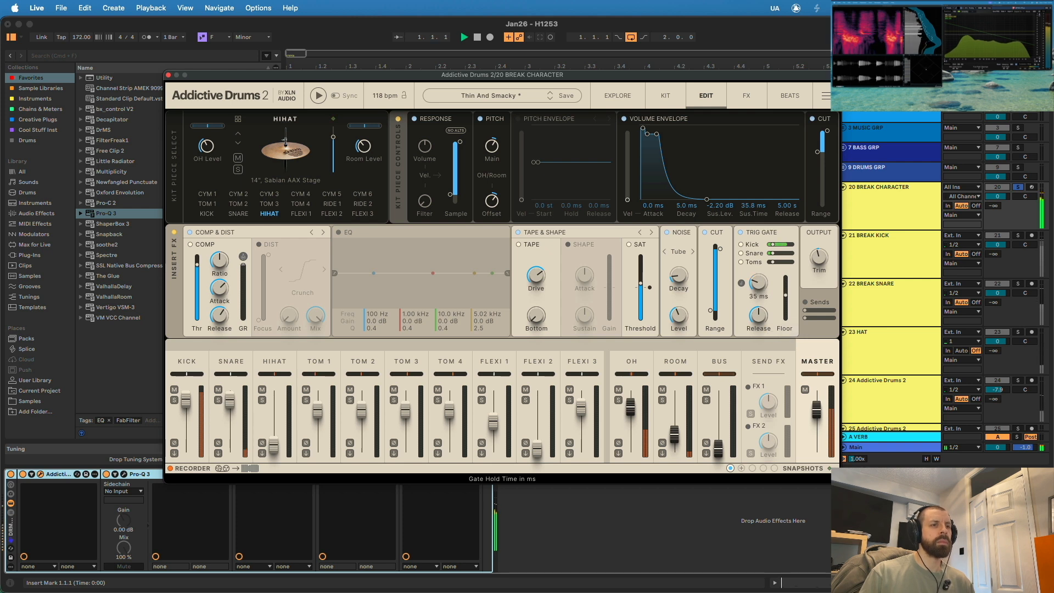
{"action": "left_click_drag", "start_coordinate": [788, 292], "coordinate": [788, 293]}
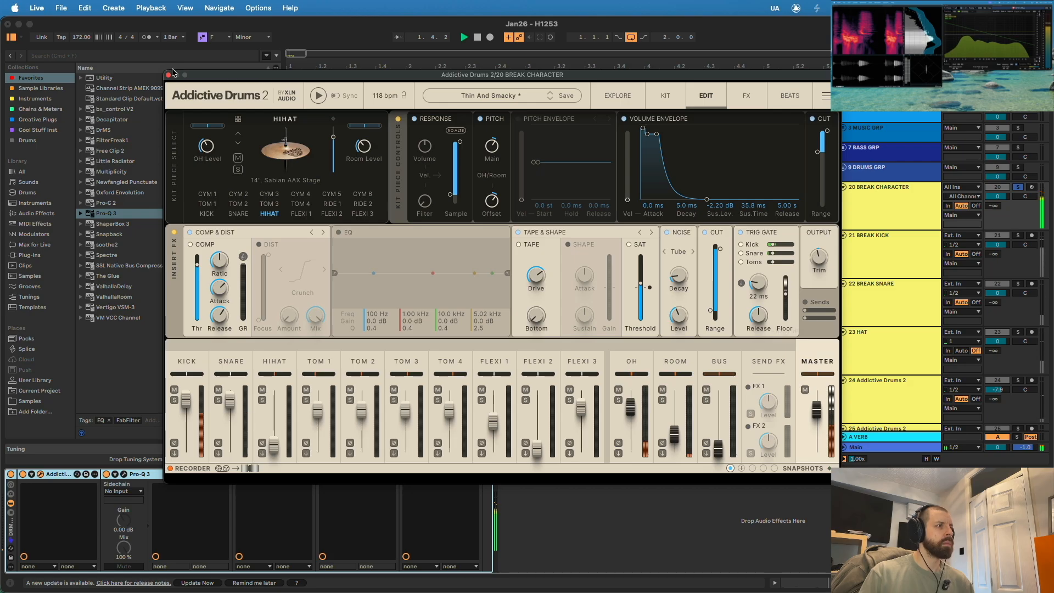
{"action": "left_click", "coordinate": [168, 74]}
{"action": "key", "text": "space"}
- Duplicate the BREAK CHARACTER track and bounce the copy in place to audio
{"action": "left_click", "coordinate": [900, 212]}
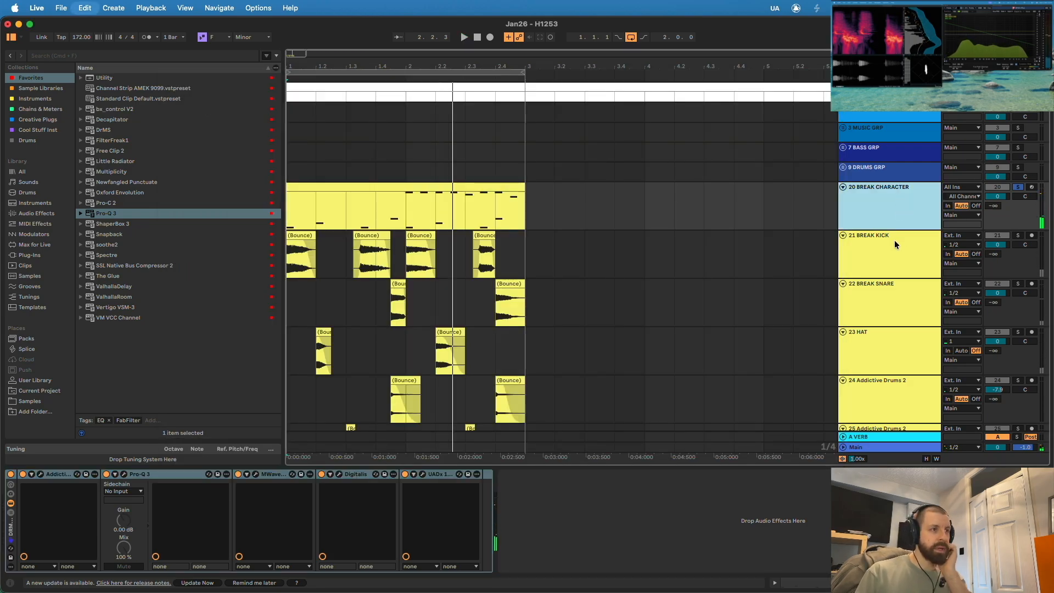
{"action": "key", "text": "super+d"}
{"action": "right_click", "coordinate": [903, 251]}
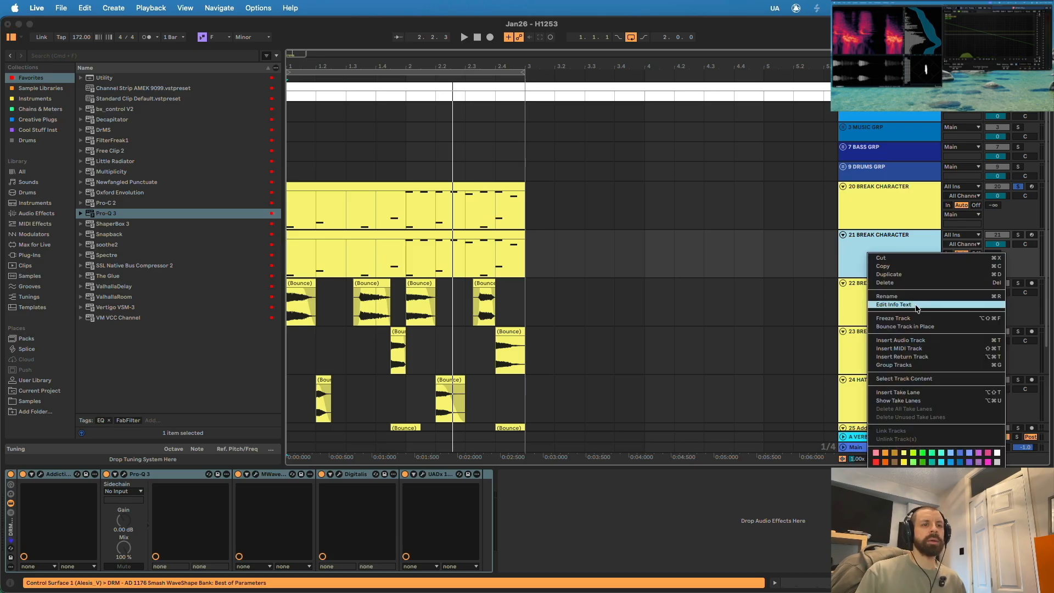
{"action": "left_click", "coordinate": [919, 326]}
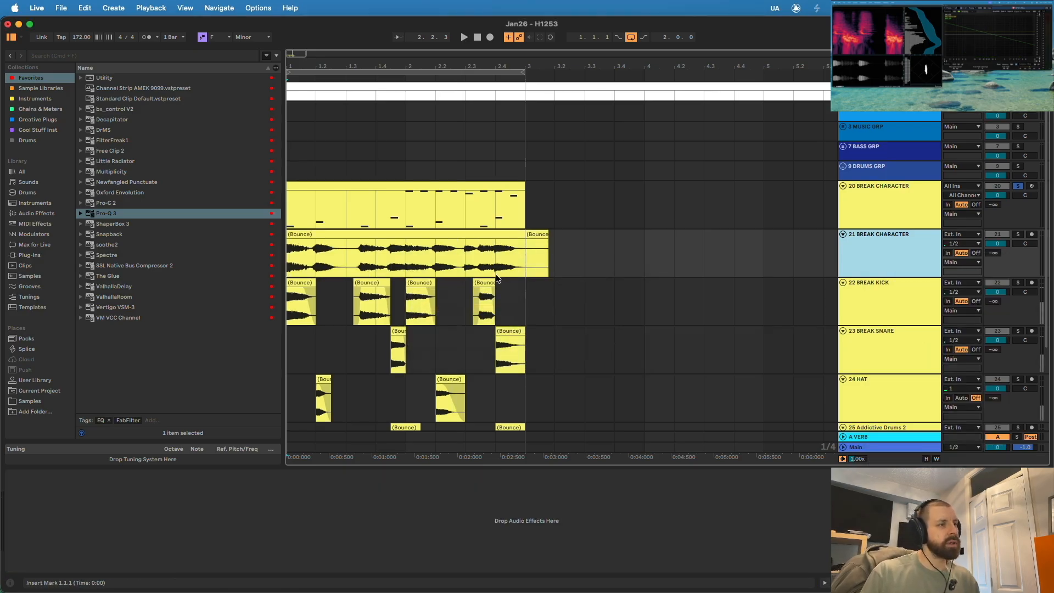
- Delete the bounced BREAK CHARACTER audio past bar 3 and move the remaining two-bar clip to start at bar 3
{"action": "left_click_drag", "start_coordinate": [565, 251], "coordinate": [533, 249]}
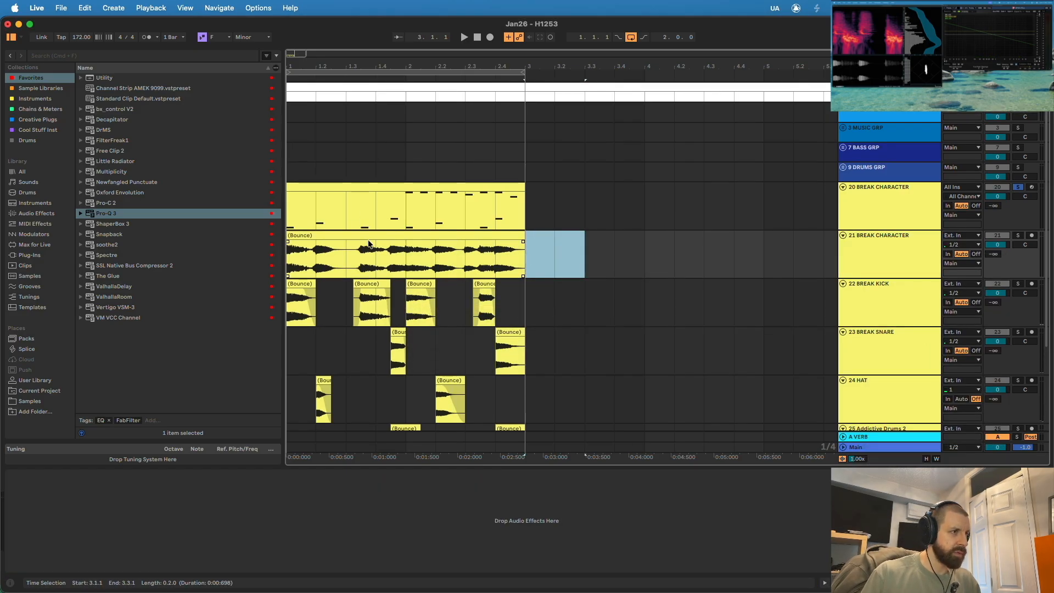
{"action": "left_click_drag", "start_coordinate": [323, 242], "coordinate": [562, 242]}
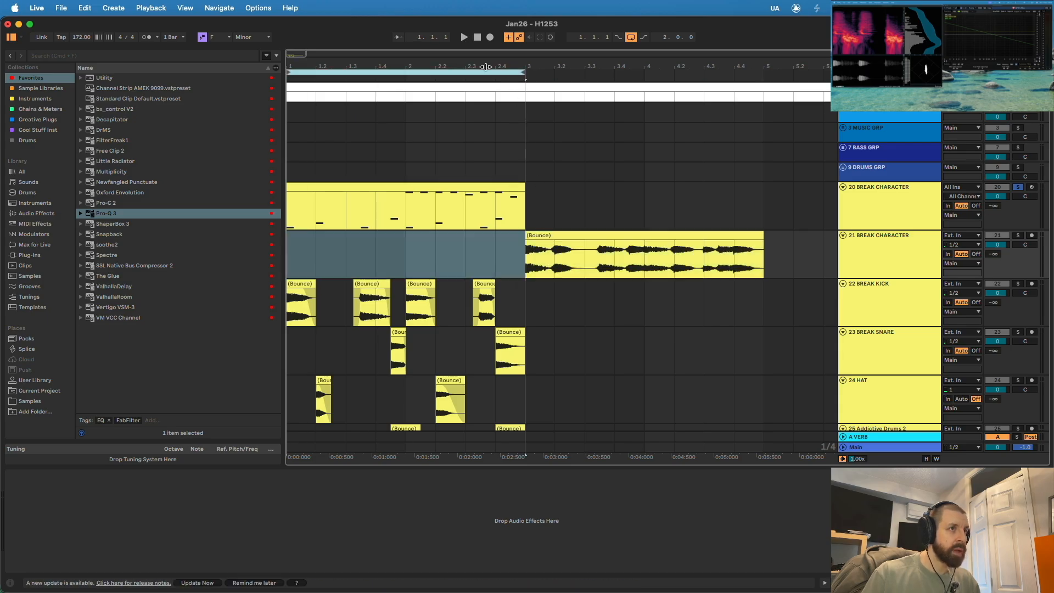
- Extend the loop to four bars and duplicate the kick, snare, hat and Addictive Drums 2 audio clips to bar 3
{"action": "left_click_drag", "start_coordinate": [472, 64], "coordinate": [581, 79]}
{"action": "left_click", "coordinate": [509, 306]}
{"action": "scroll", "coordinate": [460, 358], "scroll_direction": "down", "scroll_amount": 3}
{"action": "left_click_drag", "start_coordinate": [433, 386], "coordinate": [289, 184]}
{"action": "key", "text": "super+d"}
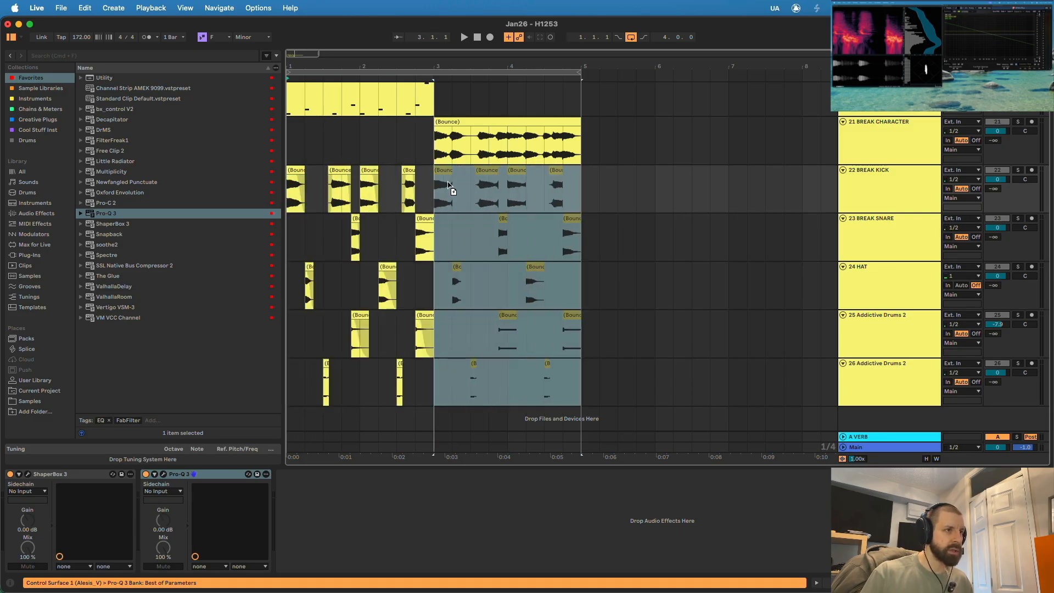
{"action": "left_click", "coordinate": [655, 190]}
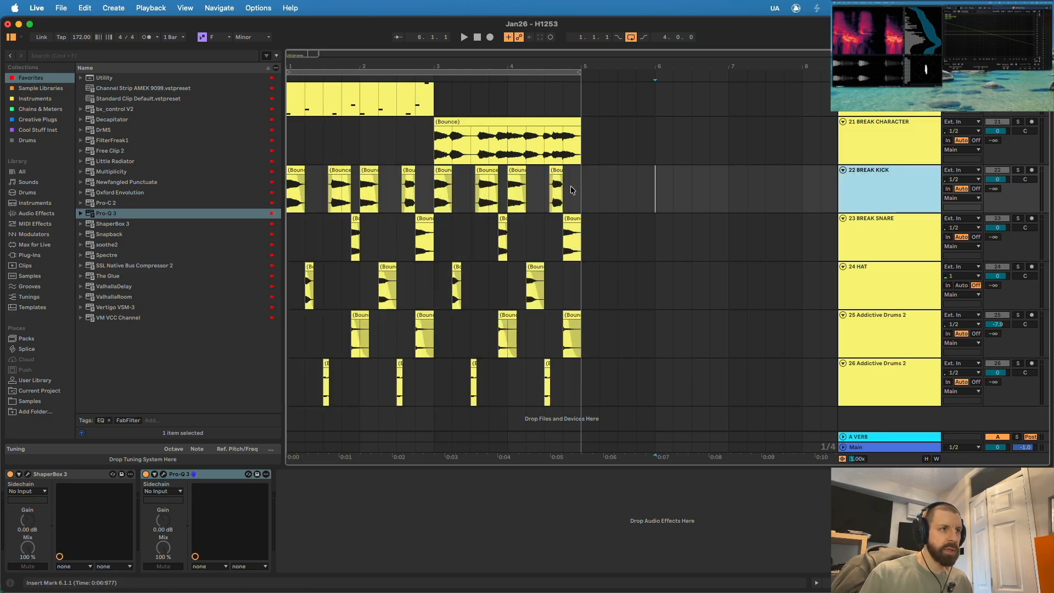
- Consolidate the kick clips and the snare clips across the four bars, naming the results BREAK KICK and BREAK SNARE
{"action": "left_click_drag", "start_coordinate": [571, 190], "coordinate": [247, 189]}
{"action": "right_click", "coordinate": [883, 197]}
{"action": "left_click", "coordinate": [920, 271]}
{"action": "key", "text": "Down"}
{"action": "key", "text": "super+j"}
{"action": "key", "text": "super+r"}
{"action": "type", "text": "BREAK SNARE"}
{"action": "key", "text": "Return"}
{"action": "key", "text": "Up"}
{"action": "key", "text": "super+r"}
{"action": "type", "text": "BREAK KICK"}
{"action": "key", "text": "Return"}
- Audition the HAT track in solo, consolidate its clips into one named BREAK HAT, and play the full loop
{"action": "left_click", "coordinate": [1017, 267]}
{"action": "key", "text": "space"}
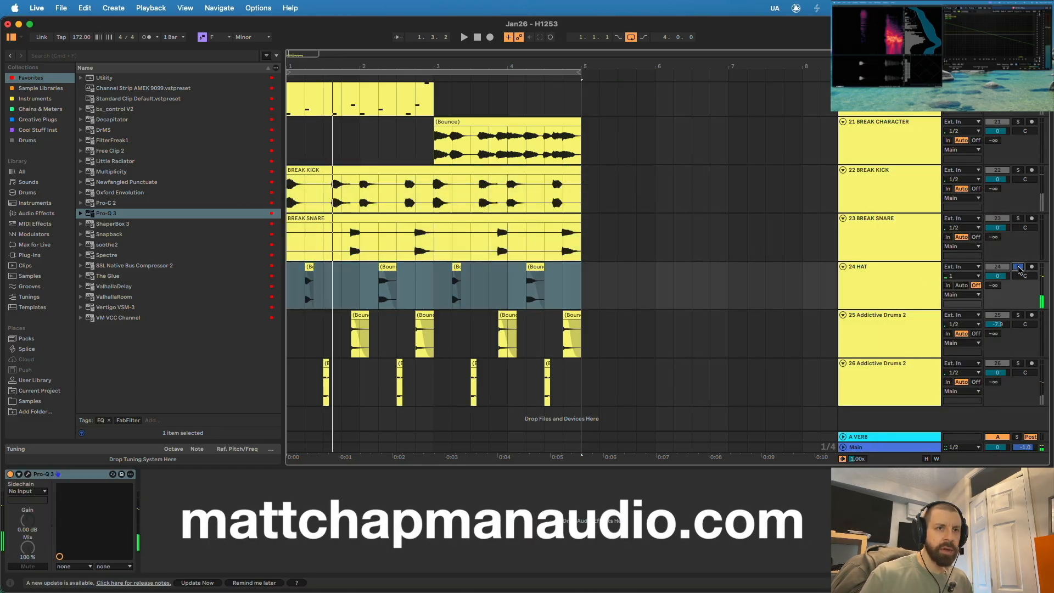
{"action": "left_click", "coordinate": [1017, 266]}
{"action": "key", "text": "super+j"}
{"action": "key", "text": "super+r"}
{"action": "type", "text": "BREAK HAT"}
{"action": "key", "text": "Return"}
{"action": "scroll", "coordinate": [506, 289], "scroll_direction": "up", "scroll_amount": 3}
{"action": "scroll", "coordinate": [506, 285], "scroll_direction": "down", "scroll_amount": 2}
{"action": "scroll", "coordinate": [627, 244], "scroll_direction": "up", "scroll_amount": 3}
{"action": "key", "text": "space"}
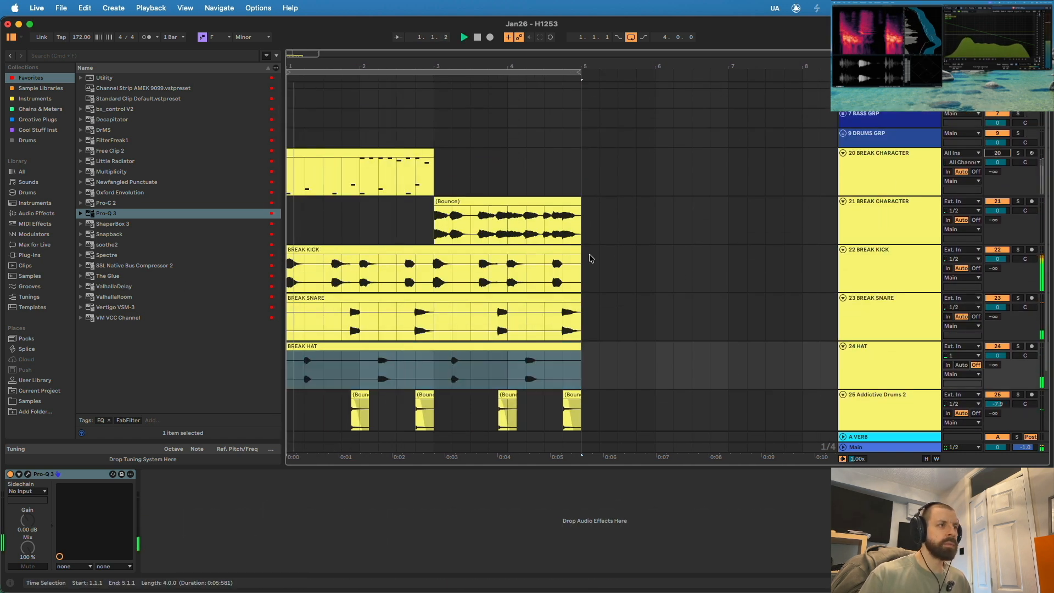
{"action": "scroll", "coordinate": [620, 241], "scroll_direction": "down", "scroll_amount": 3}
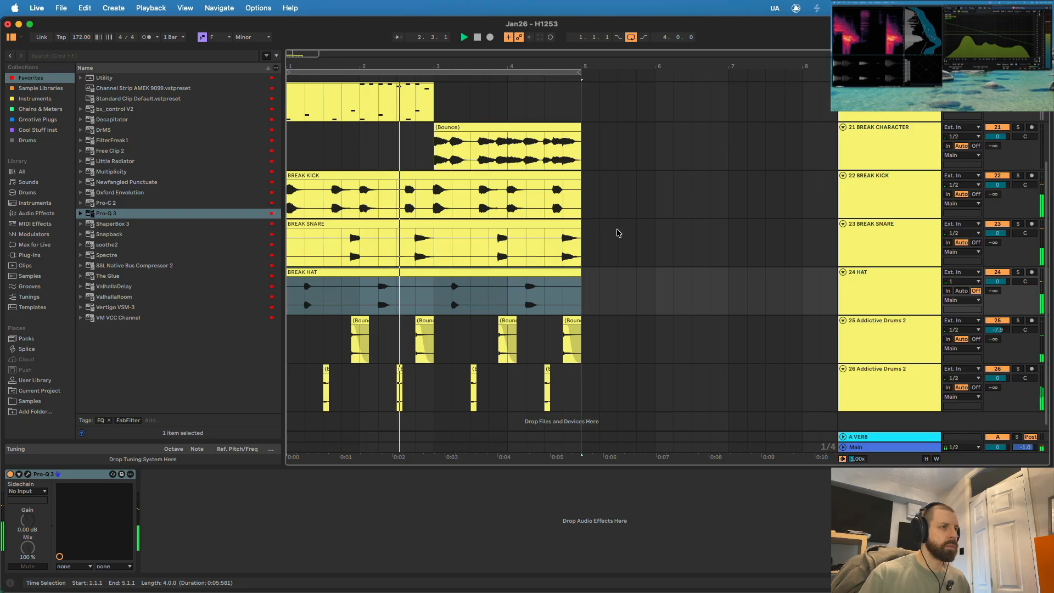
- Remove the first kick and the 3.3.1–3.4.2 section from the bounced BREAK CHARACTER audio, fading in the hit at 3.2
{"action": "left_click", "coordinate": [674, 235]}
{"action": "left_click", "coordinate": [905, 152]}
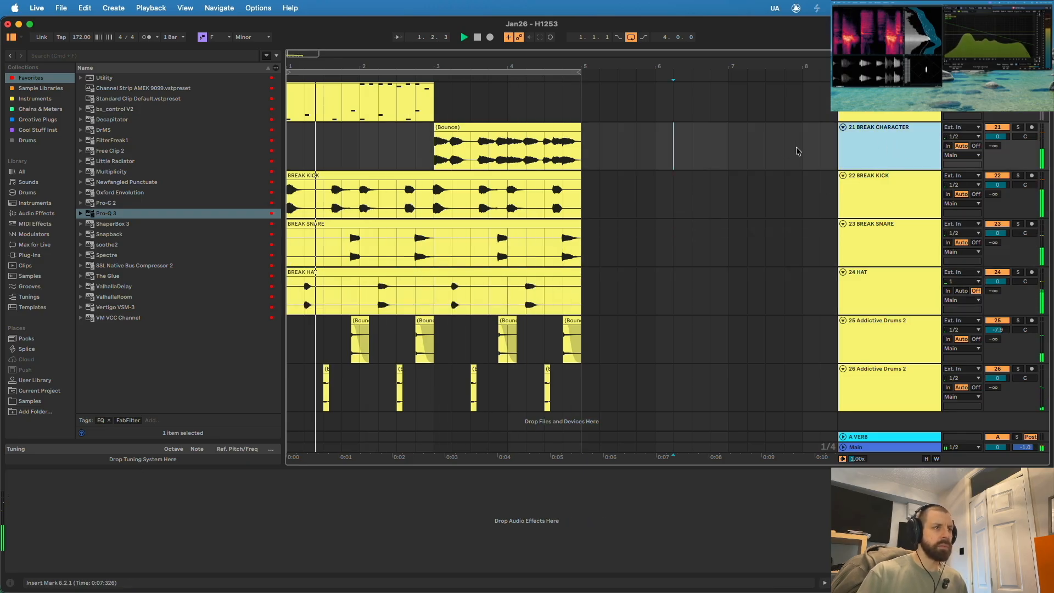
{"action": "mouse_move", "coordinate": [438, 69]}
{"action": "left_mouse_down"}
{"action": "mouse_move", "coordinate": [431, 155]}
{"action": "mouse_move", "coordinate": [492, 155]}
{"action": "mouse_move", "coordinate": [480, 154]}
{"action": "left_mouse_up"}
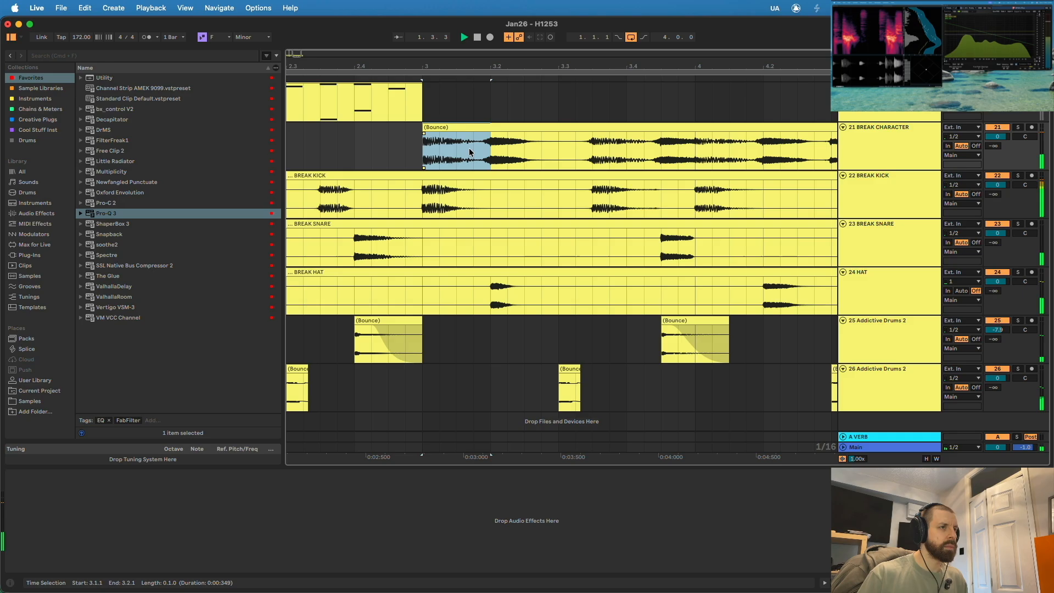
{"action": "key", "text": "Left"}
{"action": "left_click_drag", "start_coordinate": [475, 133], "coordinate": [491, 171]}
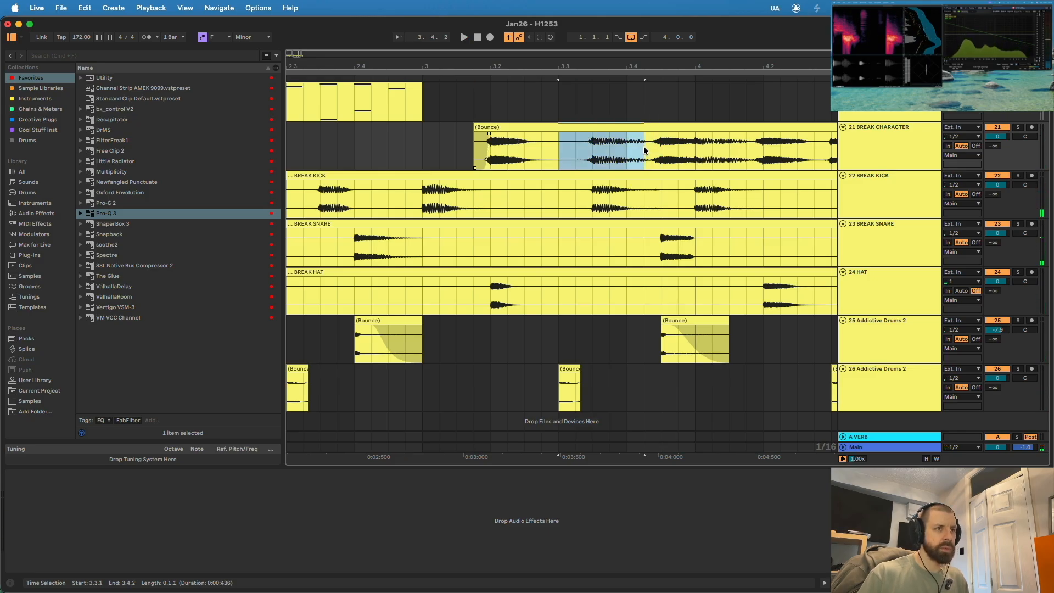
{"action": "key", "text": "BackSpace"}
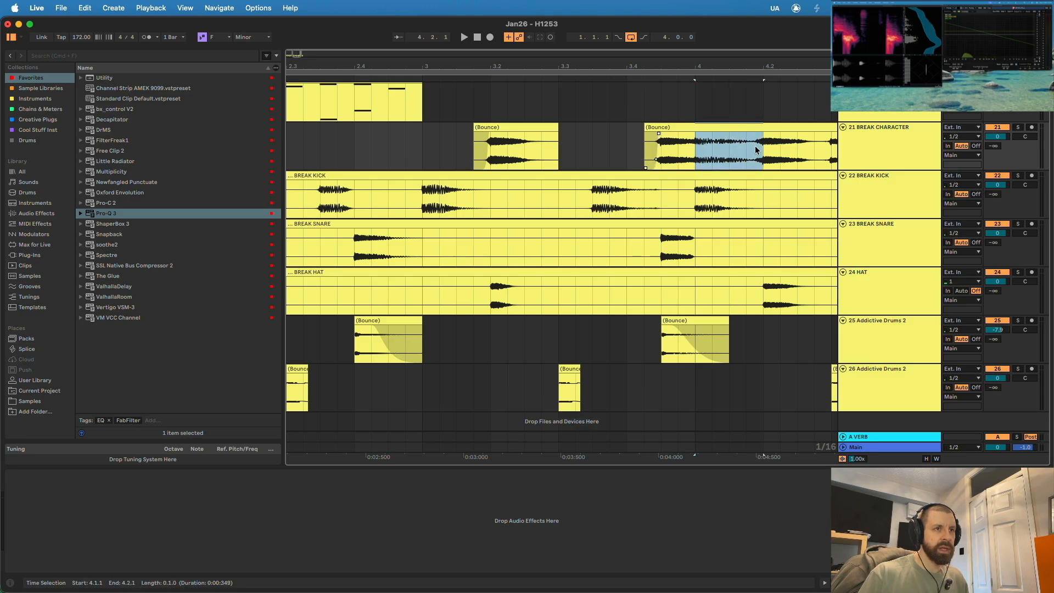
- Cut the kick hits at bar 4 and at 4.3.3–4.4.1 from the bounced BREAK CHARACTER audio, adding short fades
{"action": "left_click_drag", "start_coordinate": [694, 134], "coordinate": [688, 134]}
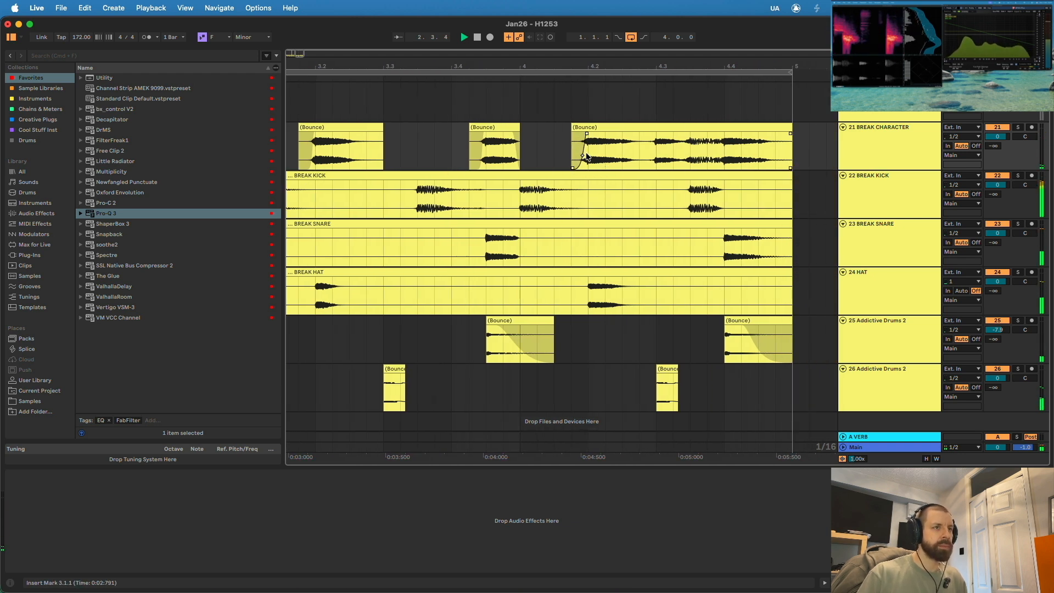
{"action": "mouse_move", "coordinate": [687, 149]}
{"action": "left_mouse_down"}
{"action": "mouse_move", "coordinate": [715, 146]}
{"action": "mouse_move", "coordinate": [684, 134]}
{"action": "left_mouse_up"}
{"action": "key", "text": "Delete"}
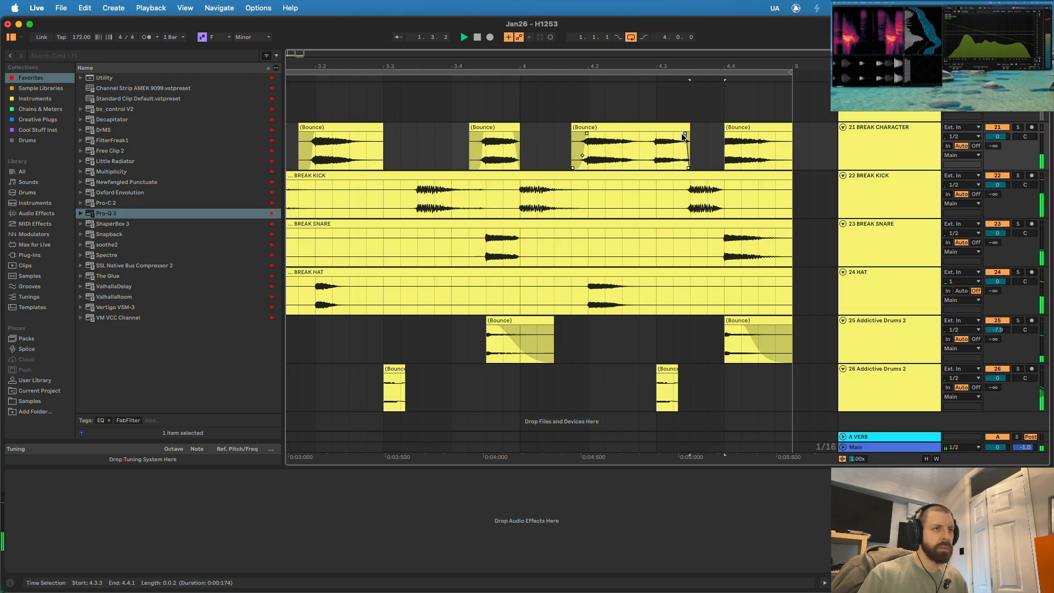
{"action": "left_click_drag", "start_coordinate": [663, 63], "coordinate": [497, 31]}
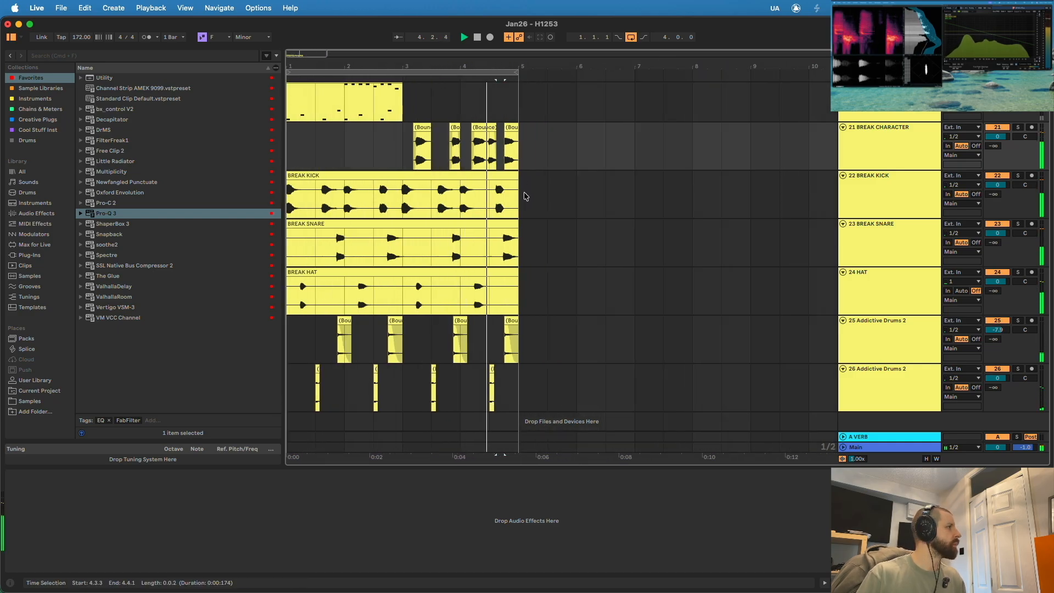
- Move the bounced track below HAT as consolidated BREAK EXTRA, and consolidate and name the last two tracks BIT CRUSH RIMSHOT and GLITCH HAT
{"action": "left_click_drag", "start_coordinate": [872, 154], "coordinate": [901, 299]}
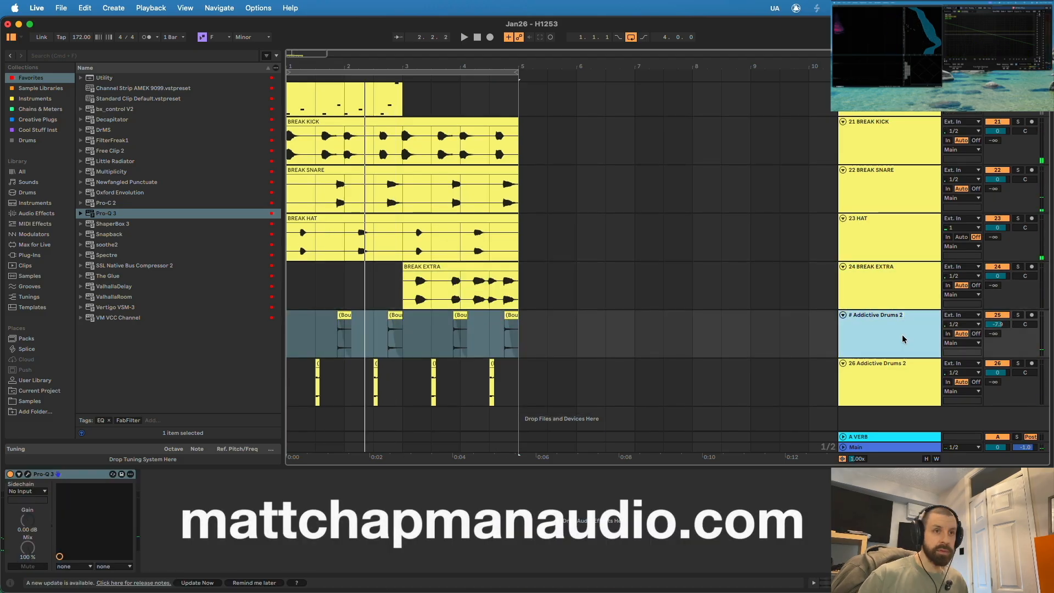
{"action": "left_click", "coordinate": [345, 311]}
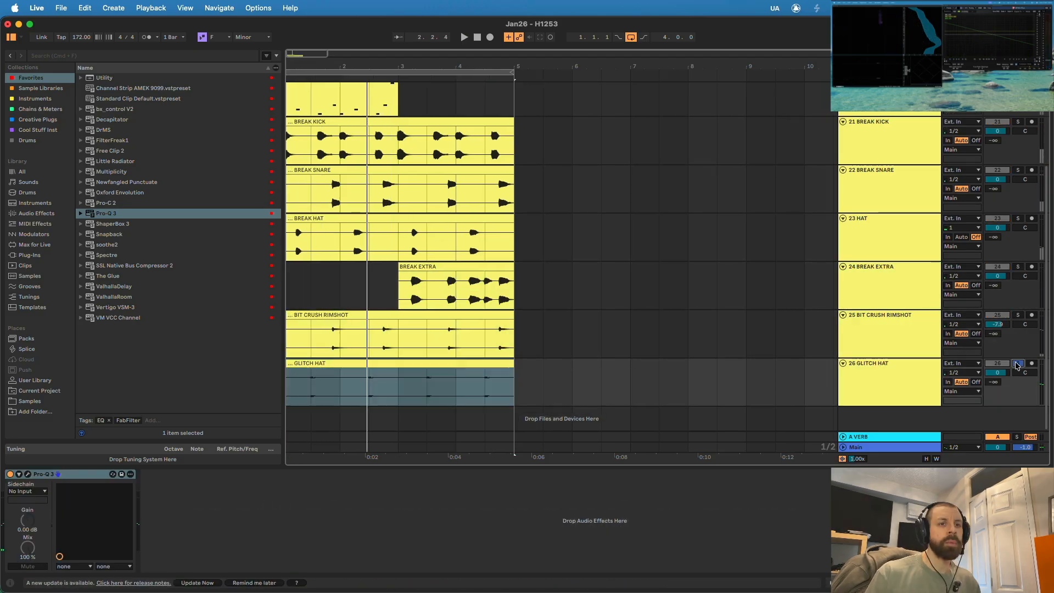
- Set the BREAK EXTRA track's volume to -2.4 dB while the loop plays
{"action": "key", "text": "space"}
{"action": "scroll", "coordinate": [456, 278], "scroll_direction": "up", "scroll_amount": 5}
{"action": "scroll", "coordinate": [467, 280], "scroll_direction": "down", "scroll_amount": 5}
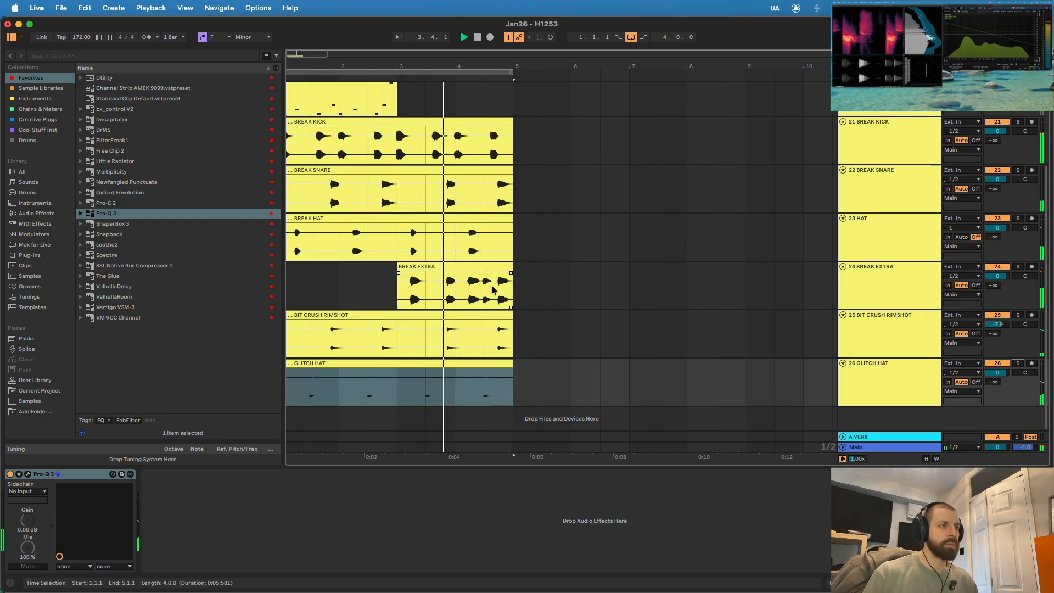
{"action": "left_click", "coordinate": [923, 287]}
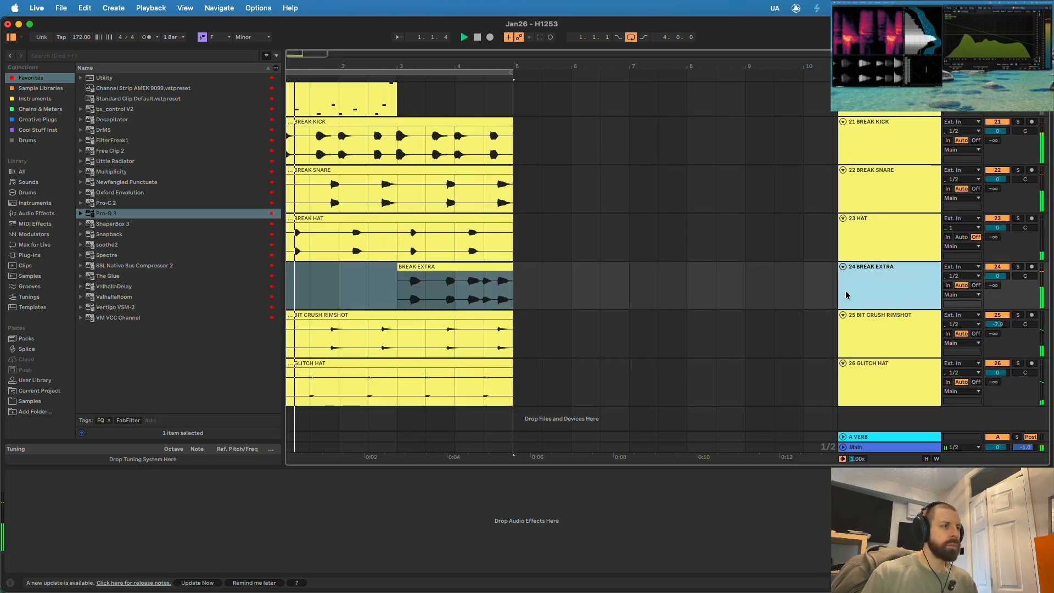
{"action": "left_click_drag", "start_coordinate": [997, 276], "coordinate": [997, 283]}
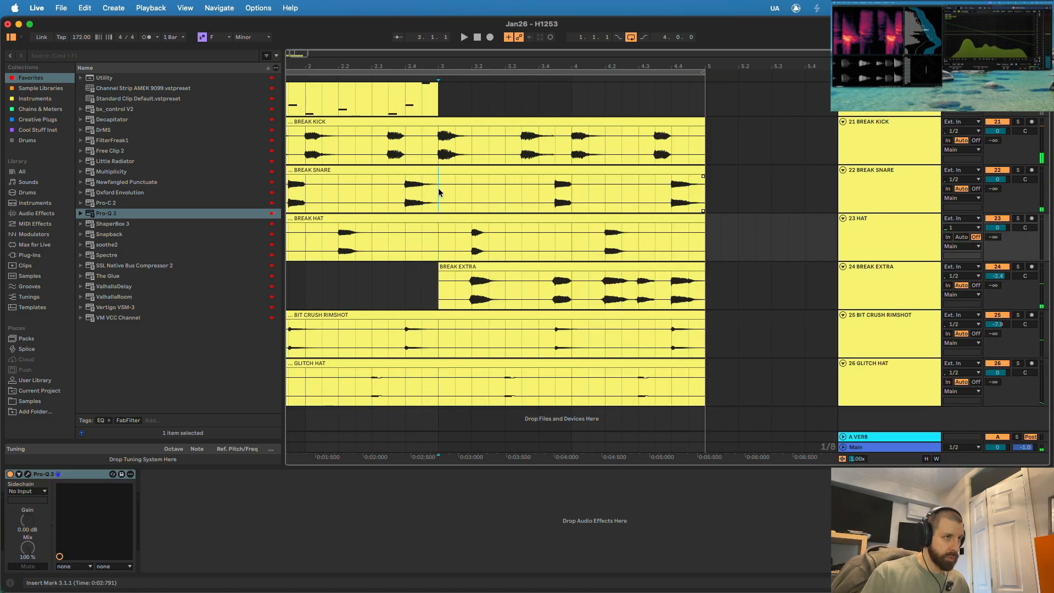
- Split the BREAK SNARE clip at bar 3 and set the second half's clip gain to -11.4 dB
{"action": "key", "text": "super+e"}
{"action": "double_click", "coordinate": [450, 183]}
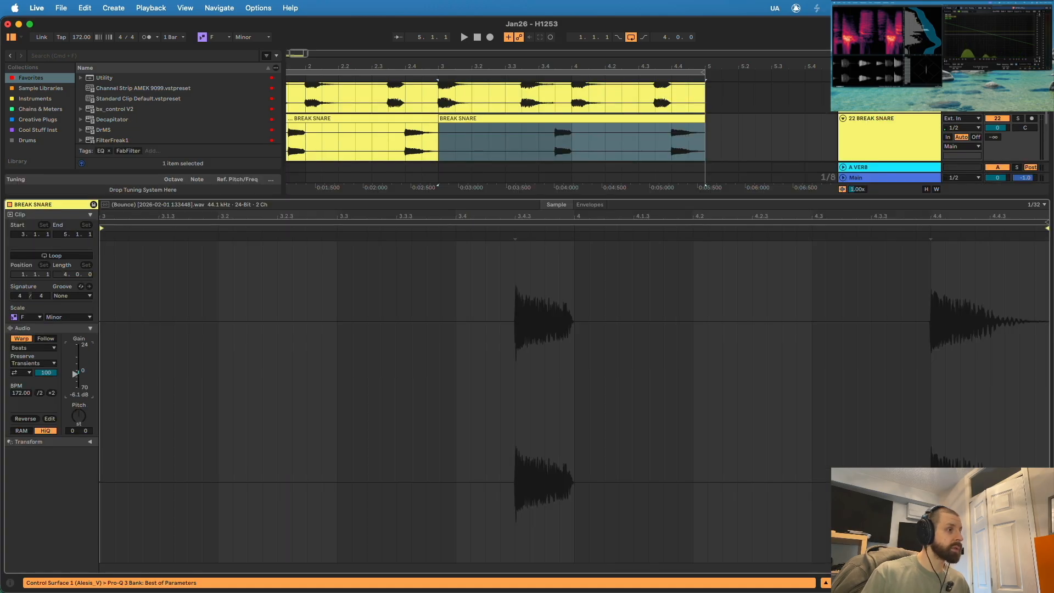
{"action": "left_click_drag", "start_coordinate": [75, 374], "coordinate": [75, 375]}
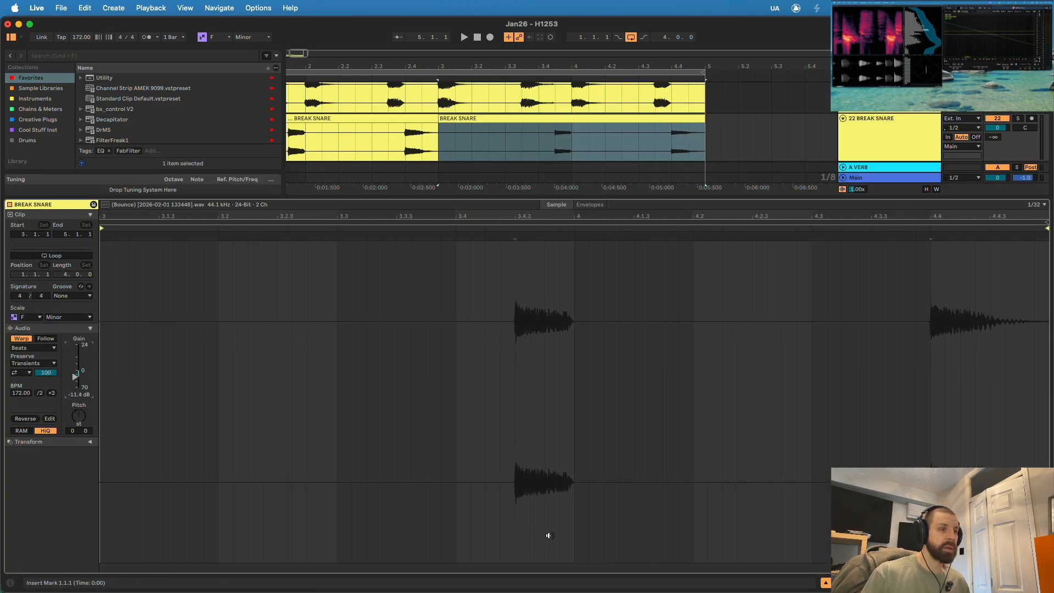
{"action": "left_click", "coordinate": [827, 584]}
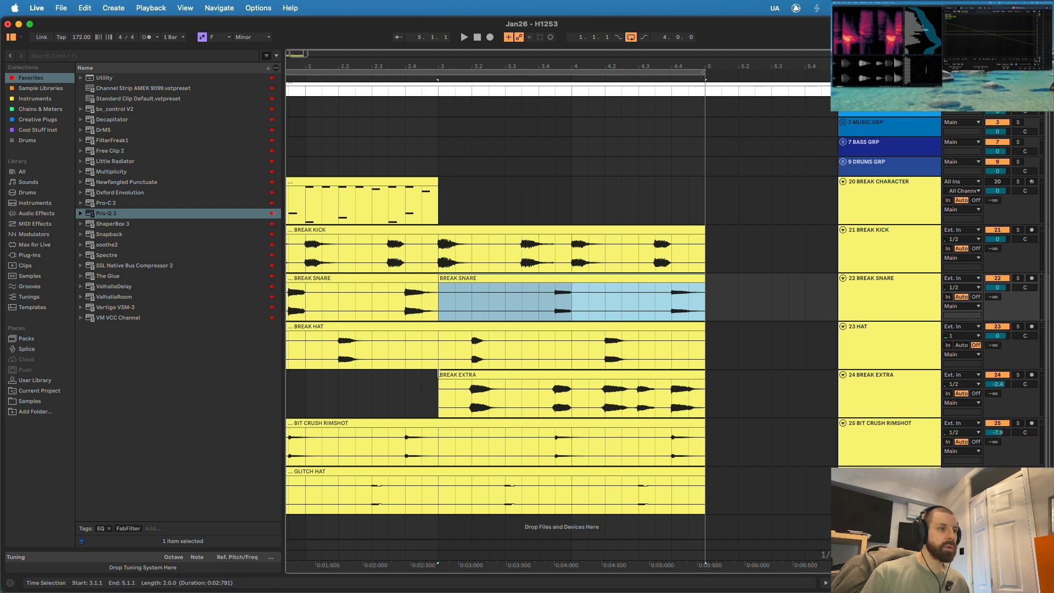
- Split the BREAK HAT clip at bar 3 and set the second half's clip gain to -10.2 dB
{"action": "left_click", "coordinate": [439, 354]}
{"action": "double_click", "coordinate": [459, 326]}
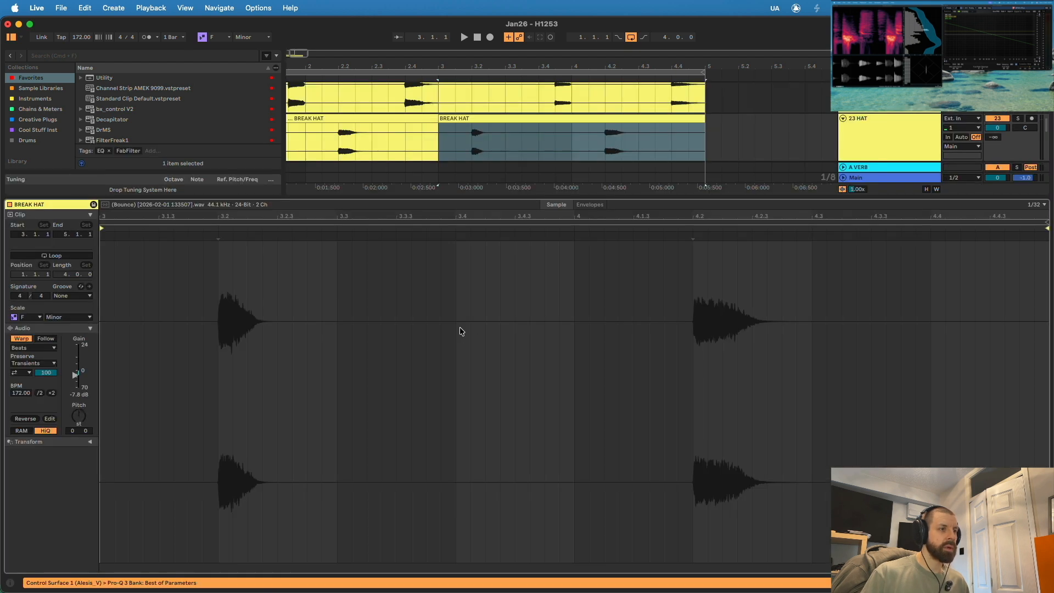
{"action": "left_click_drag", "start_coordinate": [75, 375], "coordinate": [76, 376]}
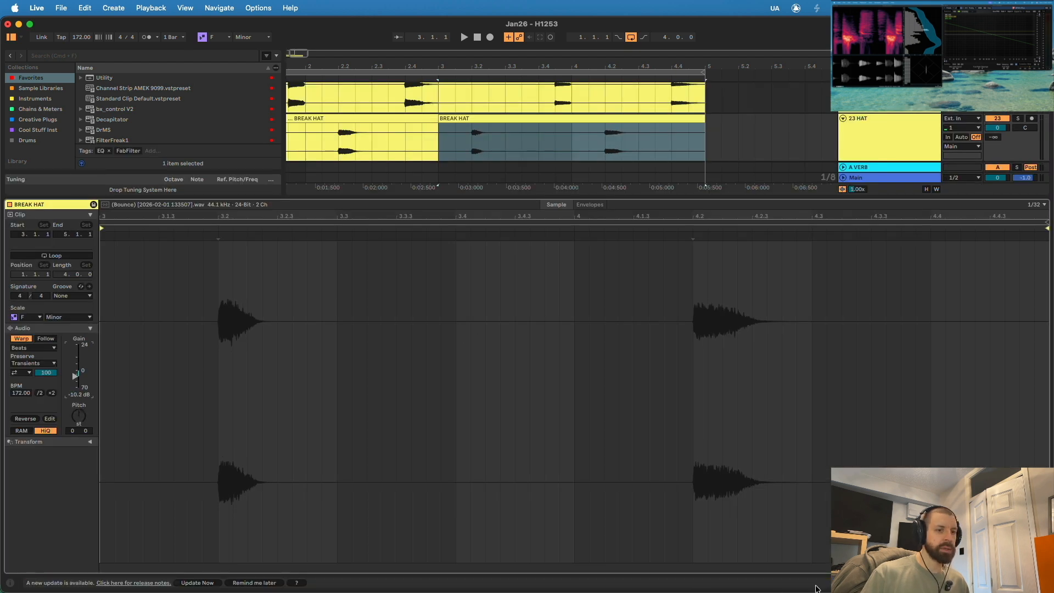
{"action": "key", "text": "super+alt+l"}
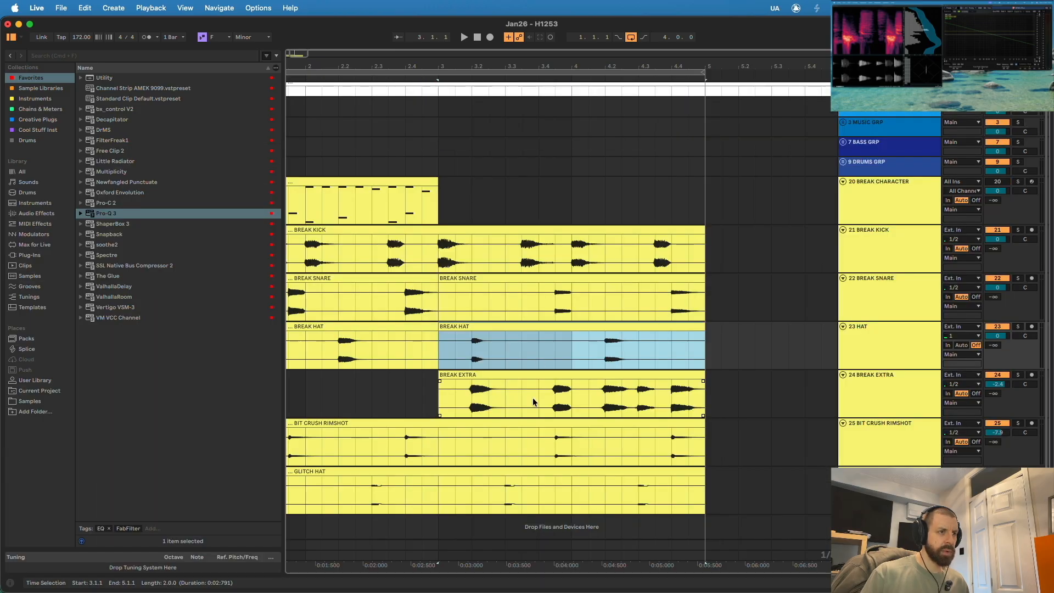
- Split the BIT CRUSH RIMSHOT clip at bar 3 and set the second half's clip gain to -17.4 dB
{"action": "left_click", "coordinate": [438, 440]}
{"action": "key", "text": "super+e"}
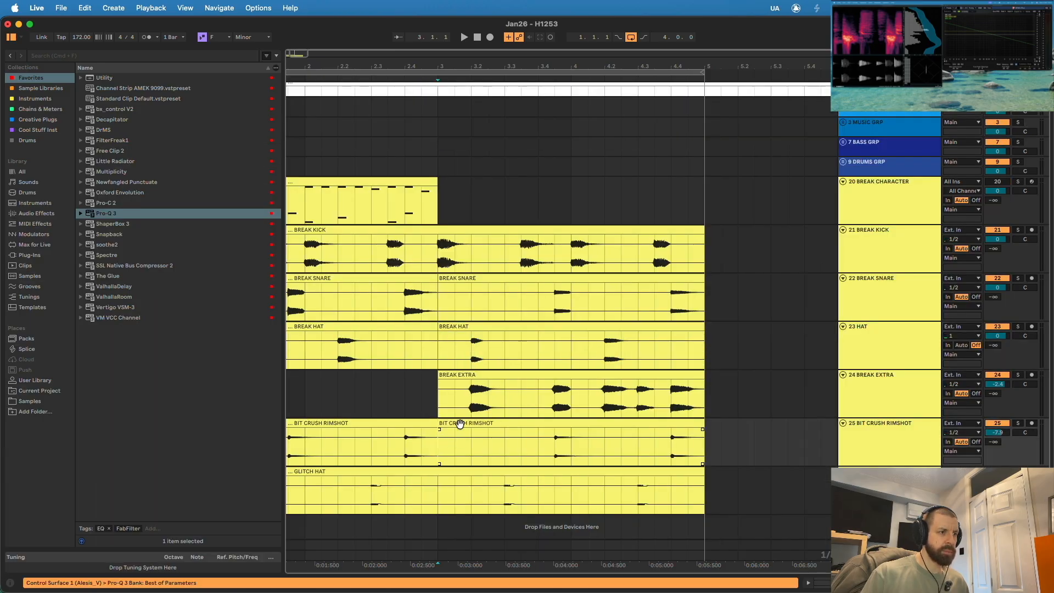
{"action": "double_click", "coordinate": [460, 423]}
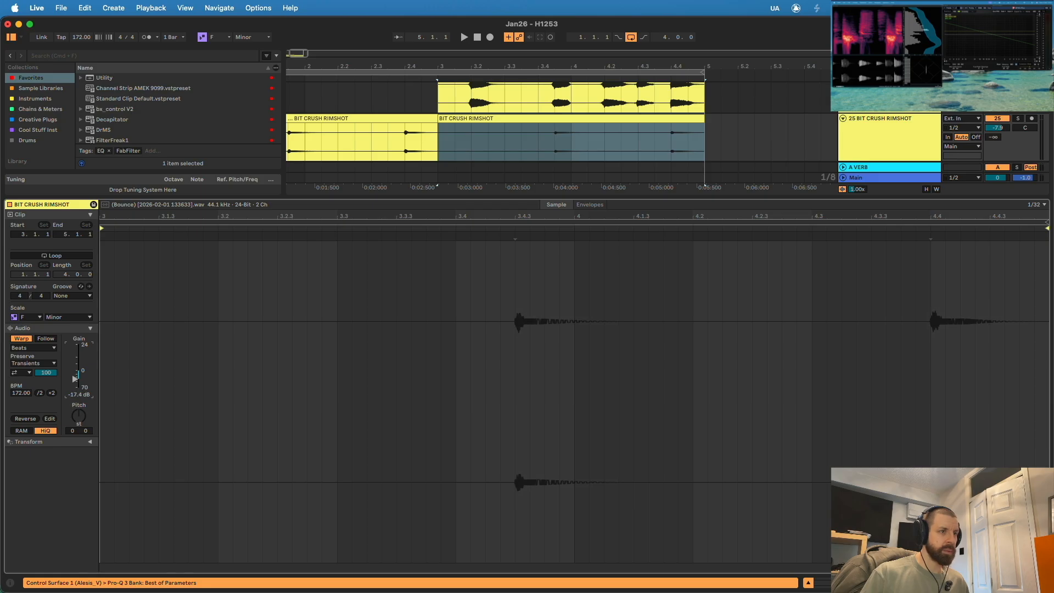
{"action": "left_click", "coordinate": [808, 584]}
- Play the loop and set the BREAK EXTRA track's volume to -0.9 dB
{"action": "key", "text": "space"}
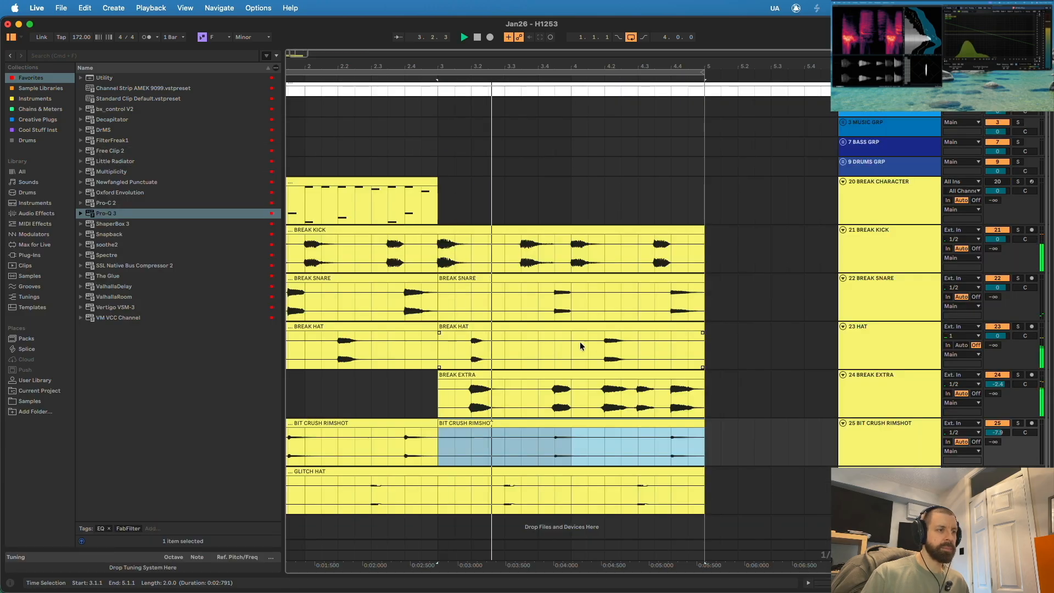
{"action": "left_click_drag", "start_coordinate": [998, 384], "coordinate": [997, 377]}
{"action": "left_click_drag", "start_coordinate": [498, 67], "coordinate": [478, 41]}
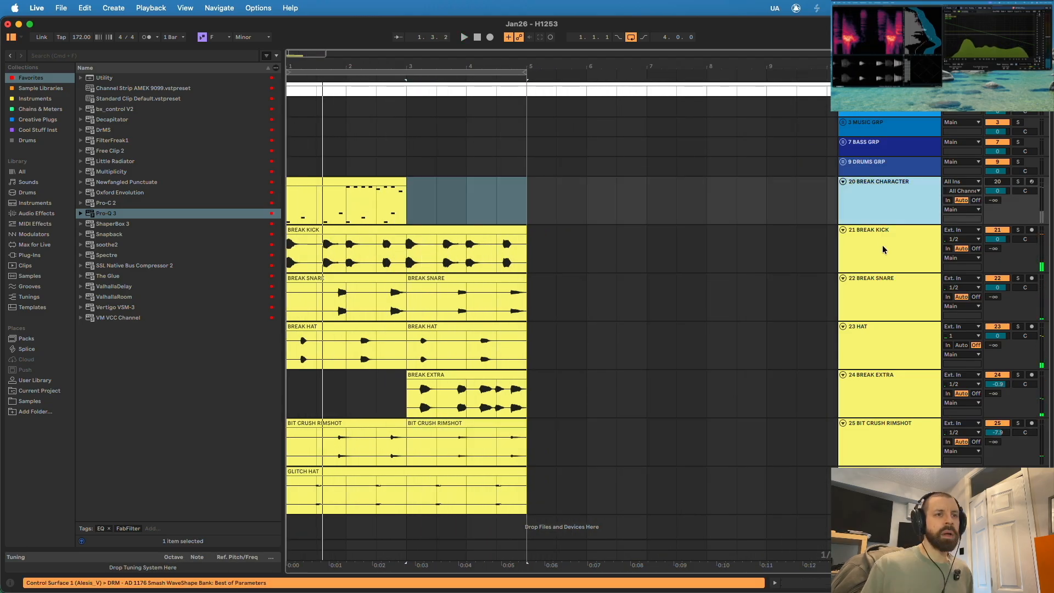
- Group the tracks from BREAK KICK to GLITCH HAT as AD BREAKS, dismiss the update reminder and collapse the group
{"action": "left_click", "coordinate": [884, 250]}
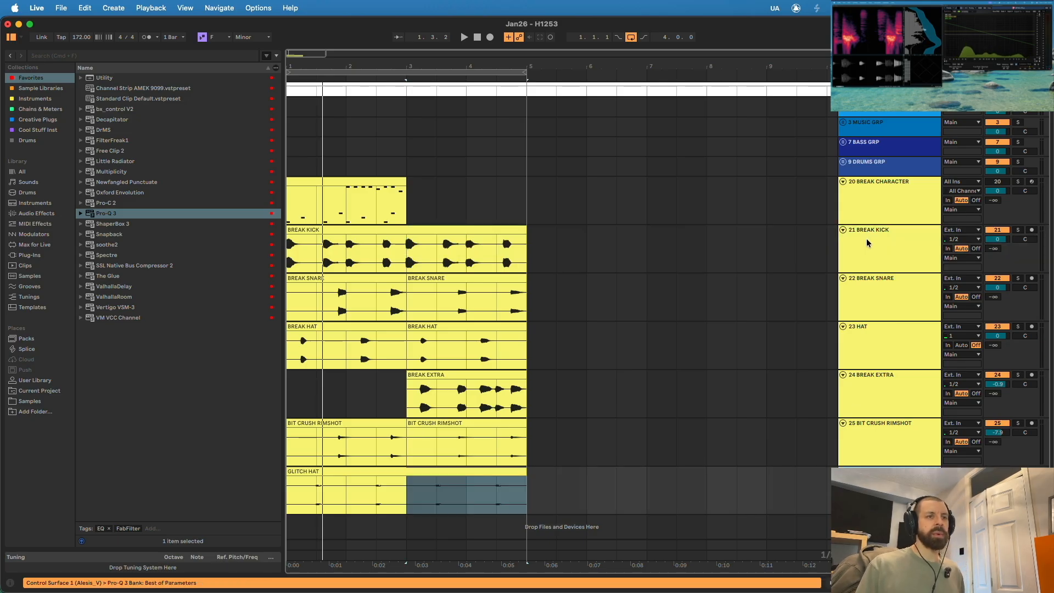
{"action": "key", "text": "super+g"}
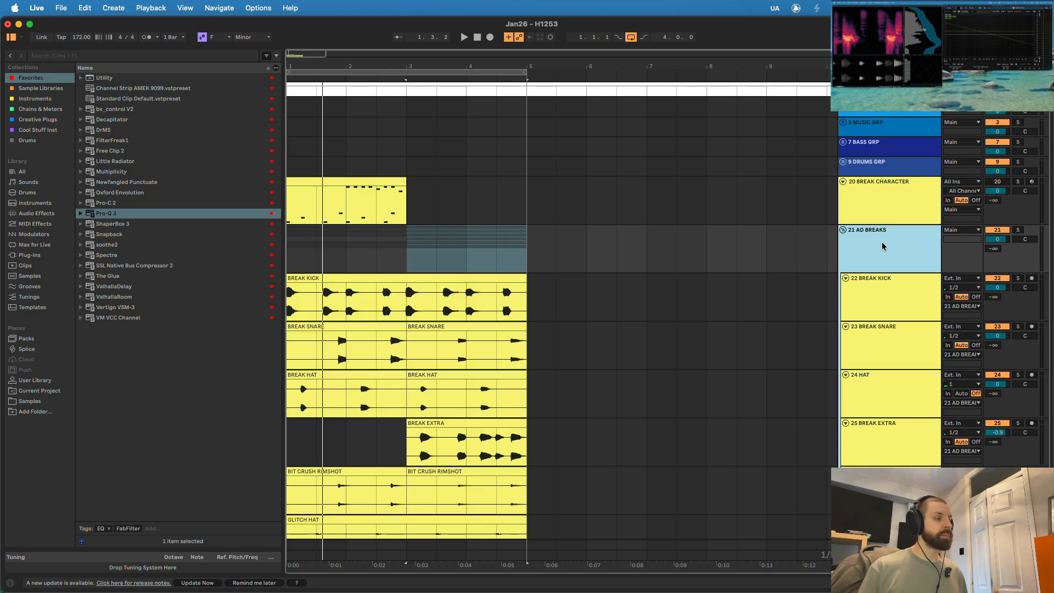
{"action": "left_click", "coordinate": [253, 584]}
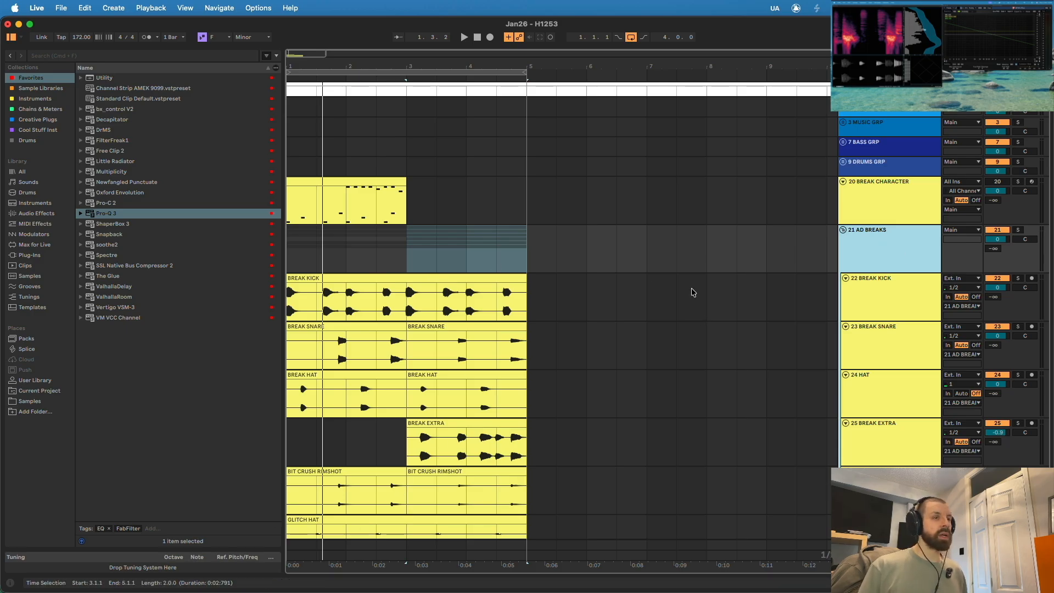
{"action": "left_click", "coordinate": [842, 229]}
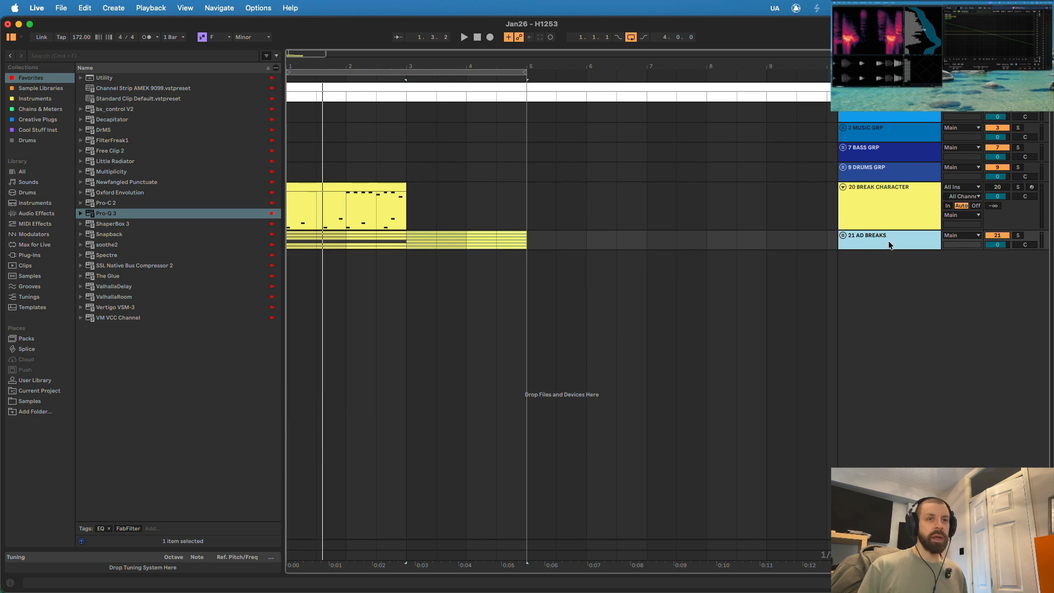
- Deactivate the AD BREAKS group, duplicate it, and activate only the duplicate
{"action": "left_click", "coordinate": [994, 237]}
{"action": "left_click", "coordinate": [862, 247]}
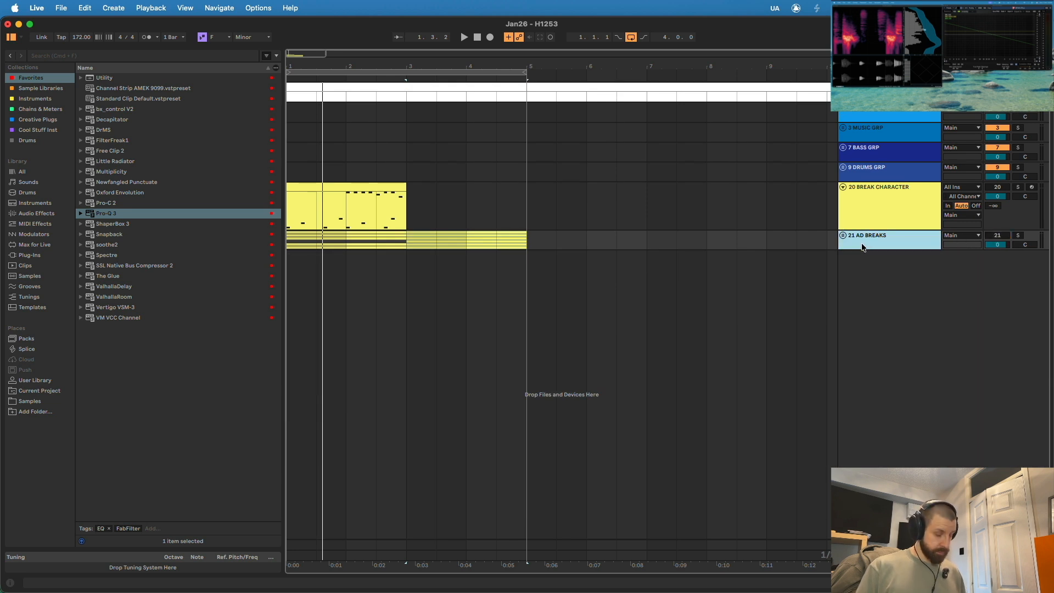
{"action": "key", "text": "super+d"}
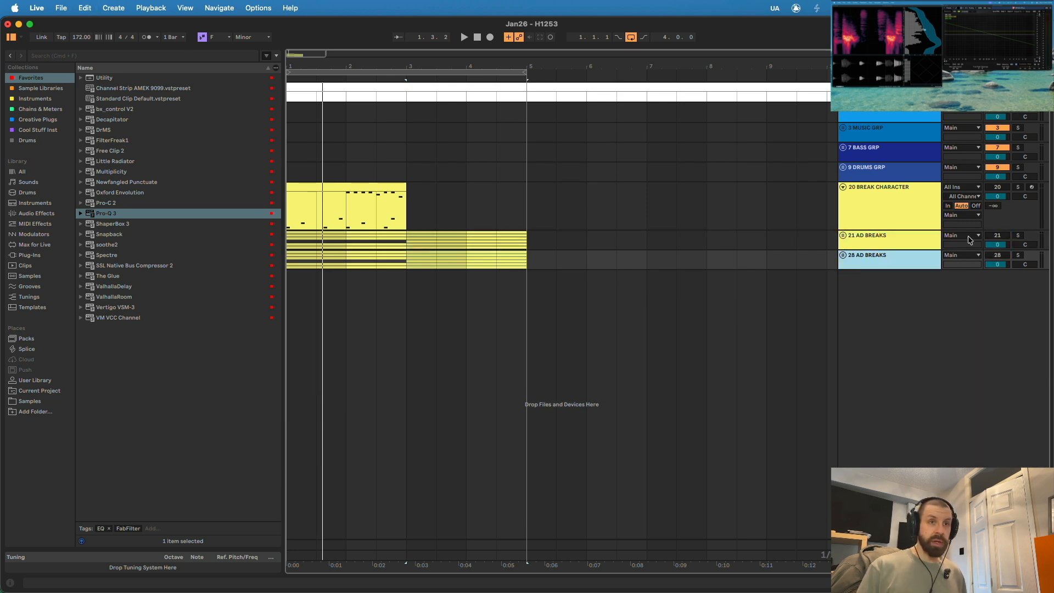
{"action": "left_click", "coordinate": [998, 236]}
- Bounce the duplicate AD BREAKS group in place, enlarge the resulting track and remove the audio past bar 5
{"action": "right_click", "coordinate": [890, 266]}
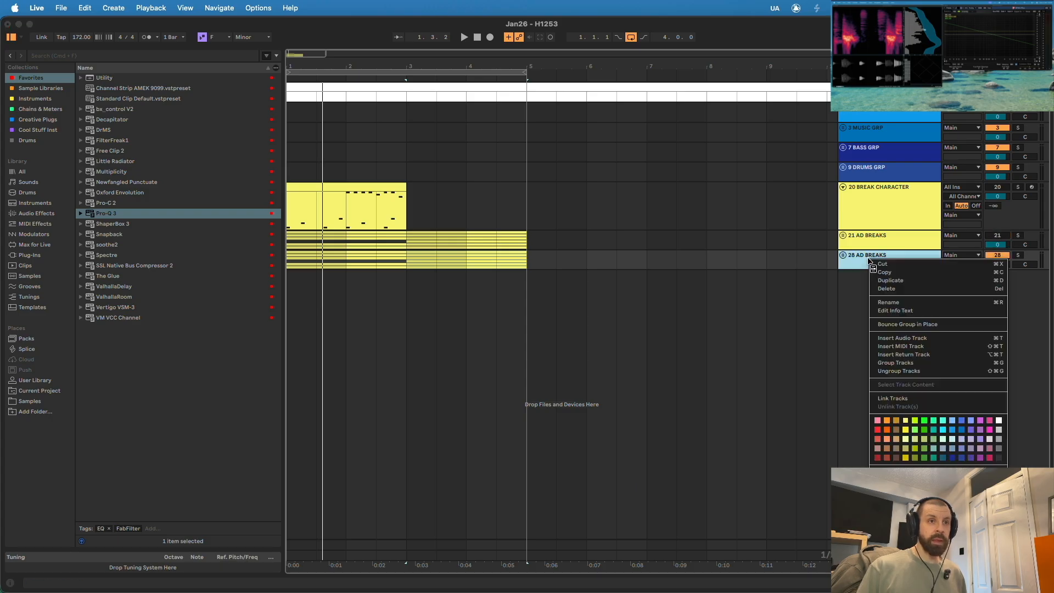
{"action": "left_click", "coordinate": [925, 328]}
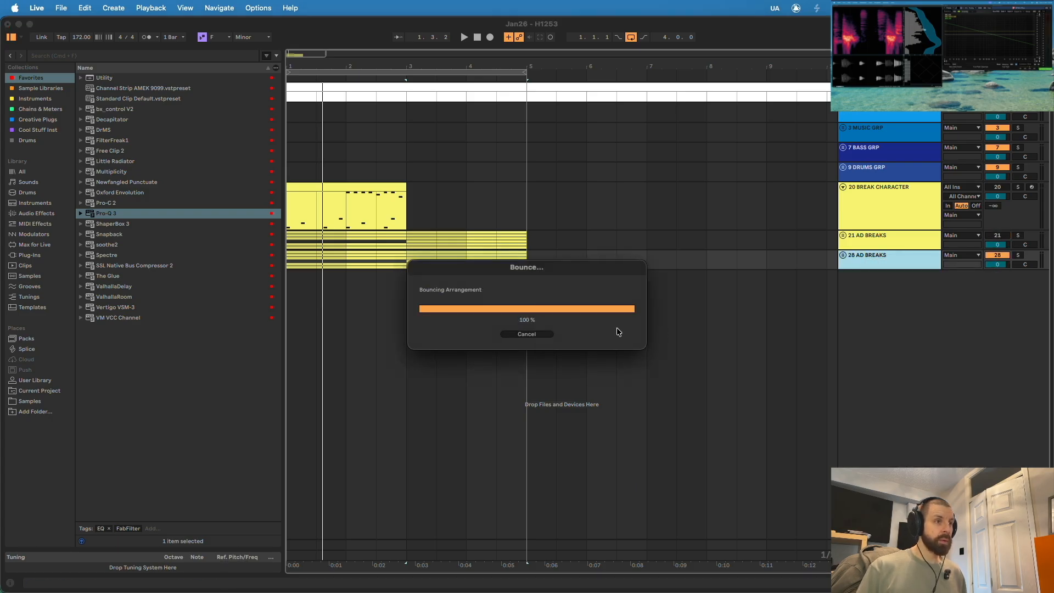
{"action": "left_click_drag", "start_coordinate": [867, 269], "coordinate": [868, 362]}
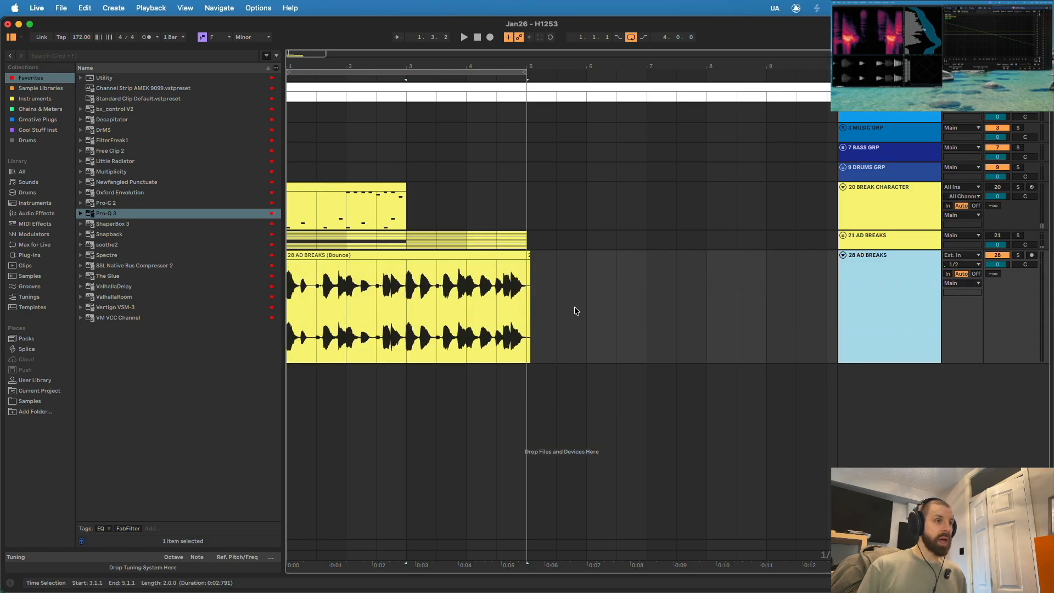
{"action": "left_click_drag", "start_coordinate": [557, 307], "coordinate": [526, 308]}
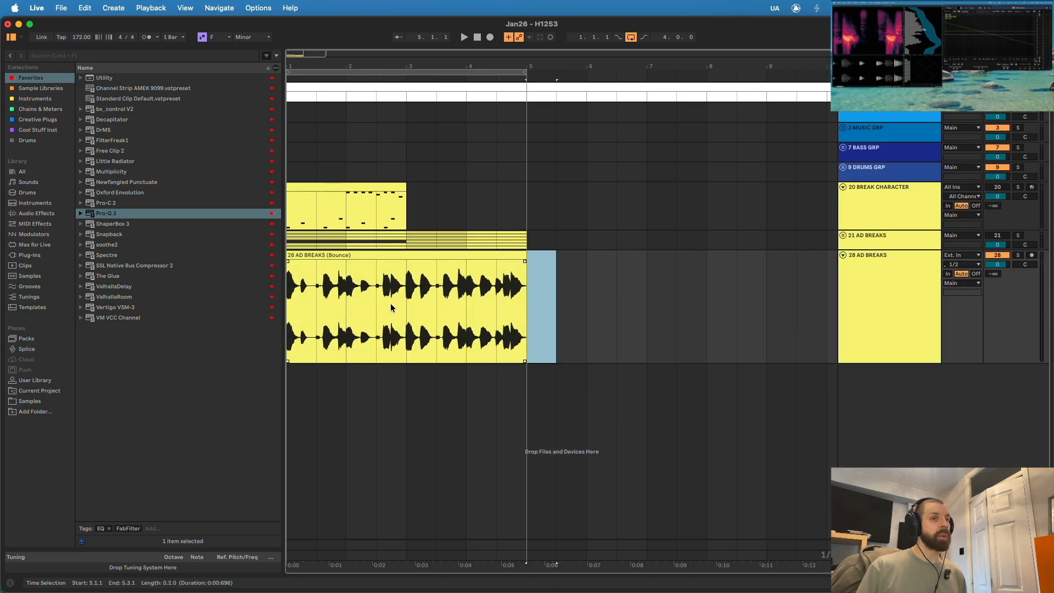
- Play the bounced AD BREAKS audio from bar 1 and enlarge the timeline around the four-bar loop
{"action": "key", "text": "space"}
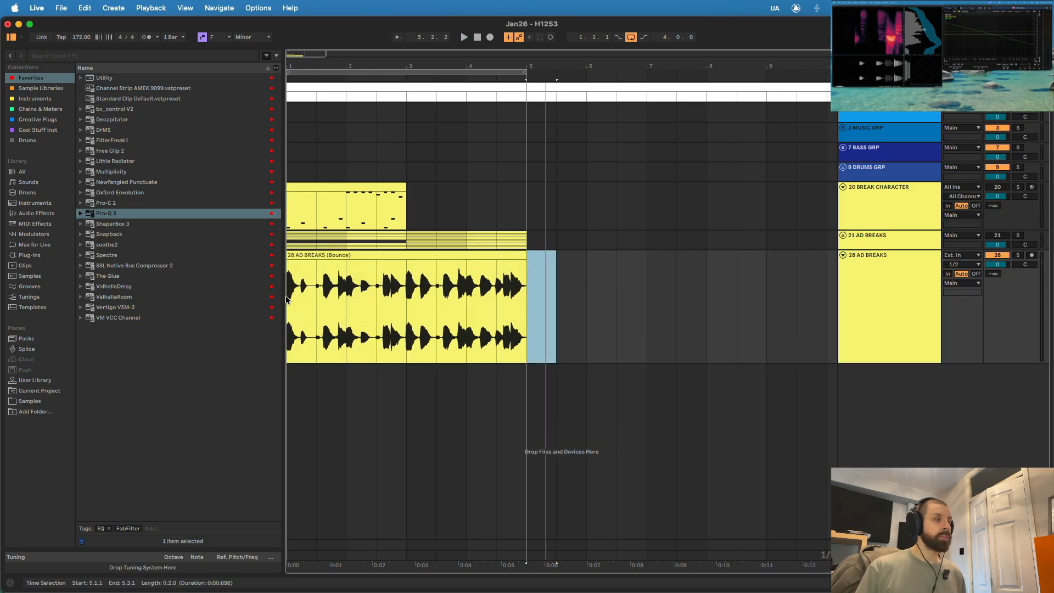
{"action": "left_click", "coordinate": [286, 296]}
{"action": "key", "text": "space"}
{"action": "mouse_move", "coordinate": [330, 66]}
{"action": "left_mouse_down"}
{"action": "mouse_move", "coordinate": [374, 85]}
{"action": "mouse_move", "coordinate": [348, 67]}
{"action": "left_mouse_up"}
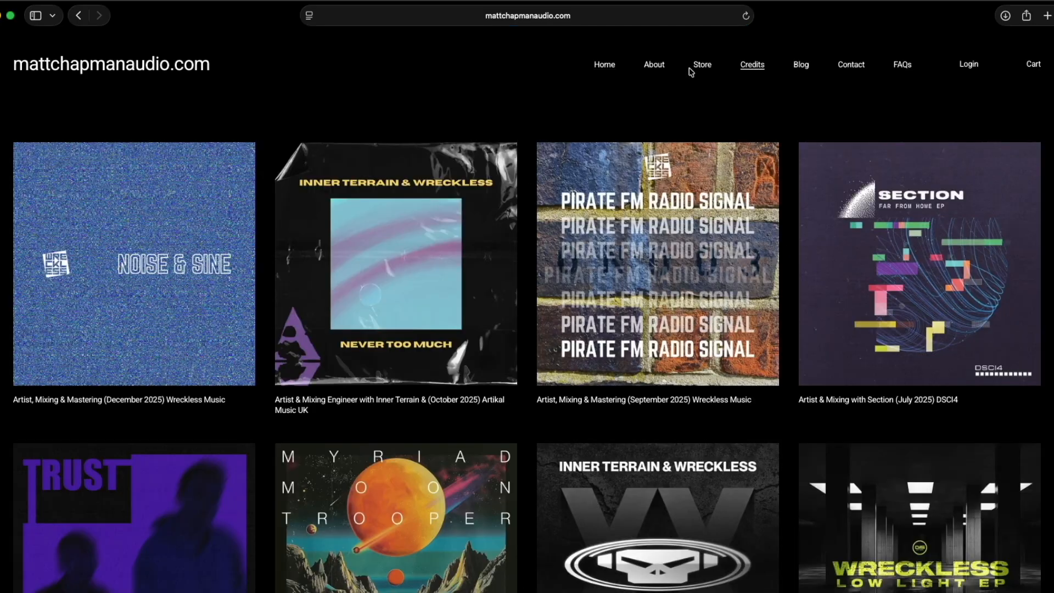
- Switch to the browser and look through the Store, Blog and Contact pages of mattchapmanaudio.com
{"action": "left_click", "coordinate": [702, 66]}
{"action": "scroll", "coordinate": [687, 265], "scroll_direction": "down", "scroll_amount": 2}
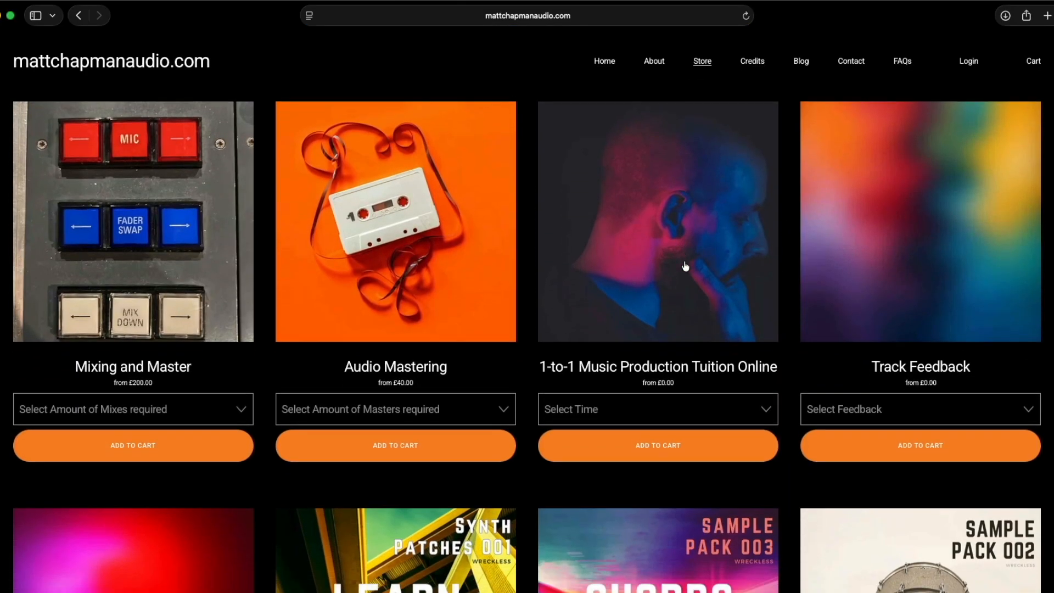
{"action": "left_click", "coordinate": [801, 61]}
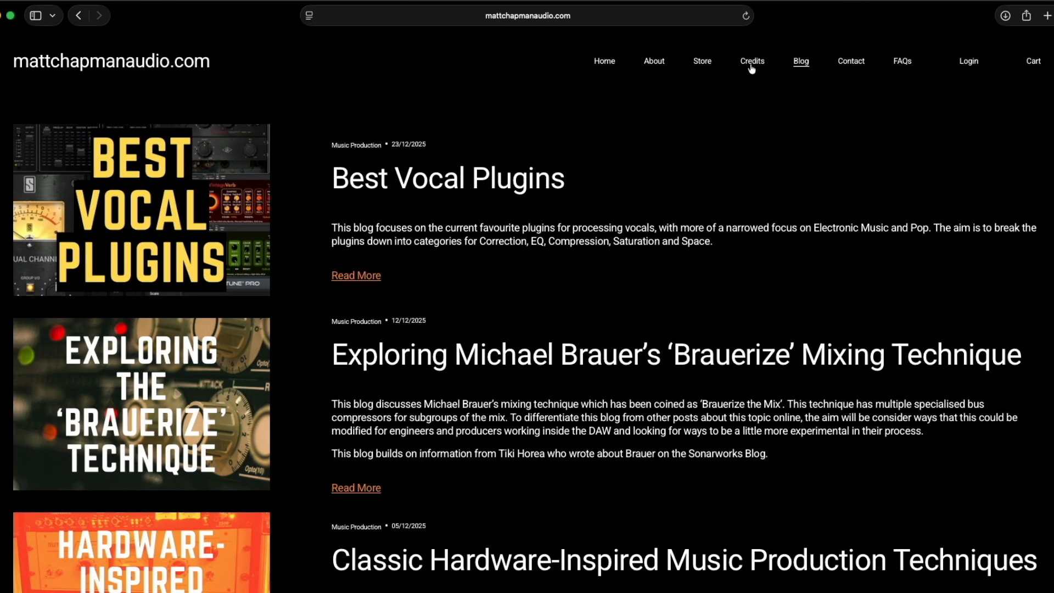
{"action": "left_click", "coordinate": [705, 63]}
{"action": "left_click", "coordinate": [851, 64]}
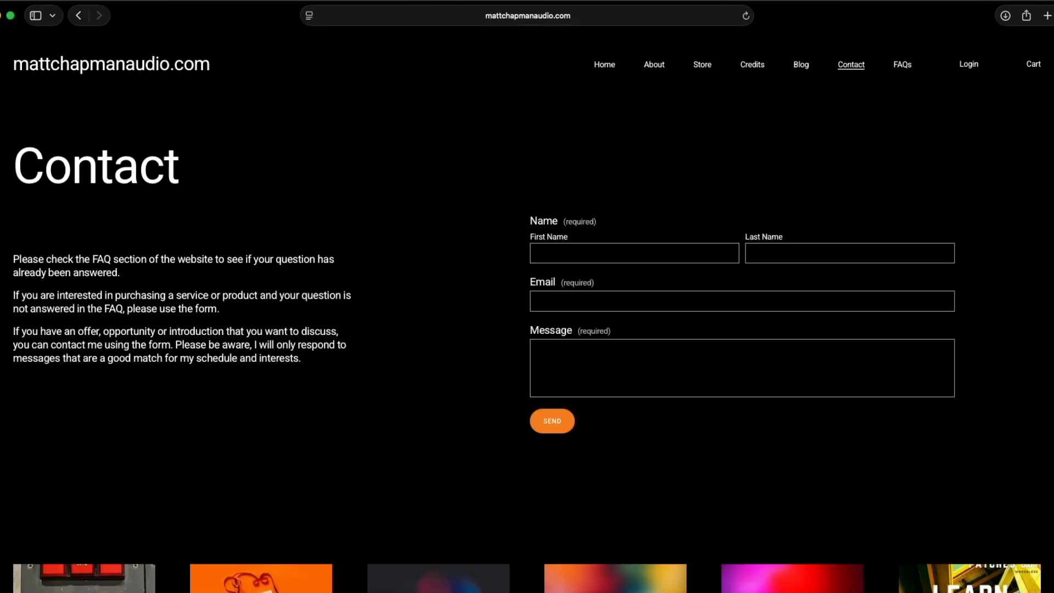
{"action": "scroll", "coordinate": [527, 362], "scroll_direction": "down", "scroll_amount": 1}
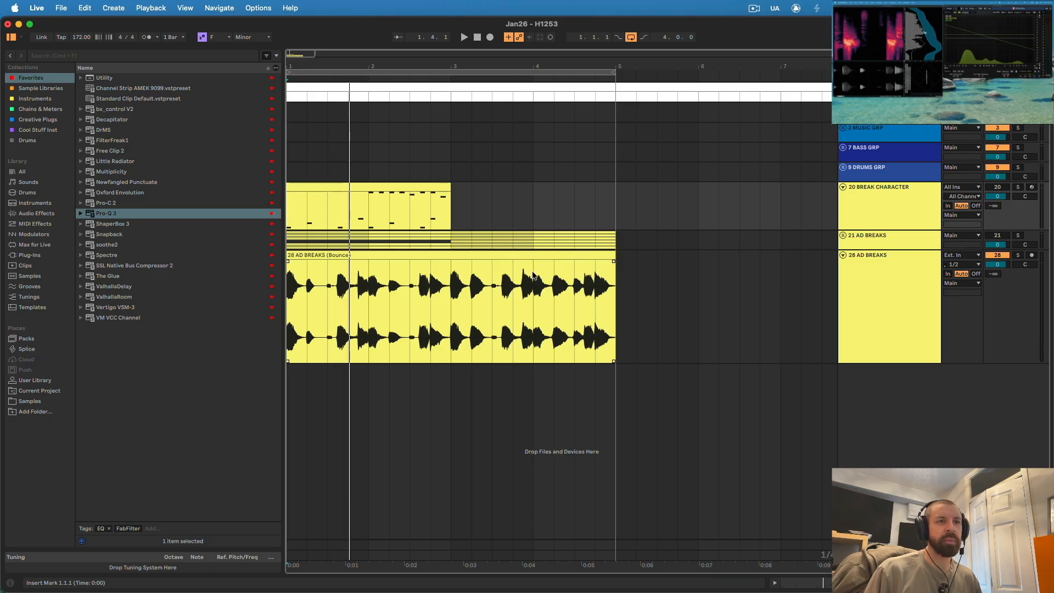
- Return to Ableton Live, unfold DRUMS GRP, move the bounced AD BREAKS track into it above KICK 1, and play the loop
{"action": "left_click", "coordinate": [871, 175]}
{"action": "left_click", "coordinate": [844, 168]}
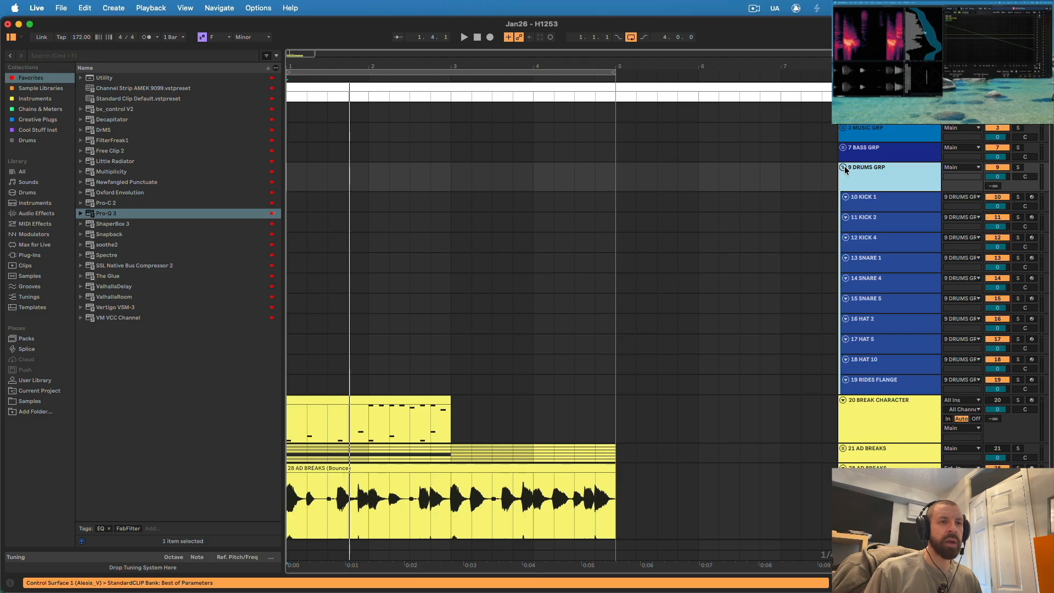
{"action": "left_click", "coordinate": [883, 201]}
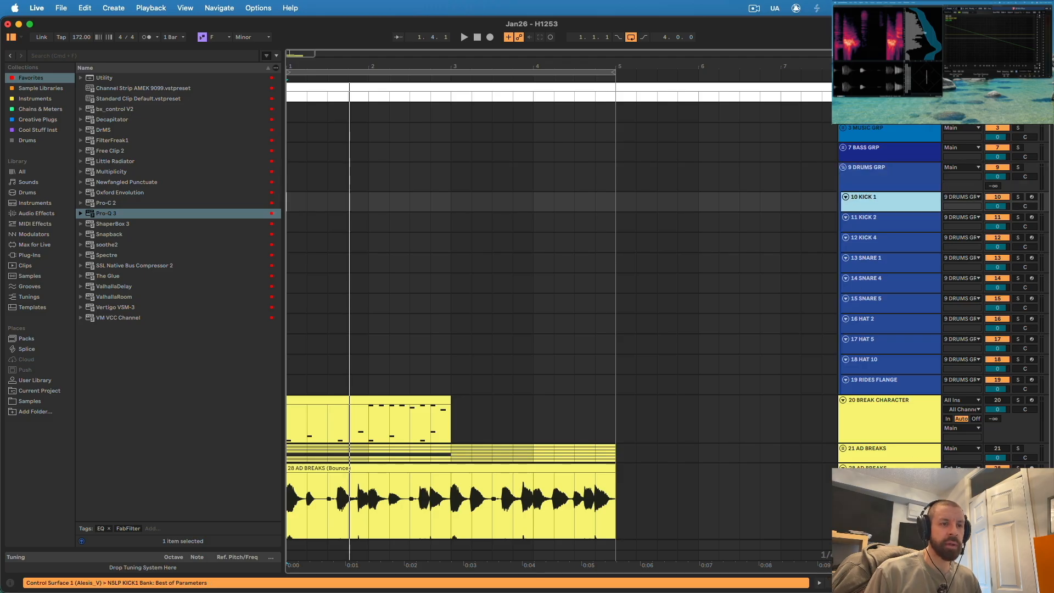
{"action": "left_click_drag", "start_coordinate": [891, 478], "coordinate": [909, 196]}
{"action": "key", "text": "space"}
{"action": "key", "text": "space"}
- Open StandardCLIP on DRUMS GRP, check its input and output levels during playback, and close it
{"action": "left_click", "coordinate": [889, 179]}
{"action": "key", "text": "shift+Tab"}
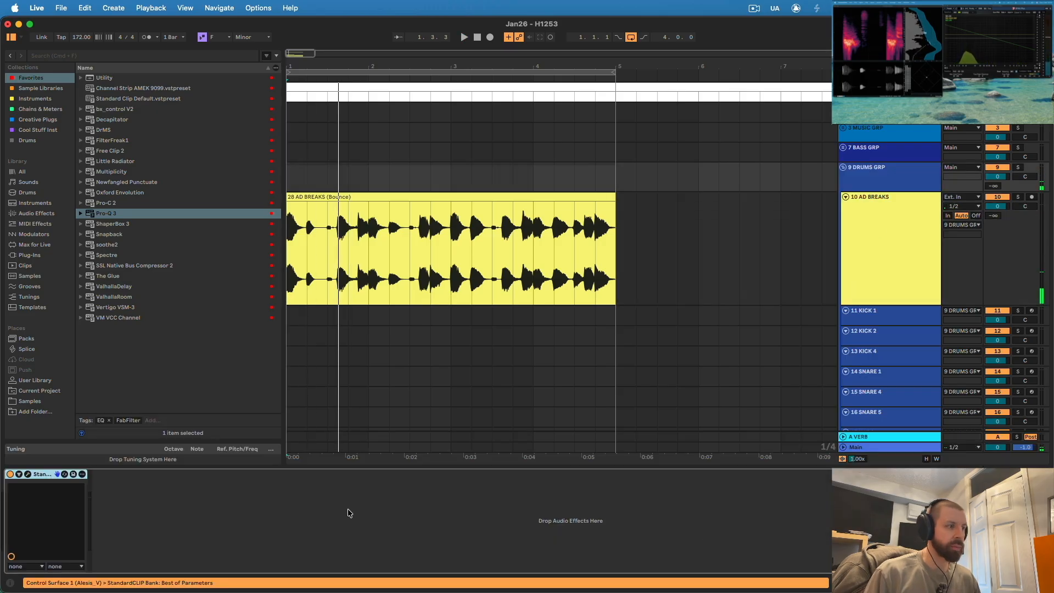
{"action": "left_click", "coordinate": [28, 476]}
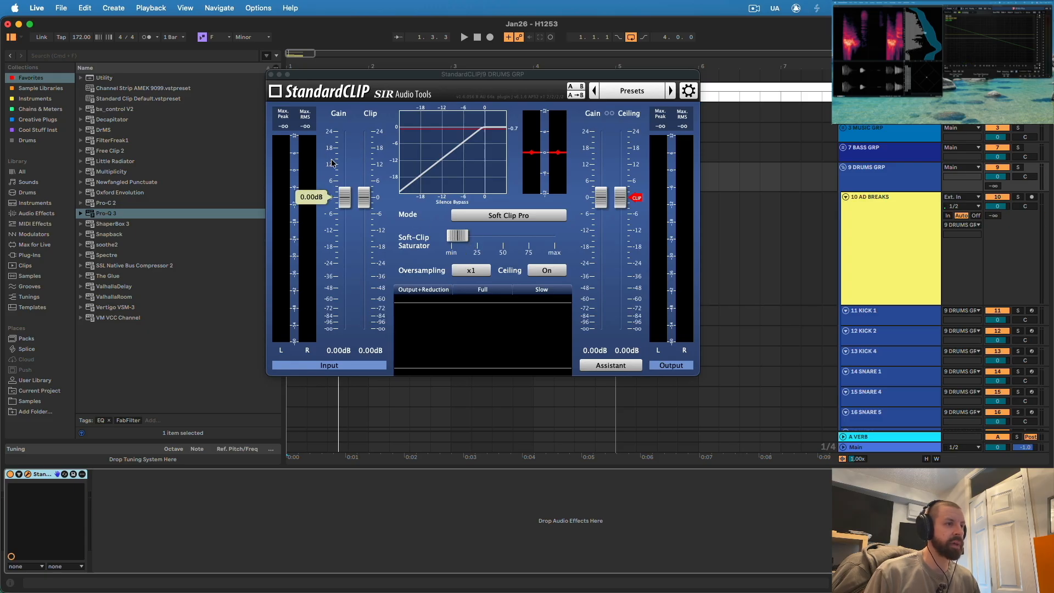
{"action": "key", "text": "space"}
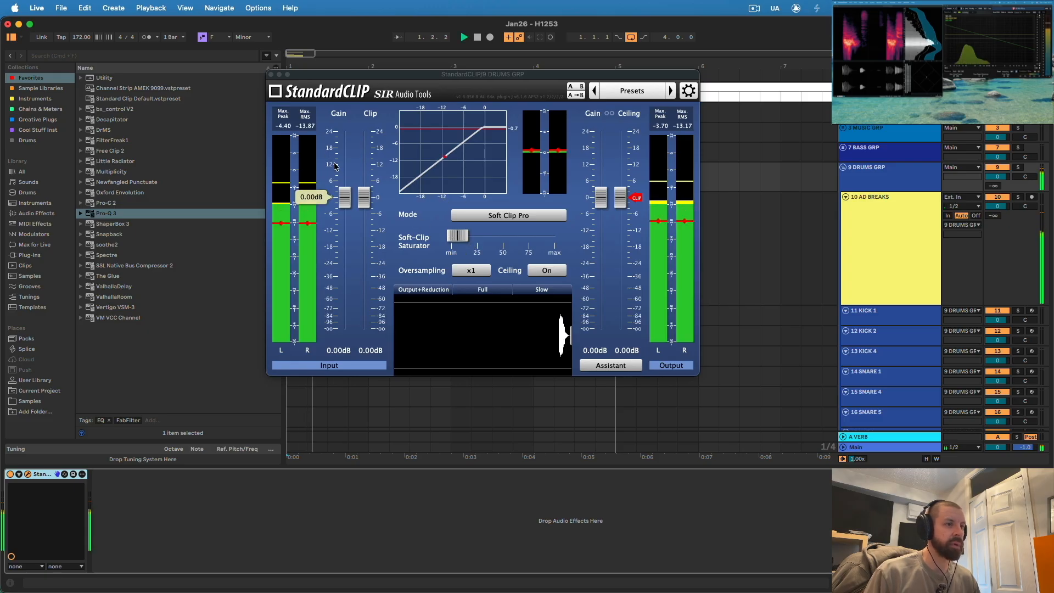
{"action": "left_click", "coordinate": [270, 75]}
{"action": "key", "text": "space"}
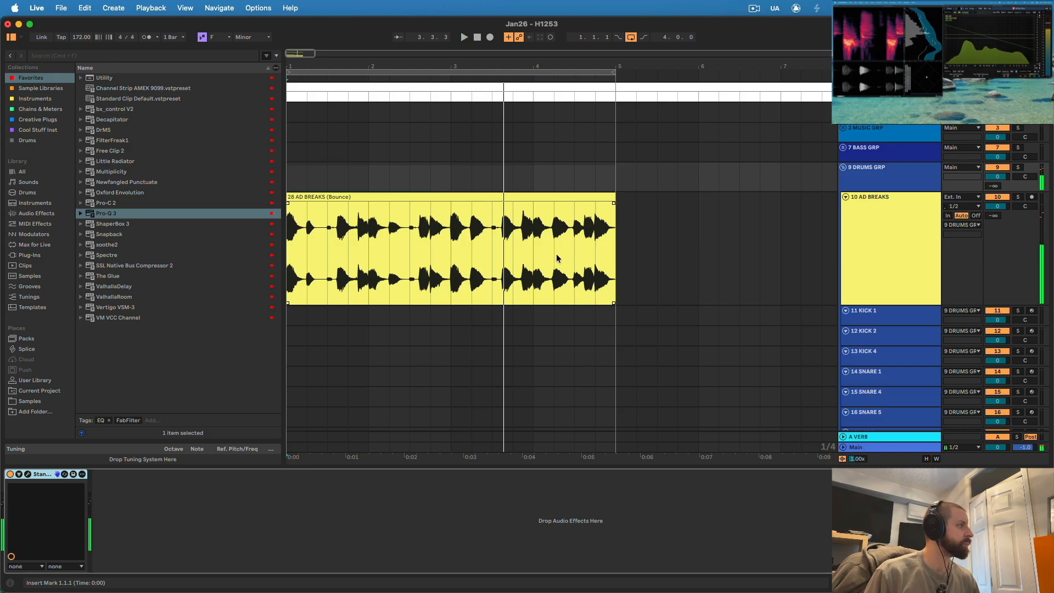
- Select the KICK 1 track below AD BREAKS and arm it for recording
{"action": "scroll", "coordinate": [814, 232], "scroll_direction": "down", "scroll_amount": 3}
{"action": "left_click", "coordinate": [851, 257]}
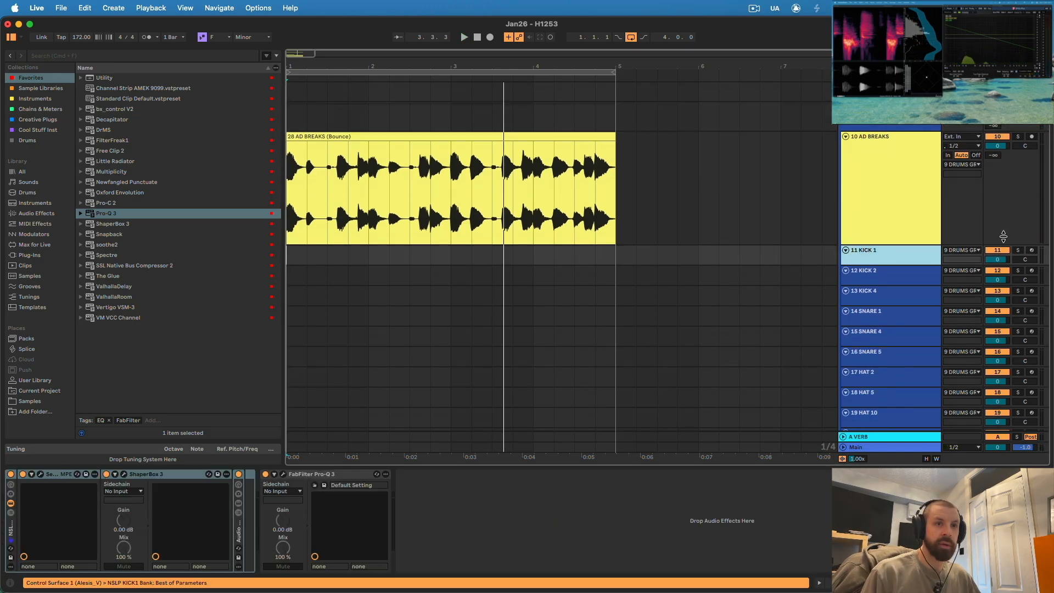
{"action": "left_click", "coordinate": [1031, 250]}
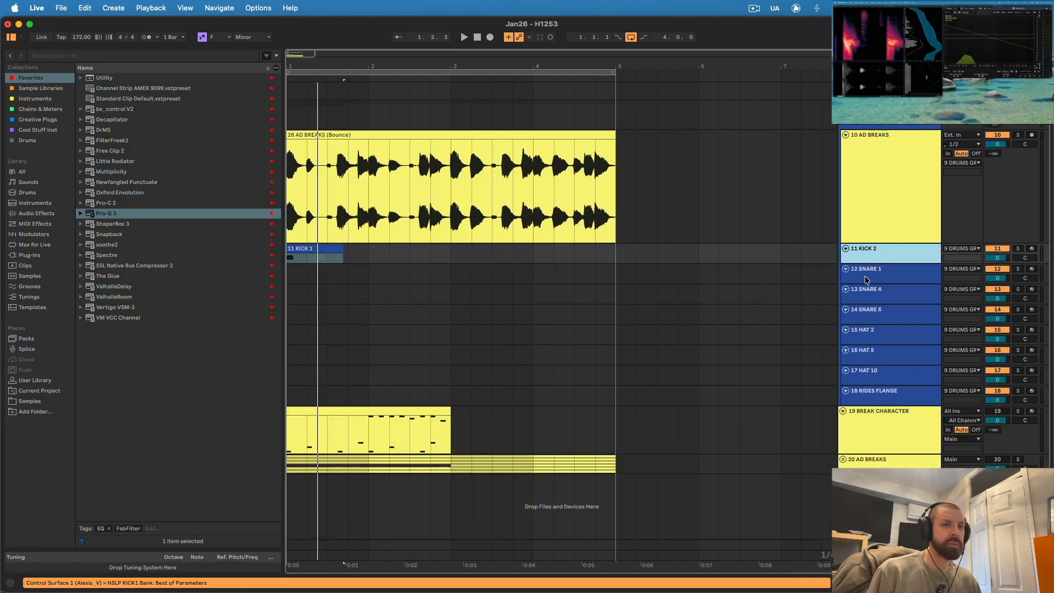
- Inspect the Serum 2 kick patch on the KICK 2 track, close it and play the kick with the break
{"action": "key", "text": "shift+Tab"}
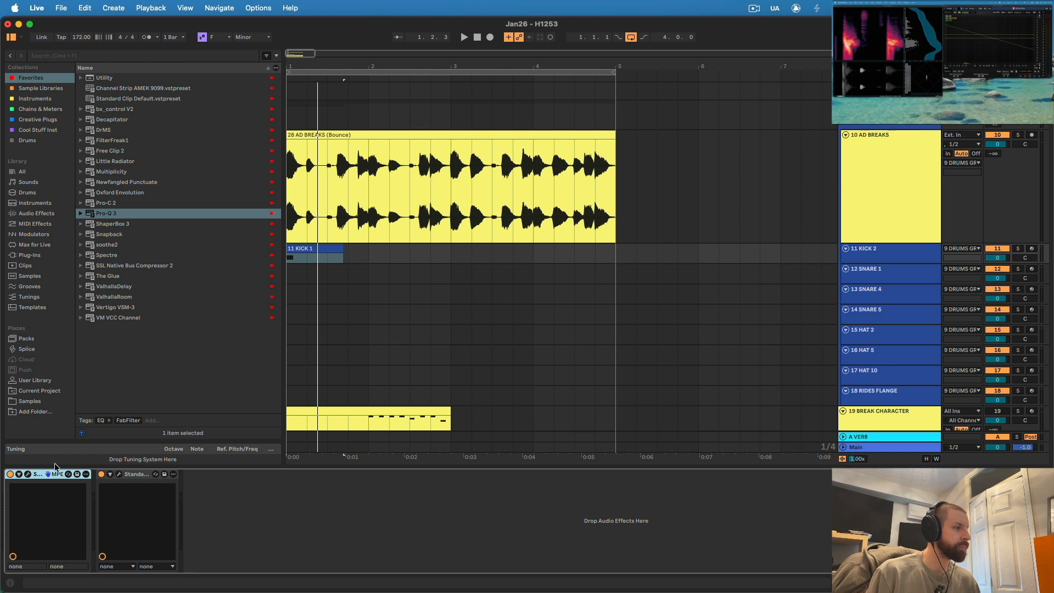
{"action": "left_click", "coordinate": [28, 476]}
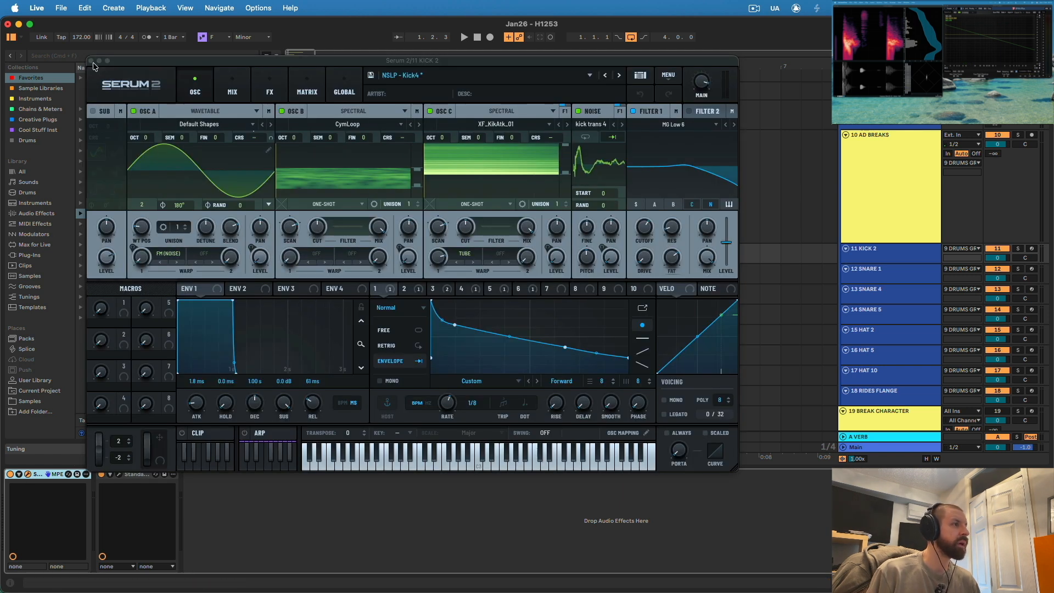
{"action": "left_click_drag", "start_coordinate": [205, 63], "coordinate": [317, 59]}
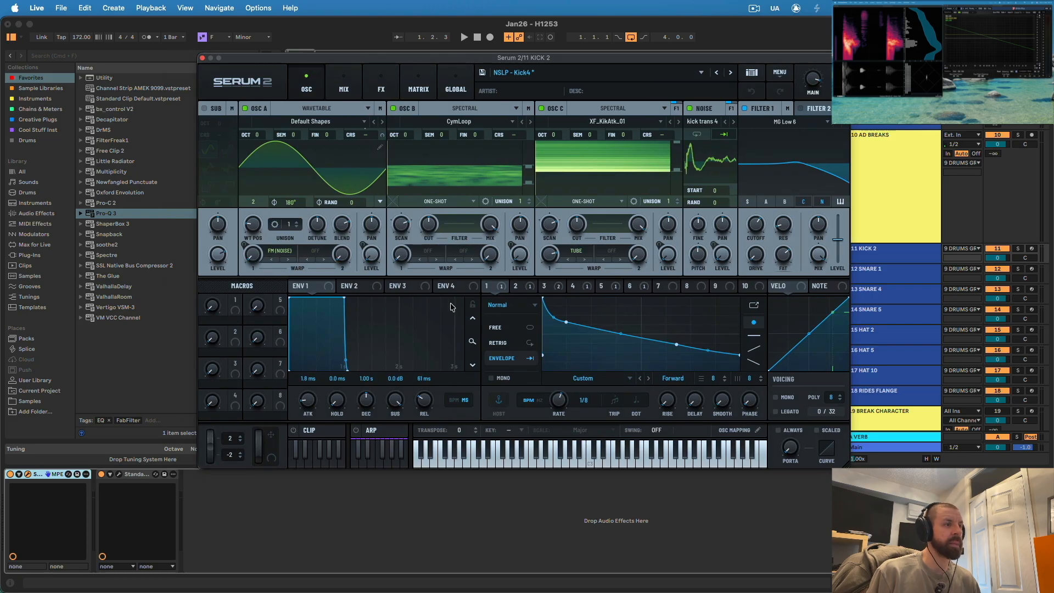
{"action": "left_click", "coordinate": [202, 58]}
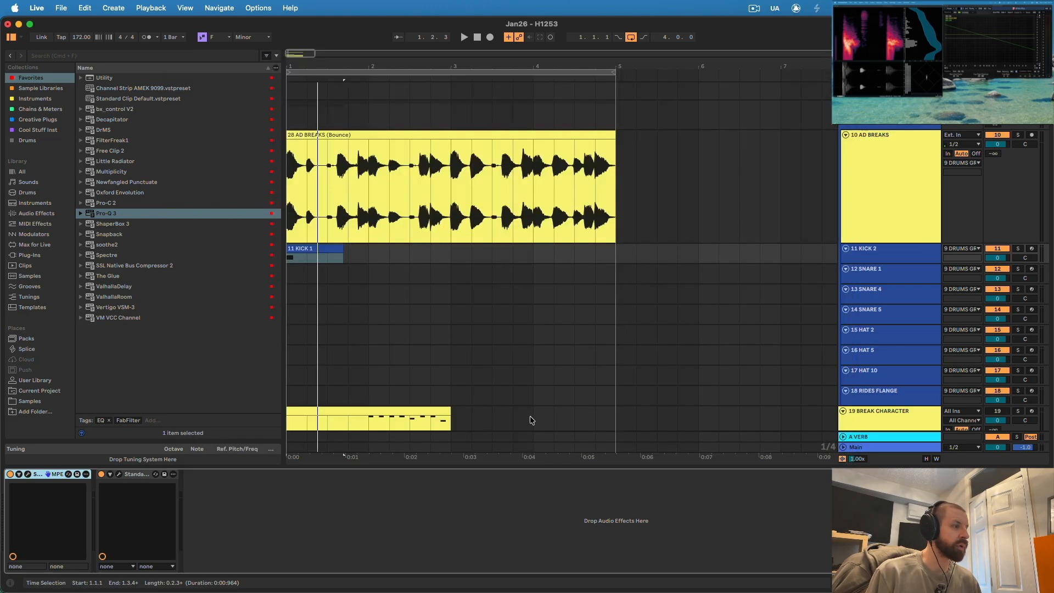
{"action": "key", "text": "space"}
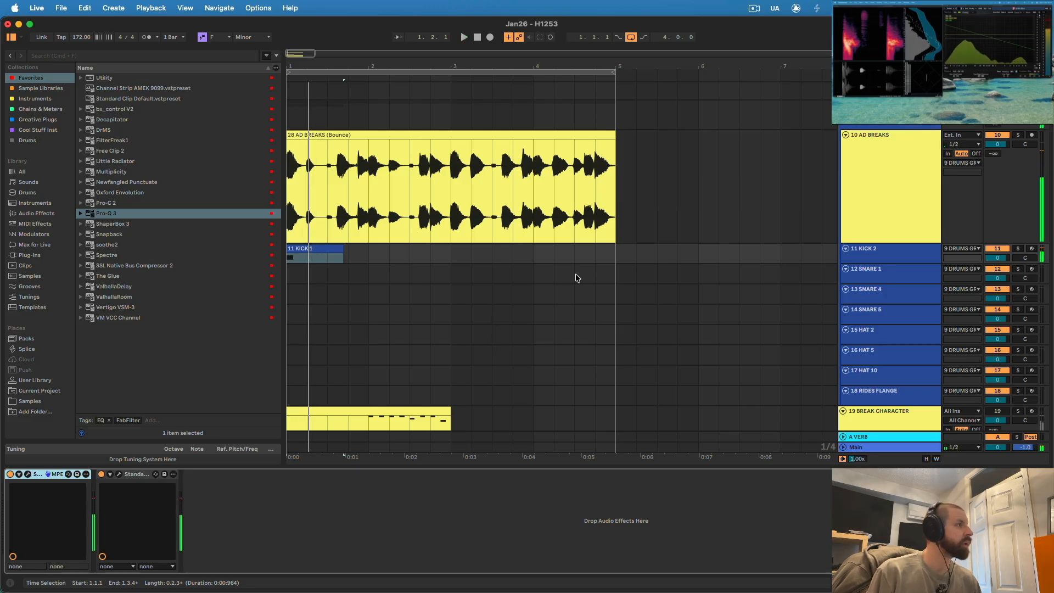
- Enlarge the KICK 2 track, then insert ShaperBox 3 on AD BREAKS with 11 KICK 2 as its sidechain input
{"action": "left_click", "coordinate": [867, 247]}
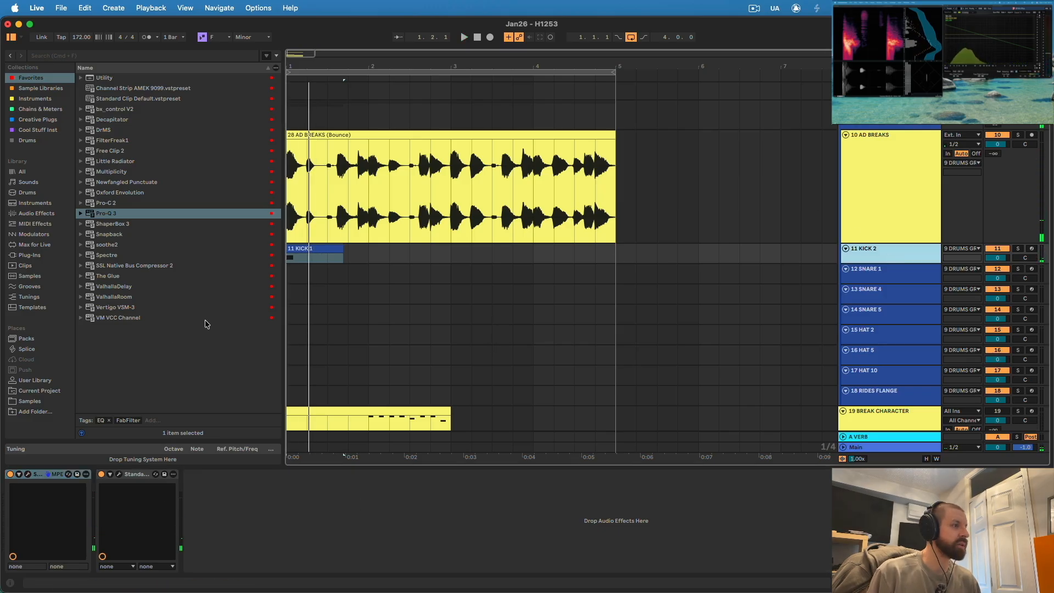
{"action": "left_click_drag", "start_coordinate": [876, 262], "coordinate": [873, 299]}
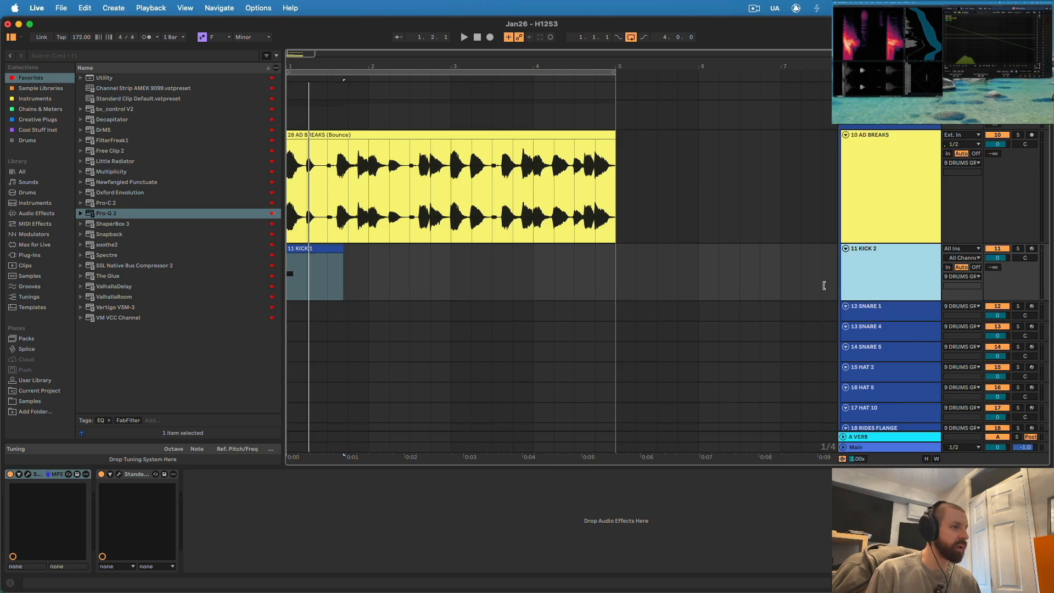
{"action": "left_click", "coordinate": [917, 191]}
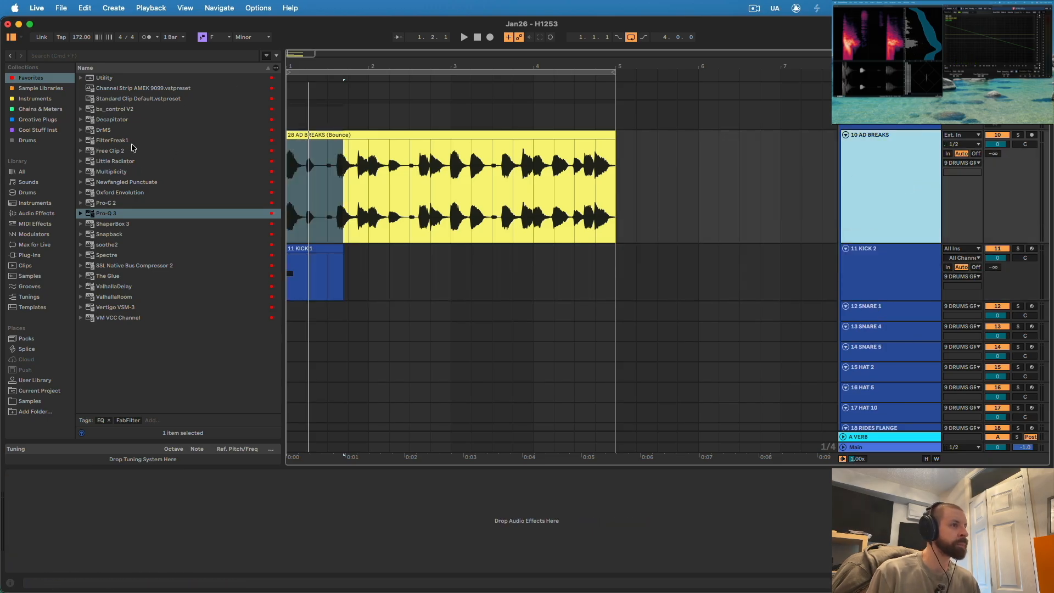
{"action": "left_click", "coordinate": [739, 200]}
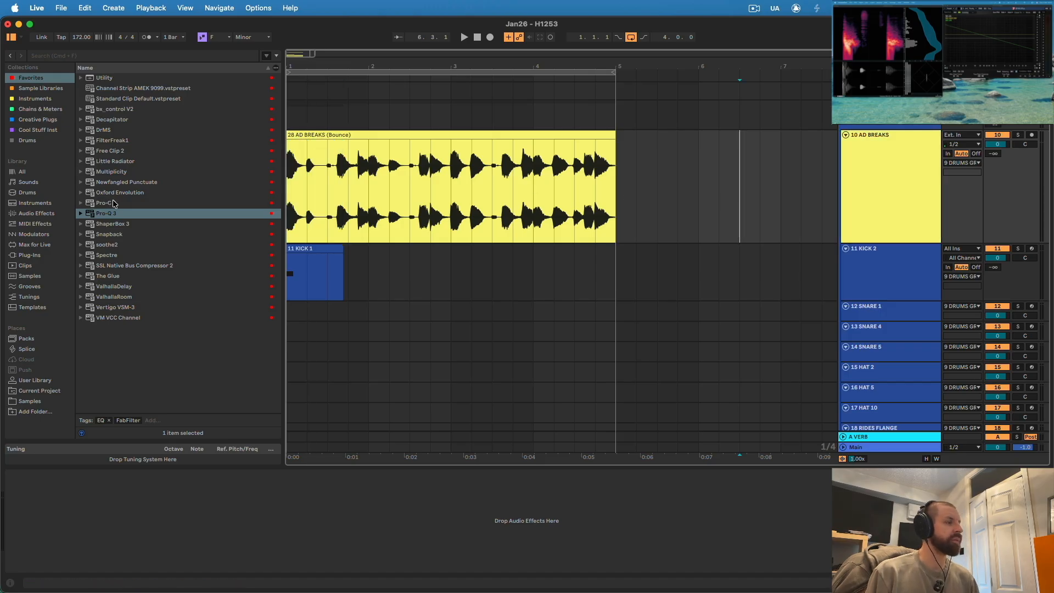
{"action": "left_click_drag", "start_coordinate": [110, 228], "coordinate": [879, 184]}
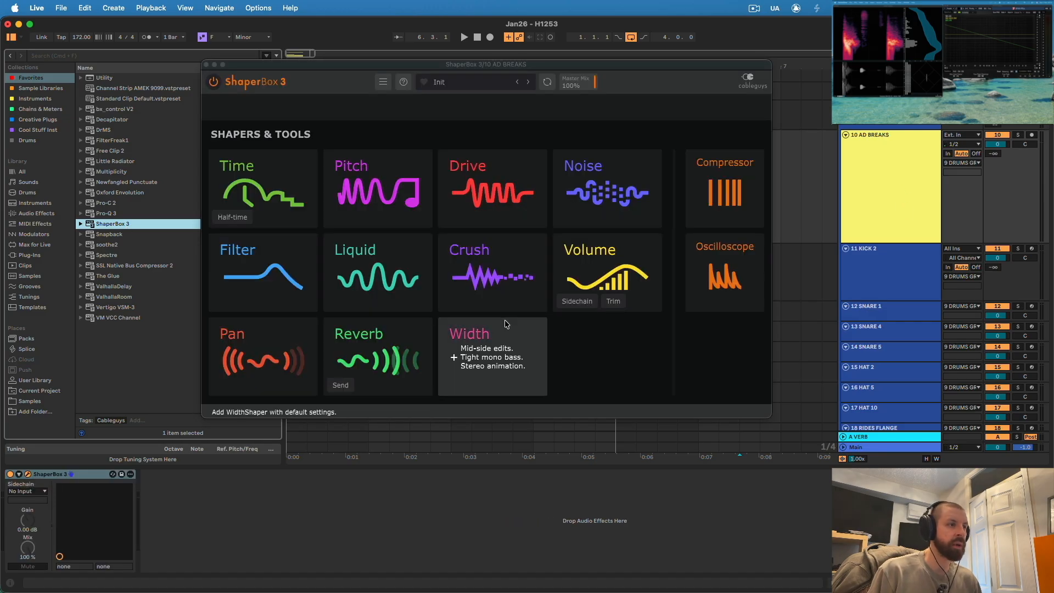
{"action": "left_click", "coordinate": [27, 491]}
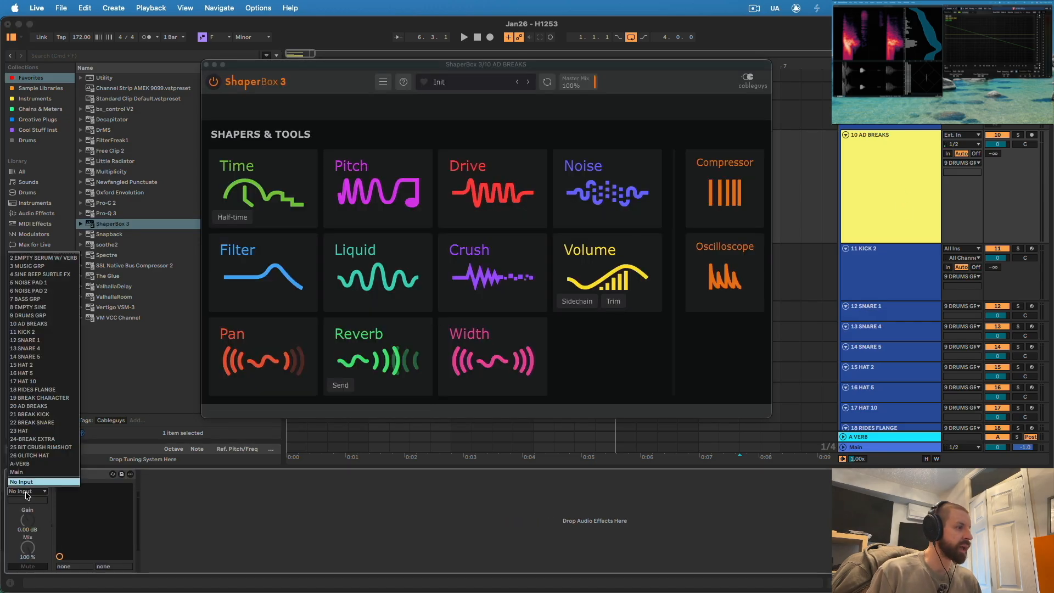
{"action": "left_click", "coordinate": [42, 333]}
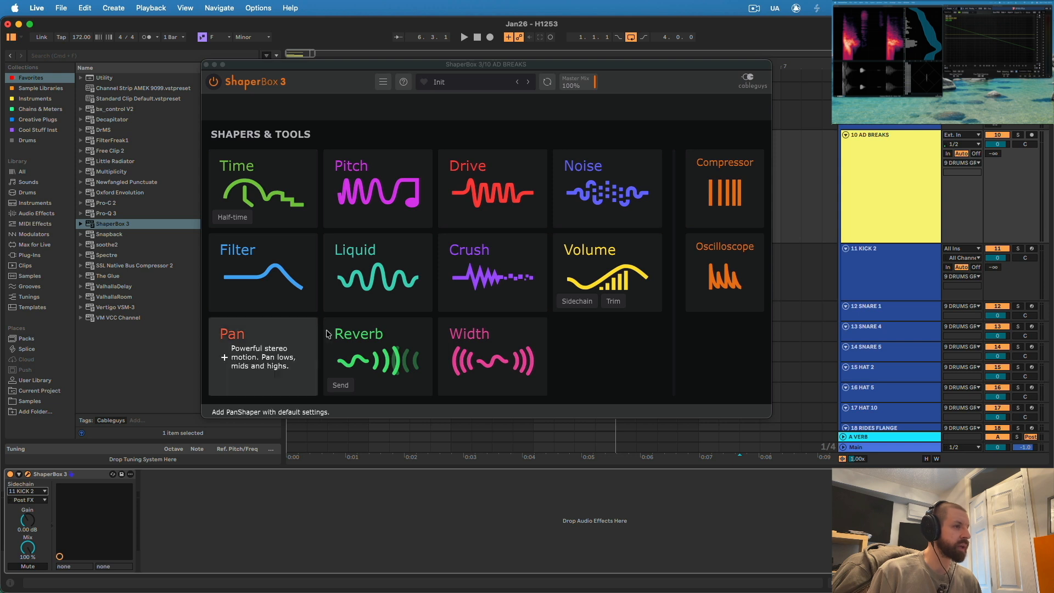
- Add the Volume shaper in ShaperBox 3, move its window clear of the clips and set the playback position to bar 1
{"action": "key", "text": "space"}
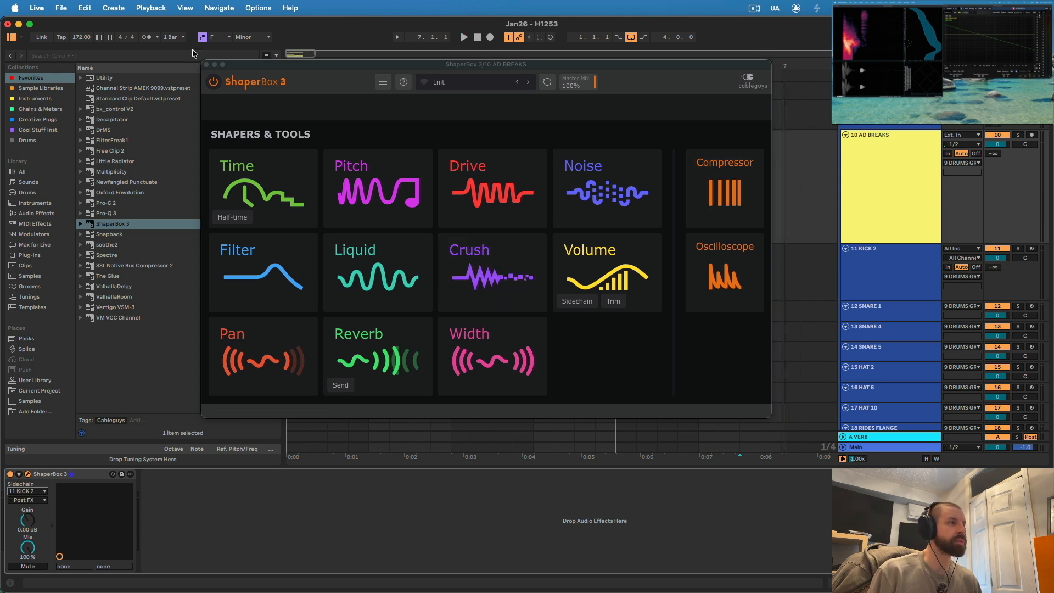
{"action": "left_click", "coordinate": [585, 274]}
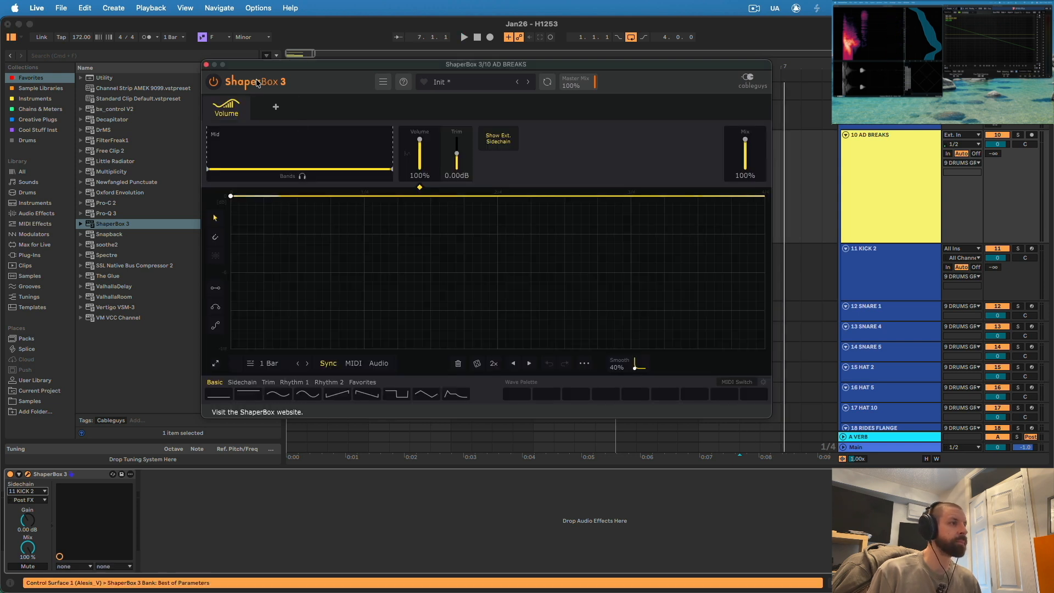
{"action": "left_click_drag", "start_coordinate": [247, 67], "coordinate": [451, 206]}
{"action": "left_click", "coordinate": [334, 76]}
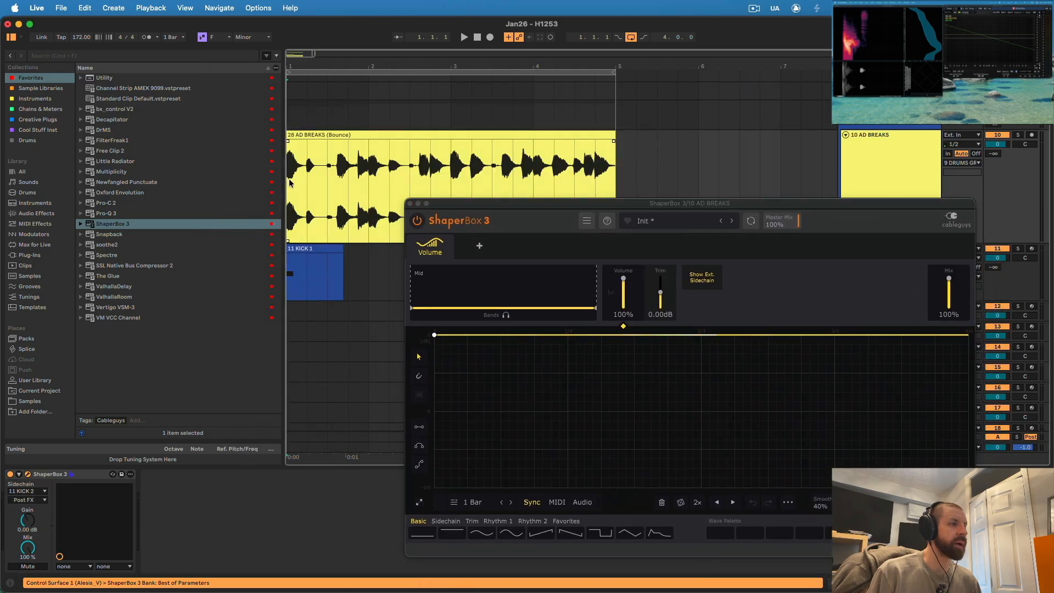
- Move the ShaperBox 3 window aside, load the 1.4 Note Volume Env preset on AD BREAKS and play the loop through it
{"action": "key", "text": "space"}
{"action": "left_click_drag", "start_coordinate": [334, 67], "coordinate": [409, 165]}
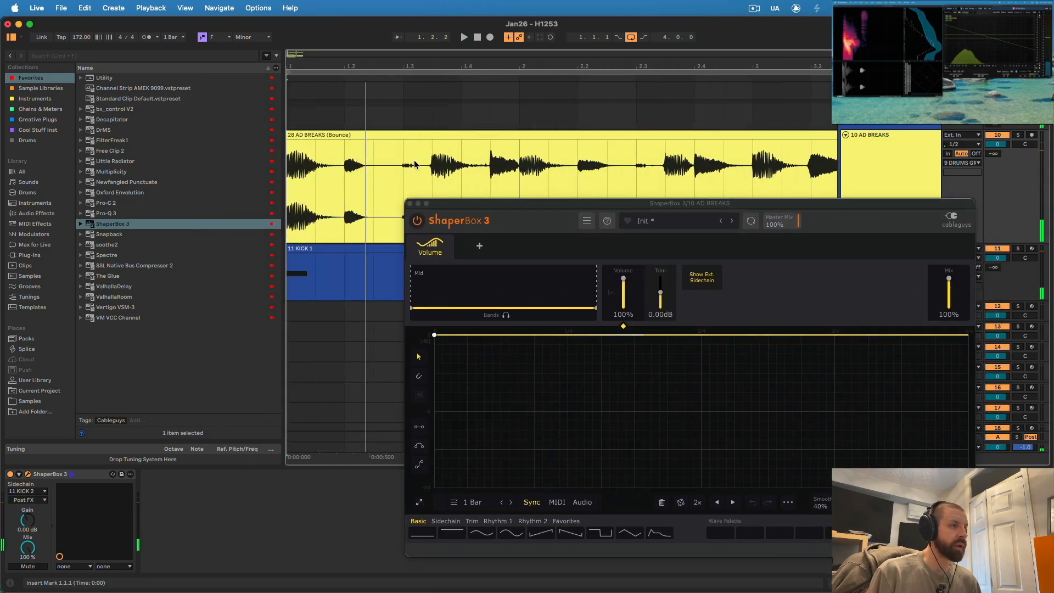
{"action": "key", "text": "space"}
{"action": "left_click_drag", "start_coordinate": [606, 205], "coordinate": [399, 75]}
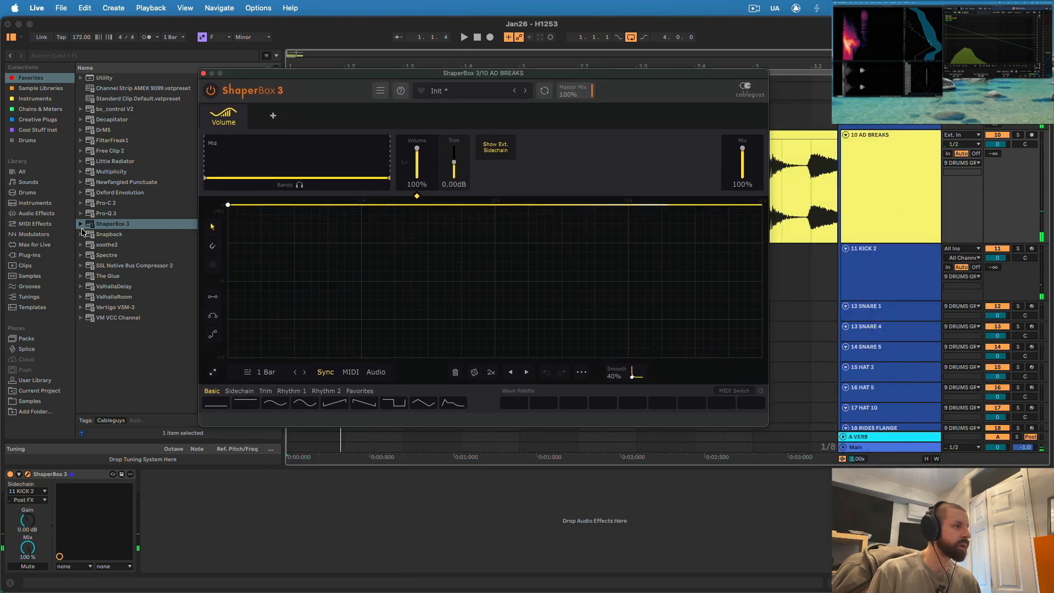
{"action": "left_click", "coordinate": [81, 225]}
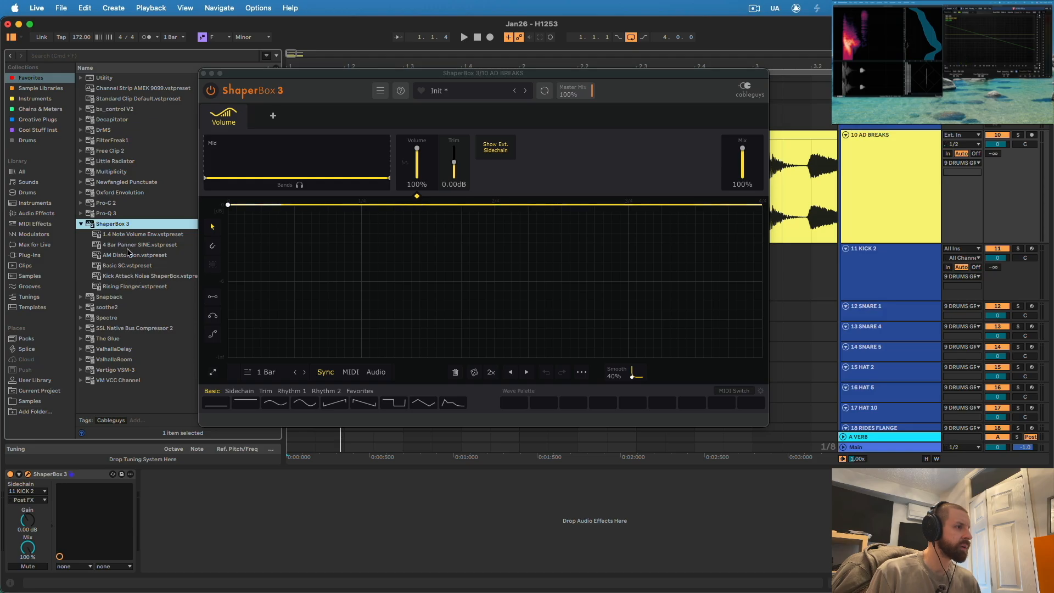
{"action": "left_click_drag", "start_coordinate": [129, 237], "coordinate": [79, 526]}
{"action": "key", "text": "space"}
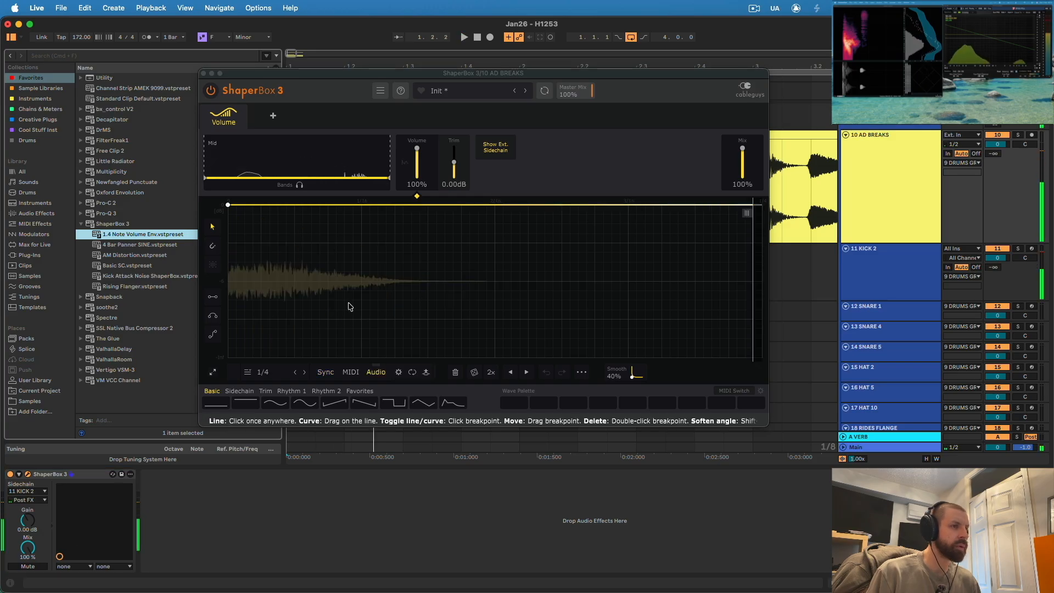
{"action": "key", "text": "space"}
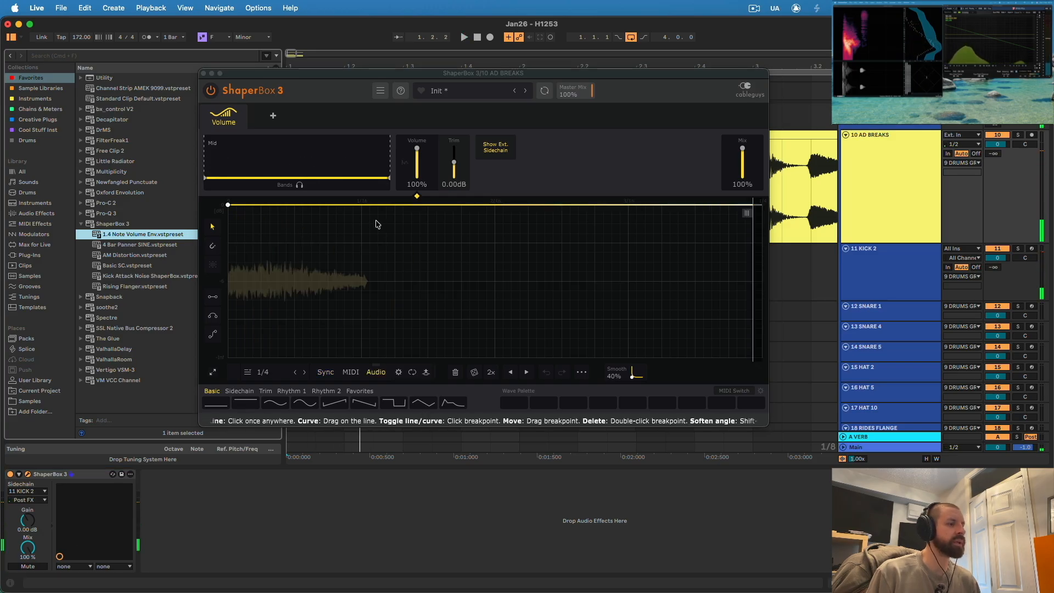
{"action": "key", "text": "space"}
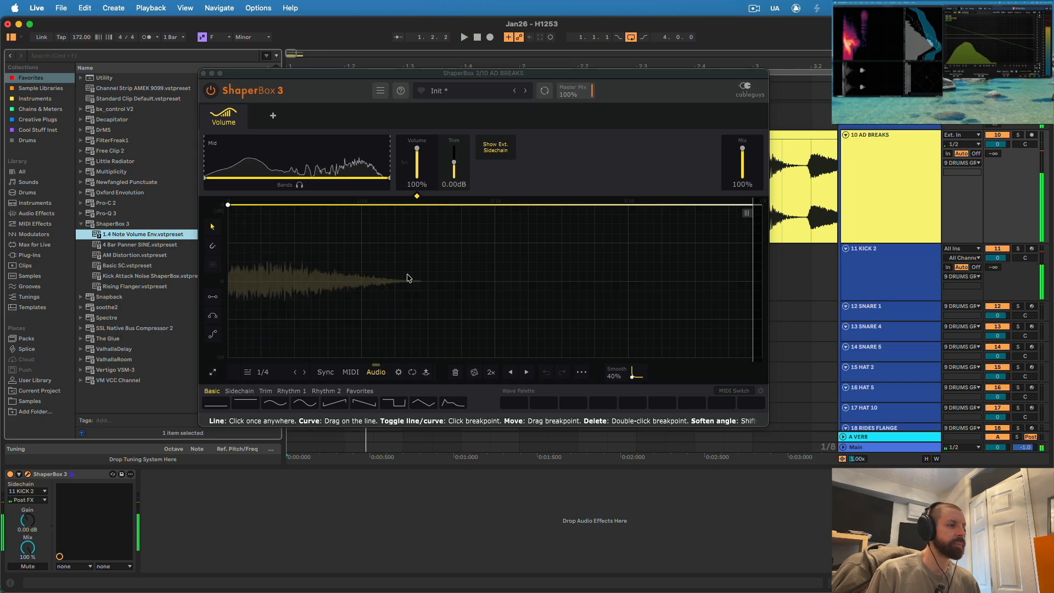
- Trigger the Volume shaper from the external sidechain and draw a curve that rises from silence to full volume
{"action": "left_click", "coordinate": [426, 373]}
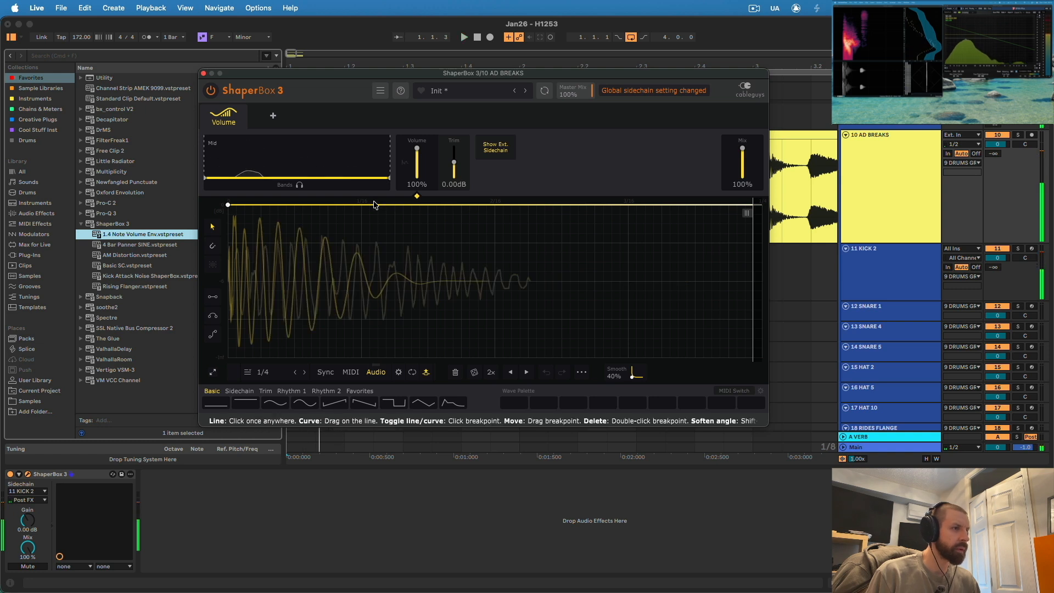
{"action": "left_click_drag", "start_coordinate": [228, 205], "coordinate": [228, 357]}
{"action": "left_click_drag", "start_coordinate": [630, 247], "coordinate": [762, 205]}
{"action": "left_click_drag", "start_coordinate": [271, 306], "coordinate": [303, 358]}
{"action": "key", "text": "space"}
- Refine the ducking curve during playback so it swells back to full volume about a sixteenth note in, then close ShaperBox 3
{"action": "key", "text": "space"}
{"action": "key", "text": "space"}
{"action": "key", "text": "space"}
{"action": "key", "text": "space"}
{"action": "key", "text": "space"}
{"action": "key", "text": "space"}
{"action": "left_click_drag", "start_coordinate": [361, 204], "coordinate": [416, 205]}
{"action": "key", "text": "space"}
{"action": "key", "text": "space"}
{"action": "key", "text": "space"}
{"action": "key", "text": "space"}
{"action": "left_click_drag", "start_coordinate": [303, 357], "coordinate": [358, 357]}
{"action": "left_click_drag", "start_coordinate": [417, 205], "coordinate": [362, 205]}
{"action": "key", "text": "space"}
{"action": "key", "text": "space"}
{"action": "left_click", "coordinate": [355, 356]}
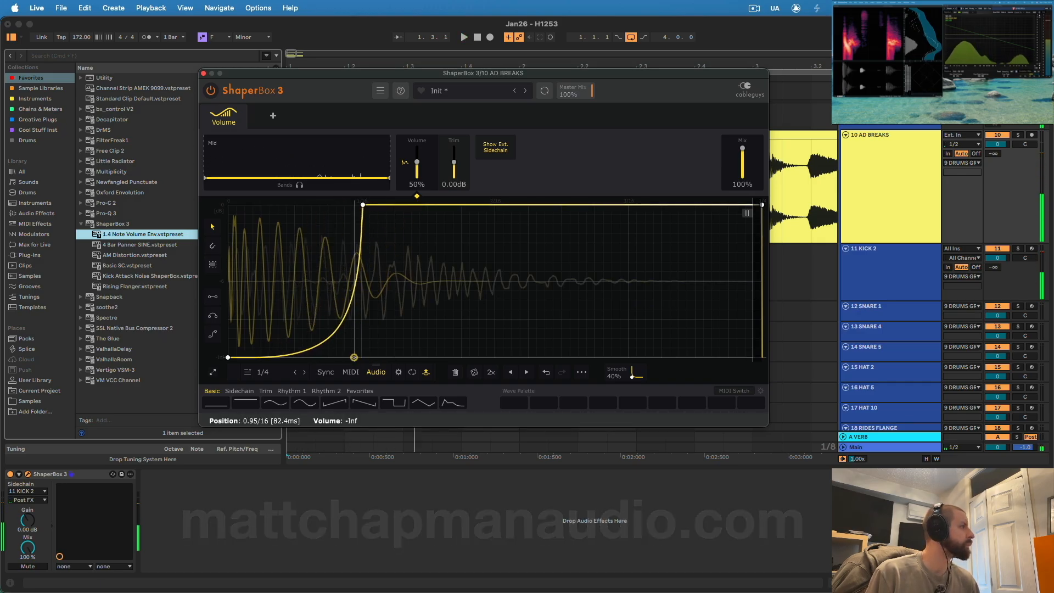
{"action": "key", "text": "space"}
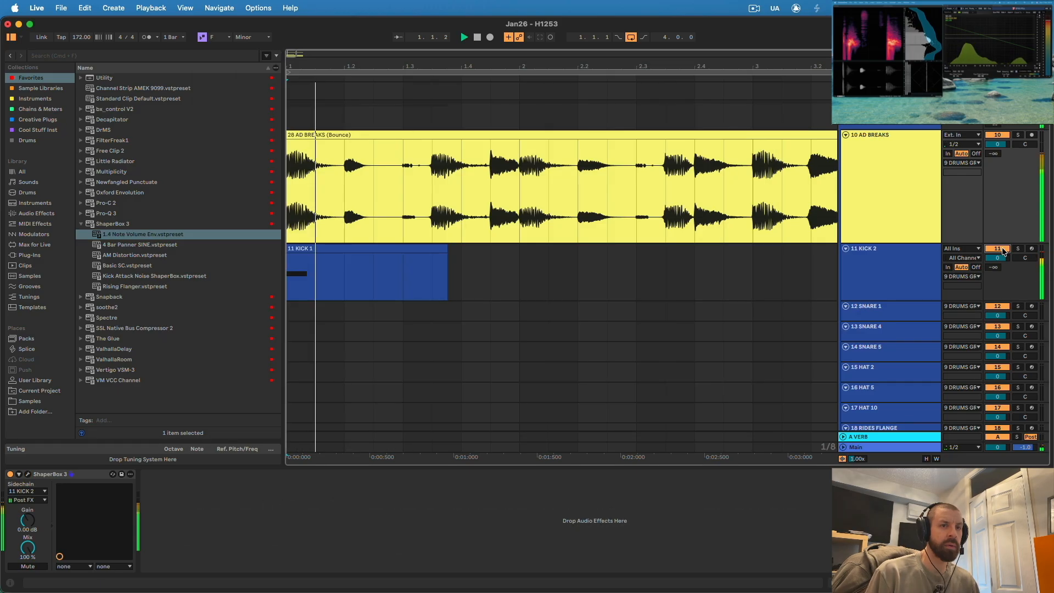
{"action": "key", "text": "space"}
{"action": "key", "text": "space"}
{"action": "key", "text": "space"}
{"action": "key", "text": "space"}
{"action": "key", "text": "space"}
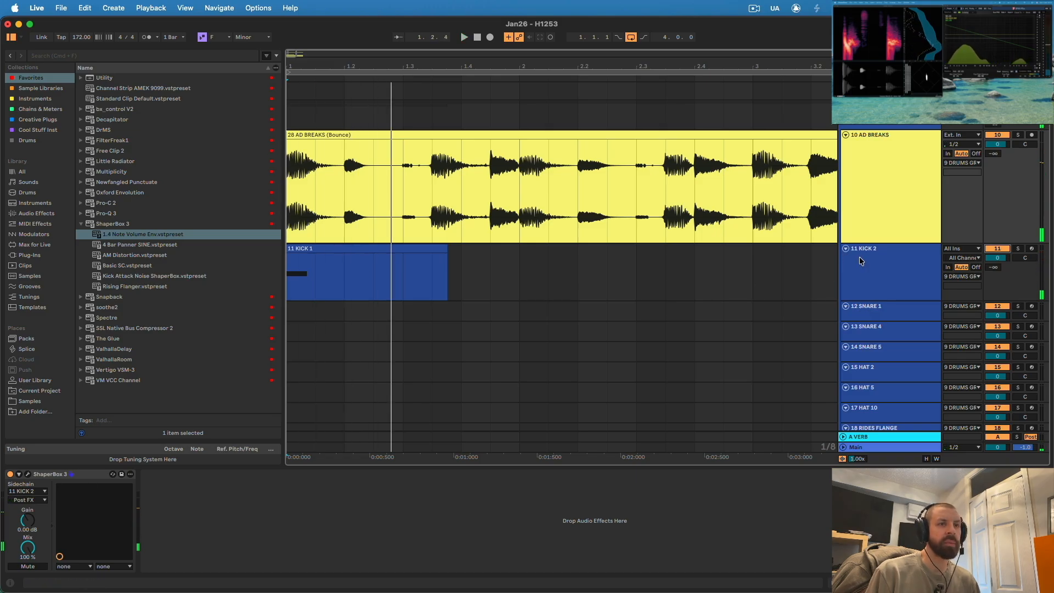
- Open the Serum 2 patch on KICK 2 and examine the curves of LFOs 2, 3 and 4
{"action": "left_click", "coordinate": [859, 260]}
{"action": "left_click", "coordinate": [27, 475]}
{"action": "key", "text": "space"}
{"action": "key", "text": "space"}
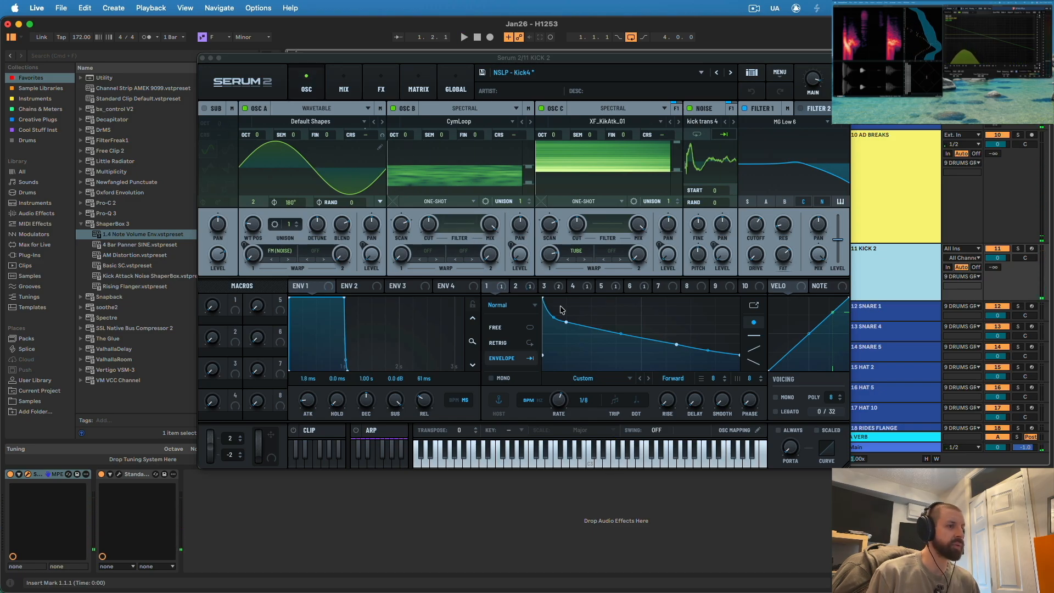
{"action": "left_click", "coordinate": [530, 289]}
{"action": "left_click", "coordinate": [558, 289]}
{"action": "left_click", "coordinate": [586, 287]}
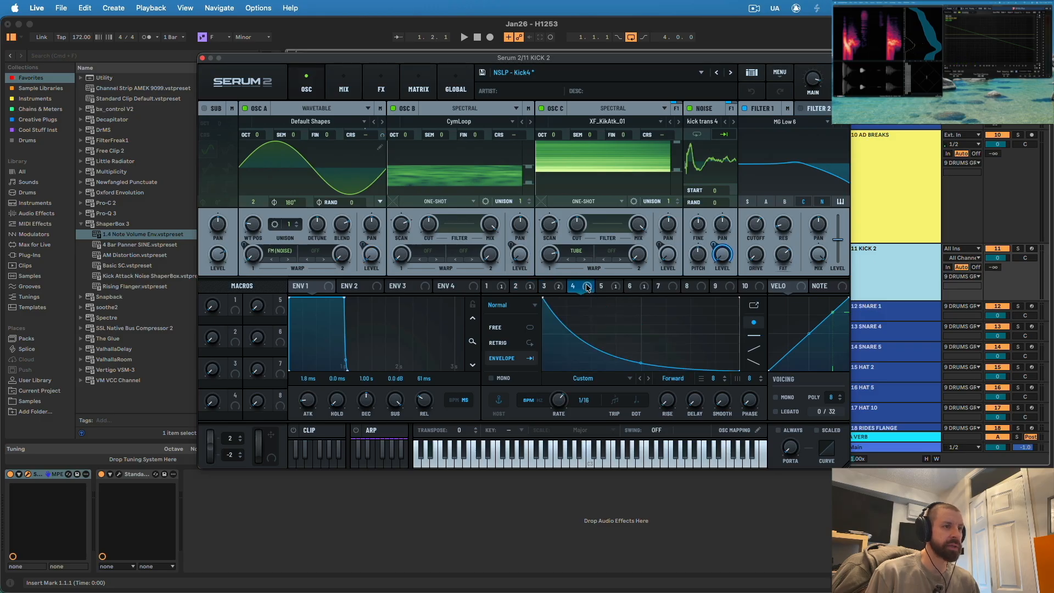
- Reshape the LFO 1 curve in the Serum 2 kick patch while the loop plays, then close the patch
{"action": "key", "text": "space"}
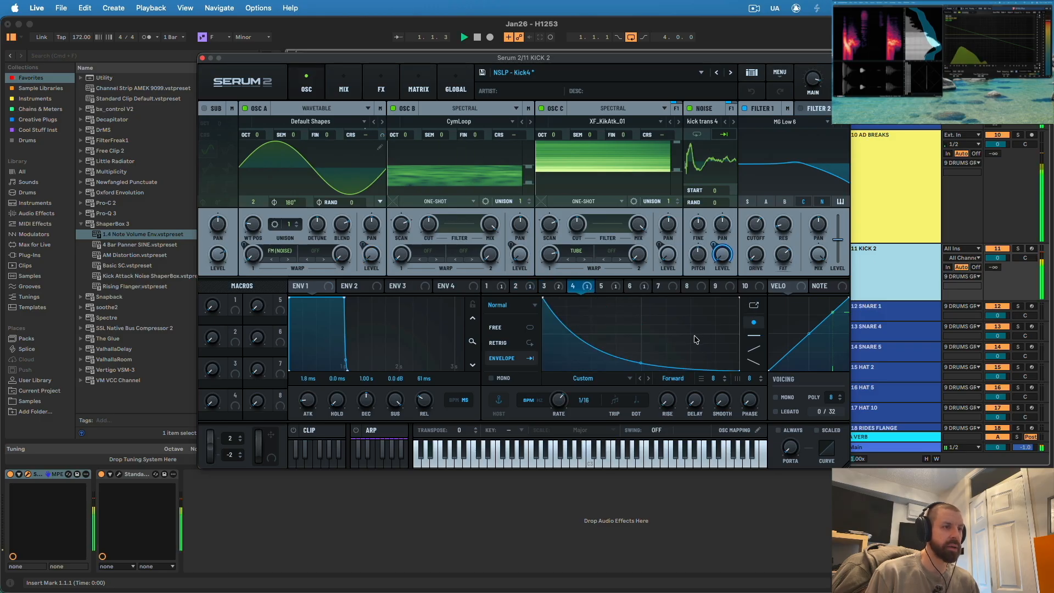
{"action": "mouse_move", "coordinate": [643, 354]}
{"action": "left_mouse_down"}
{"action": "mouse_move", "coordinate": [673, 337]}
{"action": "mouse_move", "coordinate": [639, 335]}
{"action": "left_mouse_up"}
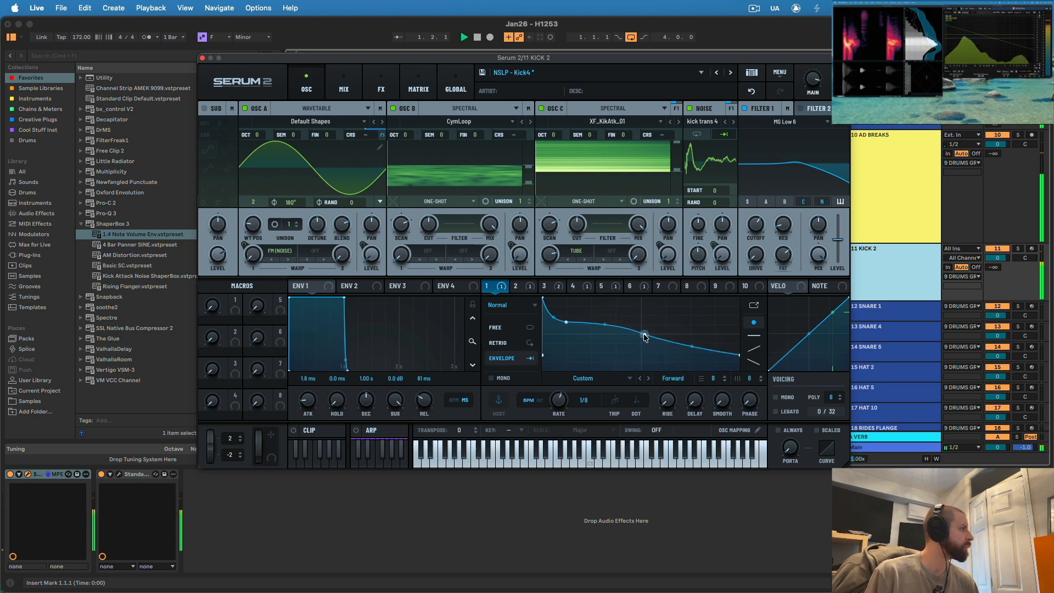
{"action": "left_click_drag", "start_coordinate": [689, 346], "coordinate": [690, 364]}
{"action": "left_click_drag", "start_coordinate": [690, 364], "coordinate": [691, 350]}
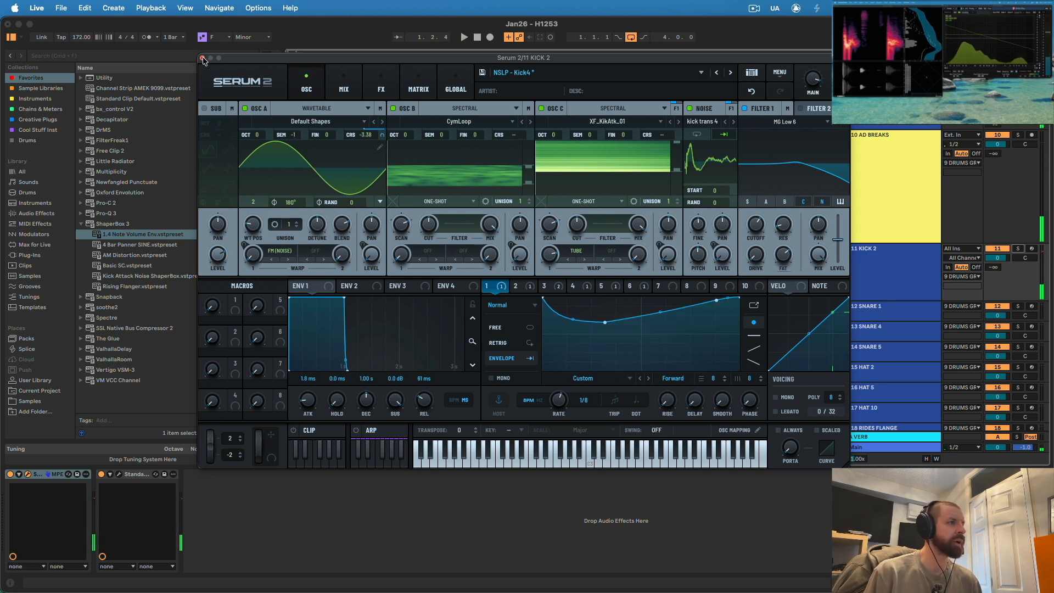
{"action": "left_click", "coordinate": [202, 58]}
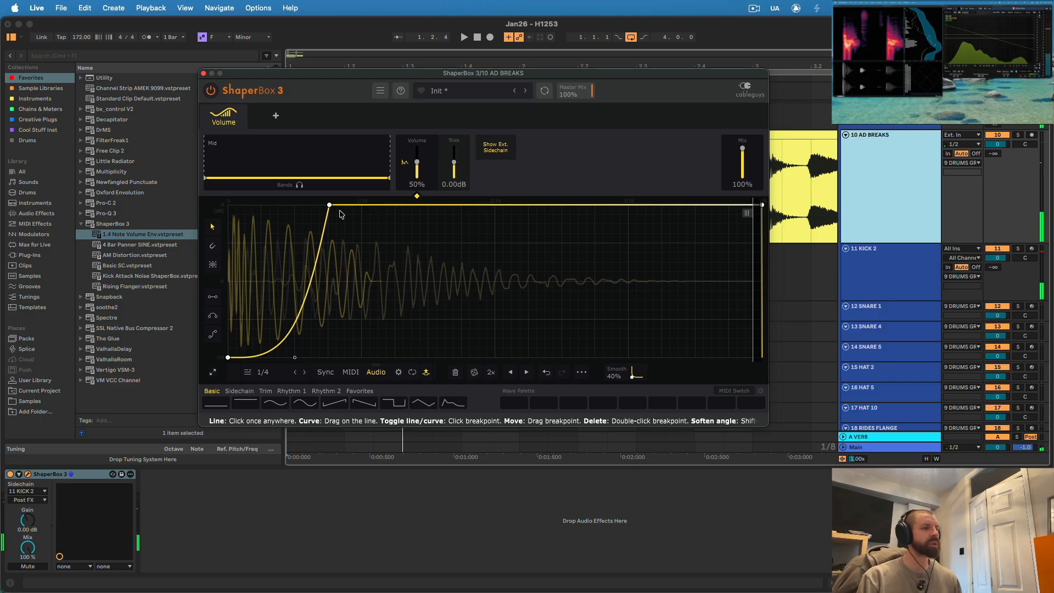
- Add the Time shaper in ShaperBox 3 on AD BREAKS, with a 2.5 ms range and a flat time offset of about -1.808 ms
{"action": "left_click", "coordinate": [203, 74]}
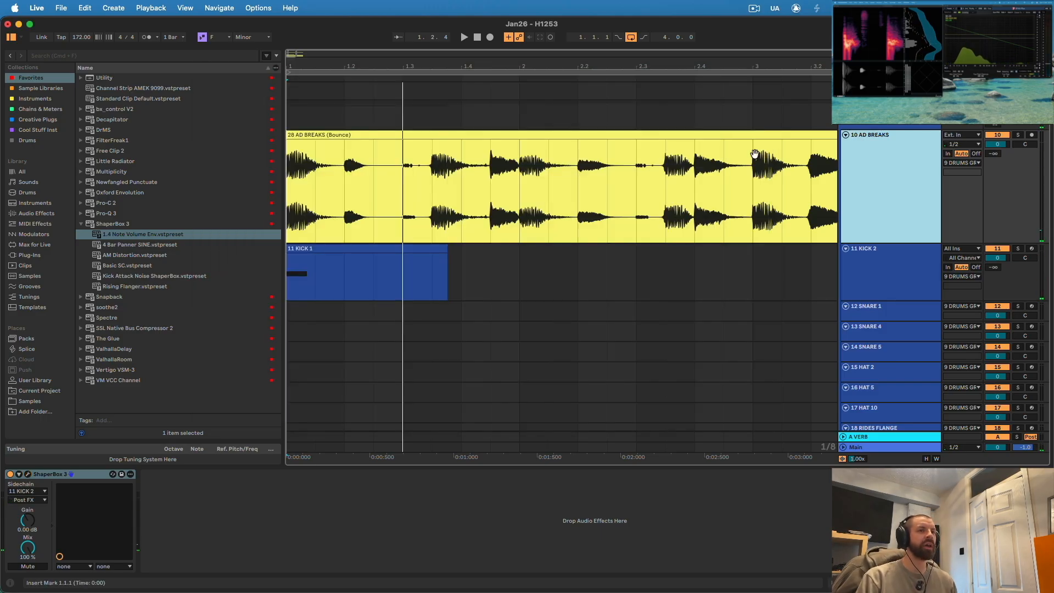
{"action": "left_click", "coordinate": [27, 475]}
{"action": "left_click", "coordinate": [274, 115]}
{"action": "left_click", "coordinate": [269, 199]}
{"action": "key", "text": "space"}
{"action": "key", "text": "space"}
{"action": "left_click", "coordinate": [404, 153]}
{"action": "left_click", "coordinate": [417, 282]}
{"action": "key", "text": "space"}
{"action": "key", "text": "space"}
{"action": "left_click_drag", "start_coordinate": [228, 205], "coordinate": [228, 316]}
{"action": "key", "text": "space"}
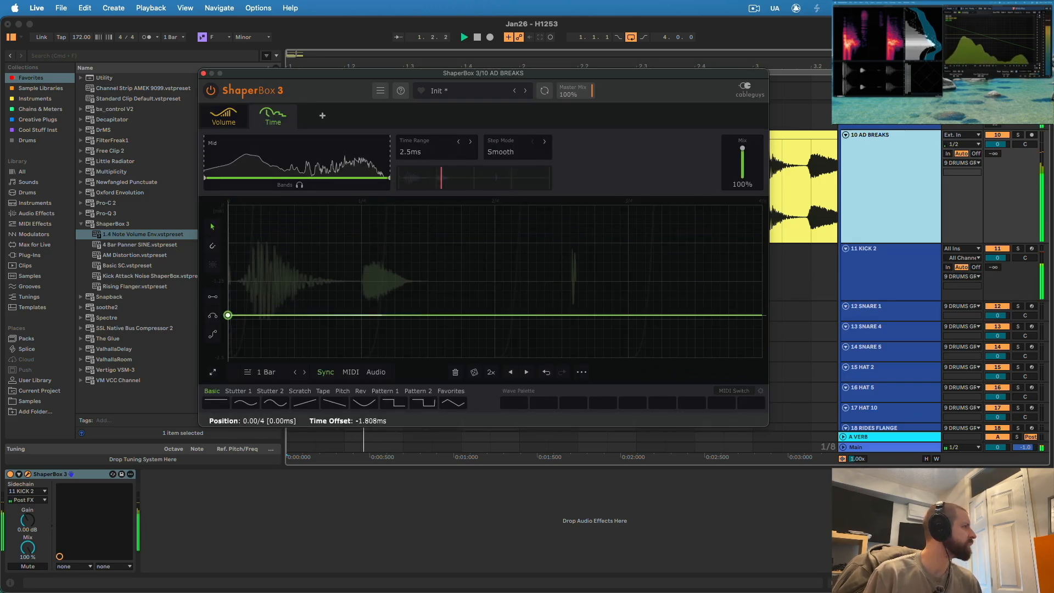
- Place the Time shaper before the Volume shaper, compare the break with Time bypassed and enabled, and close ShaperBox 3
{"action": "left_click_drag", "start_coordinate": [224, 111], "coordinate": [252, 124]}
{"action": "left_click", "coordinate": [207, 111]}
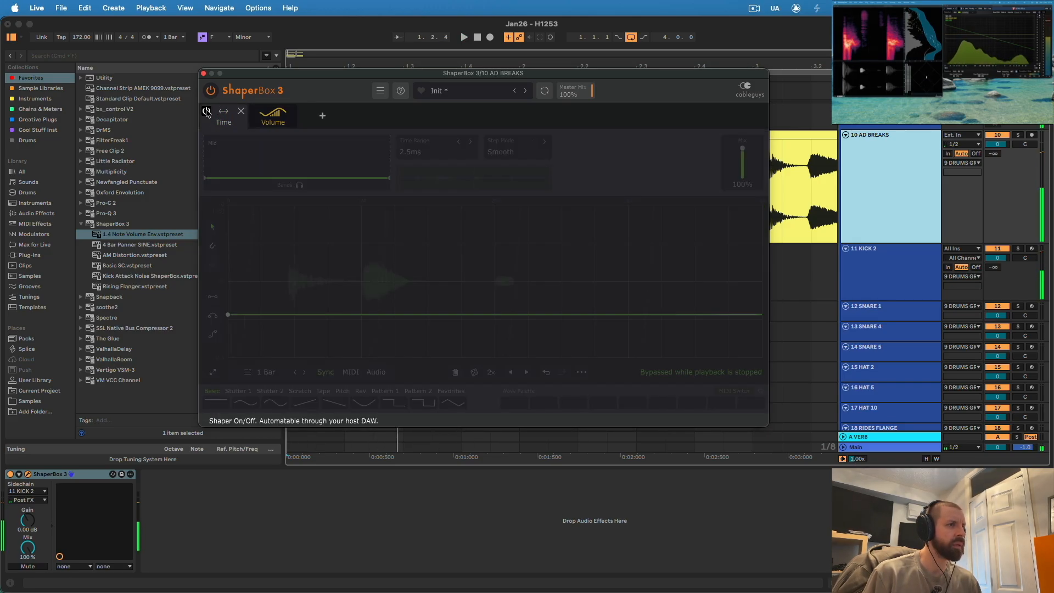
{"action": "left_click", "coordinate": [206, 111]}
{"action": "key", "text": "space"}
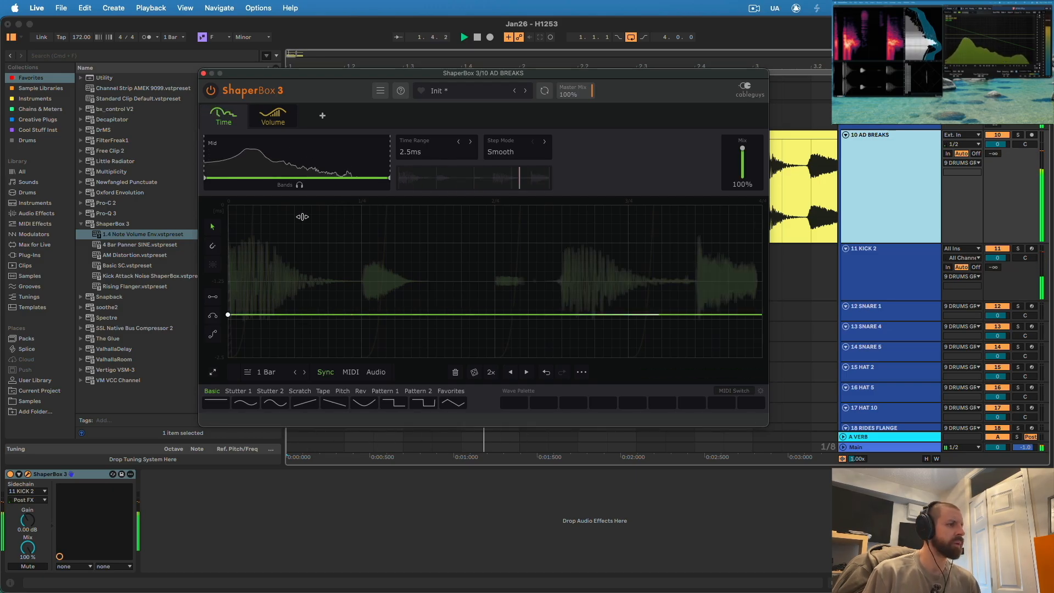
{"action": "key", "text": "space"}
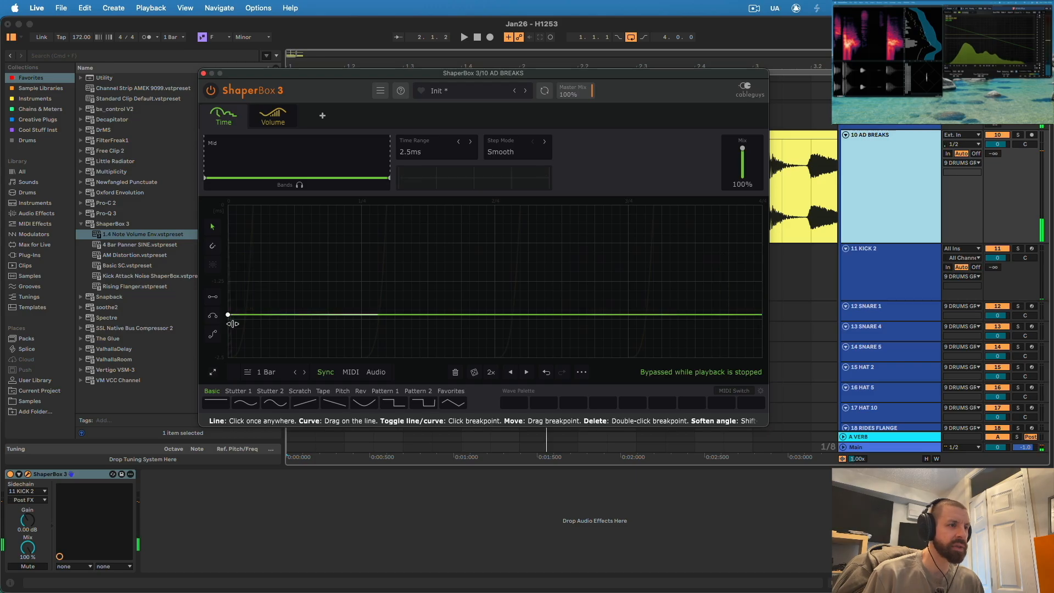
{"action": "left_click", "coordinate": [203, 74]}
- Play the layered break and kick against the metronome to check their timing
{"action": "key", "text": "space"}
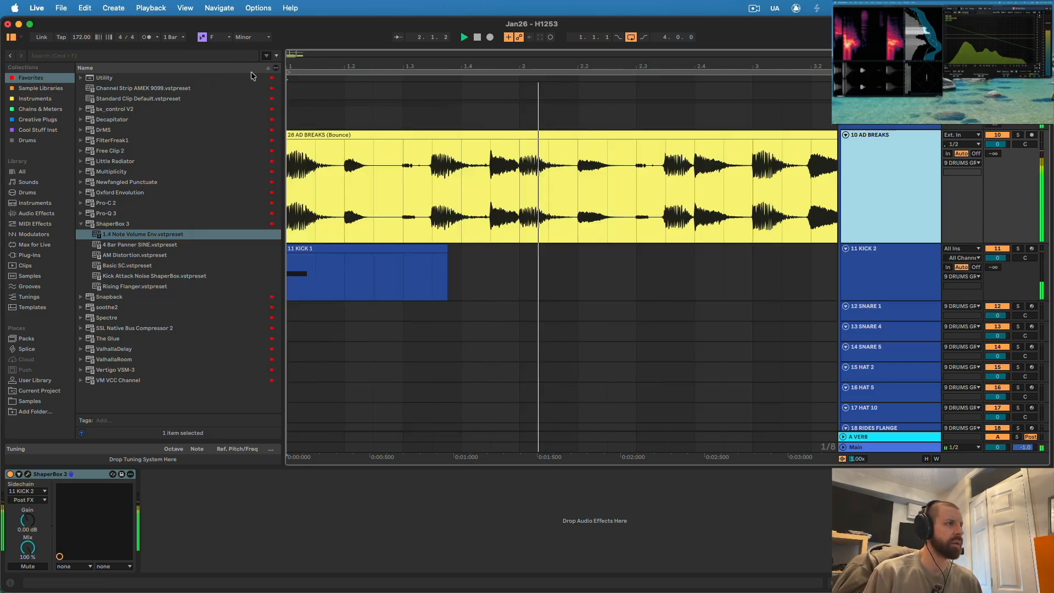
{"action": "left_click", "coordinate": [146, 36]}
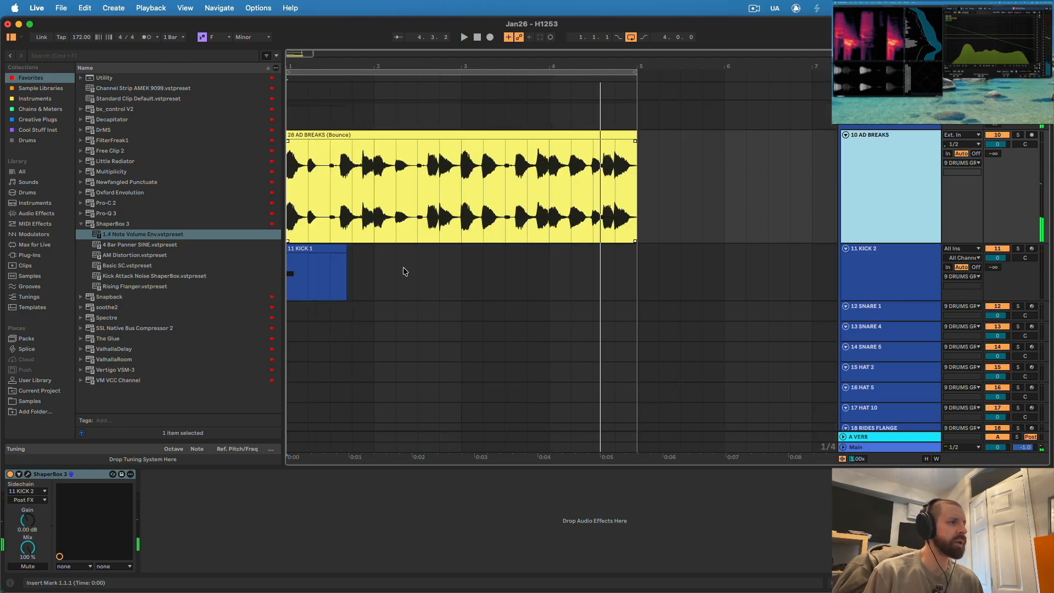
{"action": "key", "text": "space"}
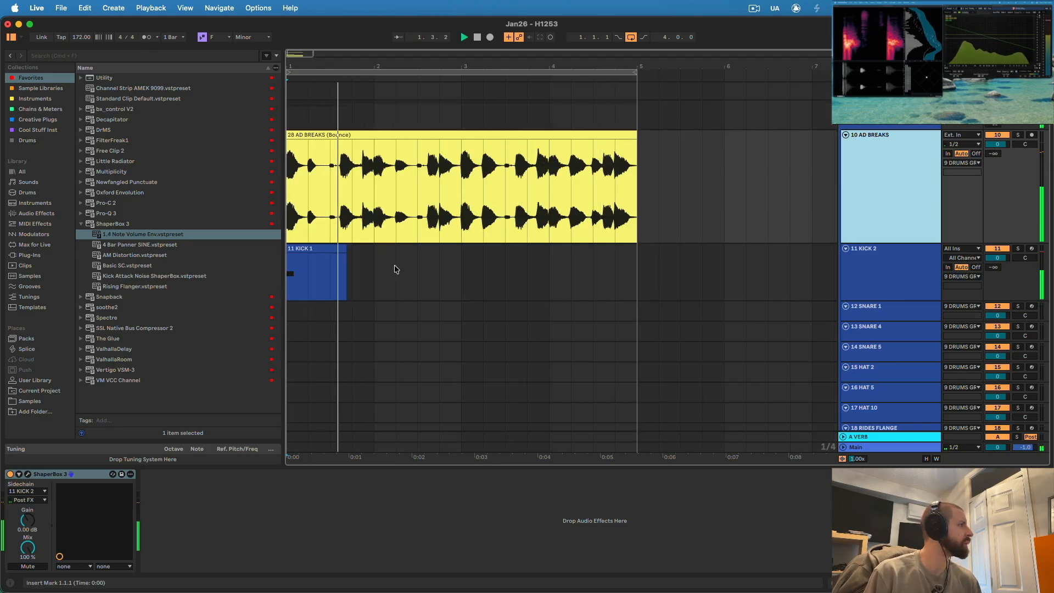
{"action": "key", "text": "space"}
- Copy the kick clip on KICK 2 to 1.3.3, trim both clips to an eighth note and play them with the break
{"action": "left_click", "coordinate": [913, 266]}
{"action": "left_click_drag", "start_coordinate": [315, 62], "coordinate": [362, 66]}
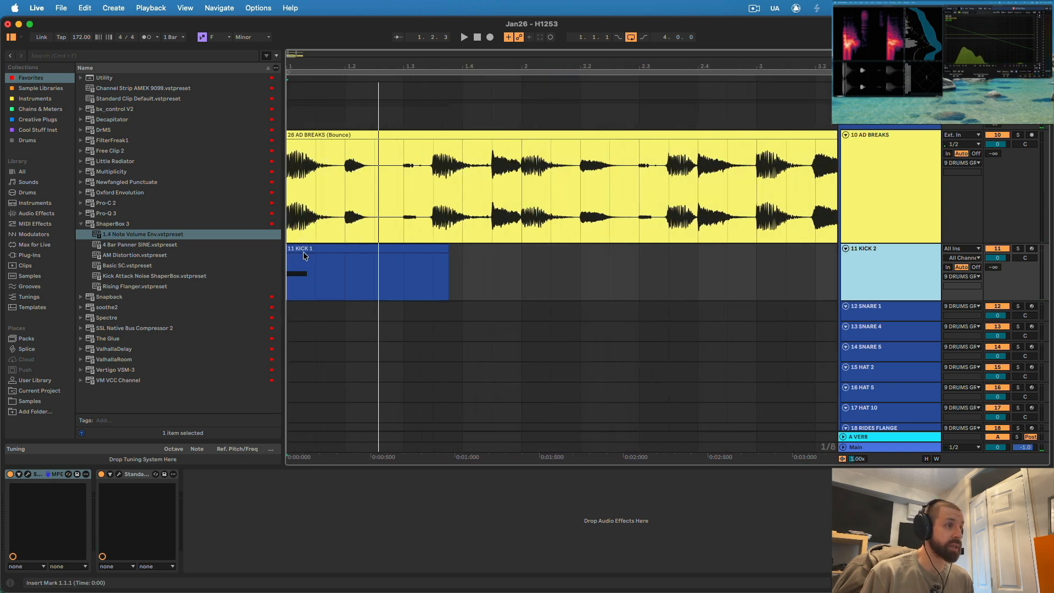
{"action": "left_click_drag", "start_coordinate": [303, 251], "coordinate": [640, 273]}
{"action": "left_click", "coordinate": [472, 270]}
{"action": "left_click_drag", "start_coordinate": [431, 263], "coordinate": [311, 263]}
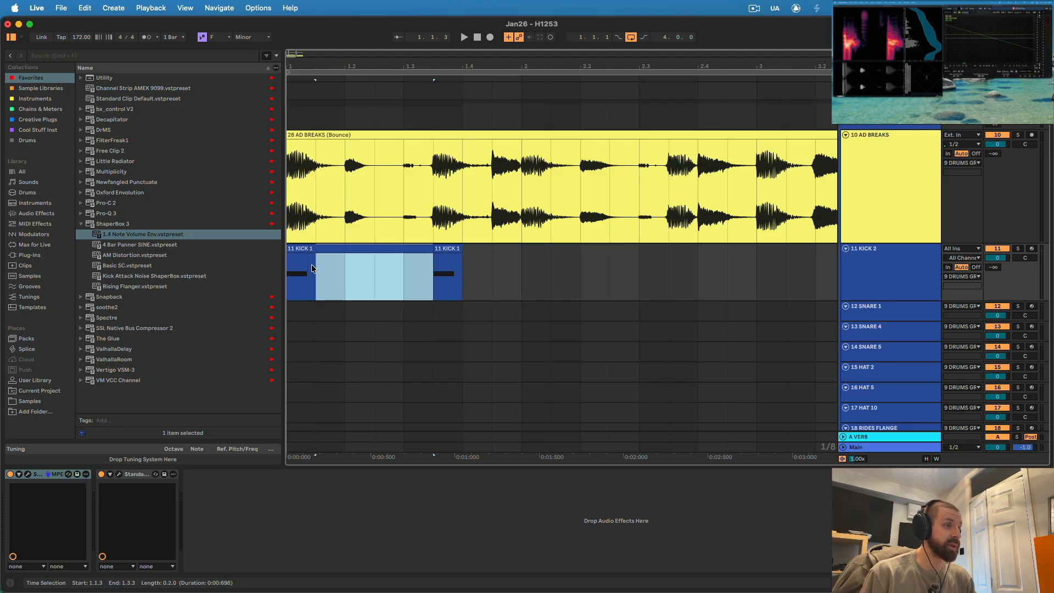
{"action": "left_click", "coordinate": [289, 268]}
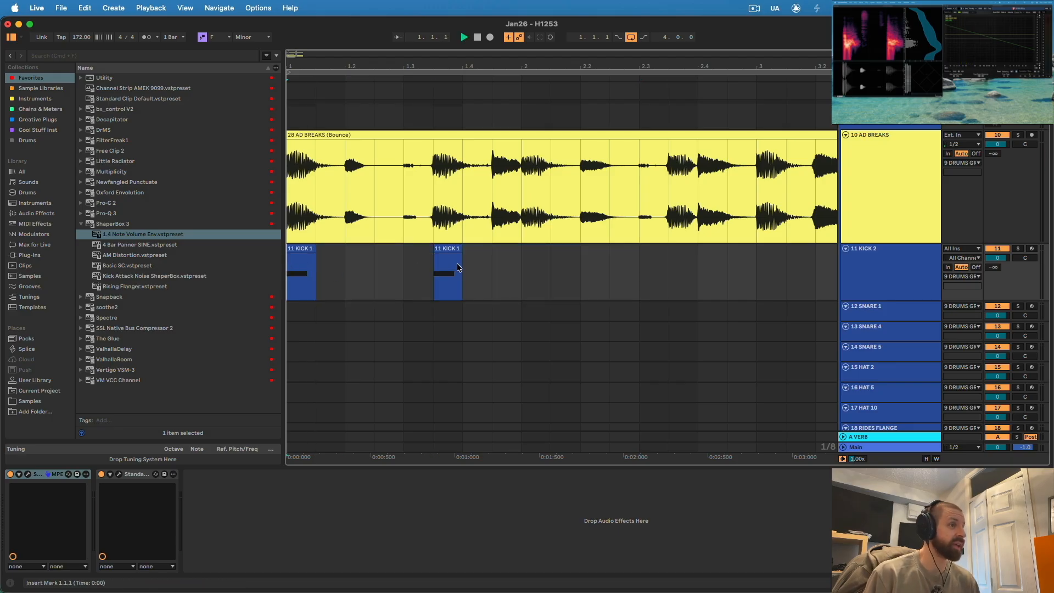
{"action": "key", "text": "space"}
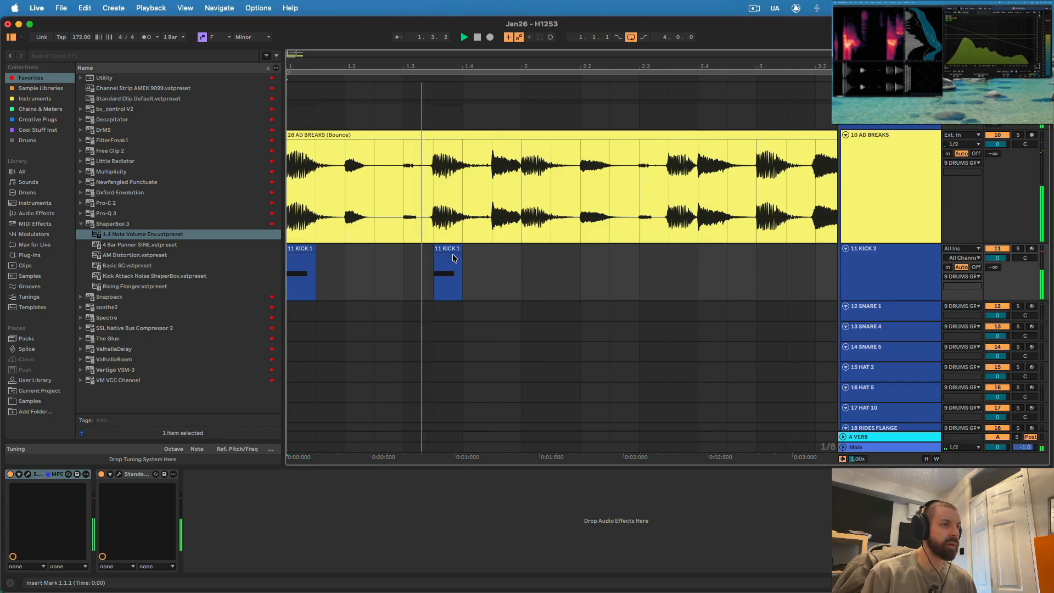
{"action": "key", "text": "space"}
- Copy the short kick clips on KICK 2 to 2.1.1 and 2.3.3 so they follow the break
{"action": "left_click_drag", "start_coordinate": [302, 249], "coordinate": [535, 256]}
{"action": "left_click", "coordinate": [291, 269]}
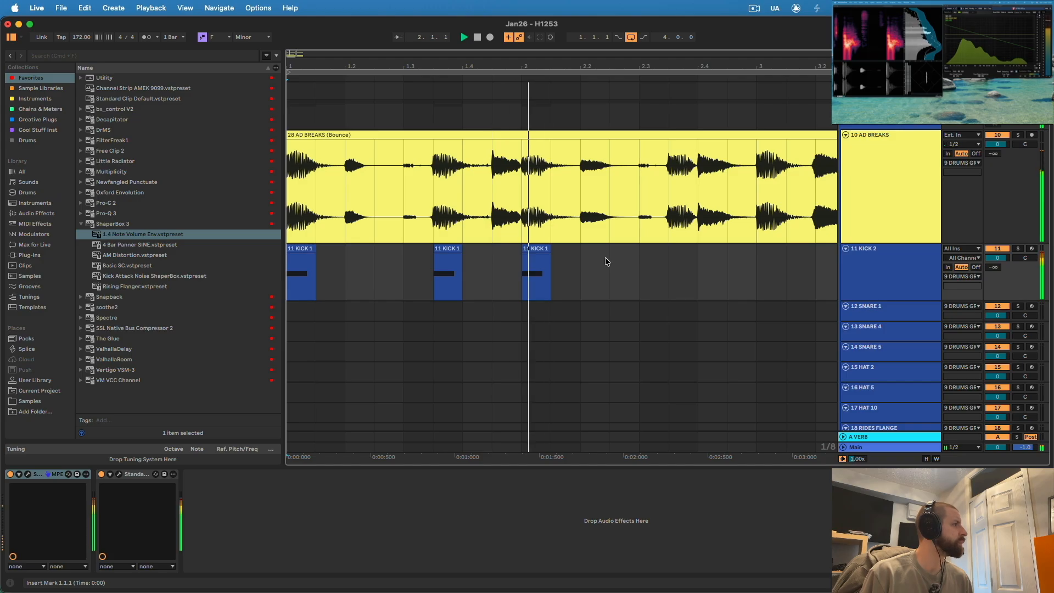
{"action": "key", "text": "minus"}
{"action": "key", "text": "minus"}
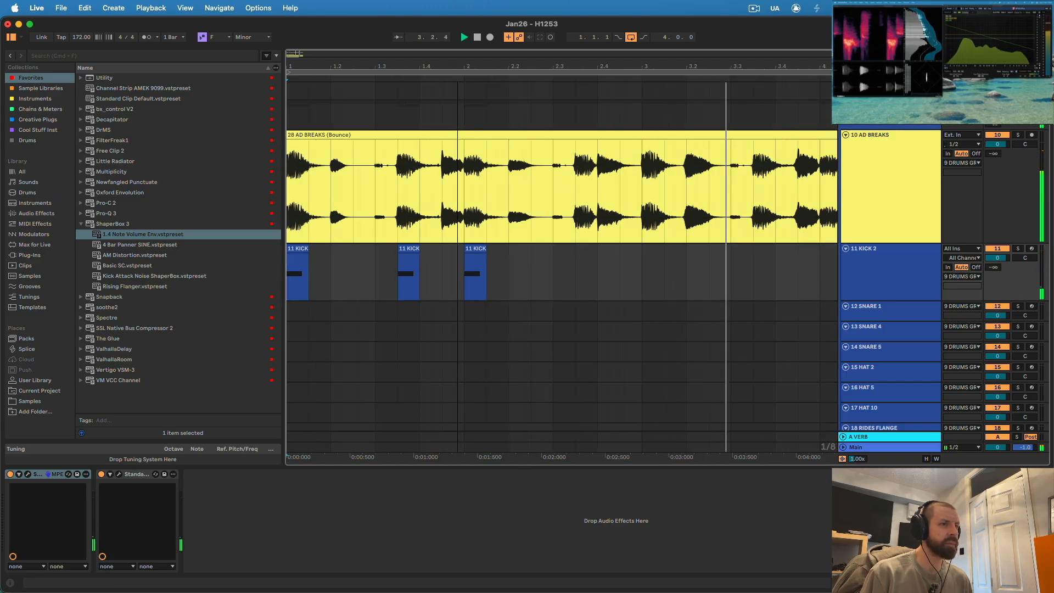
{"action": "left_click_drag", "start_coordinate": [401, 250], "coordinate": [481, 253]}
{"action": "left_click_drag", "start_coordinate": [455, 67], "coordinate": [455, 104]}
{"action": "left_click_drag", "start_coordinate": [522, 249], "coordinate": [489, 256]}
{"action": "left_click_drag", "start_coordinate": [489, 67], "coordinate": [477, 27]}
- Duplicate the two-bar kick pattern into bars 3 and 4, then consolidate it into one four-bar clip on a shorter KICK 2 track
{"action": "left_click_drag", "start_coordinate": [451, 266], "coordinate": [221, 270]}
{"action": "key", "text": "super+d"}
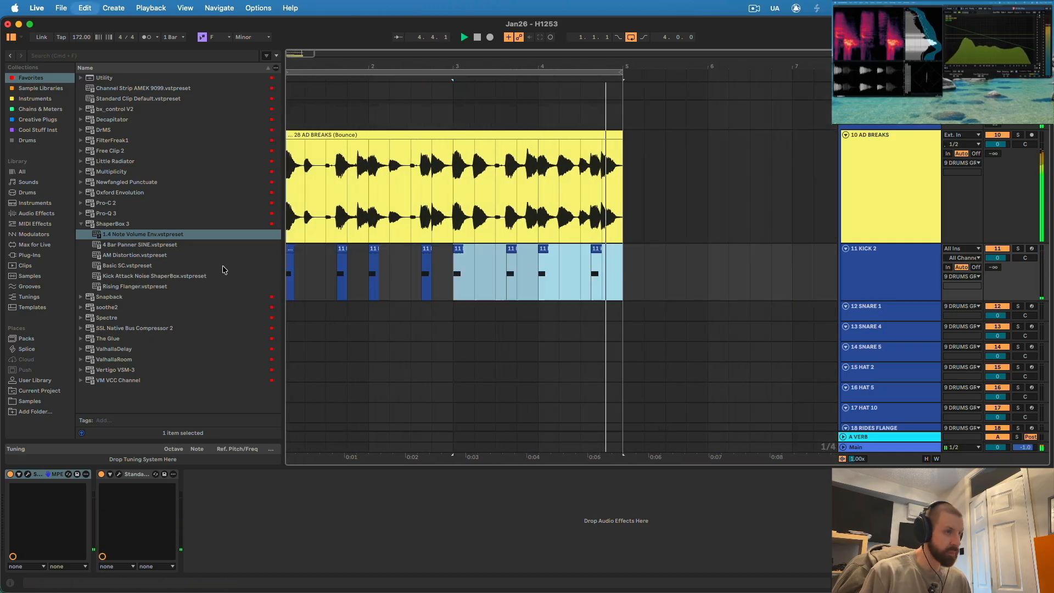
{"action": "left_click", "coordinate": [409, 352]}
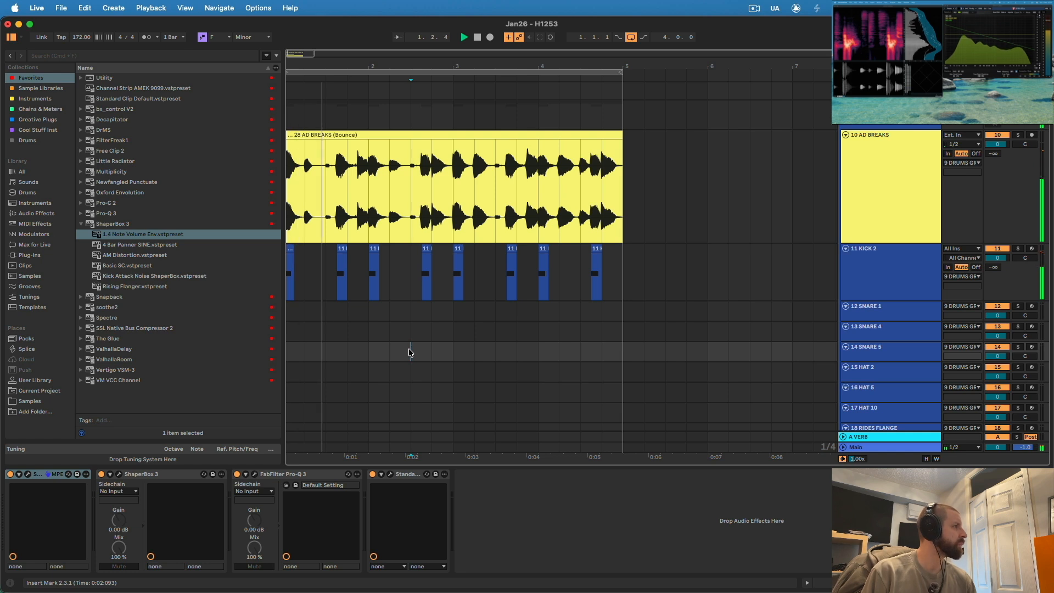
{"action": "left_click_drag", "start_coordinate": [868, 299], "coordinate": [866, 182]}
{"action": "left_click_drag", "start_coordinate": [623, 192], "coordinate": [288, 193]}
{"action": "key", "text": "super+j"}
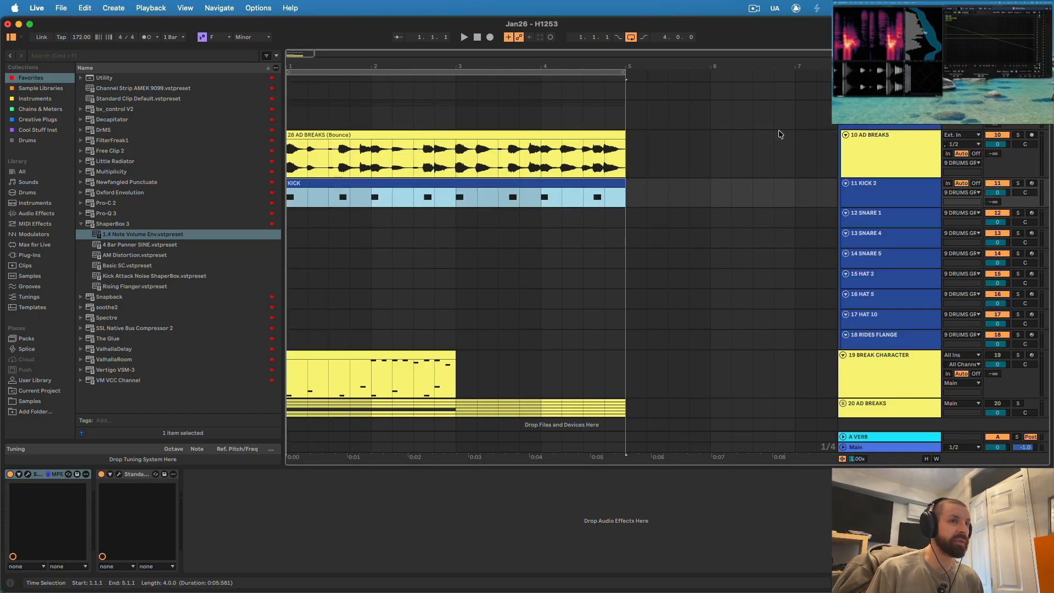
{"action": "left_click", "coordinate": [889, 160]}
{"action": "key", "text": "space"}
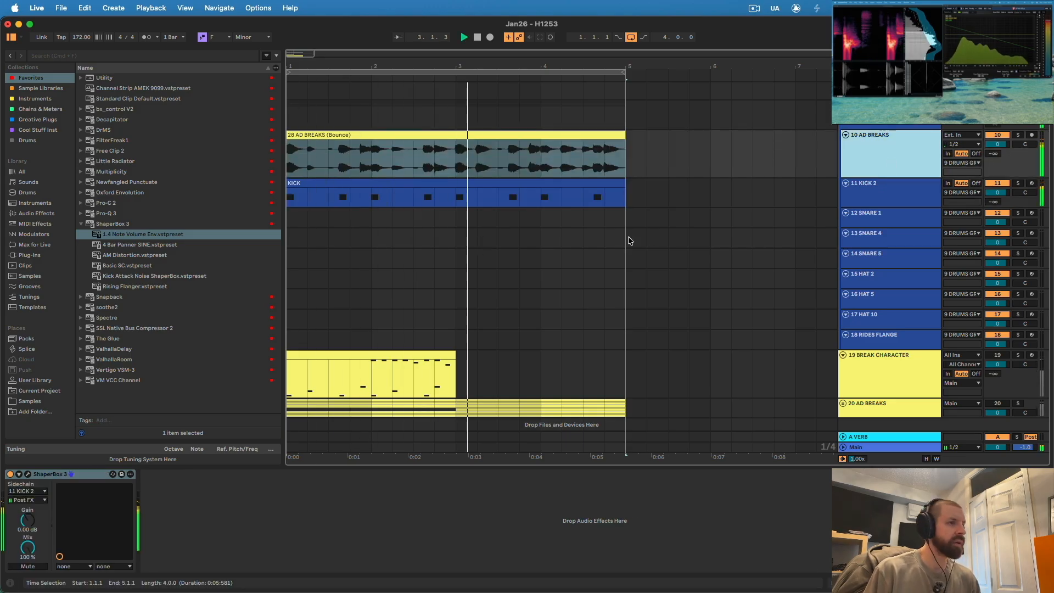
- Arm SNARE 1 to audition its sound, then select and arm SNARE 5 as the alternative
{"action": "left_click", "coordinate": [896, 225]}
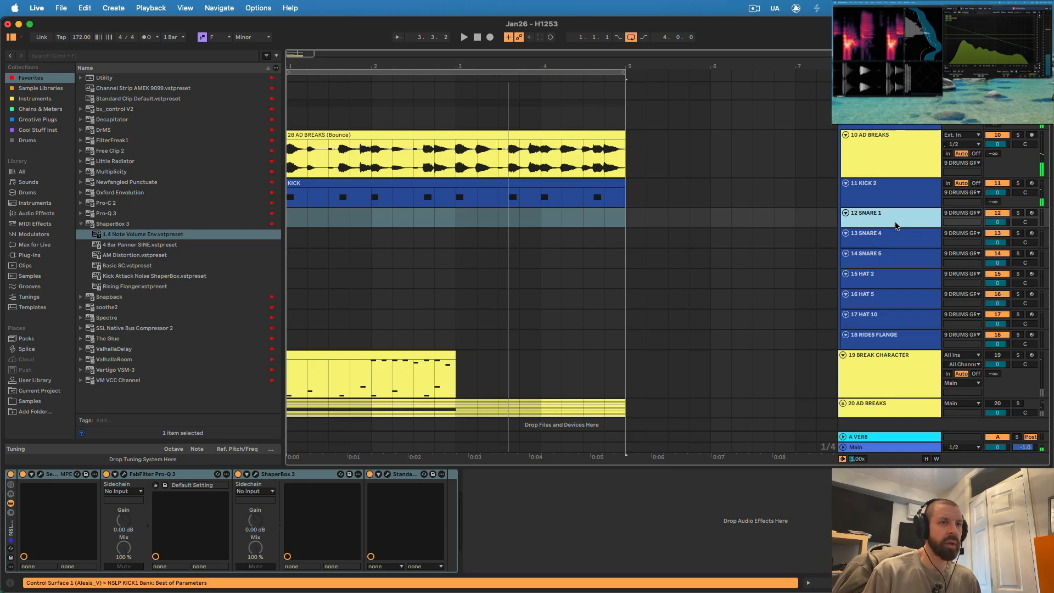
{"action": "left_click", "coordinate": [1032, 213]}
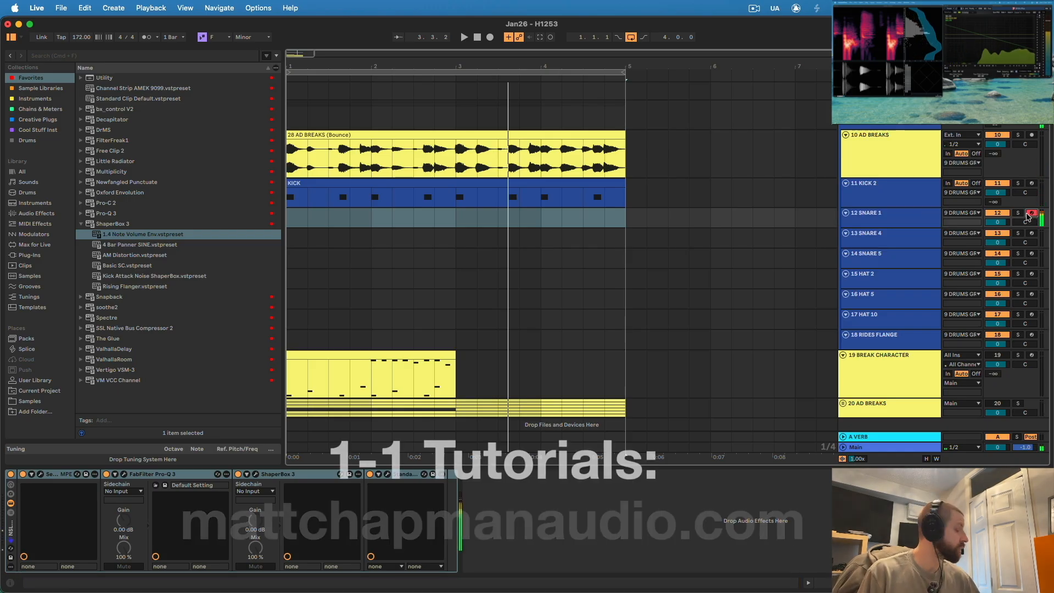
{"action": "left_click", "coordinate": [889, 258]}
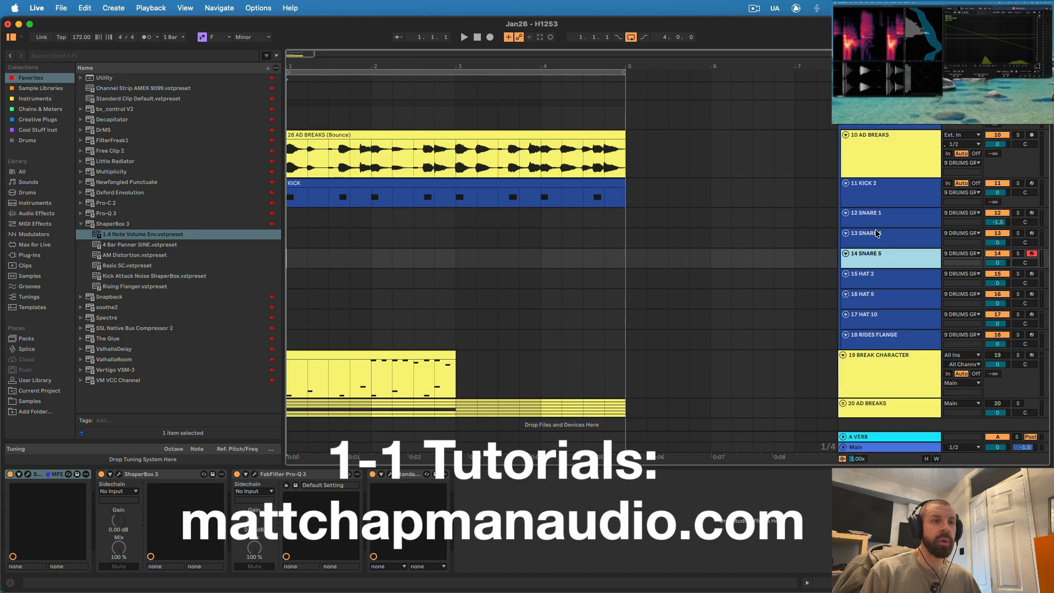
{"action": "left_click", "coordinate": [874, 224]}
{"action": "left_click", "coordinate": [878, 258]}
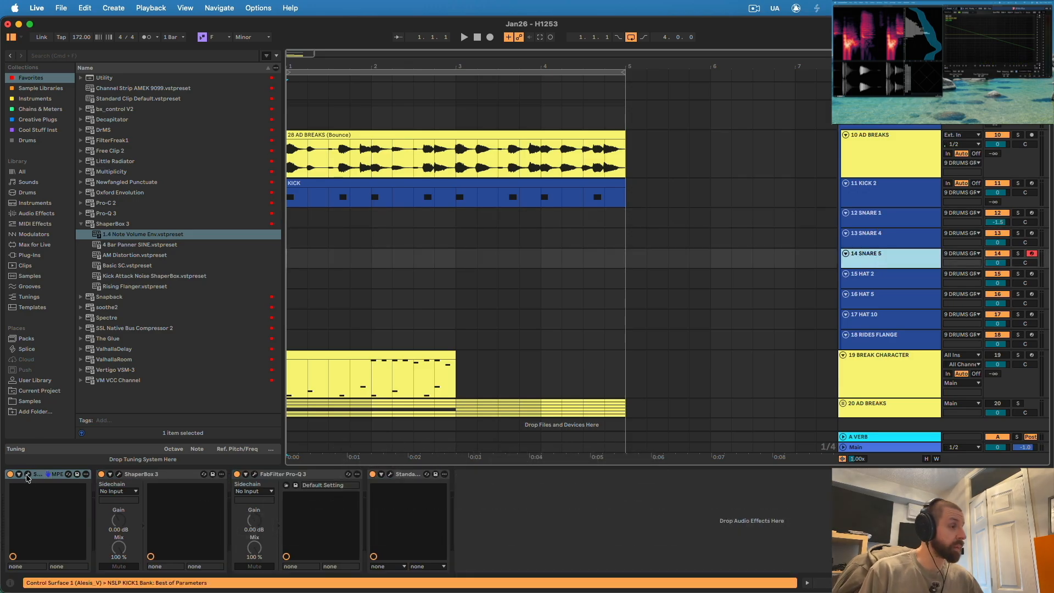
- Open the Serum 2 patch on SNARE 5, examine its LFO 2 and LFO 3 curves, and close it
{"action": "left_click", "coordinate": [27, 475]}
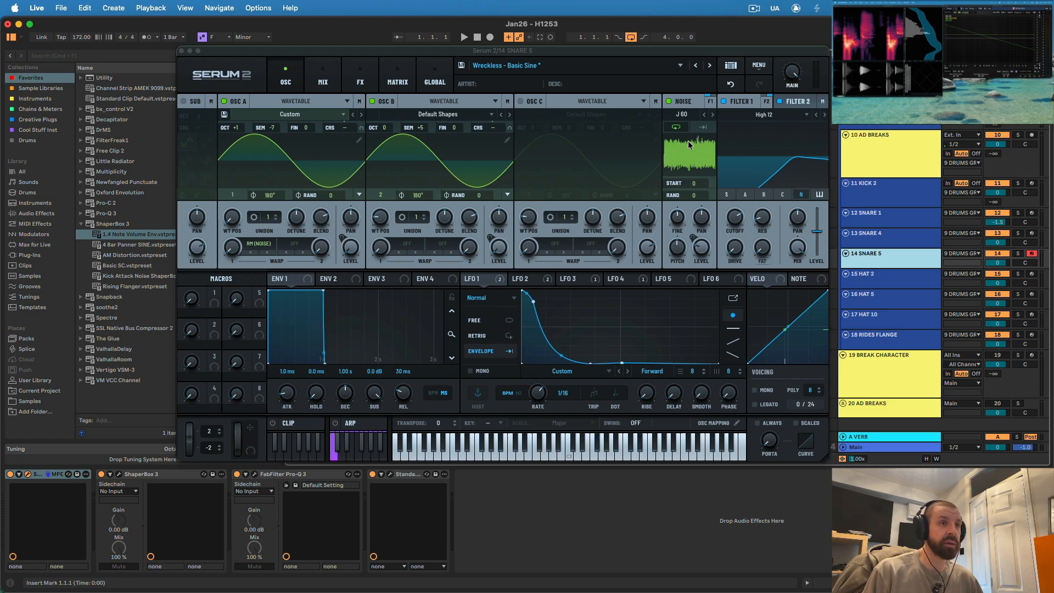
{"action": "left_click", "coordinate": [520, 279]}
{"action": "left_click", "coordinate": [577, 278]}
{"action": "left_click", "coordinate": [181, 50]}
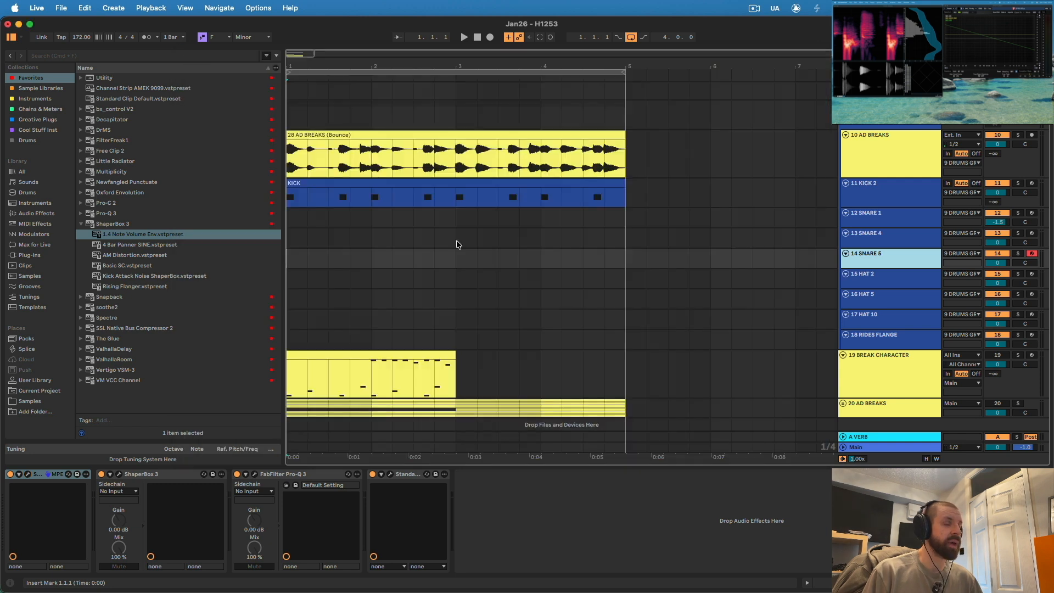
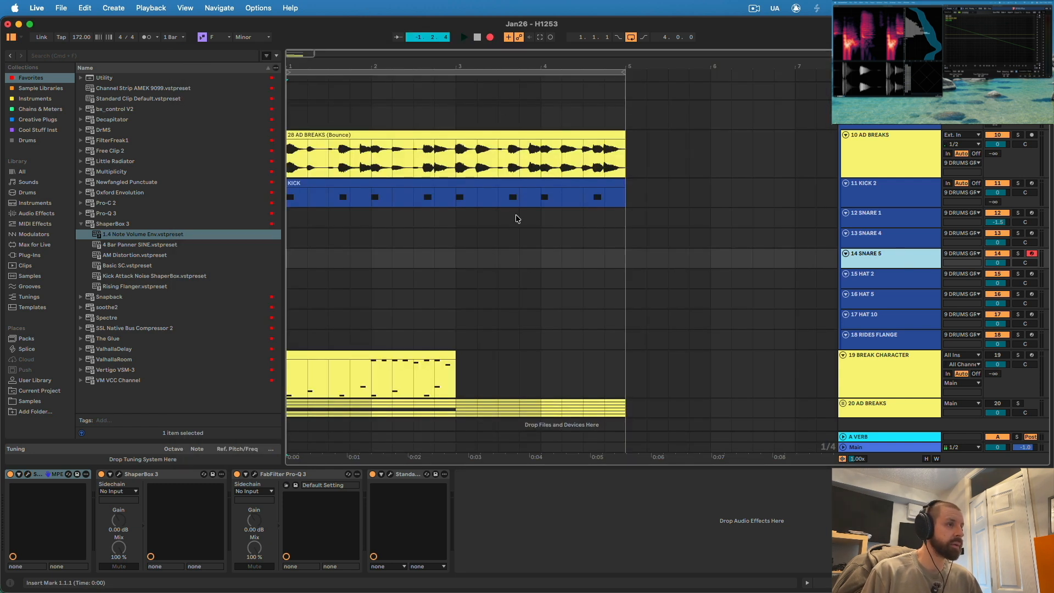
- Move the snare note in the SNARE 5 clip one sixteenth earlier, onto beat 1.2
{"action": "left_click", "coordinate": [373, 261]}
{"action": "double_click", "coordinate": [325, 255]}
{"action": "left_click_drag", "start_coordinate": [519, 394], "coordinate": [436, 397]}
{"action": "left_click", "coordinate": [807, 583]}
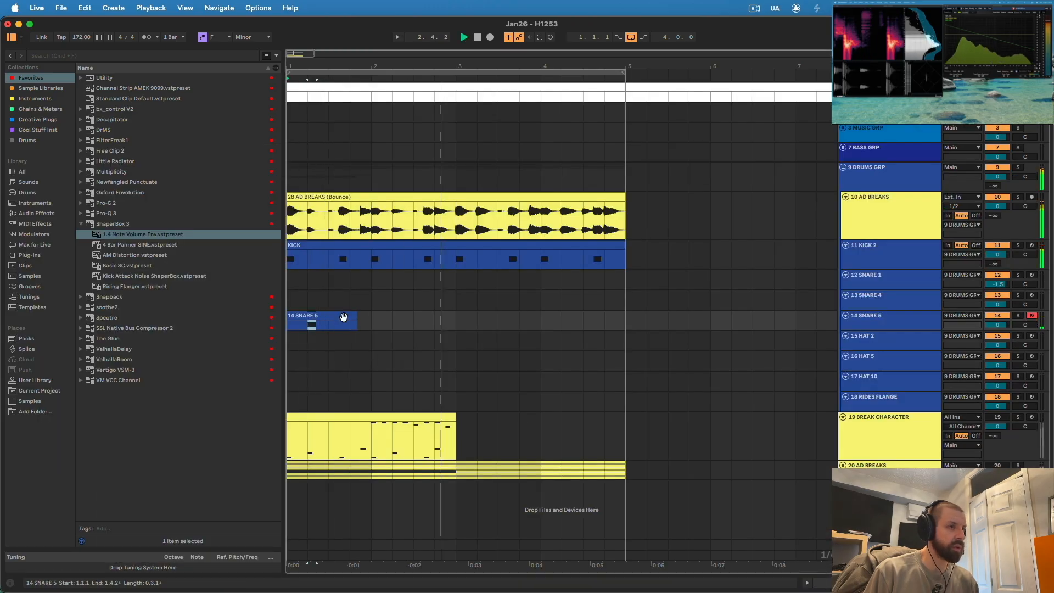
- Reorder the SNARE 5 track above SNARE 1 and add a C3 hit at 1.4.3 in a SNARE 1 clip
{"action": "left_click_drag", "start_coordinate": [878, 316], "coordinate": [878, 276]}
{"action": "left_click", "coordinate": [312, 301]}
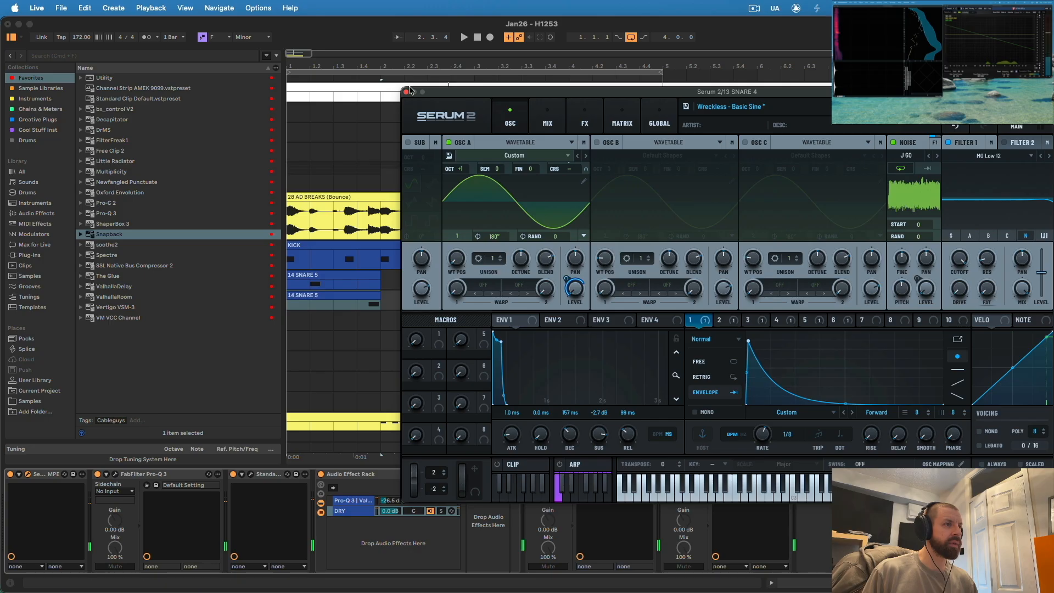
{"action": "left_click", "coordinate": [407, 91]}
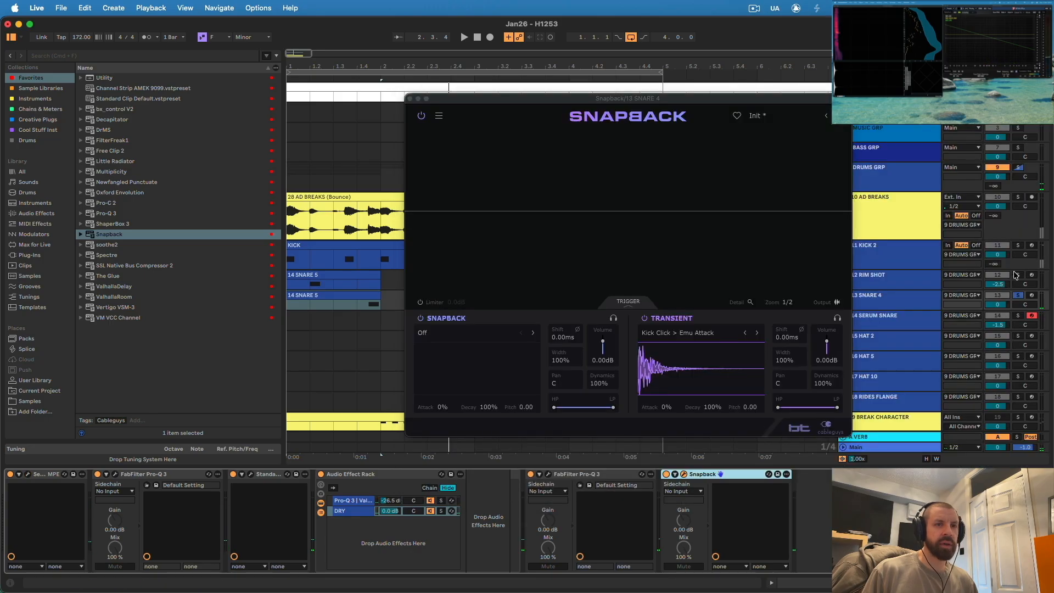
- Compare the SNARE 4 sound with Snapback's transient layer switched off and on during playback
{"action": "key", "text": "space"}
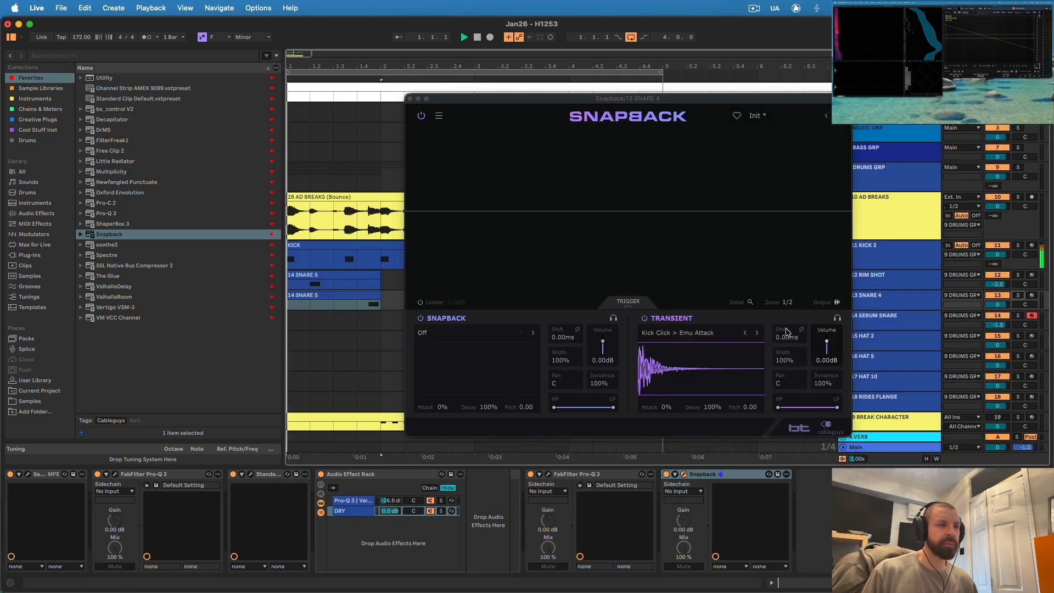
{"action": "left_click", "coordinate": [645, 318]}
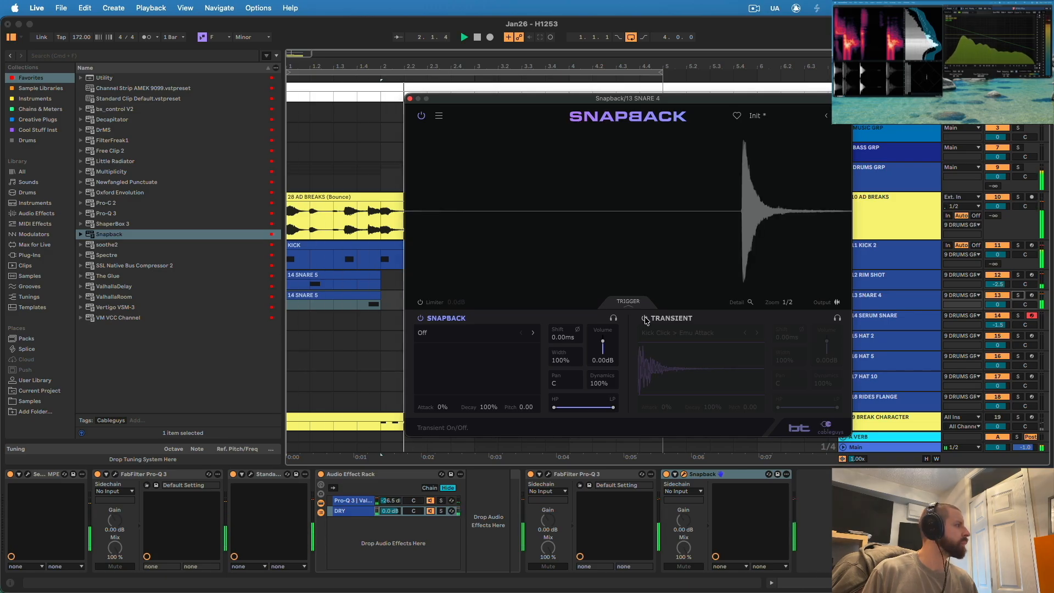
{"action": "left_click", "coordinate": [646, 319]}
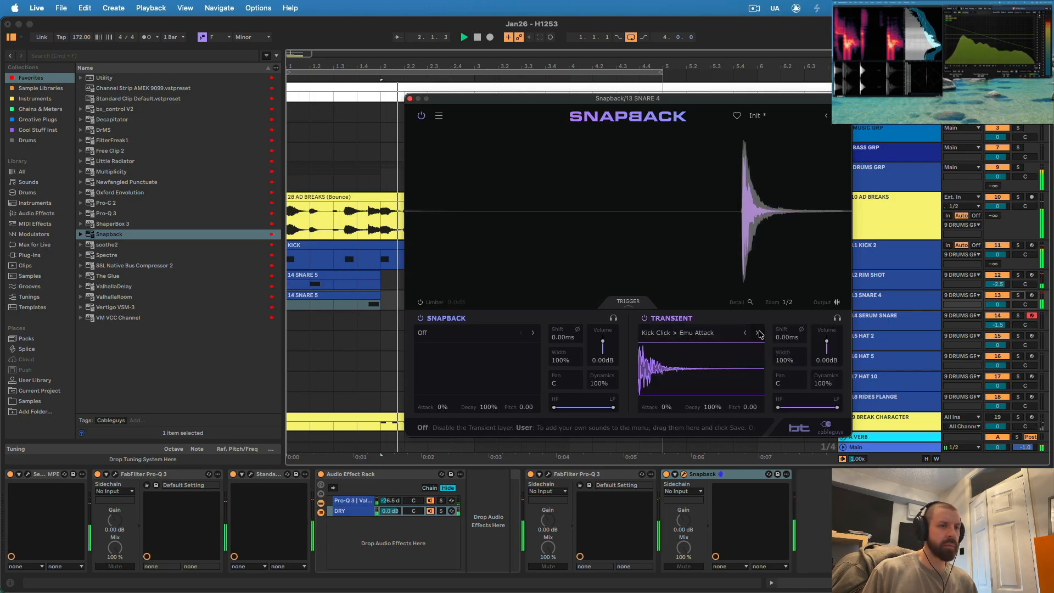
- Change Snapback's transient sample from the Snare Sizzle category to Convolver, auditioning Twist Off and 78er Snare first, and shorten its decay
{"action": "left_click", "coordinate": [715, 334]}
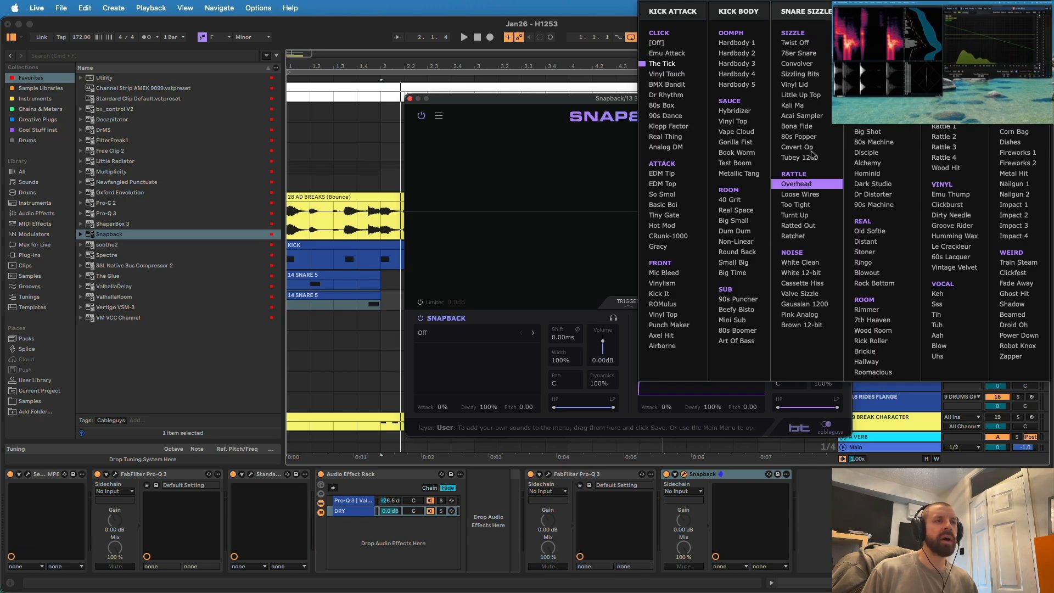
{"action": "left_click", "coordinate": [795, 43]}
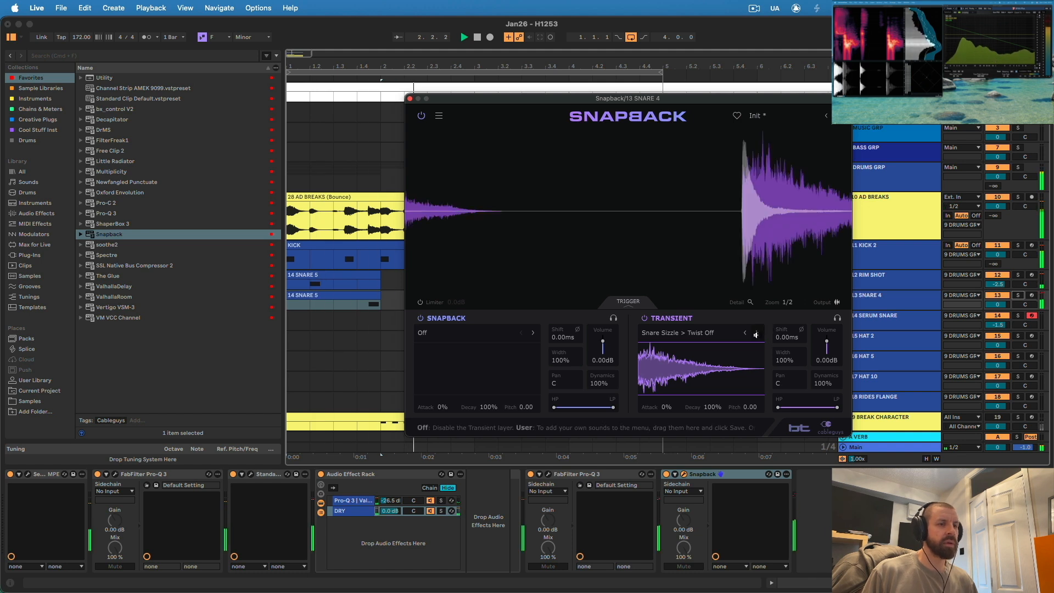
{"action": "left_click", "coordinate": [756, 335]}
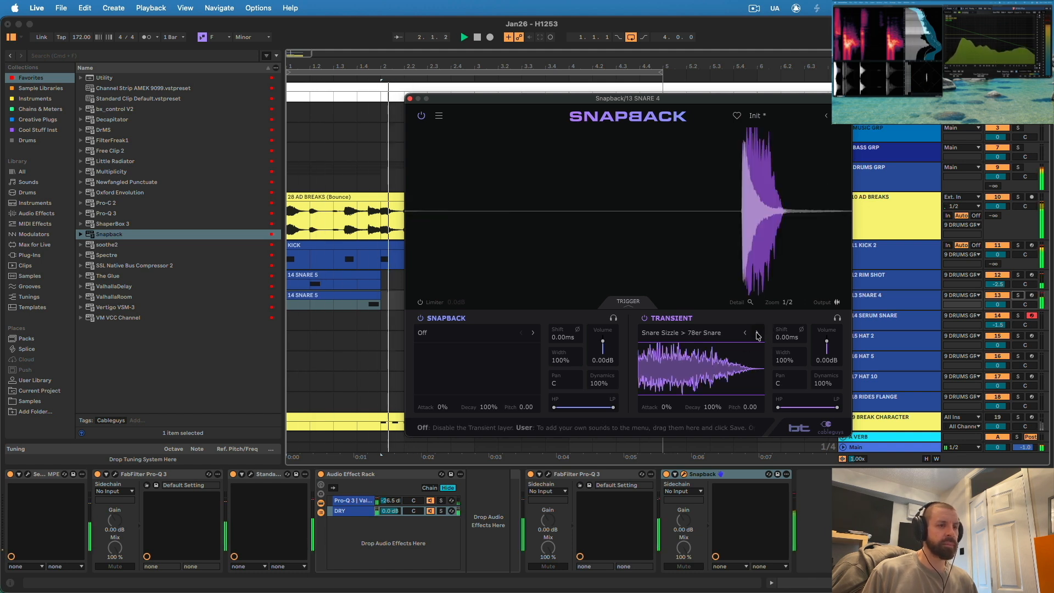
{"action": "left_click", "coordinate": [757, 333]}
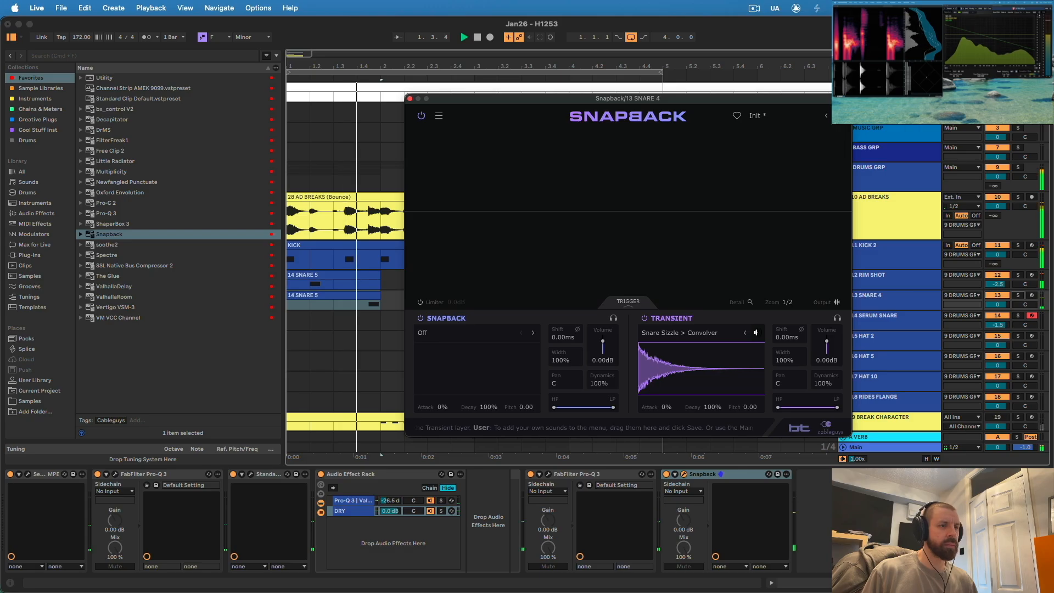
{"action": "left_click_drag", "start_coordinate": [718, 415], "coordinate": [719, 448]}
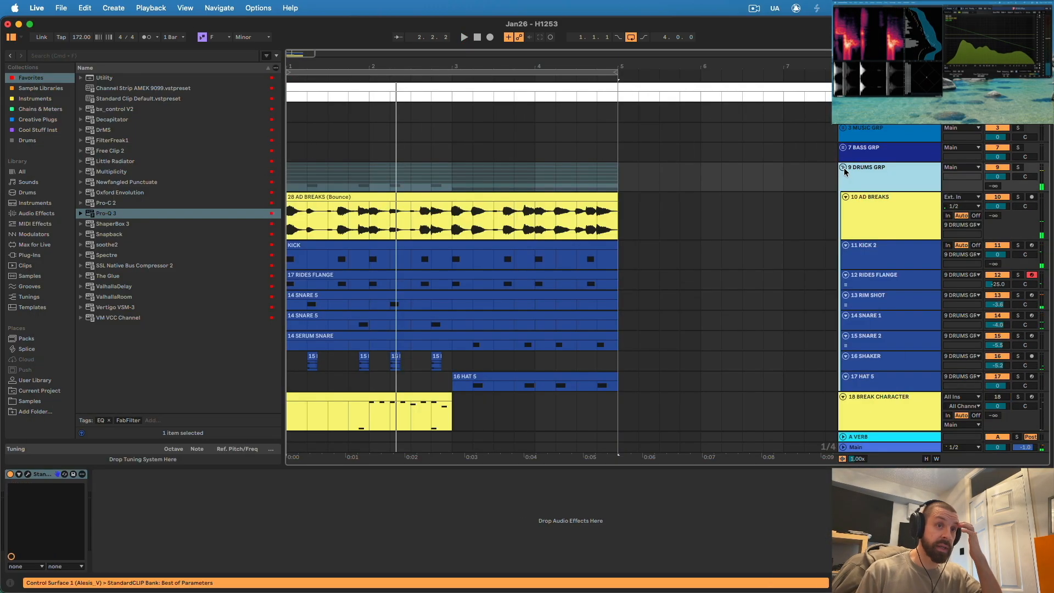
- Collapse DRUMS GRP and BREAK CHARACTER, then move BREAK CHARACTER and the AD BREAKS group above all other tracks
{"action": "left_click", "coordinate": [843, 166]}
{"action": "left_click", "coordinate": [879, 218]}
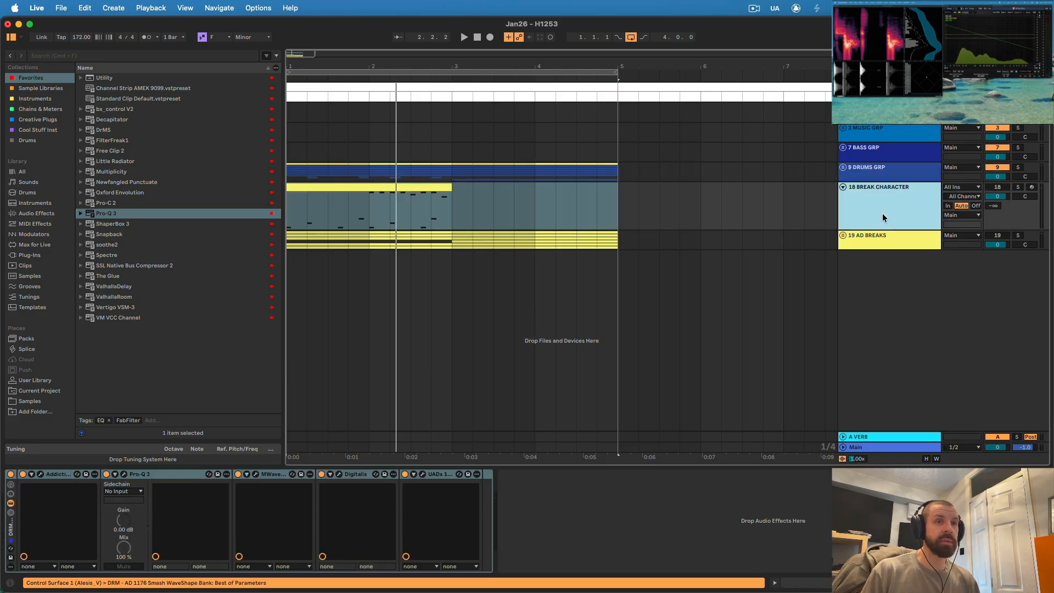
{"action": "left_click", "coordinate": [844, 187]}
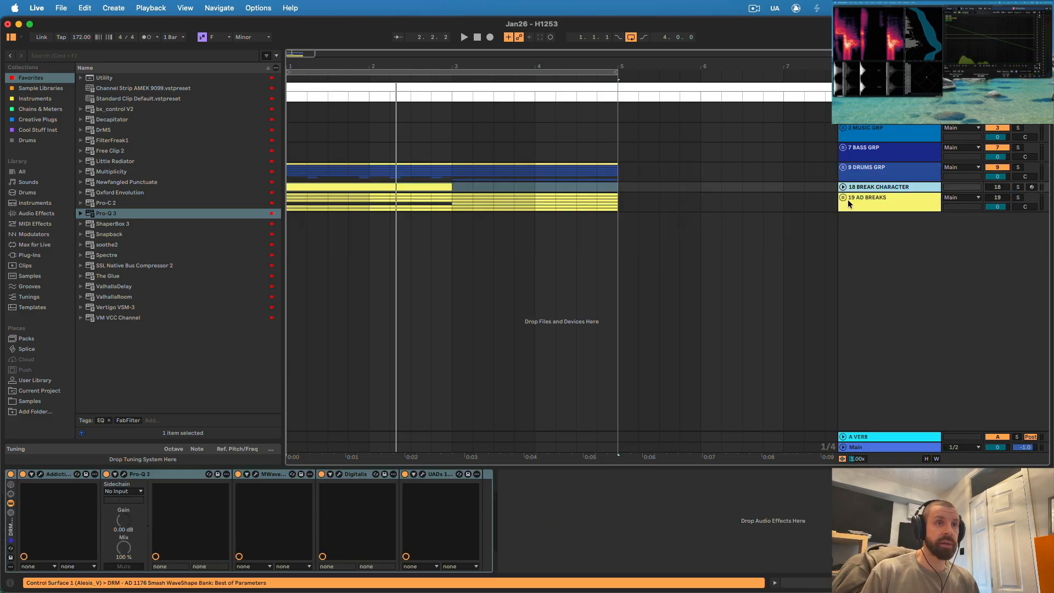
{"action": "left_click", "coordinate": [848, 203], "text": "shift"}
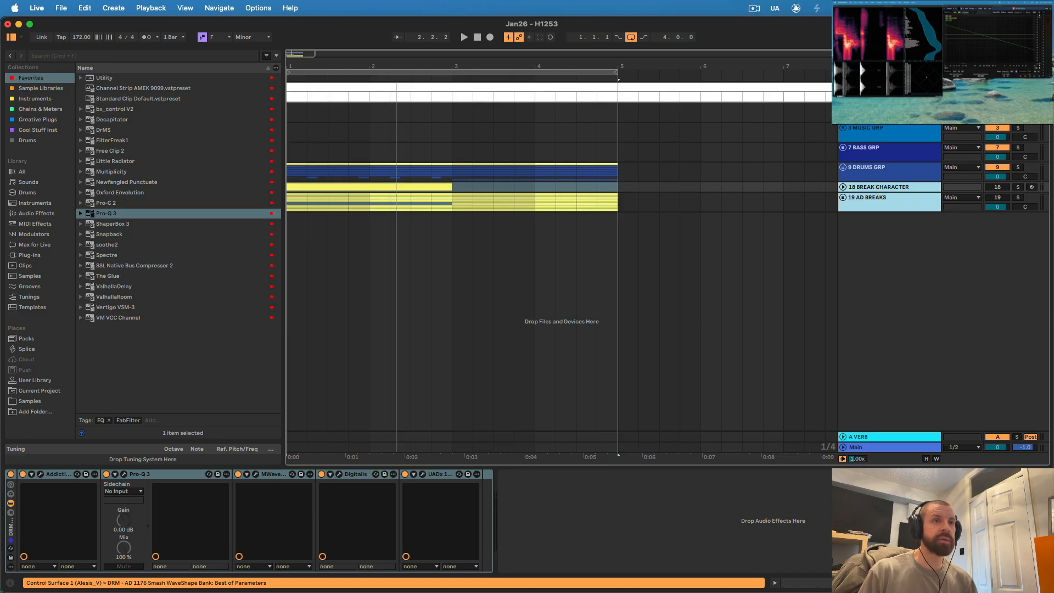
{"action": "left_click_drag", "start_coordinate": [884, 198], "coordinate": [889, 85]}
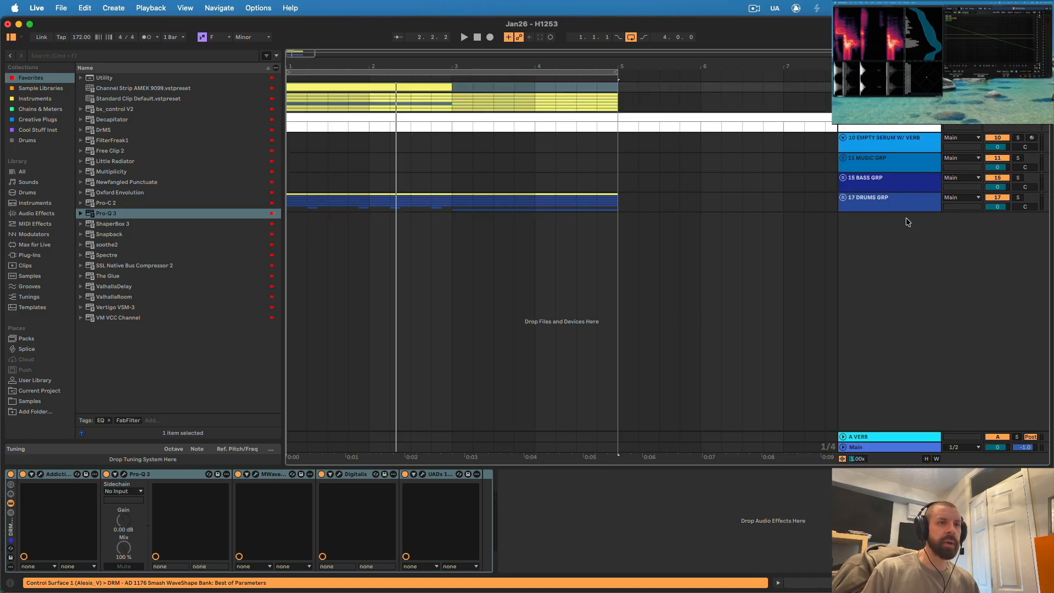
- Expand DRUMS GRP and add six audio tracks below HAT 5 inside the group
{"action": "left_click", "coordinate": [864, 201]}
{"action": "left_click", "coordinate": [844, 197]}
{"action": "scroll", "coordinate": [626, 288], "scroll_direction": "down", "scroll_amount": 1}
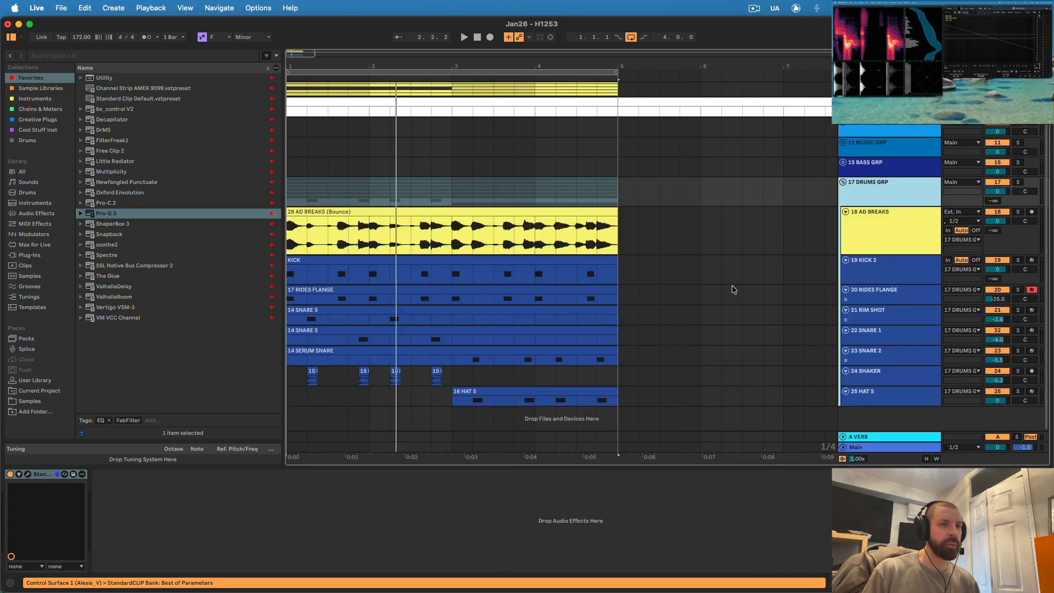
{"action": "left_click", "coordinate": [887, 229]}
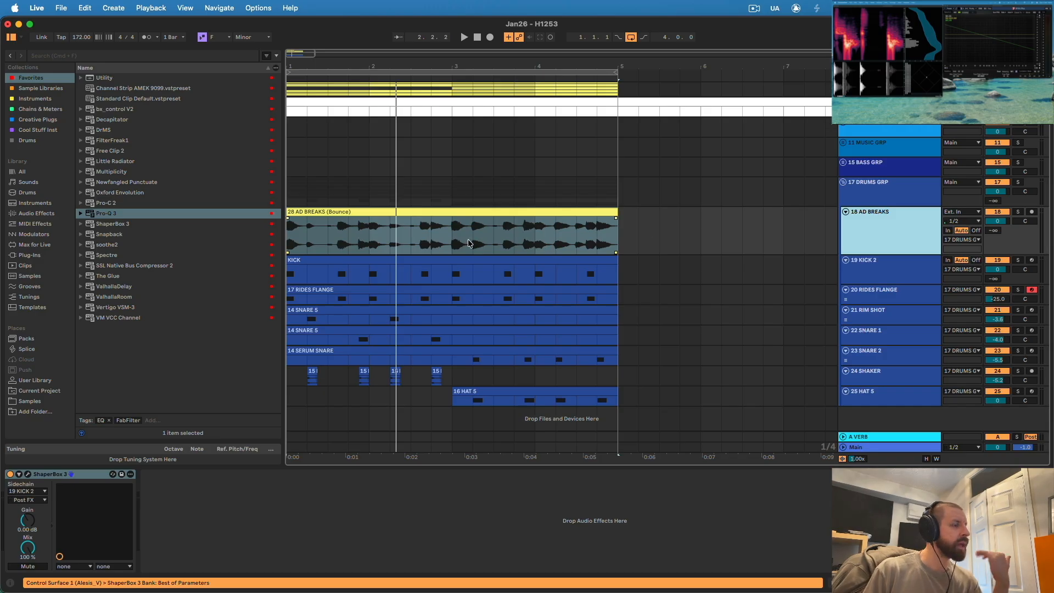
{"action": "left_click", "coordinate": [882, 401]}
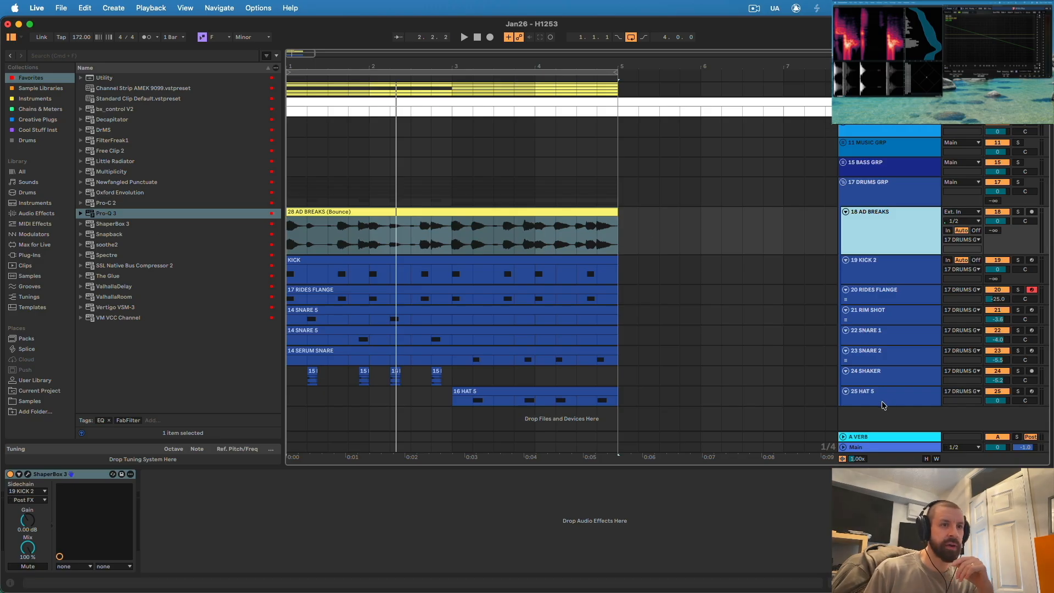
{"action": "key", "text": "super+t"}
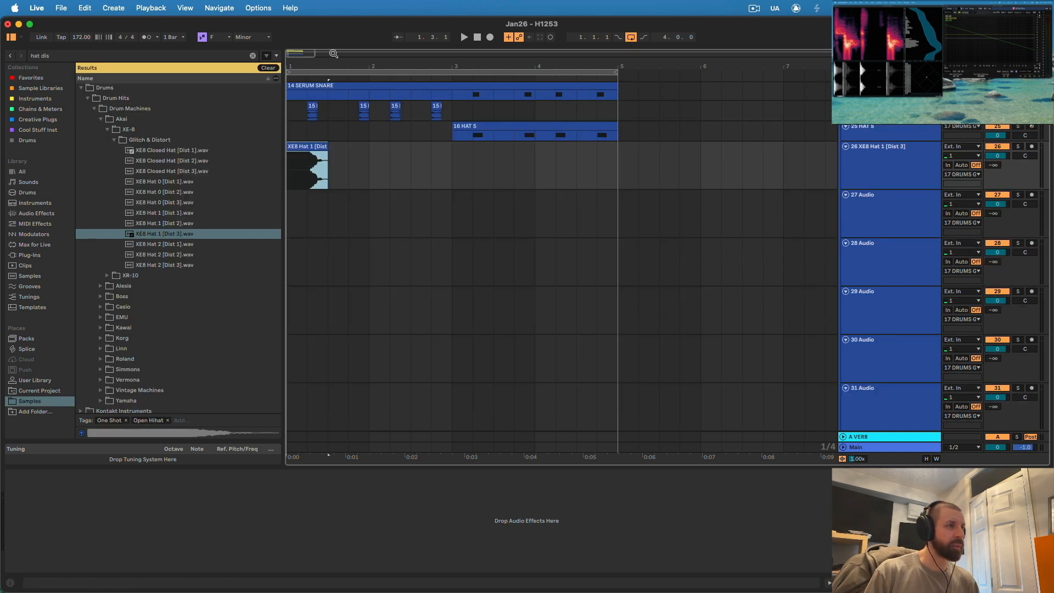
- Set the XE8 Hat 1 [Dist 3] track's volume to -28.5 dB and repeat the sample as eighth-note clips through bar 4
{"action": "left_click_drag", "start_coordinate": [310, 66], "coordinate": [311, 115]}
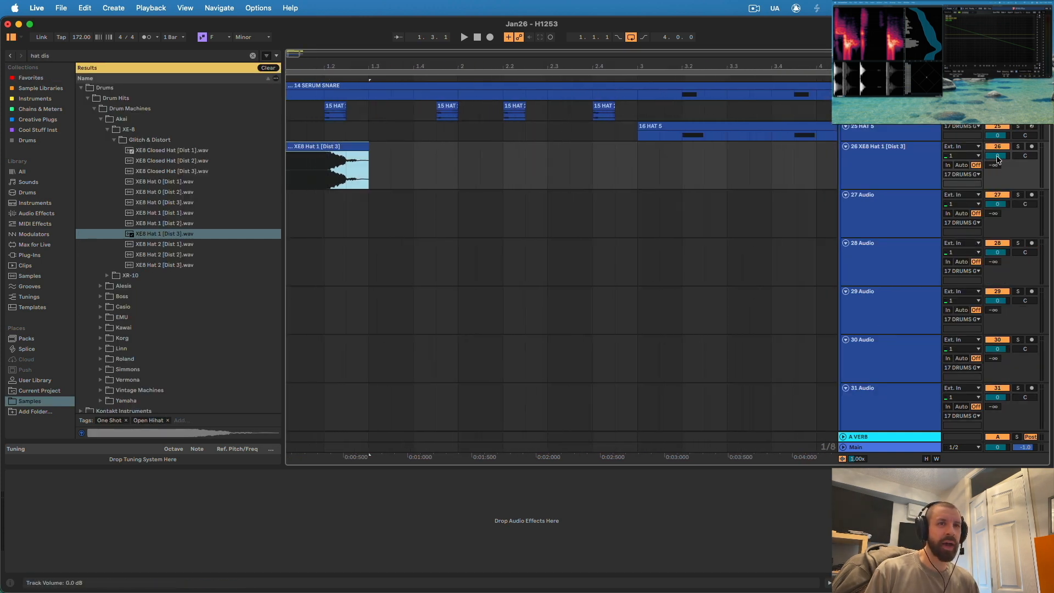
{"action": "key", "text": "space"}
{"action": "left_click_drag", "start_coordinate": [997, 156], "coordinate": [997, 165]}
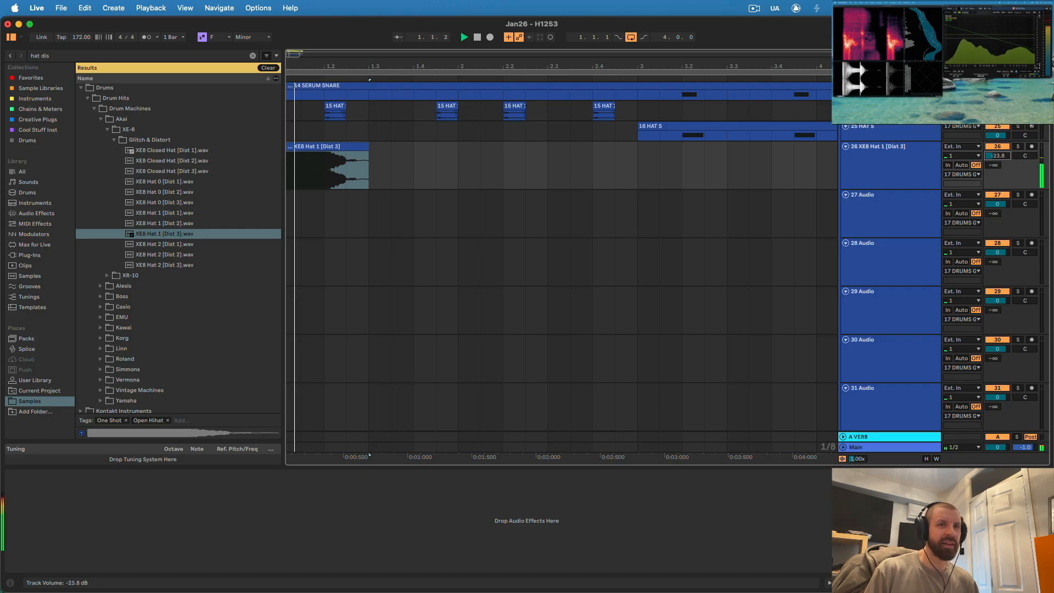
{"action": "key", "text": "plus"}
{"action": "key", "text": "super+d"}
{"action": "key", "text": "super+d"}
- Add the favorite Pro-Q 3 equalizer to the XE8 Hat 1 track and play the loop from the start
{"action": "left_click", "coordinate": [31, 78]}
{"action": "double_click", "coordinate": [106, 213]}
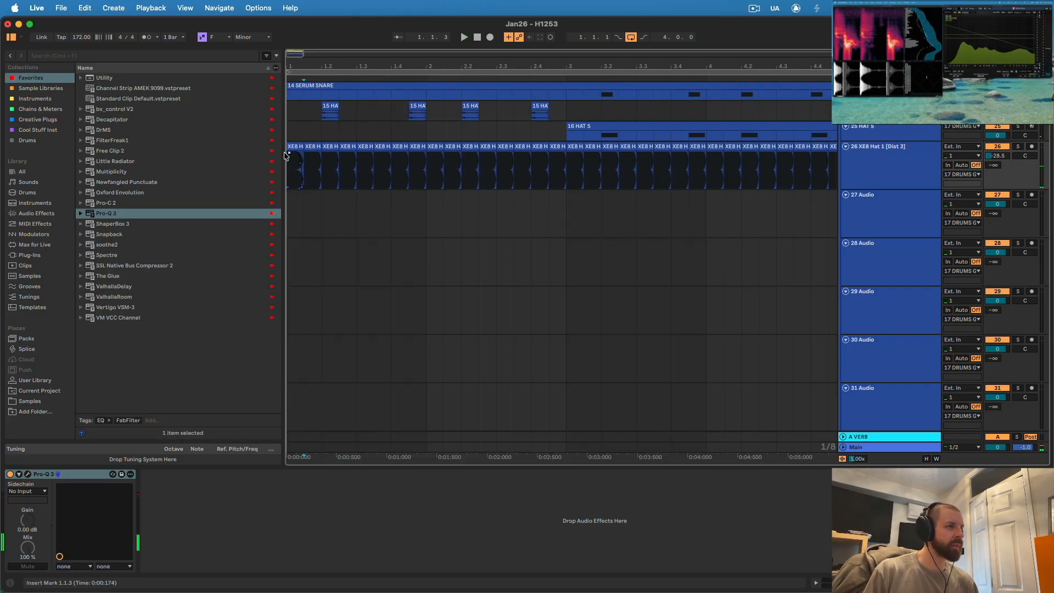
{"action": "left_click", "coordinate": [290, 113]}
{"action": "key", "text": "space"}
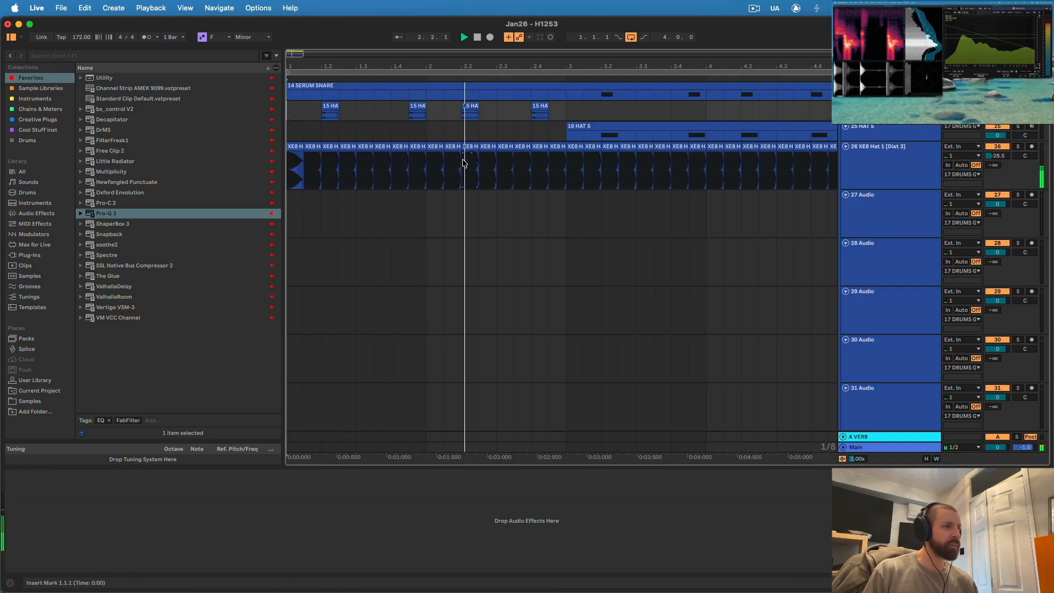
- Replace the XE8 hat clip at 2.1.1 with a copy of the clip at 1.1.1 and play the loop
{"action": "left_click", "coordinate": [438, 158]}
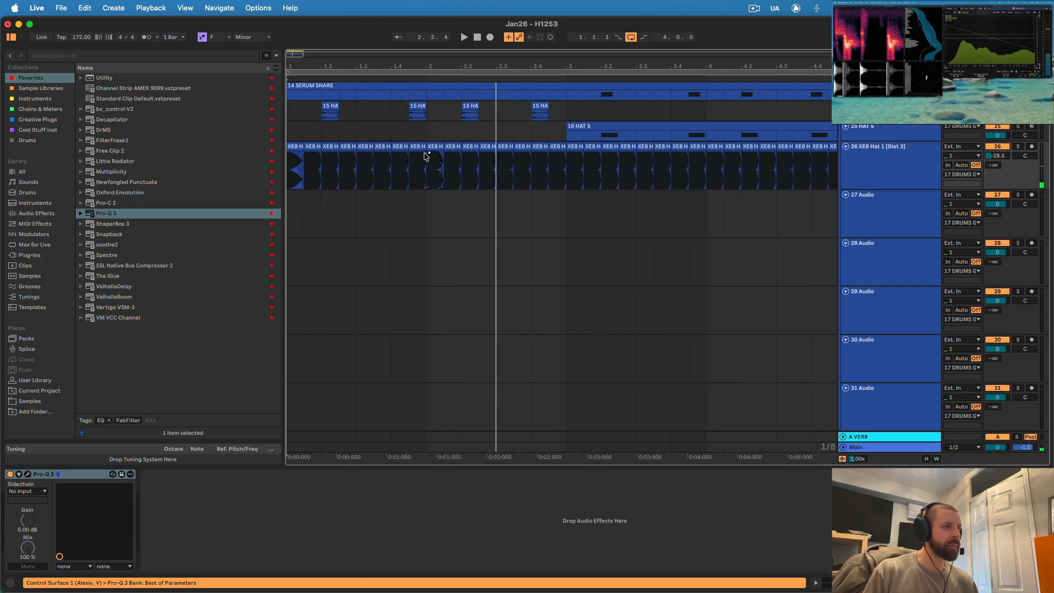
{"action": "left_click", "coordinate": [444, 207]}
{"action": "left_click", "coordinate": [437, 169]}
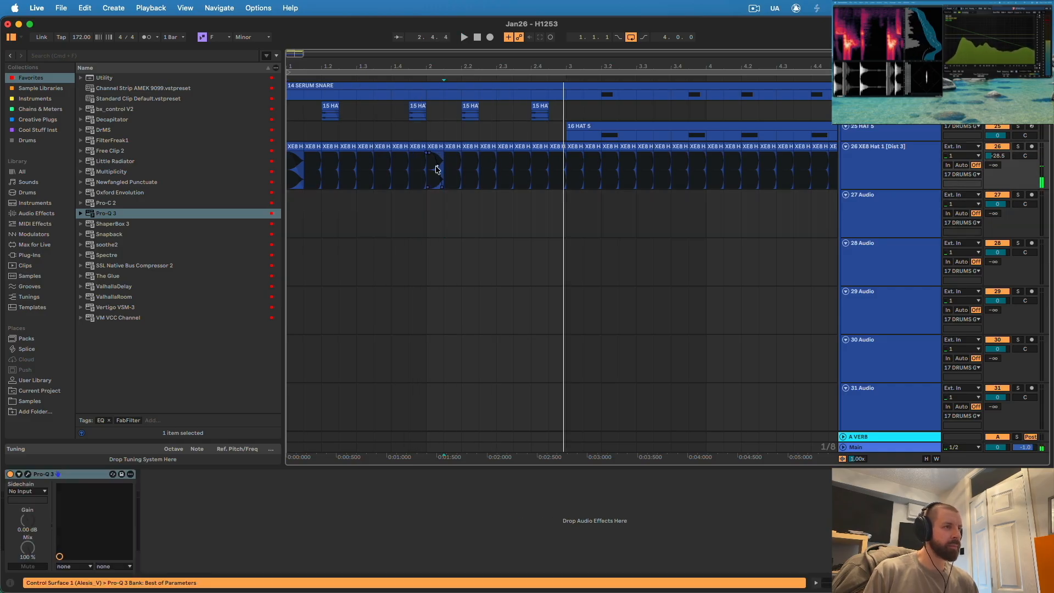
{"action": "left_click", "coordinate": [435, 147]}
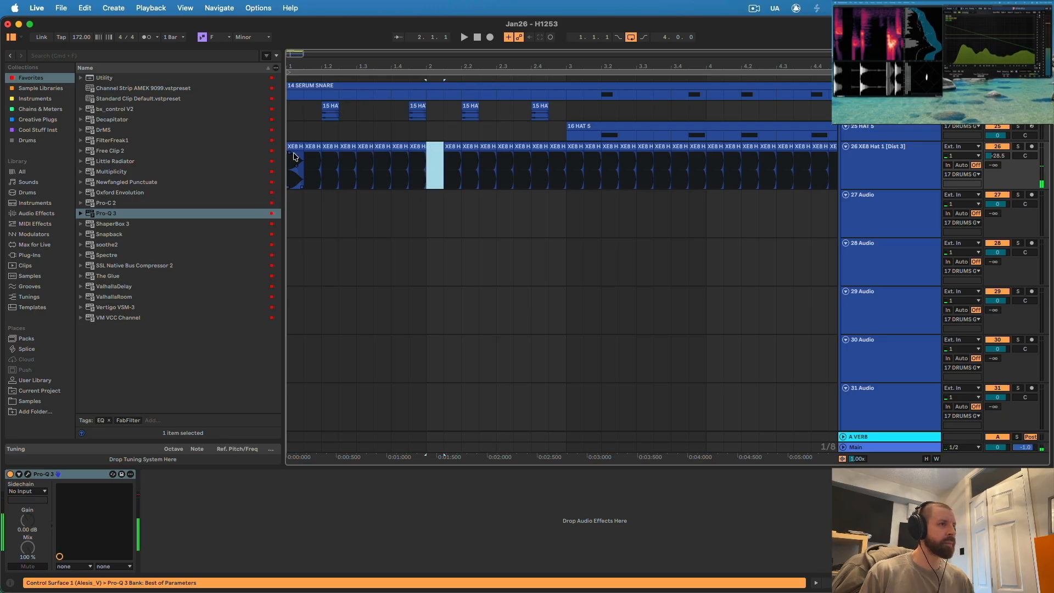
{"action": "left_click", "coordinate": [436, 155]}
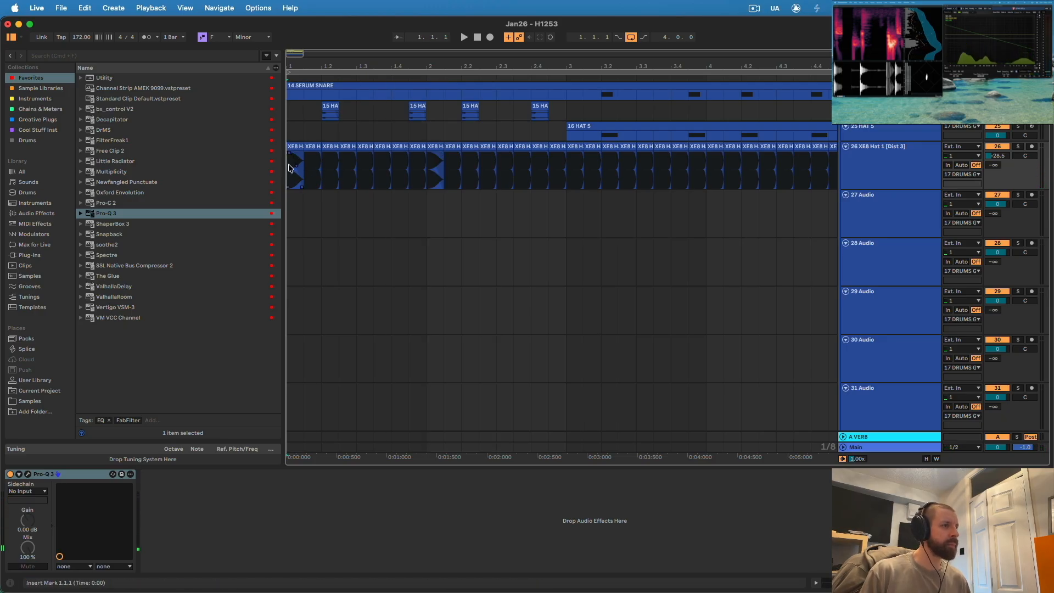
{"action": "key", "text": "space"}
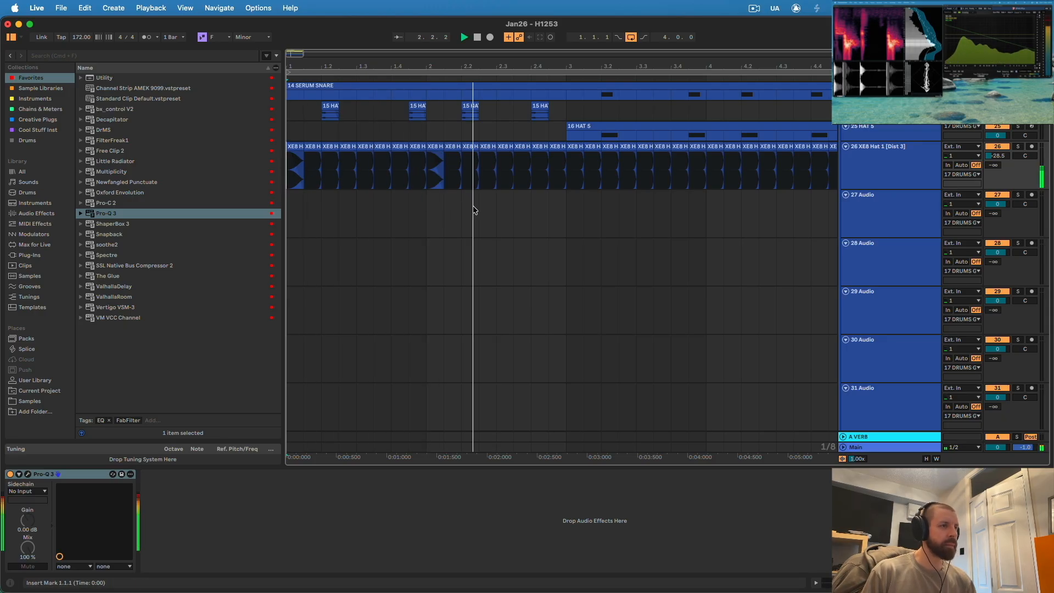
- Adjust the fade on the first XE8 hat clip and listen to it against the kick
{"action": "left_click", "coordinate": [302, 153]}
{"action": "left_click", "coordinate": [295, 172]}
{"action": "key", "text": "space"}
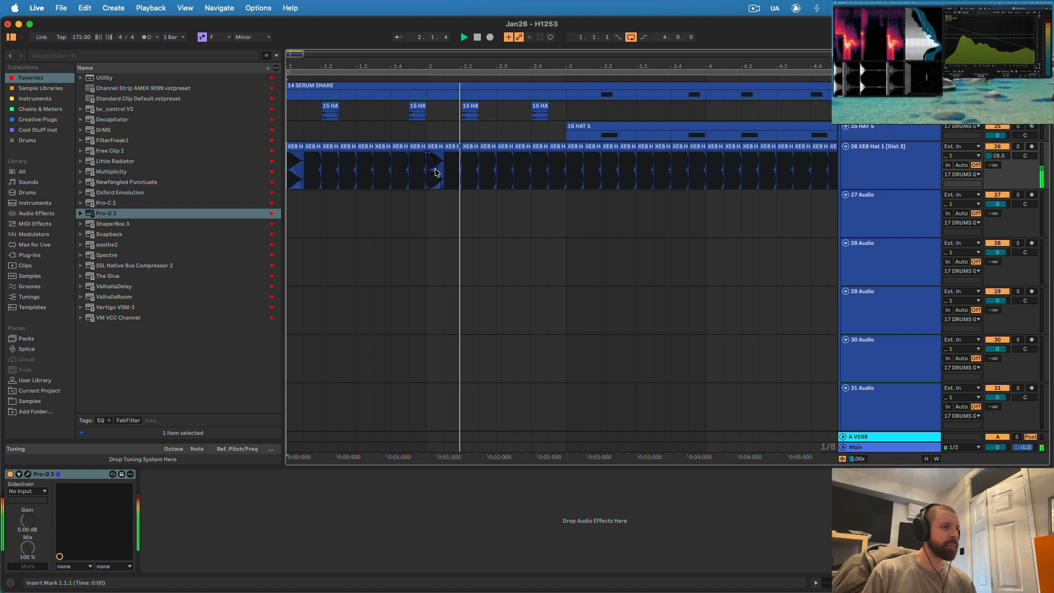
{"action": "key", "text": "space"}
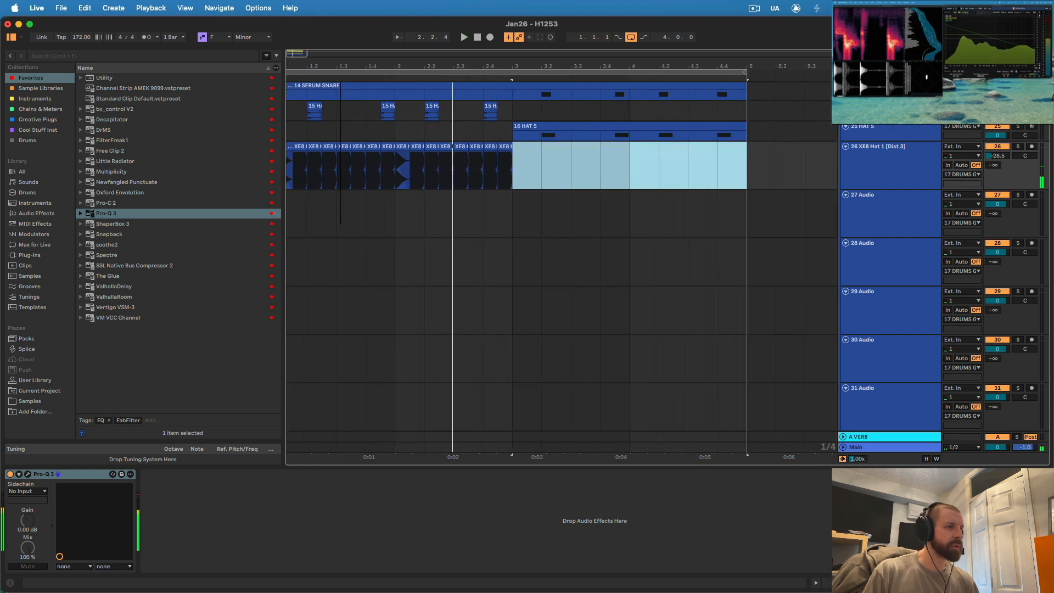
- Delete the XE8 hat clips from 3.1.1 to 5.1.1 and place a copy of the first hat clip at 1.3.3
{"action": "left_click_drag", "start_coordinate": [341, 67], "coordinate": [488, 189]}
{"action": "scroll", "coordinate": [489, 186], "scroll_direction": "up", "scroll_amount": 8}
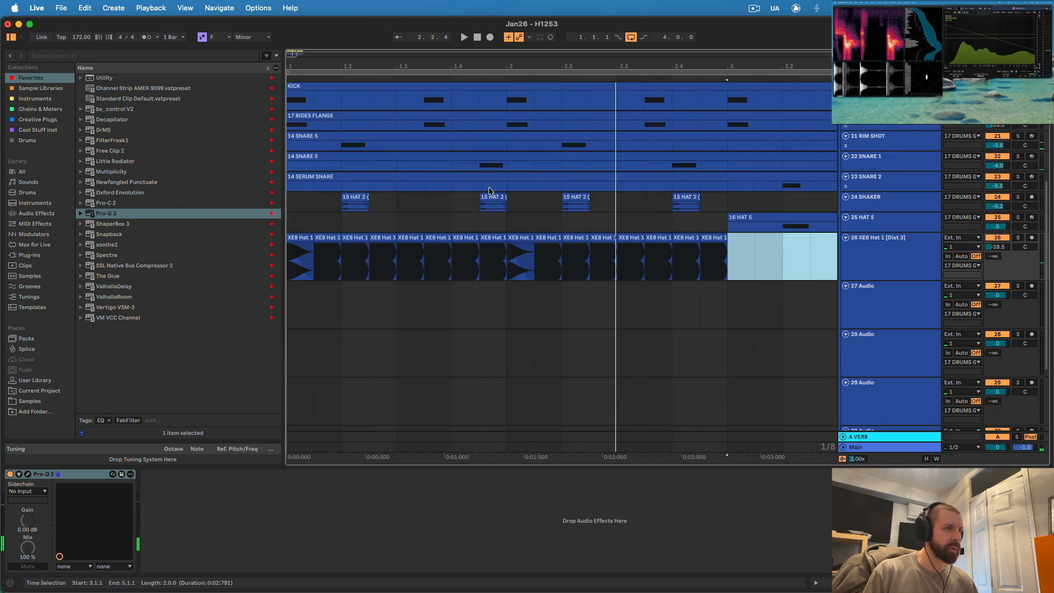
{"action": "scroll", "coordinate": [427, 204], "scroll_direction": "down", "scroll_amount": 4}
{"action": "key", "text": "space"}
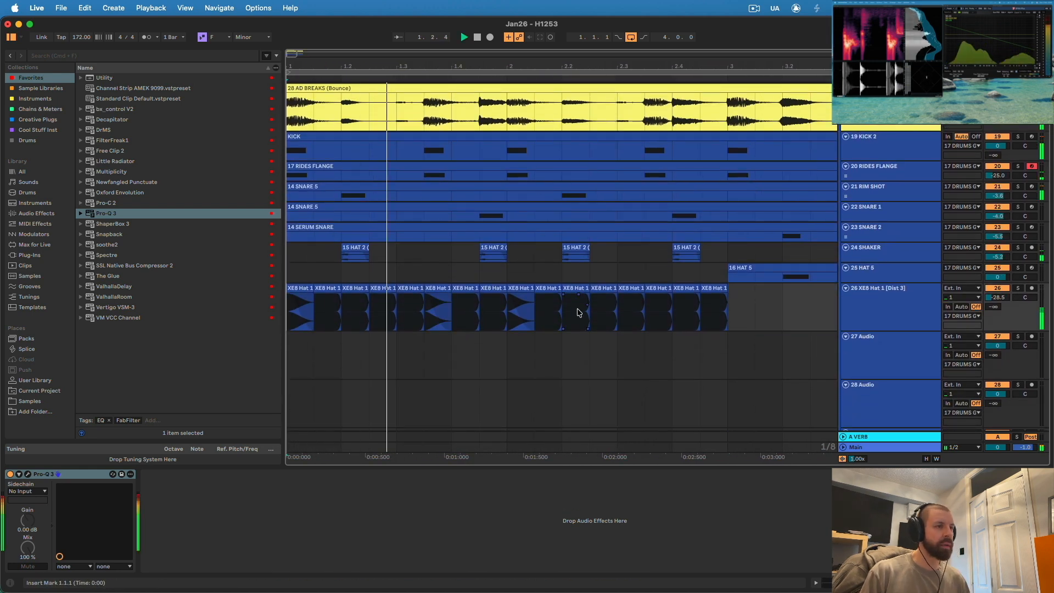
- Replace the XE8 hat clip at 2.3.3 with a copy of the clip at 1.3.3 so it matches the kick
{"action": "left_click", "coordinate": [658, 289]}
{"action": "key", "text": "space"}
{"action": "left_click_drag", "start_coordinate": [433, 289], "coordinate": [654, 297]}
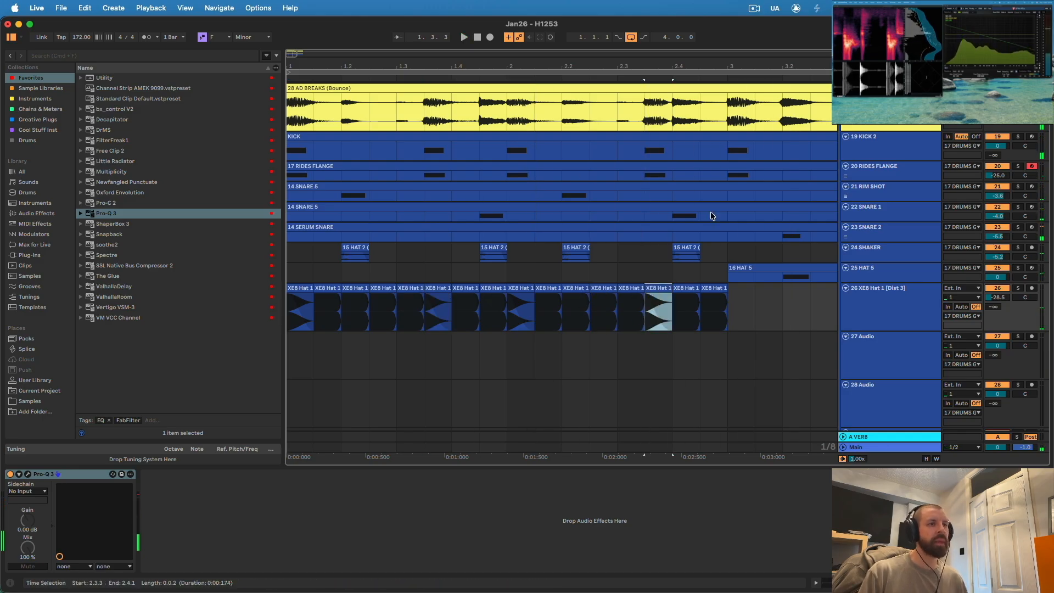
{"action": "left_click_drag", "start_coordinate": [605, 66], "coordinate": [605, 34]}
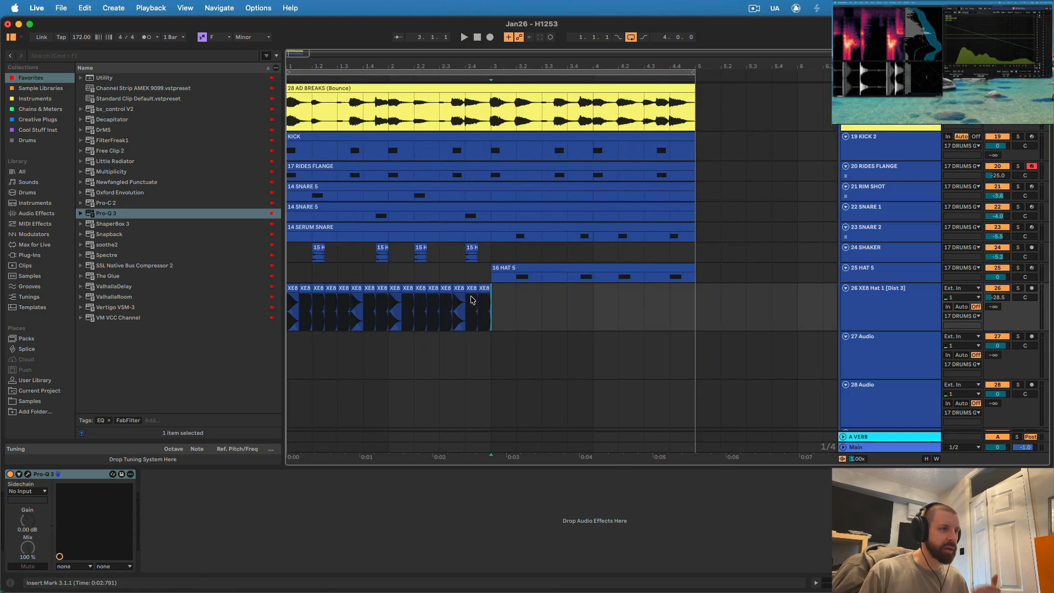
- Duplicate the two-bar XE8 hat pattern into bars 3 and 4, then lower the track's volume to -31.5 dB during playback
{"action": "left_click_drag", "start_coordinate": [471, 300], "coordinate": [250, 298]}
{"action": "key", "text": "super+d"}
{"action": "key", "text": "space"}
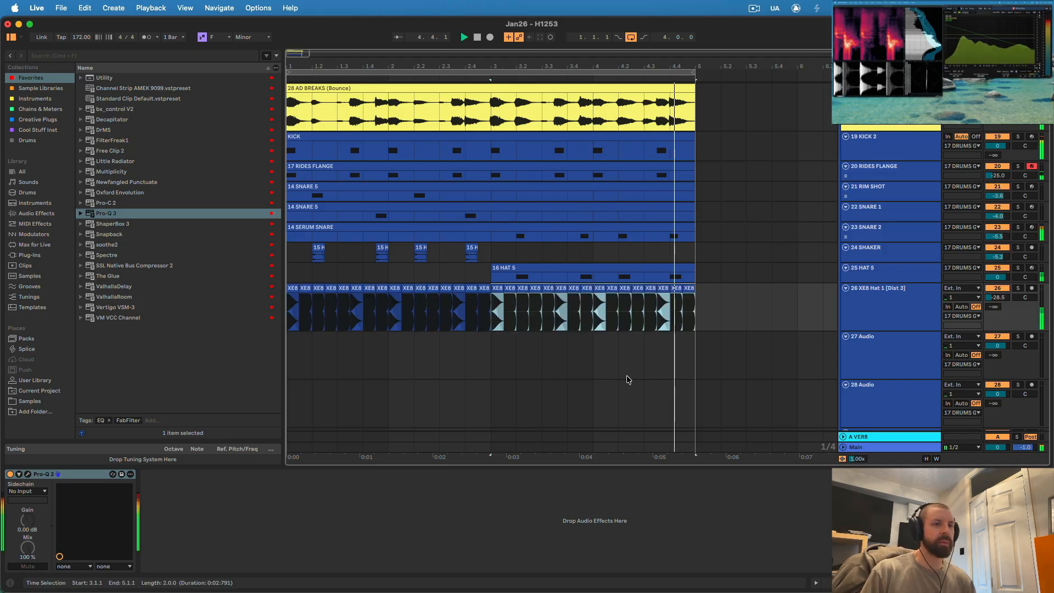
{"action": "left_click_drag", "start_coordinate": [991, 300], "coordinate": [991, 315]}
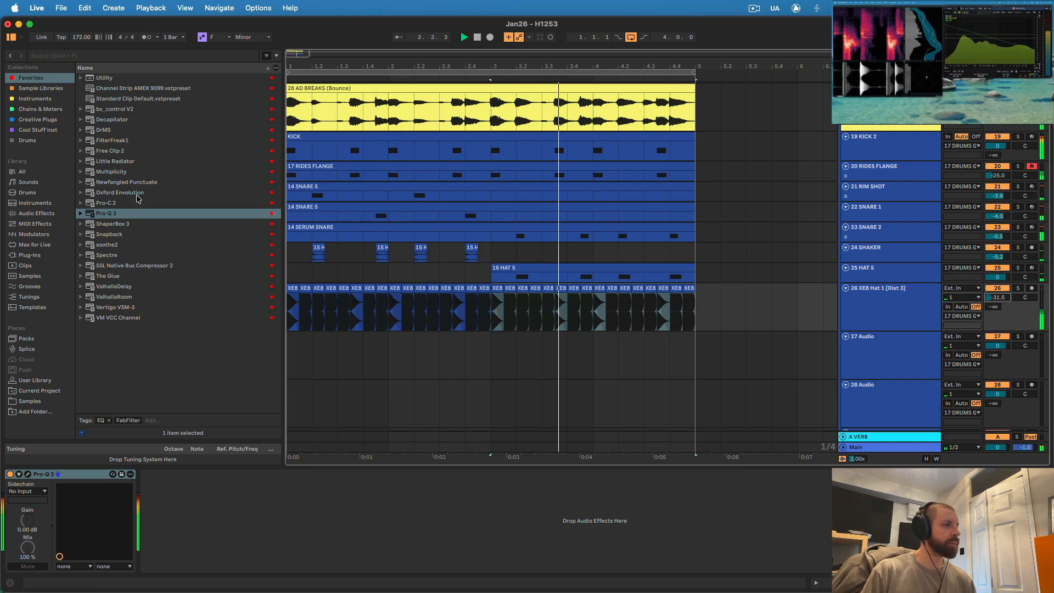
- Add ShaperBox 3 with its Volume shaper to the XE8 hat track and enable grid snapping with the straight-line drawing tool
{"action": "double_click", "coordinate": [112, 223]}
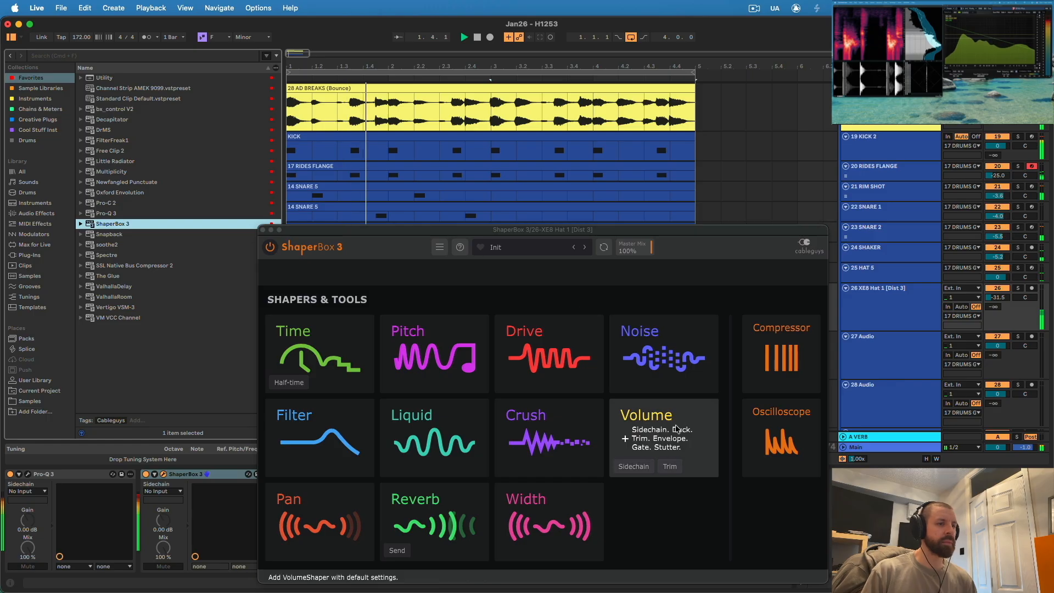
{"action": "left_click", "coordinate": [677, 429]}
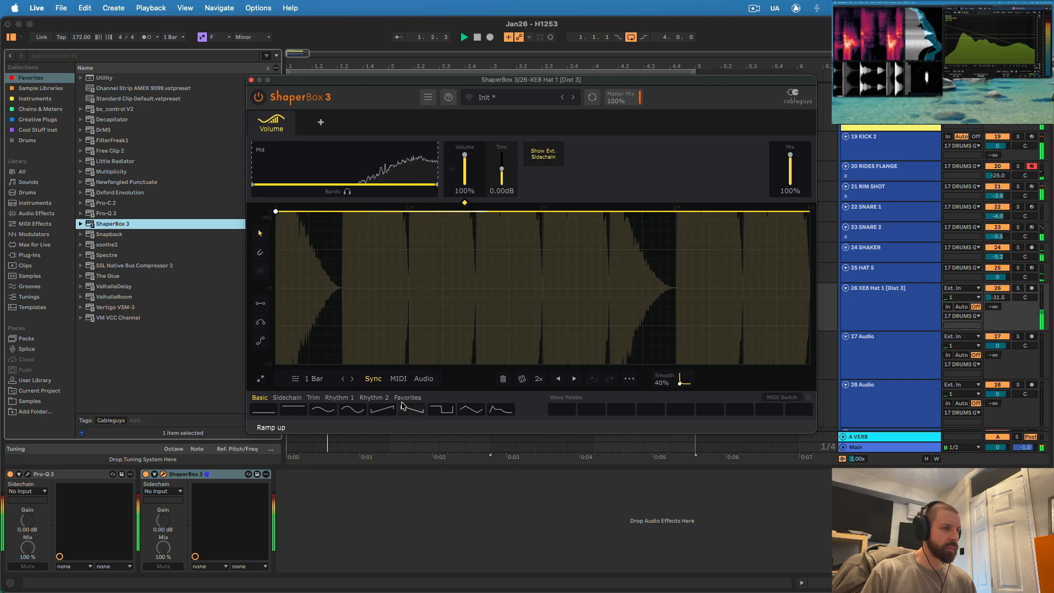
{"action": "left_click", "coordinate": [261, 306]}
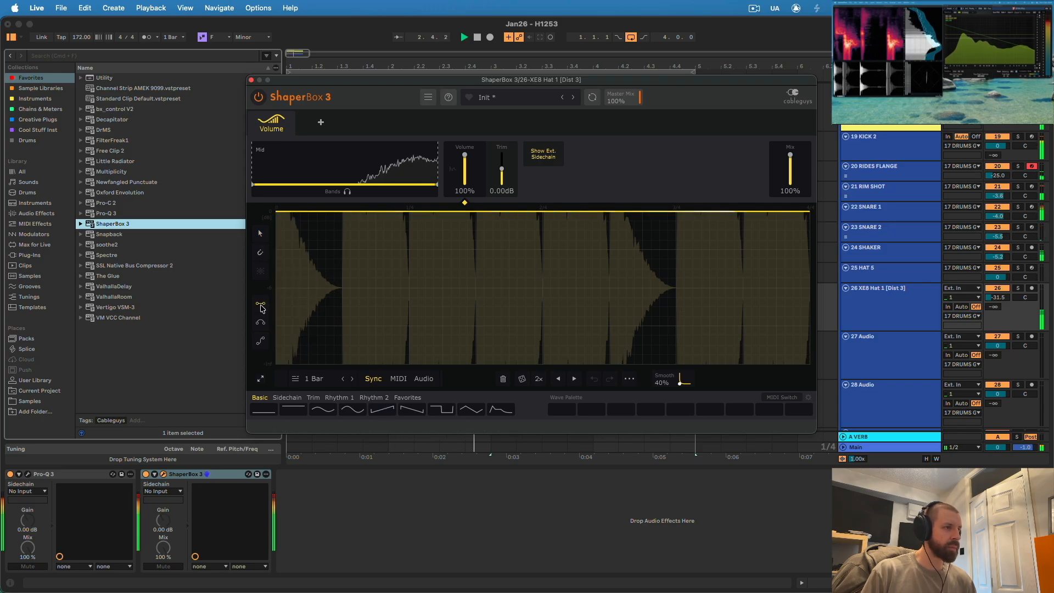
{"action": "left_click", "coordinate": [261, 255]}
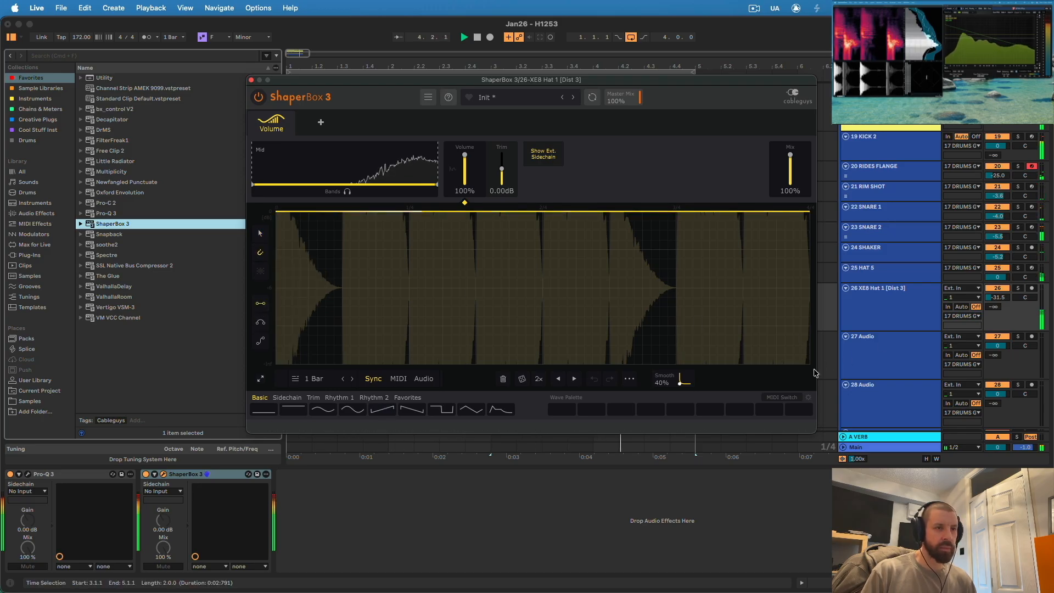
- Draw eight equal descending ramps across the one-bar volume curve and reduce the shaper's mix to 34%
{"action": "left_click_drag", "start_coordinate": [810, 363], "coordinate": [743, 211]}
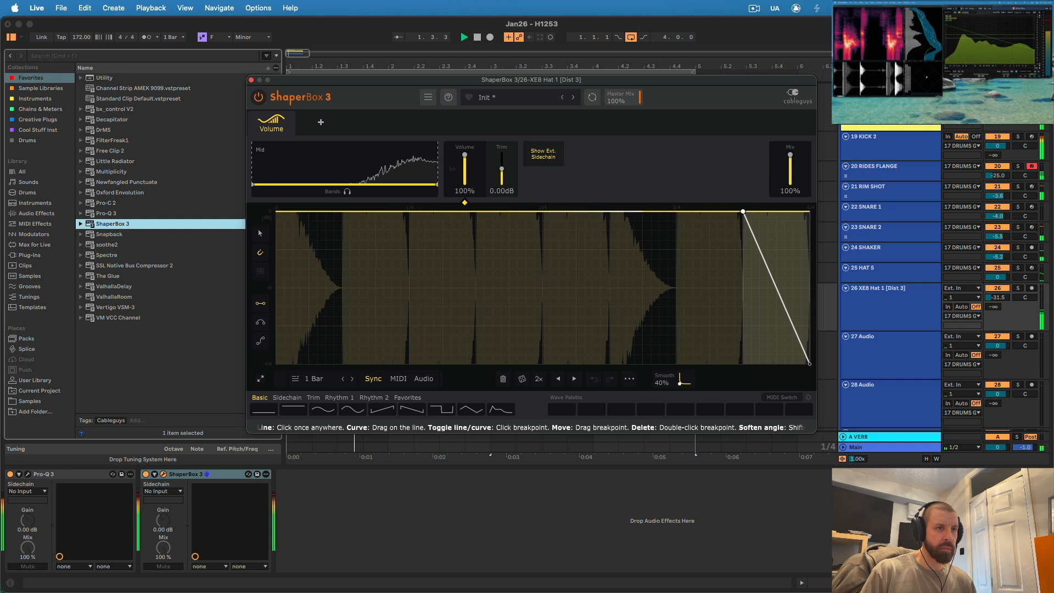
{"action": "left_click_drag", "start_coordinate": [676, 211], "coordinate": [743, 364]}
{"action": "left_click_drag", "start_coordinate": [609, 211], "coordinate": [676, 364]}
{"action": "left_click_drag", "start_coordinate": [543, 212], "coordinate": [609, 364]}
{"action": "left_click_drag", "start_coordinate": [476, 212], "coordinate": [543, 364]}
{"action": "left_click_drag", "start_coordinate": [409, 211], "coordinate": [476, 364]}
{"action": "left_click_drag", "start_coordinate": [342, 211], "coordinate": [409, 364]}
{"action": "mouse_move", "coordinate": [275, 211]}
{"action": "left_mouse_down"}
{"action": "mouse_move", "coordinate": [333, 365]}
{"action": "mouse_move", "coordinate": [342, 364]}
{"action": "left_mouse_up"}
{"action": "mouse_move", "coordinate": [794, 165]}
{"action": "left_mouse_down"}
{"action": "mouse_move", "coordinate": [794, 181]}
{"action": "mouse_move", "coordinate": [790, 173]}
{"action": "left_mouse_up"}
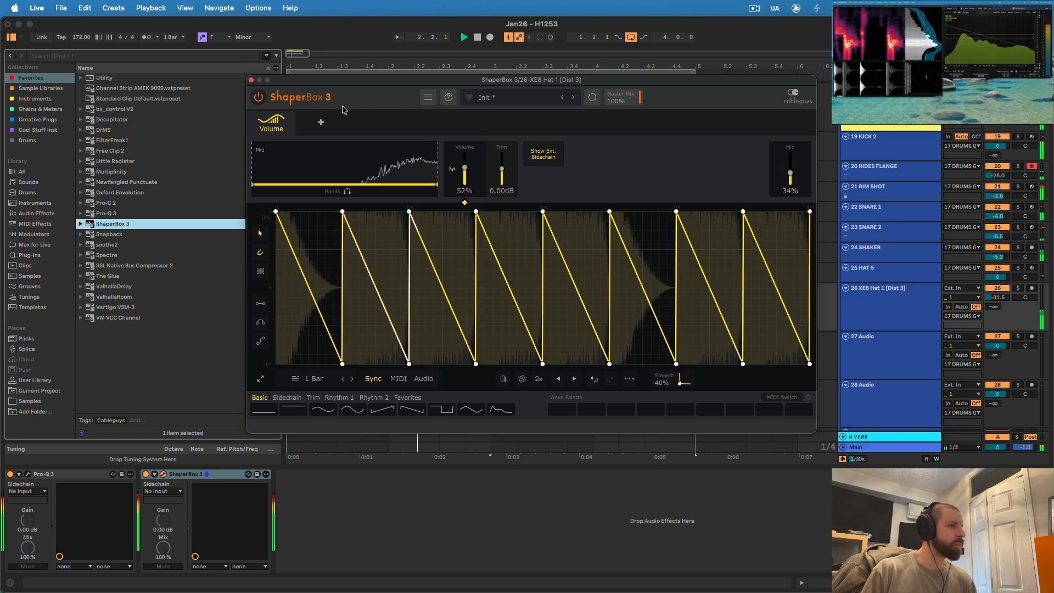
{"action": "left_click", "coordinate": [252, 81]}
- Raise the XE8 hat track's volume to -15.7 dB while listening to the loop
{"action": "left_click", "coordinate": [744, 277]}
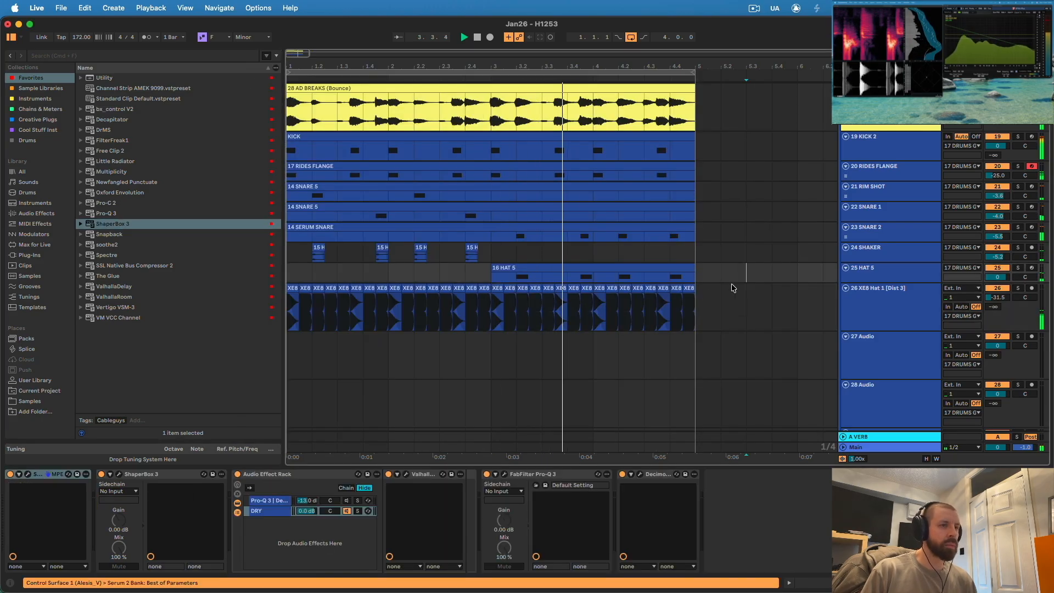
{"action": "left_click_drag", "start_coordinate": [997, 297], "coordinate": [998, 282]}
{"action": "left_click", "coordinate": [892, 317]}
{"action": "key", "text": "space"}
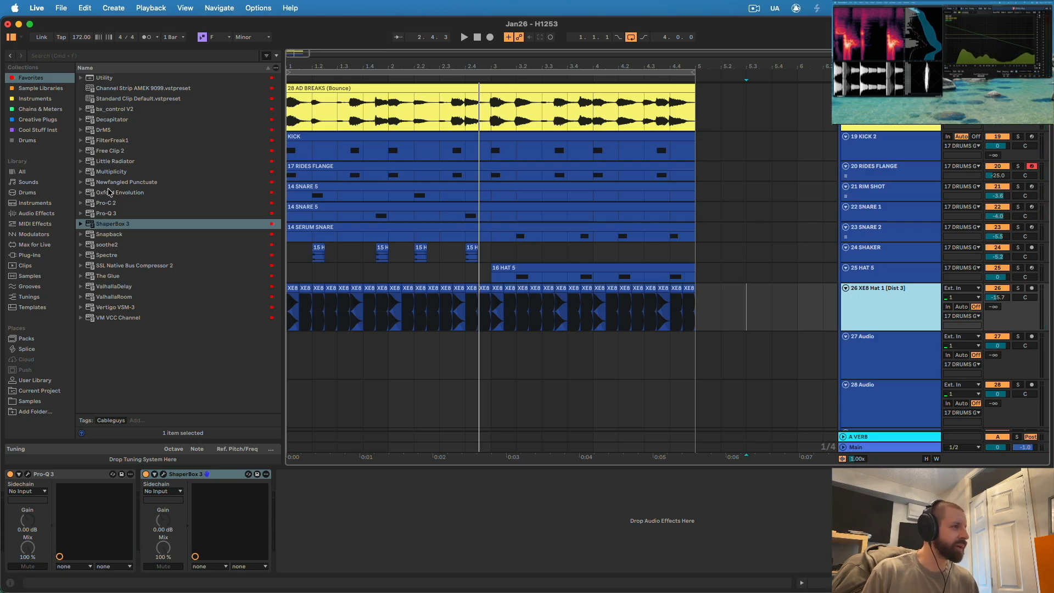
{"action": "key", "text": "space"}
{"action": "key", "text": "space"}
- Solo the XE8 hat track, then file Omega N under Creative Plugs and insert it after ShaperBox 3 on that track
{"action": "left_click", "coordinate": [1018, 288]}
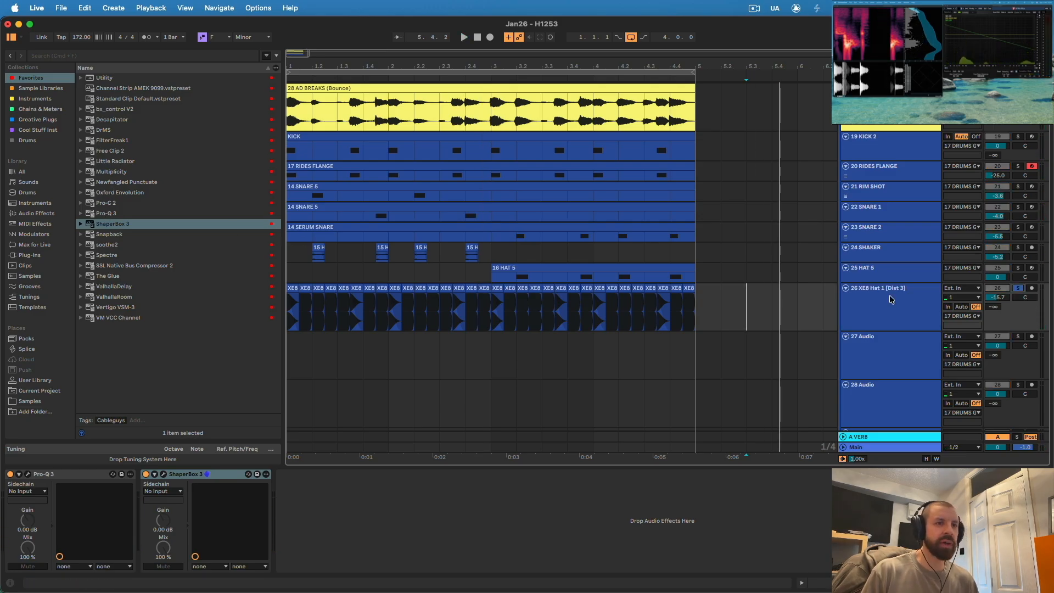
{"action": "key", "text": "super+f"}
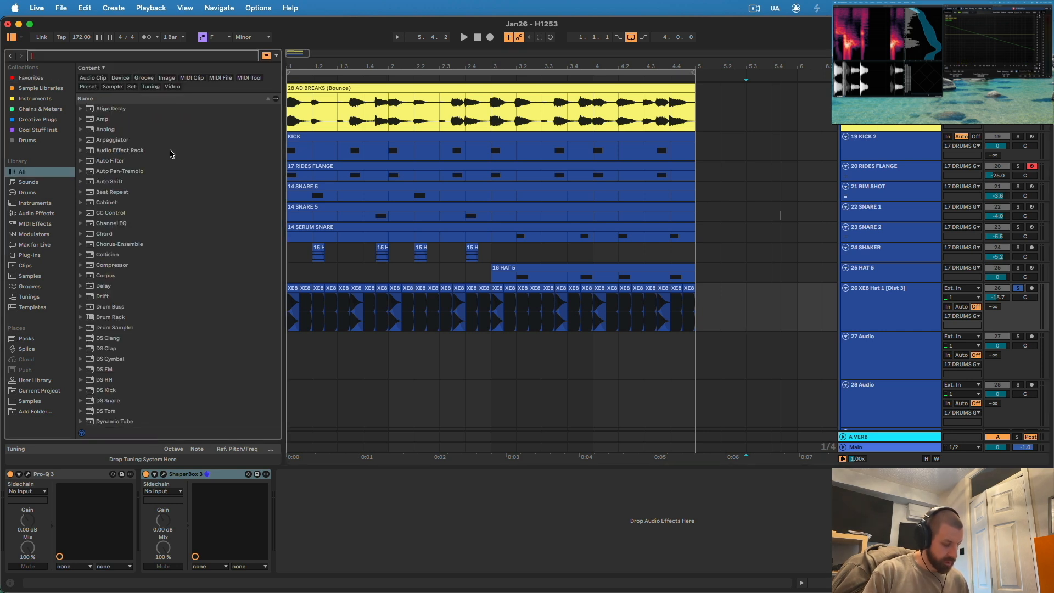
{"action": "type", "text": "omega"}
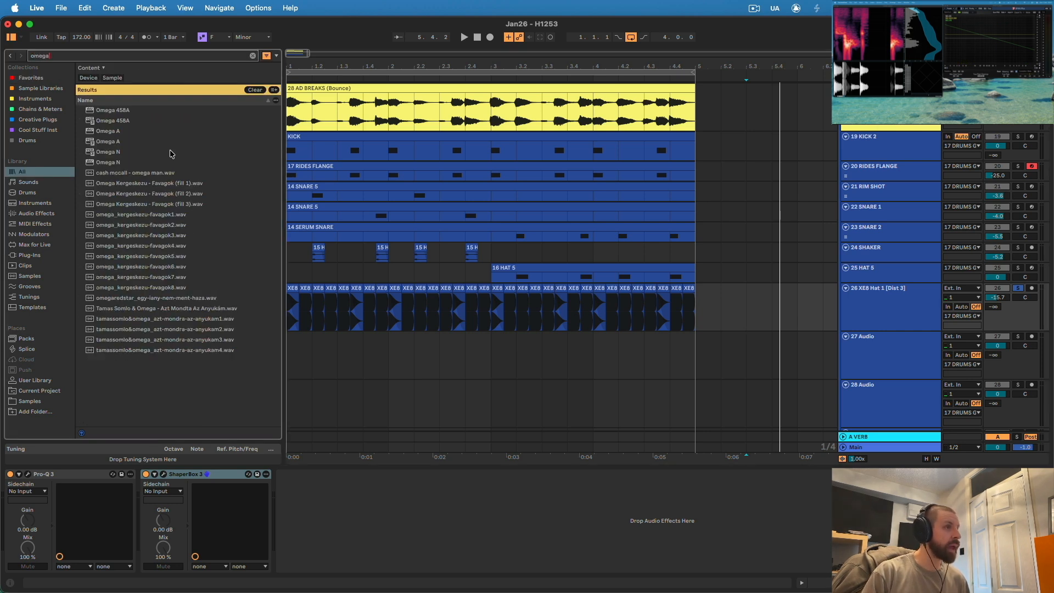
{"action": "left_click", "coordinate": [59, 119]}
{"action": "left_click_drag", "start_coordinate": [107, 92], "coordinate": [419, 309]}
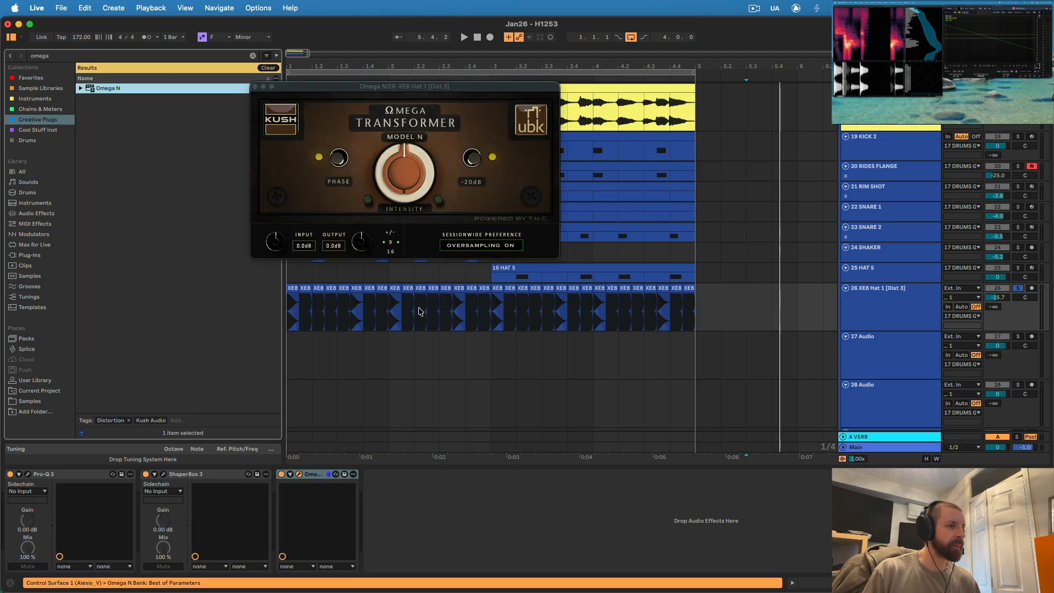
- Listen to the soloed XE8 hats with and without Omega N, then unsolo the track
{"action": "left_click", "coordinate": [288, 311]}
{"action": "key", "text": "space"}
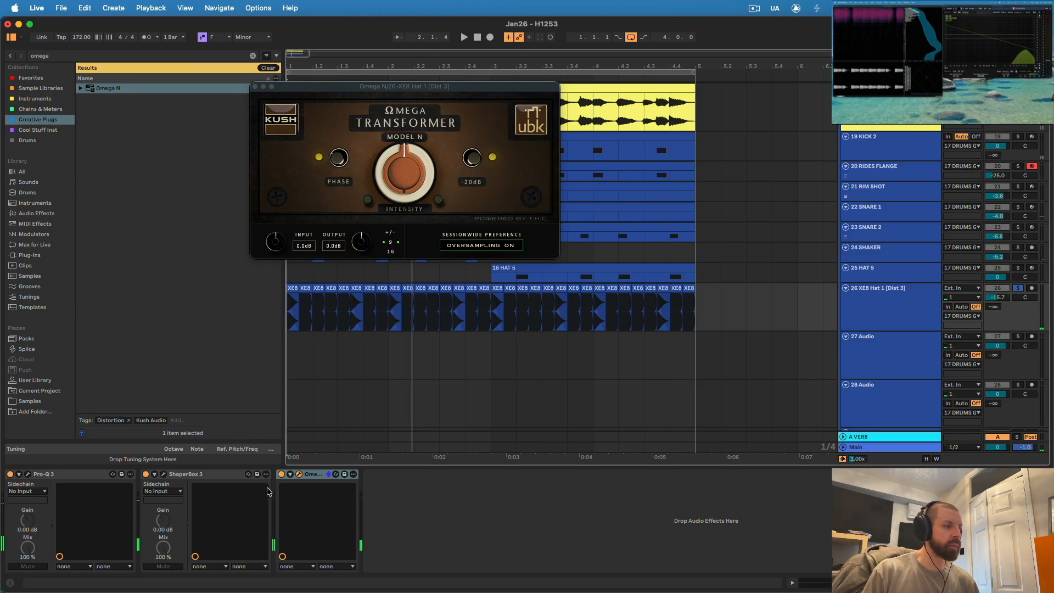
{"action": "key", "text": "space"}
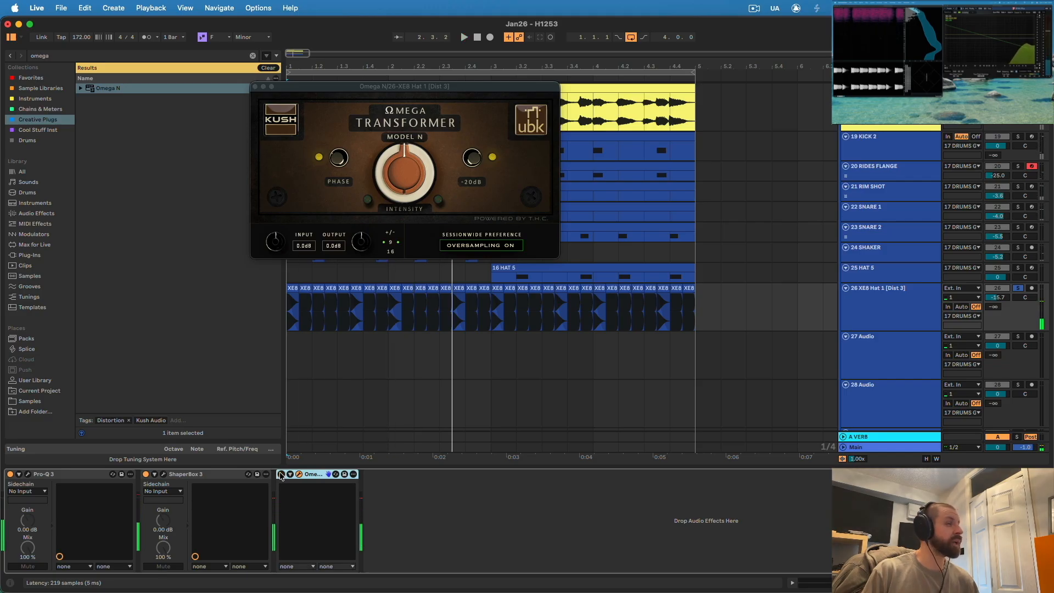
{"action": "key", "text": "space"}
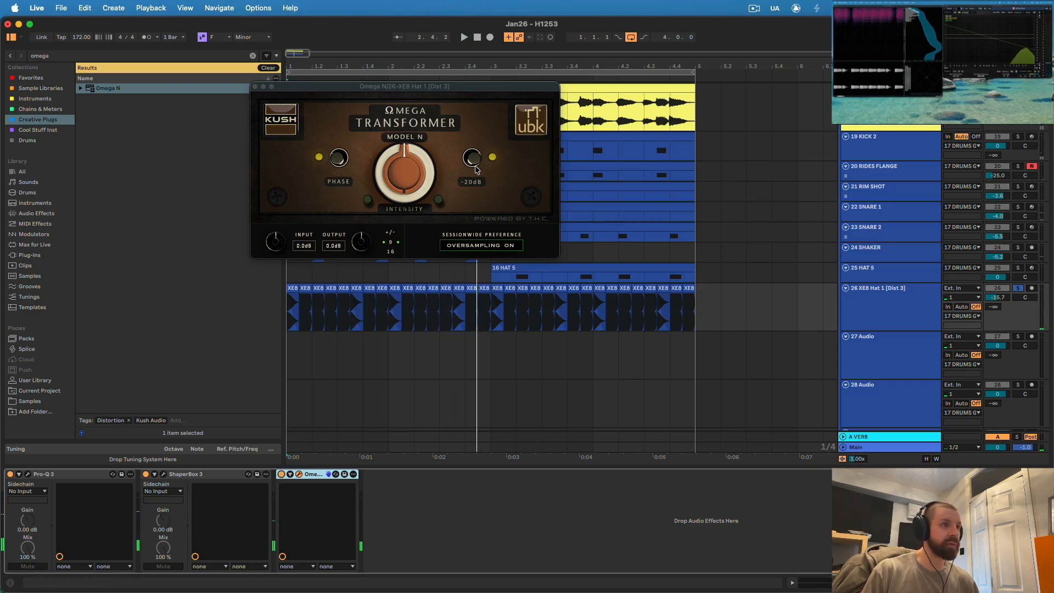
{"action": "key", "text": "space"}
{"action": "left_click", "coordinate": [255, 86]}
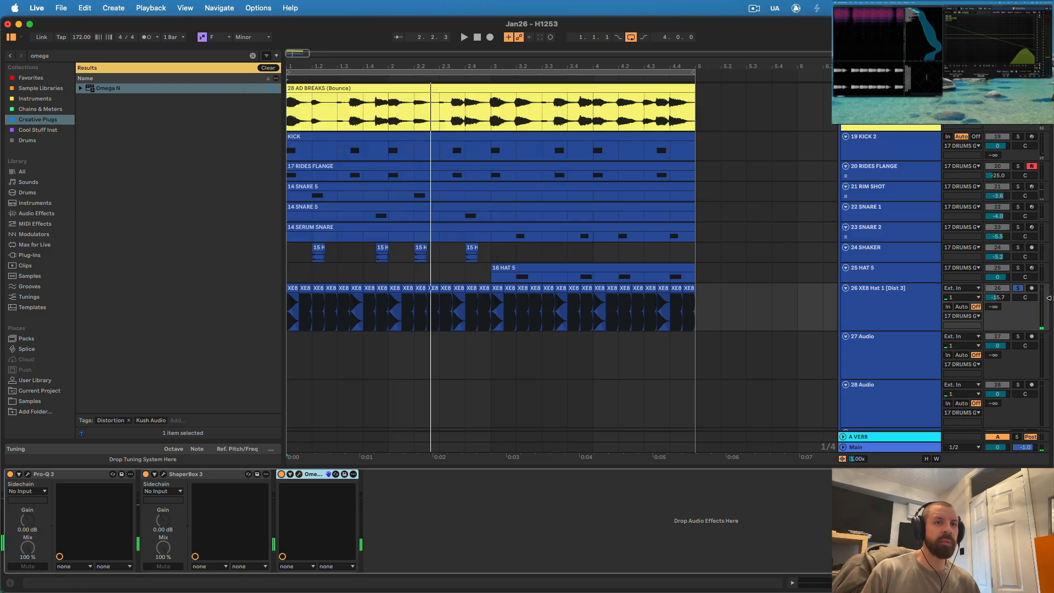
{"action": "left_click", "coordinate": [517, 332]}
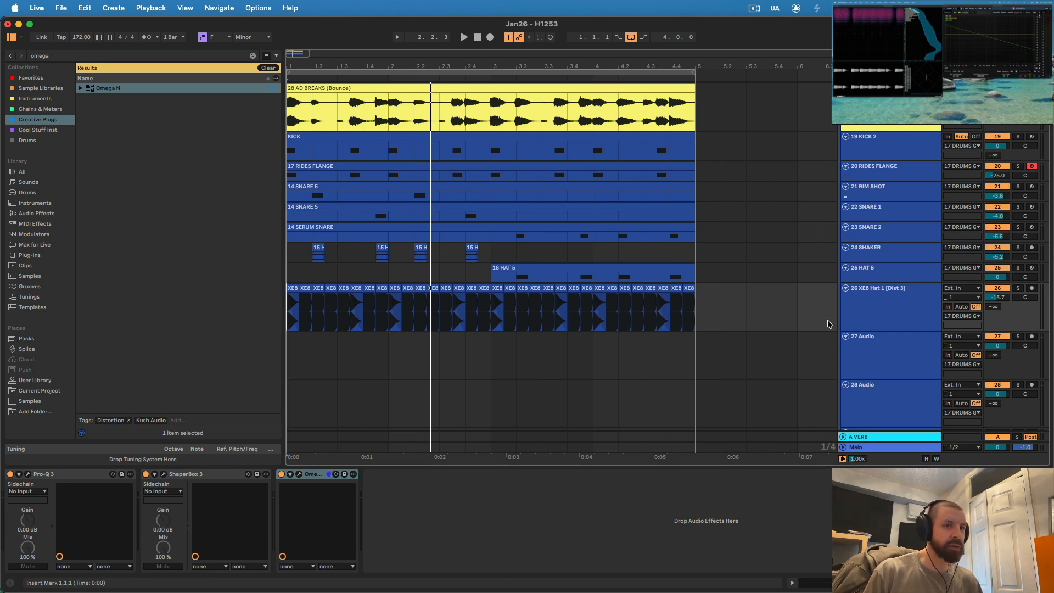
- Reshape ShaperBox 3's volume ramps on the XE8 hat track into curved decays with varied peaks, and set the mix to 100%
{"action": "left_click", "coordinate": [875, 295]}
{"action": "left_click", "coordinate": [162, 476]}
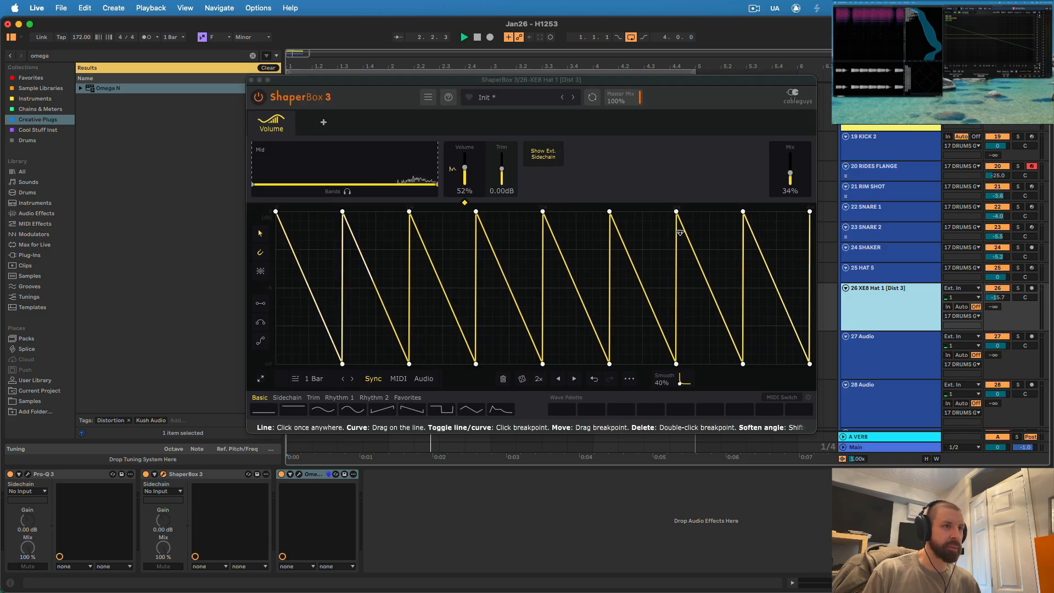
{"action": "key", "text": "space"}
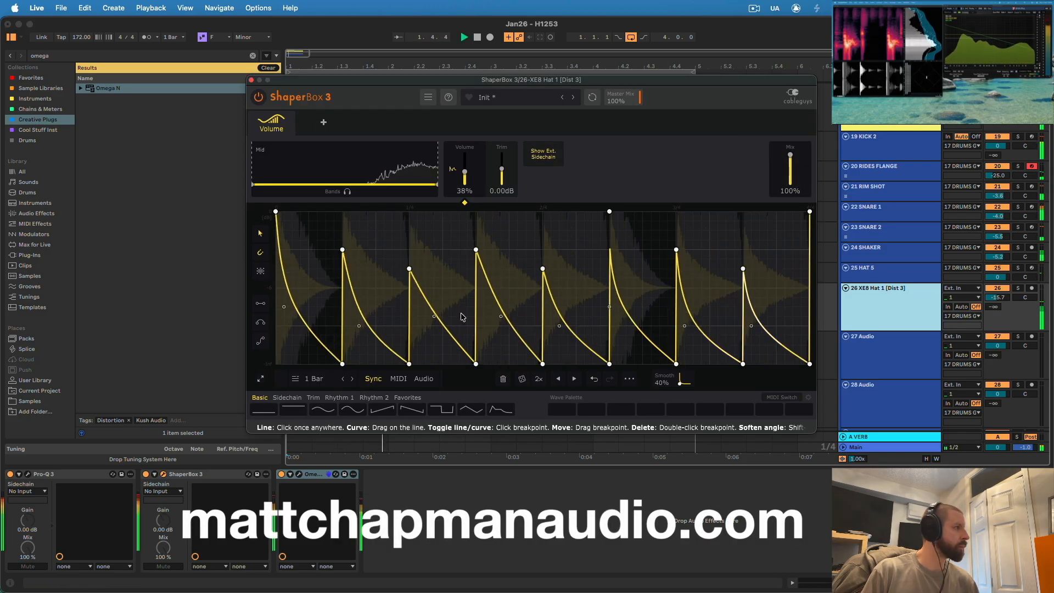
{"action": "left_click_drag", "start_coordinate": [643, 355], "coordinate": [643, 345]}
- Add a short low peak at position 0.75/4 in the second decay of the volume curve
{"action": "left_click", "coordinate": [375, 364]}
{"action": "left_click", "coordinate": [392, 347]}
{"action": "mouse_move", "coordinate": [392, 347]}
{"action": "left_mouse_down"}
{"action": "mouse_move", "coordinate": [375, 316]}
{"action": "mouse_move", "coordinate": [376, 335]}
{"action": "left_mouse_up"}
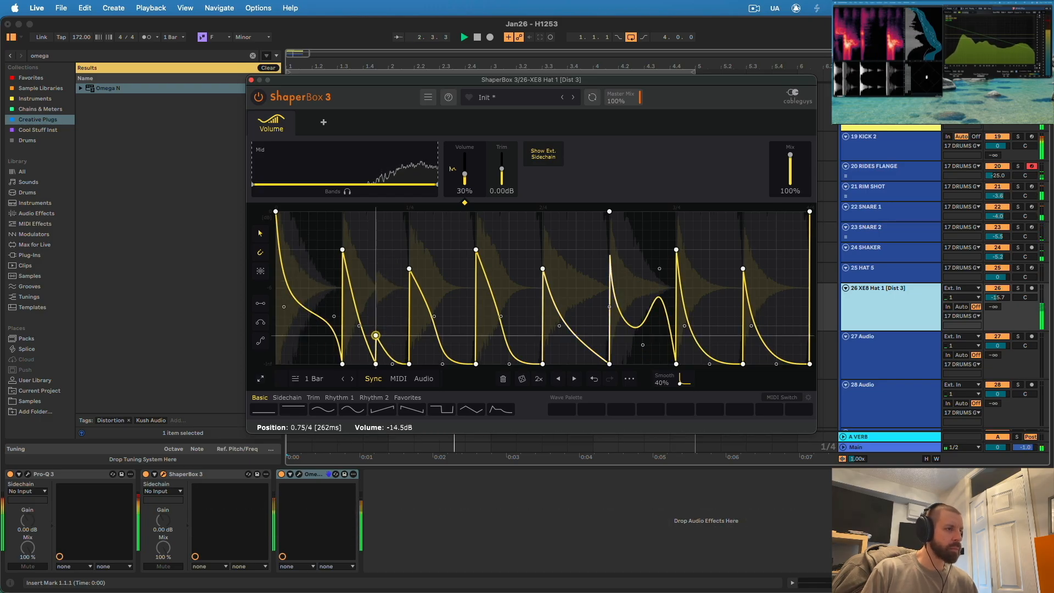
{"action": "left_click", "coordinate": [384, 364]}
{"action": "left_click_drag", "start_coordinate": [384, 364], "coordinate": [376, 325]}
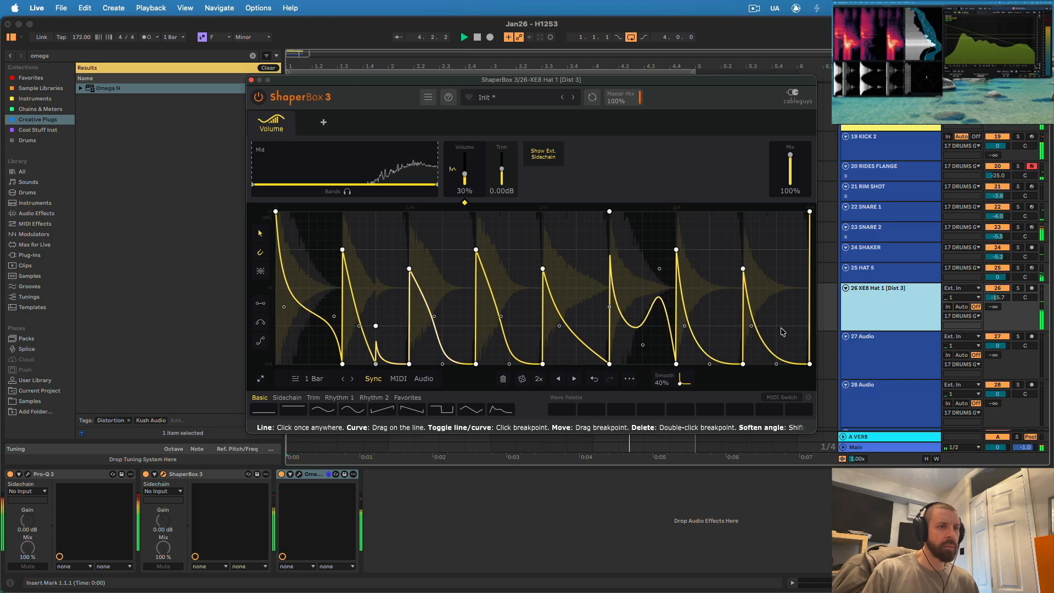
- Add a matching short peak at position 3.75/4 in the last decay, reaching -12.0 dB and falling back to silence
{"action": "left_click_drag", "start_coordinate": [784, 326], "coordinate": [776, 297]}
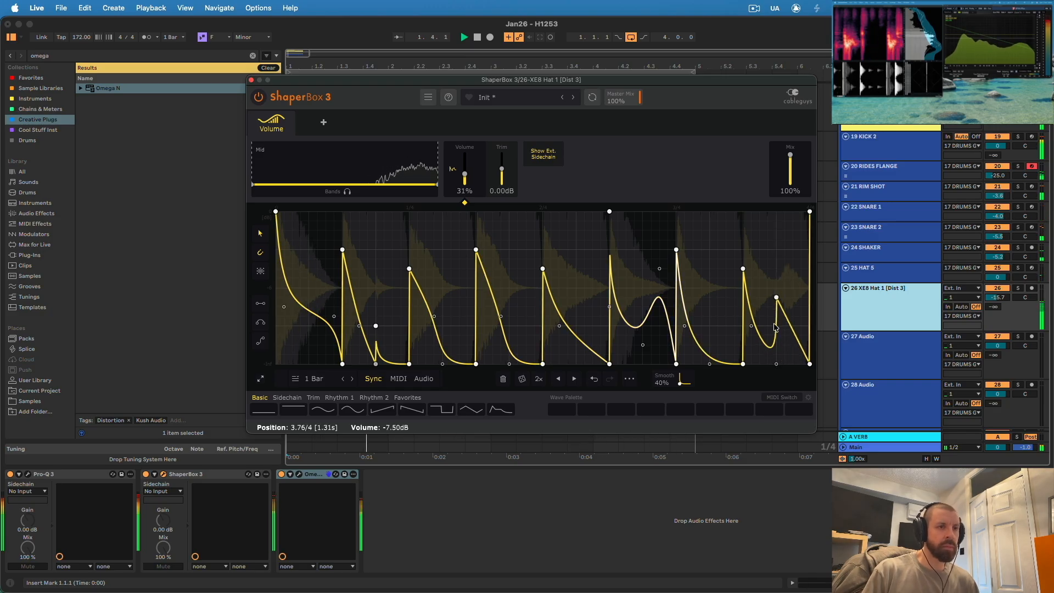
{"action": "left_click", "coordinate": [776, 364]}
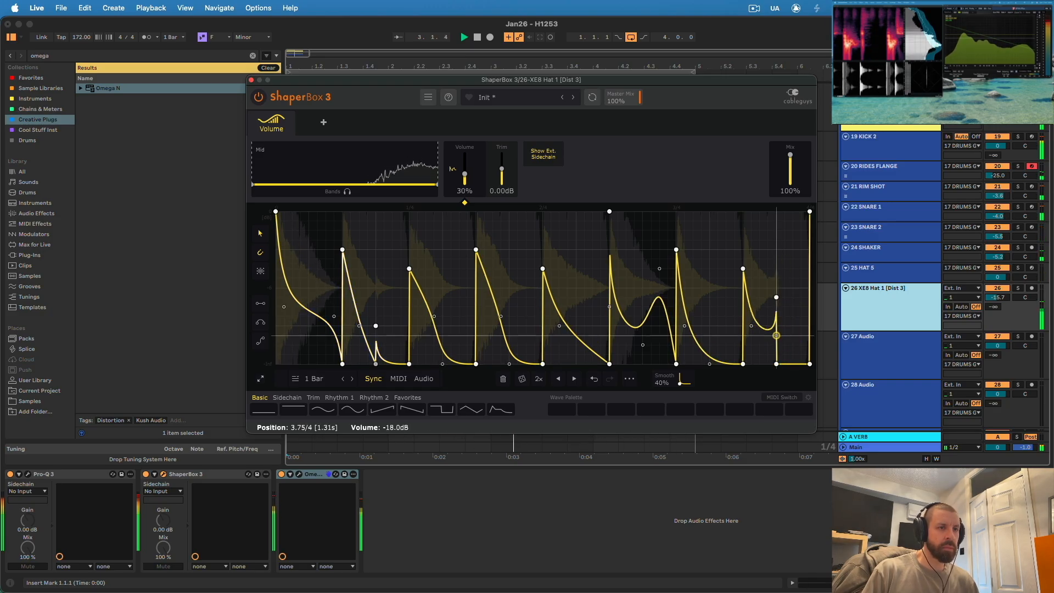
{"action": "mouse_move", "coordinate": [776, 345]}
{"action": "left_mouse_down"}
{"action": "mouse_move", "coordinate": [759, 364]}
{"action": "mouse_move", "coordinate": [777, 364]}
{"action": "left_mouse_up"}
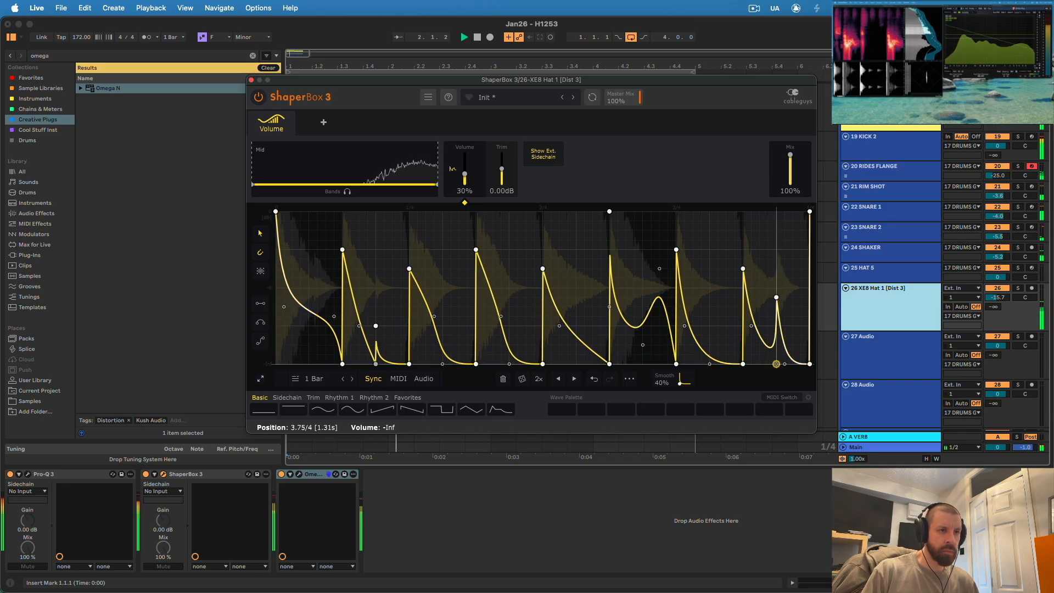
{"action": "left_click_drag", "start_coordinate": [776, 297], "coordinate": [776, 326]}
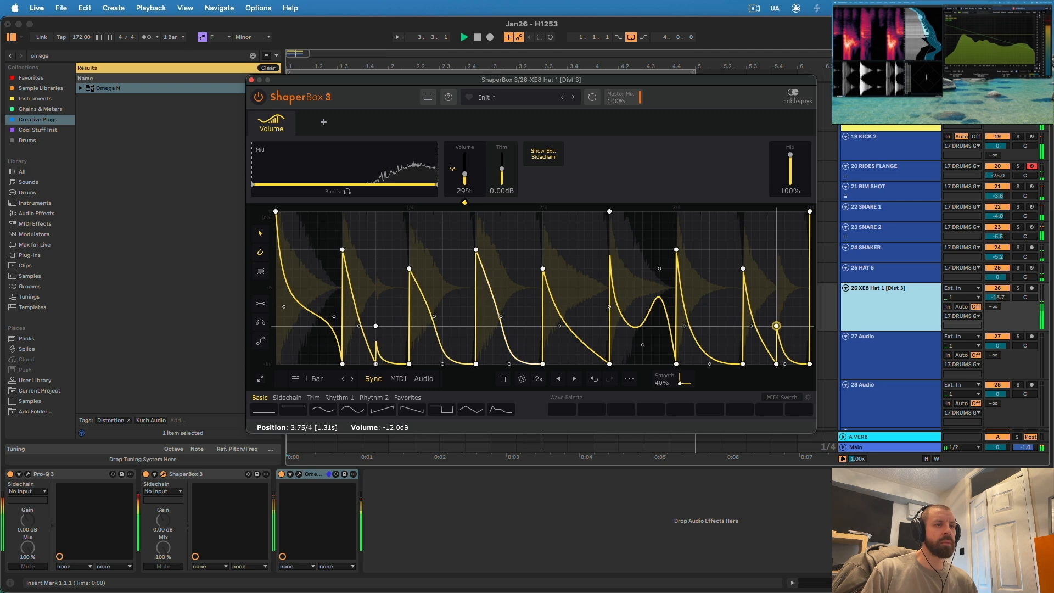
{"action": "left_click_drag", "start_coordinate": [785, 364], "coordinate": [777, 364]}
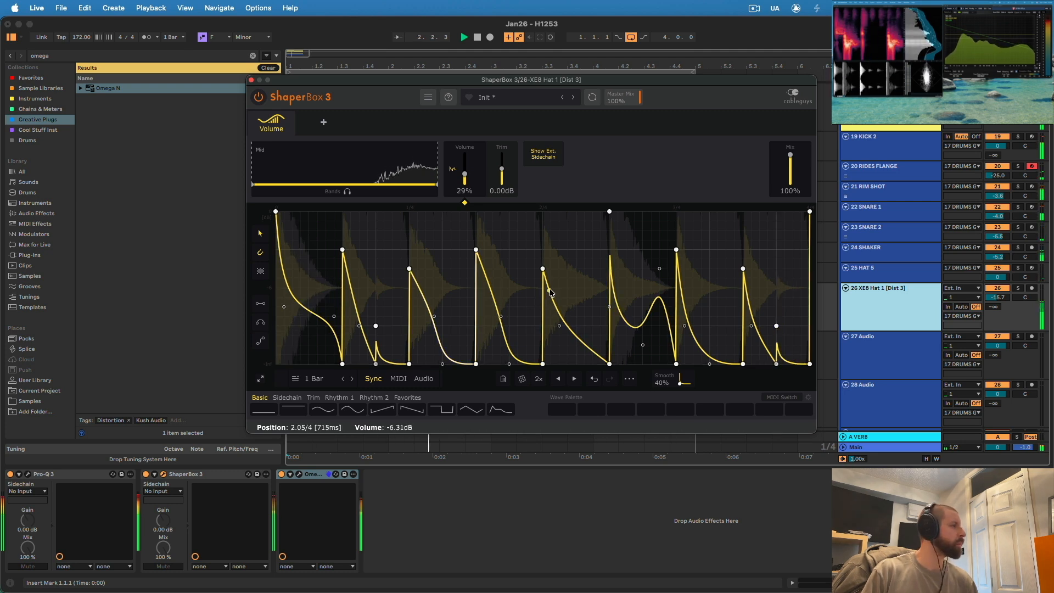
- Add a Filter shaper in ShaperBox 3 with type Clean HP 6dB and a cutoff of 4.21 kHz
{"action": "left_click", "coordinate": [323, 122]}
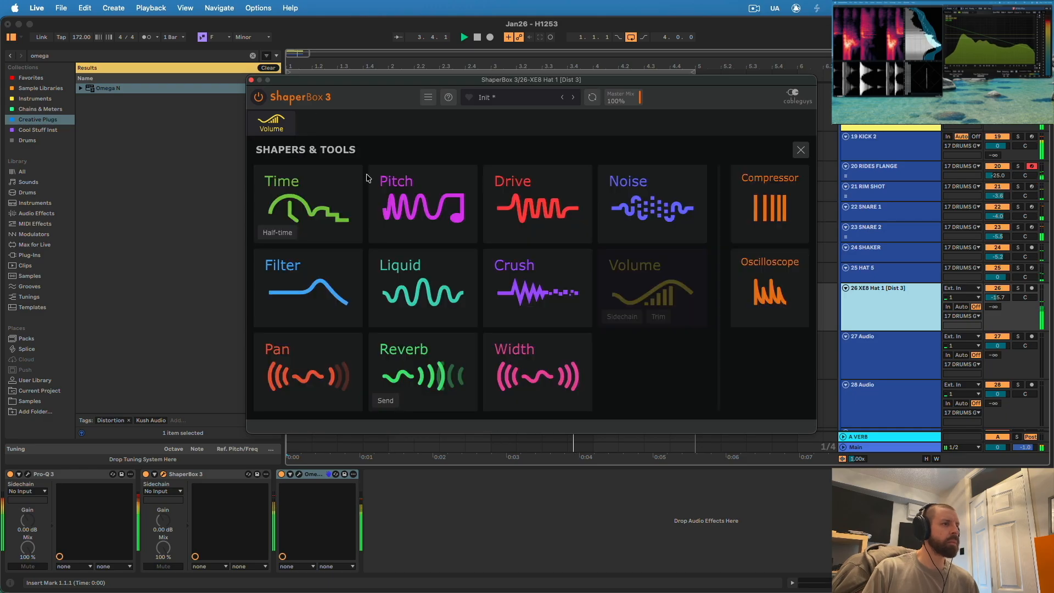
{"action": "left_click", "coordinate": [325, 269]}
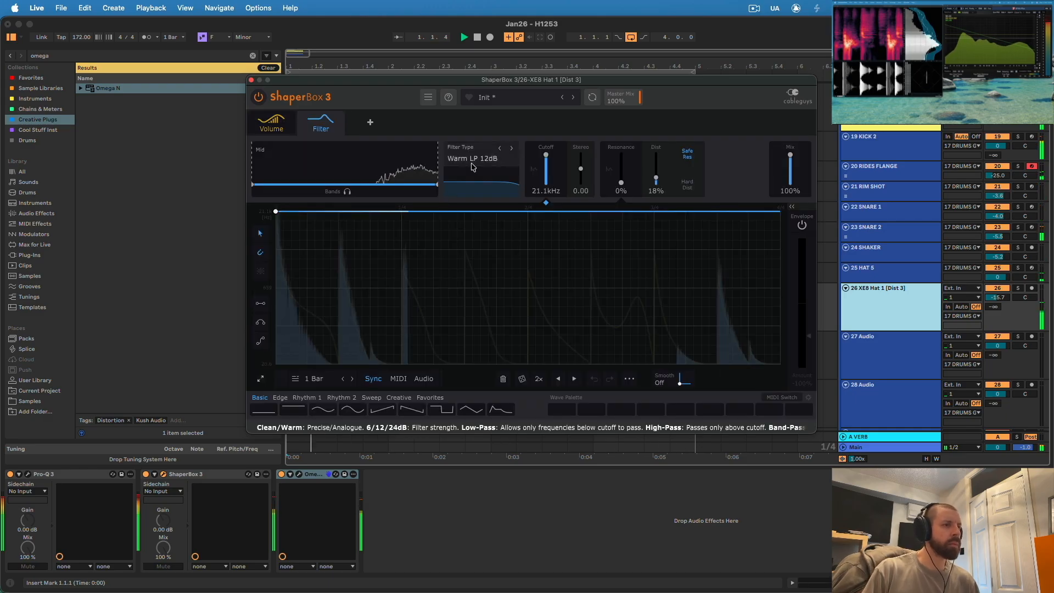
{"action": "left_click", "coordinate": [512, 148]}
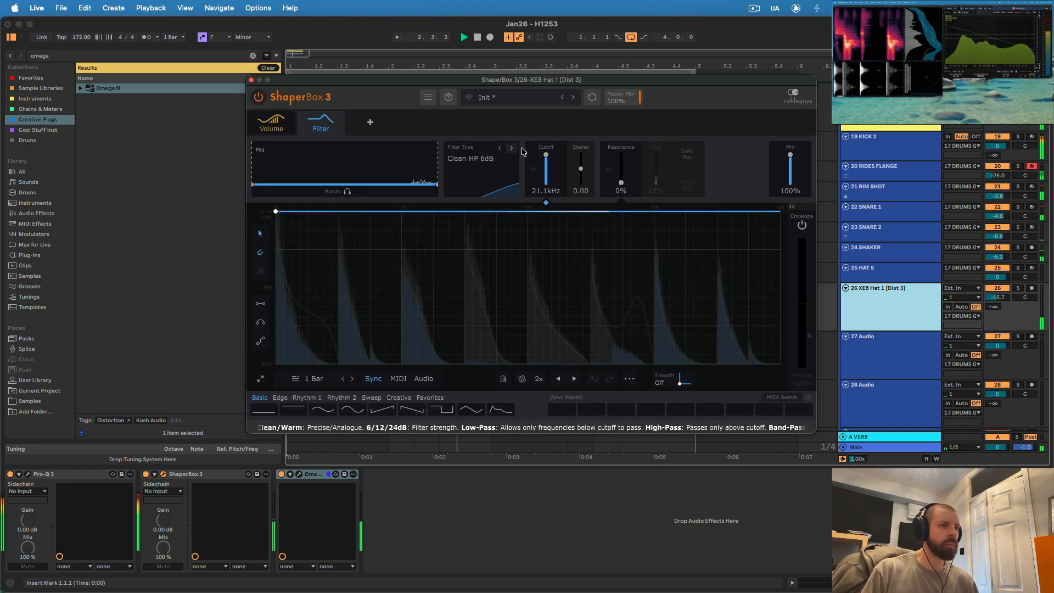
{"action": "left_click_drag", "start_coordinate": [548, 158], "coordinate": [546, 161]}
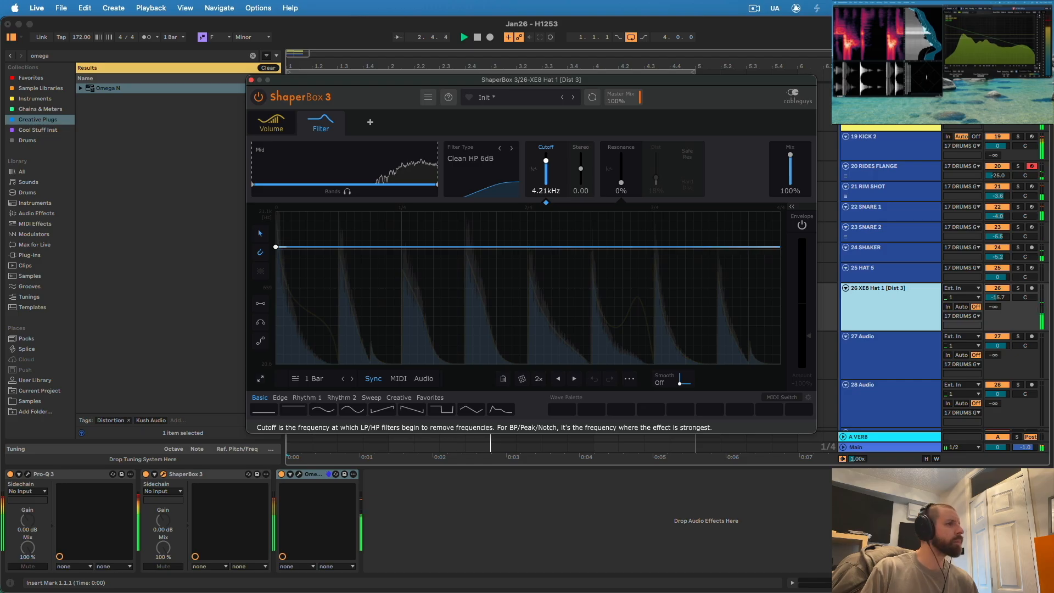
- Add a Soft Clip Drive shaper with the drive at 13% and raise its output to about 6 dB
{"action": "left_click", "coordinate": [370, 122]}
{"action": "left_click", "coordinate": [510, 203]}
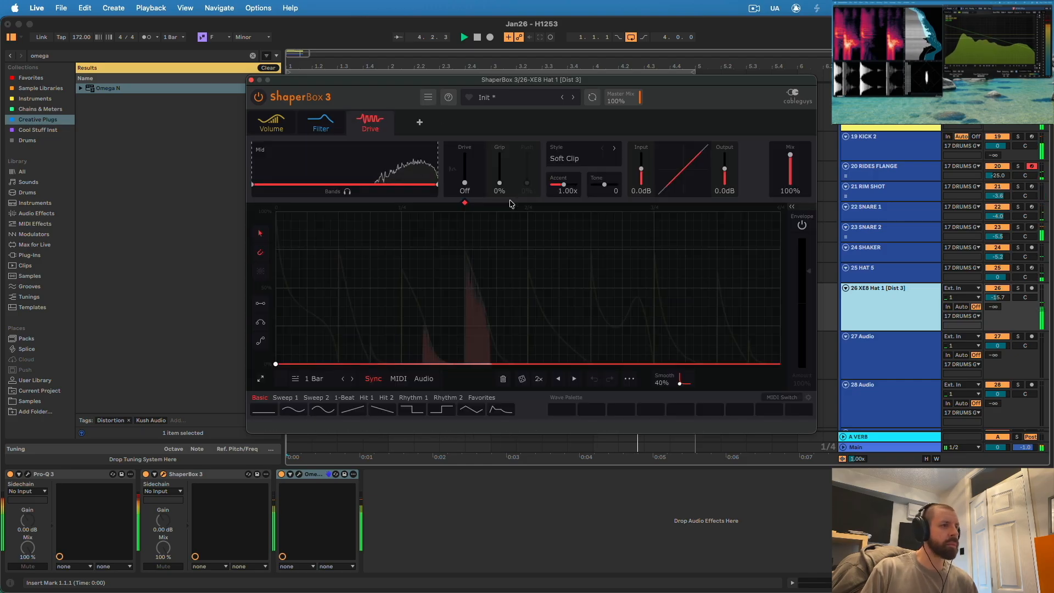
{"action": "left_click_drag", "start_coordinate": [465, 182], "coordinate": [464, 179]}
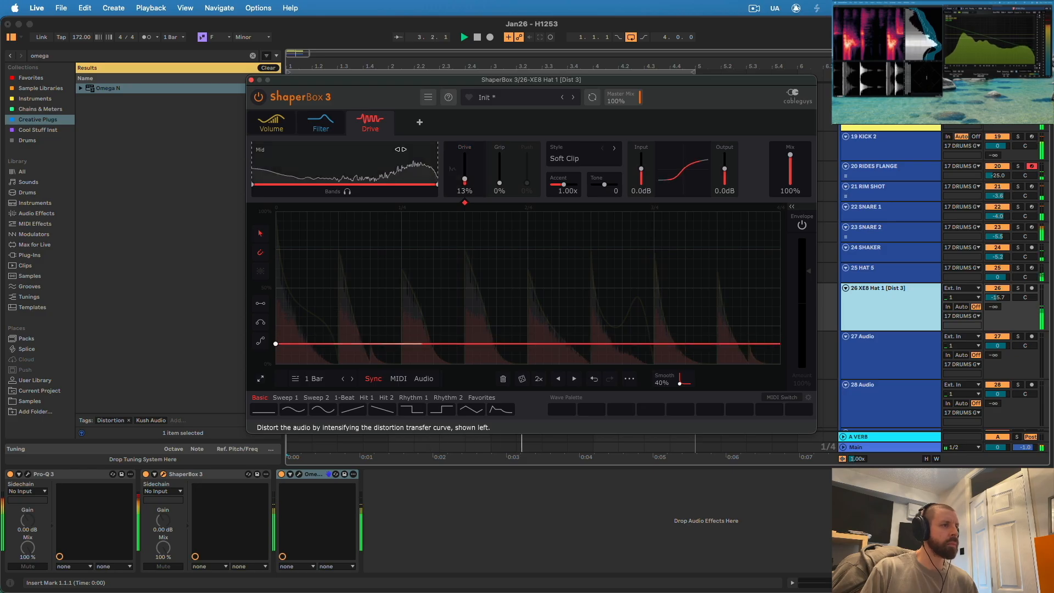
{"action": "left_click_drag", "start_coordinate": [725, 169], "coordinate": [725, 161]}
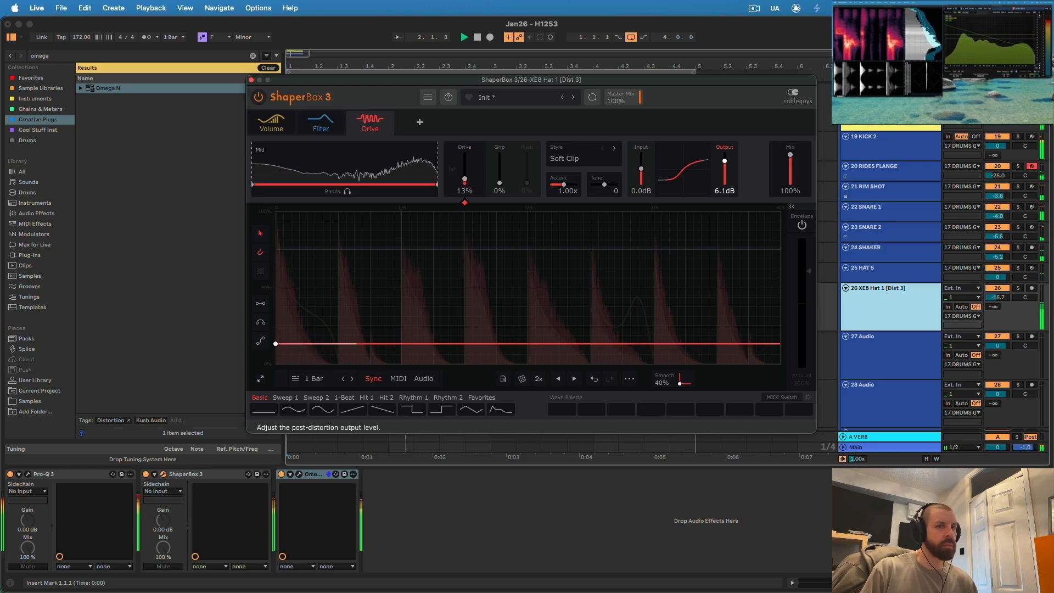
- Raise the XE8 hat track's volume to -11.2 dB and set the Drive shaper's tone to -20
{"action": "left_click_drag", "start_coordinate": [998, 297], "coordinate": [998, 297]}
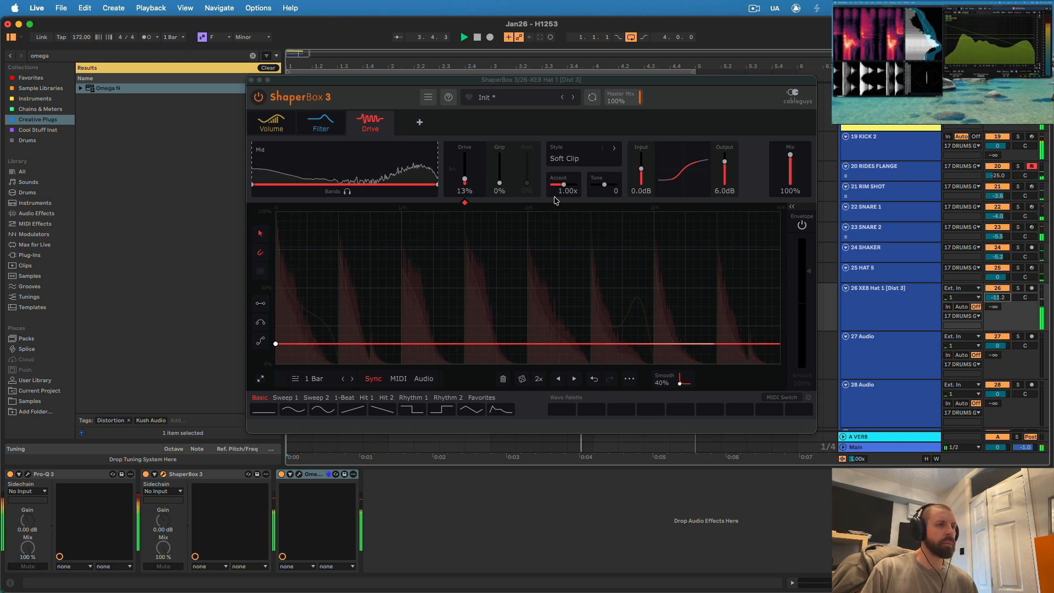
{"action": "left_click_drag", "start_coordinate": [604, 184], "coordinate": [604, 195]}
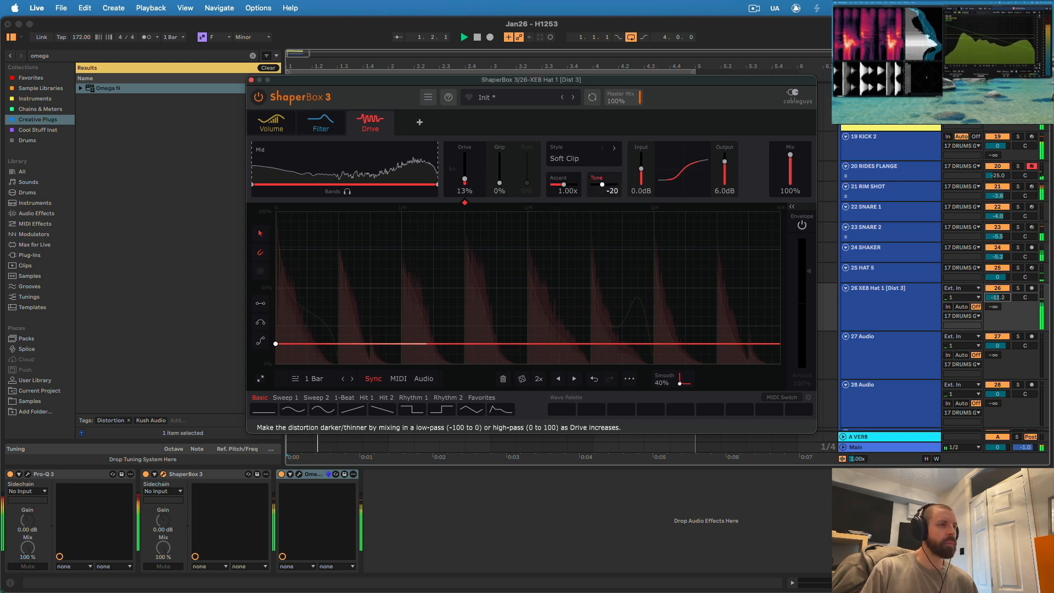
- Close the ShaperBox 3 window and solo the XE8 hat track
{"action": "left_click_drag", "start_coordinate": [465, 180], "coordinate": [464, 181]}
{"action": "left_click", "coordinate": [251, 80]}
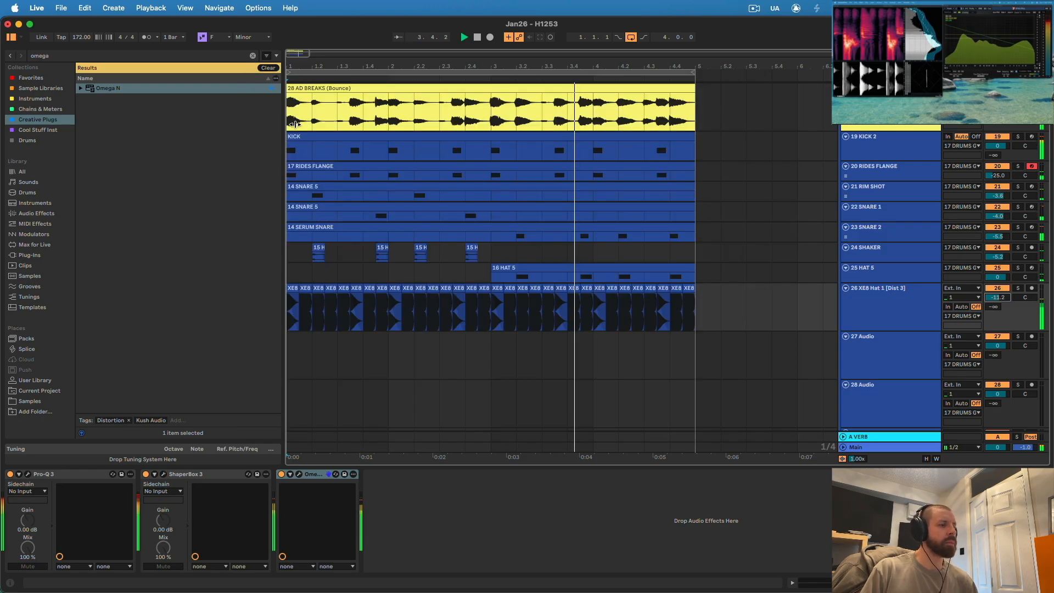
{"action": "left_click", "coordinate": [903, 303]}
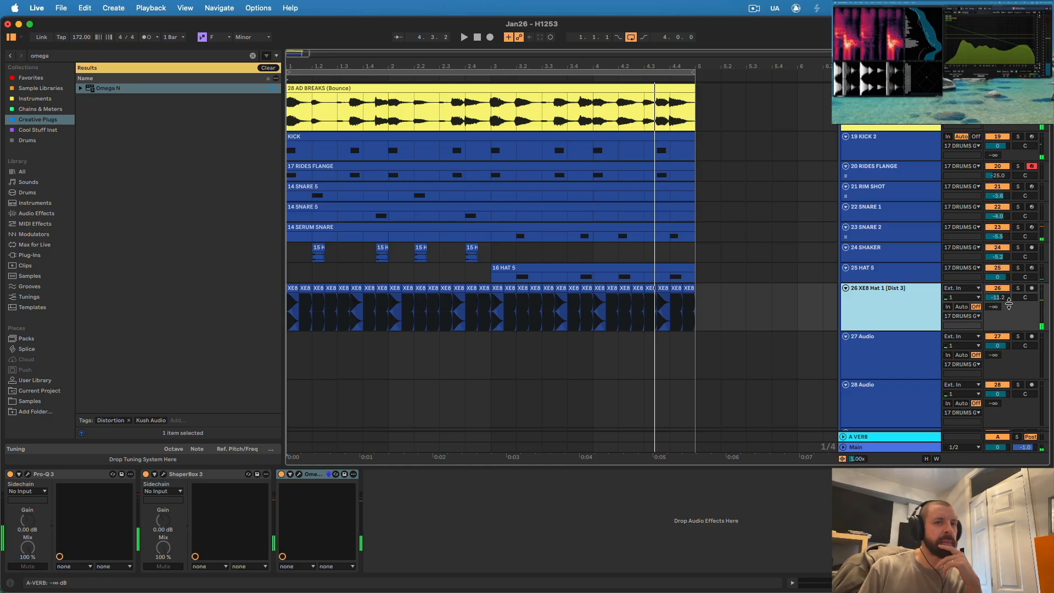
{"action": "left_click", "coordinate": [1018, 288]}
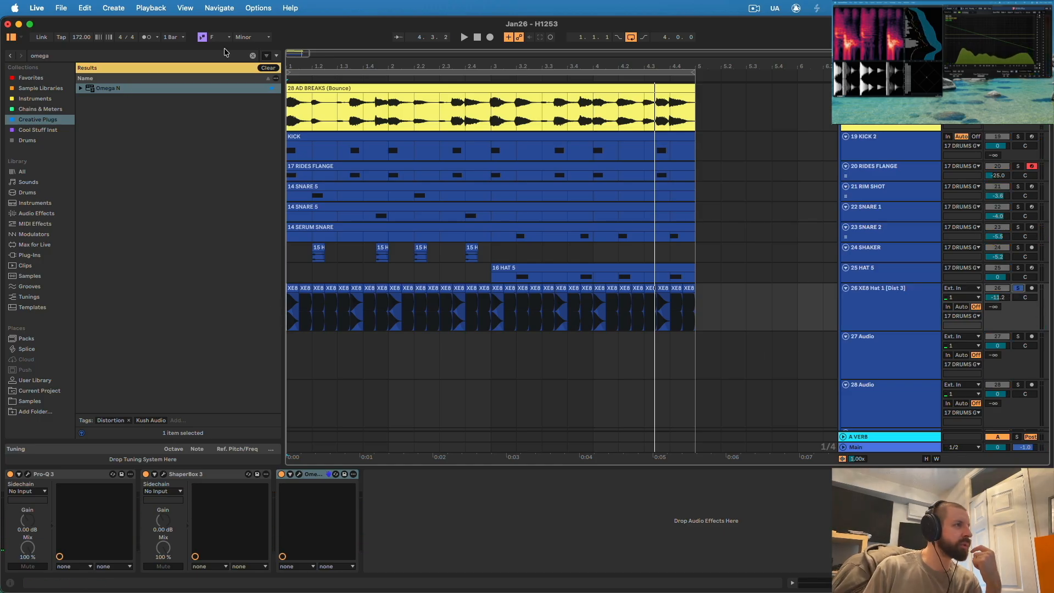
- Load the favorite ShaperBox 3 preset AM Distortion after Omega N on the hat track and set its Volume mix to 0%
{"action": "left_click", "coordinate": [252, 56]}
{"action": "left_click", "coordinate": [24, 78]}
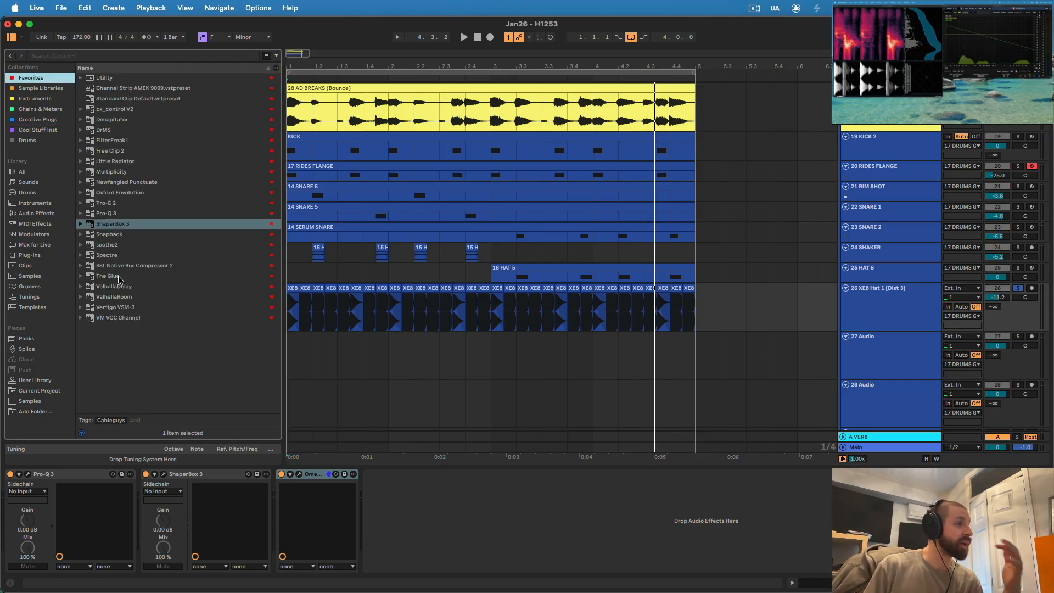
{"action": "left_click", "coordinate": [81, 224]}
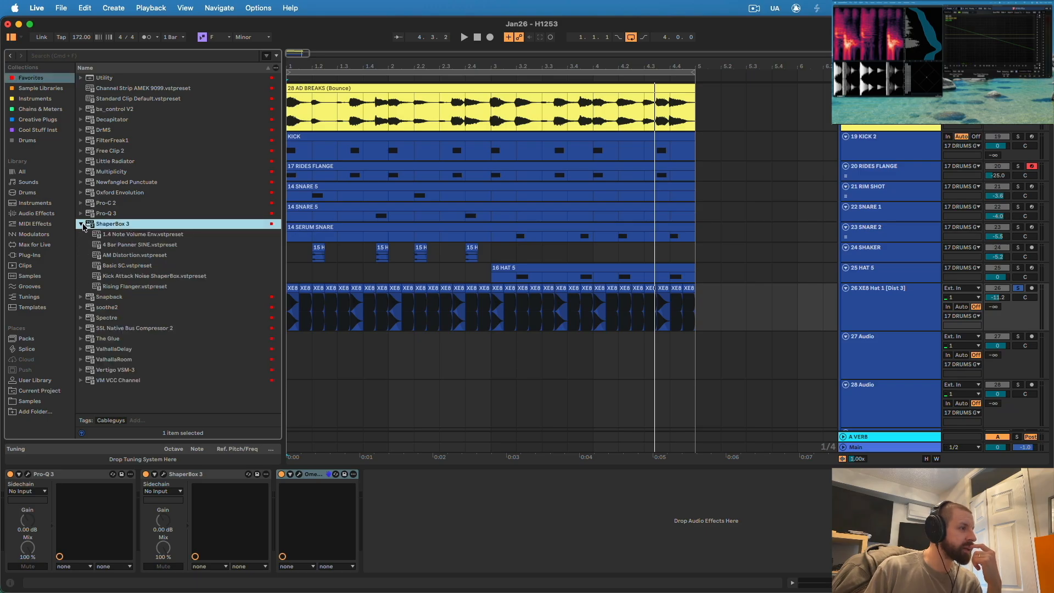
{"action": "left_click_drag", "start_coordinate": [117, 257], "coordinate": [413, 522]}
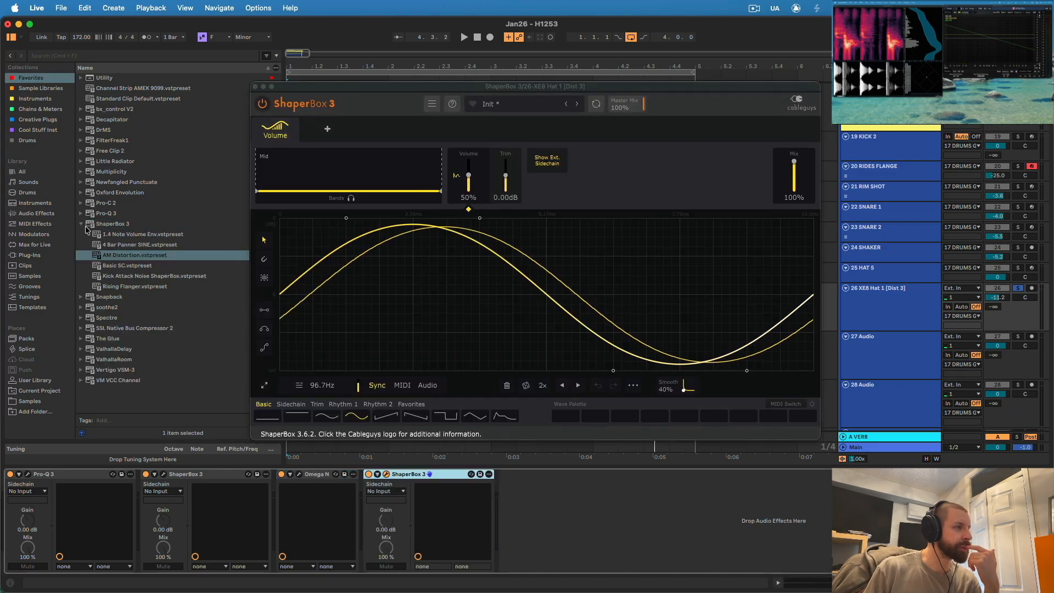
{"action": "left_click", "coordinate": [81, 224]}
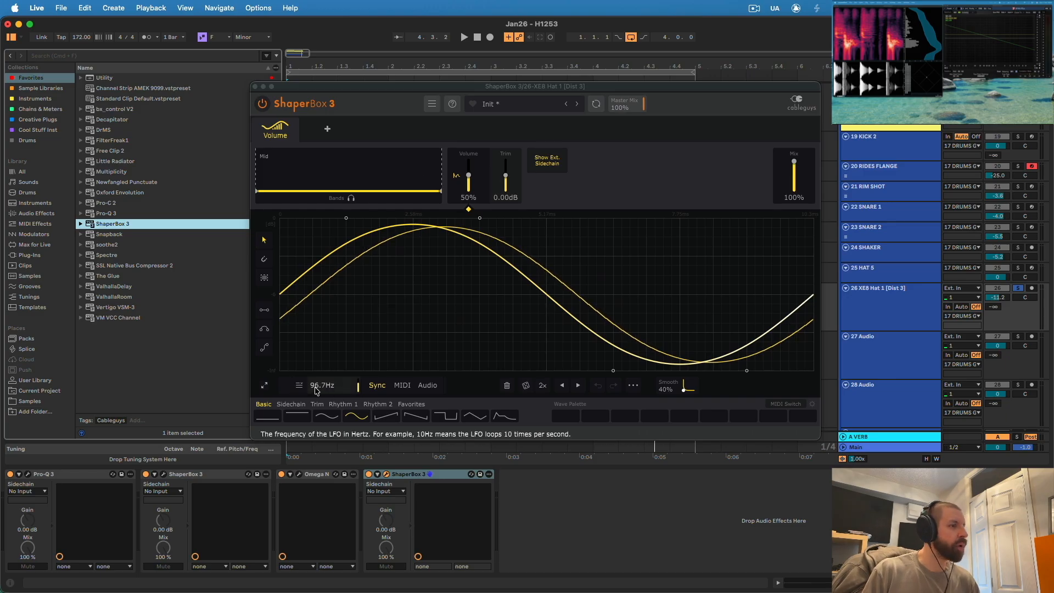
{"action": "left_click_drag", "start_coordinate": [794, 161], "coordinate": [794, 166]}
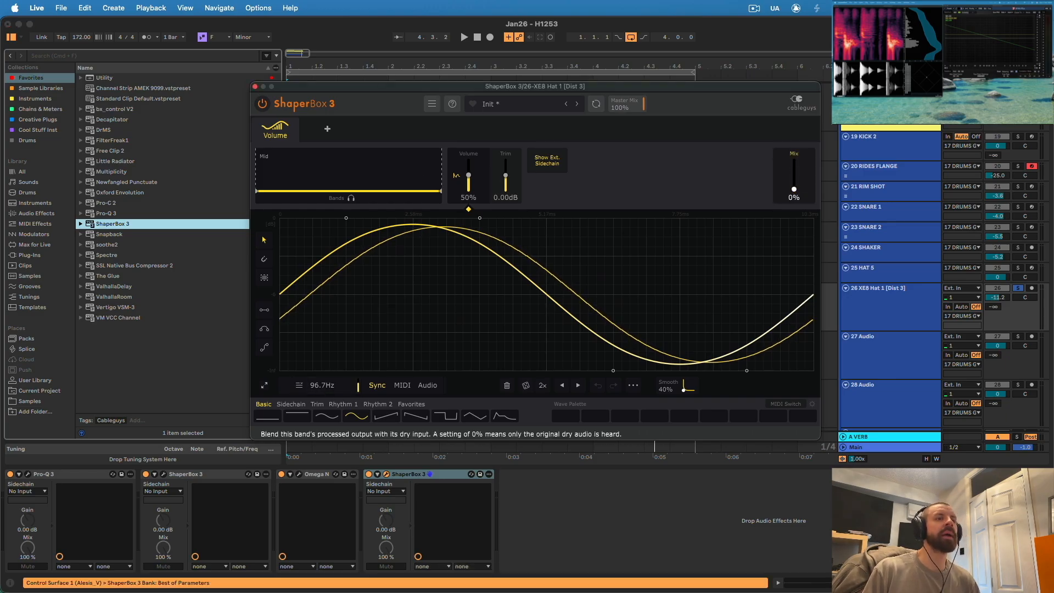
{"action": "left_click", "coordinate": [255, 87]}
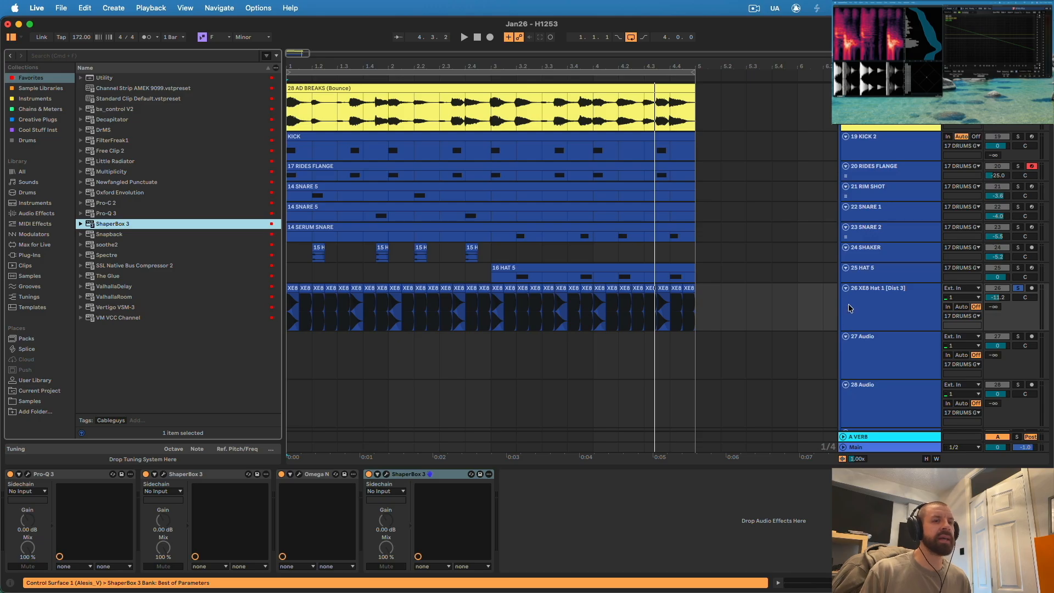
- Automate the AM Distortion Volume mix up to 1.00 over the first XE8 hat, from 1.1.1 to 1.1.3
{"action": "left_click", "coordinate": [847, 321]}
{"action": "key", "text": "a"}
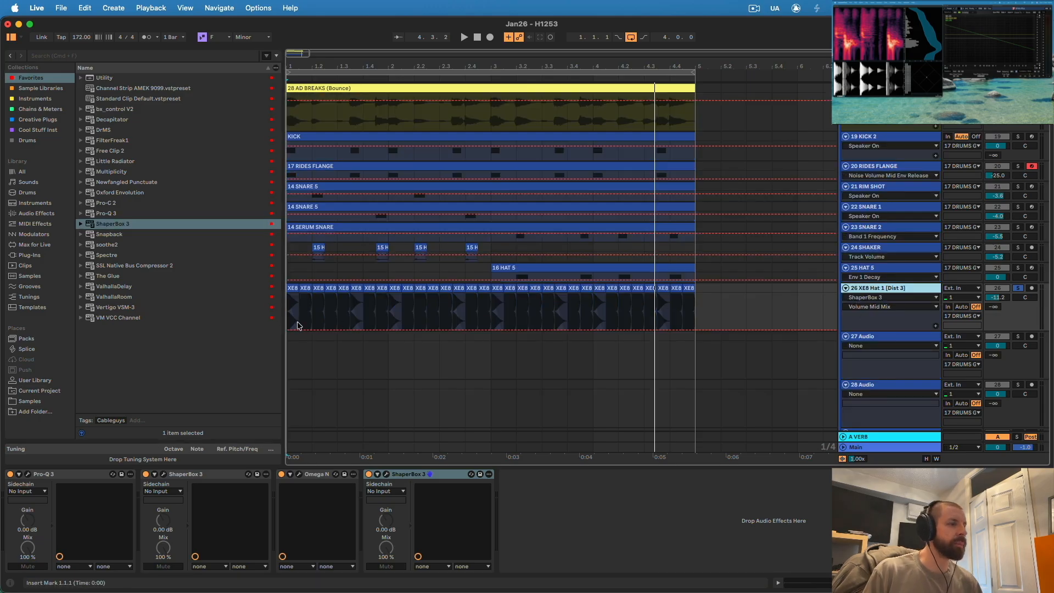
{"action": "left_click_drag", "start_coordinate": [300, 308], "coordinate": [283, 326]}
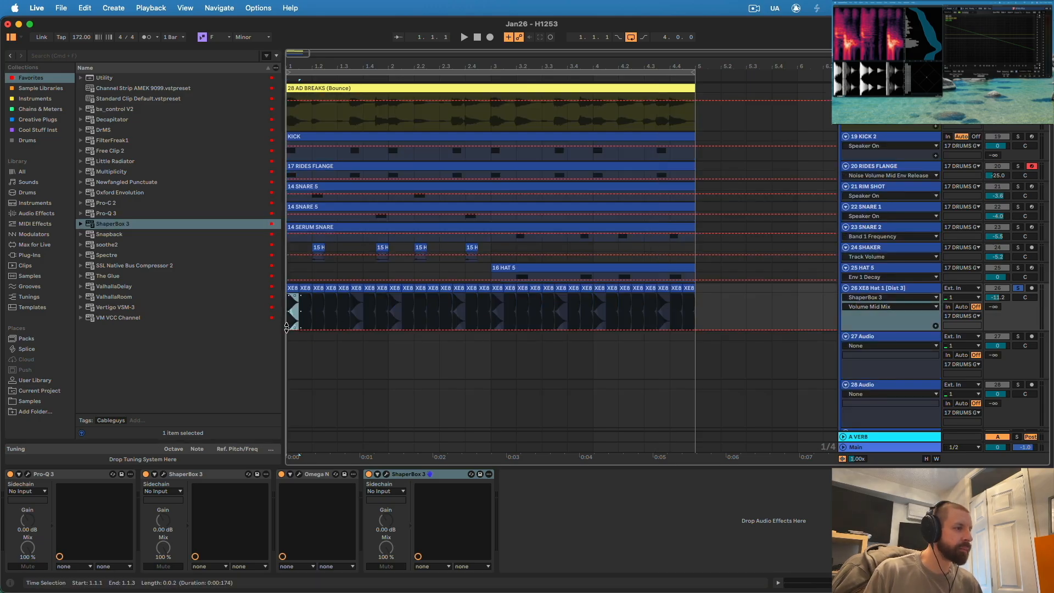
{"action": "left_click", "coordinate": [294, 330]}
- Play the loop and watch the mix automation in the AM Distortion ShaperBox 3 window
{"action": "key", "text": "space"}
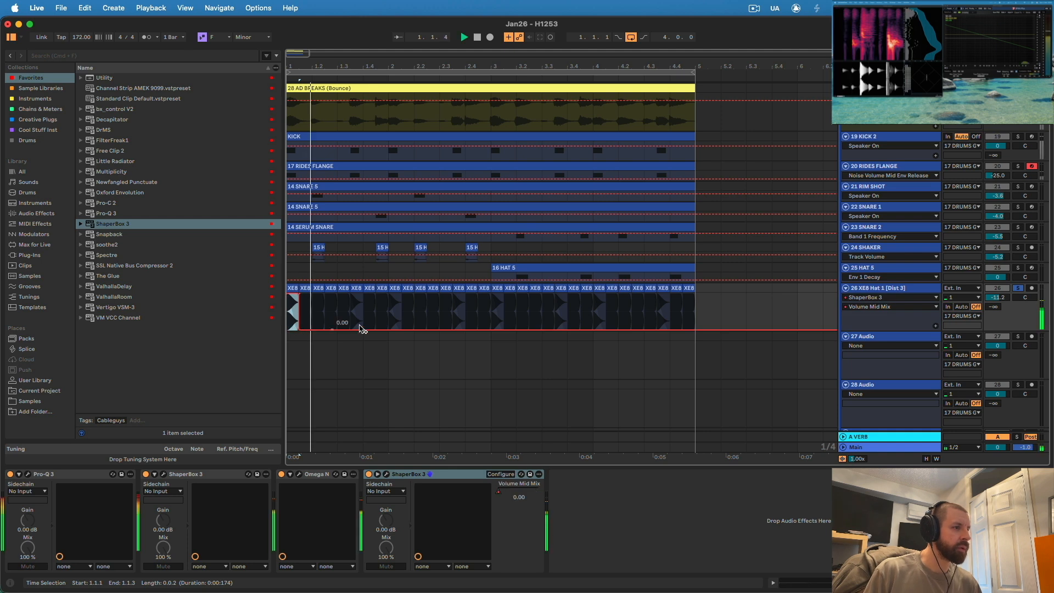
{"action": "left_click", "coordinate": [386, 475]}
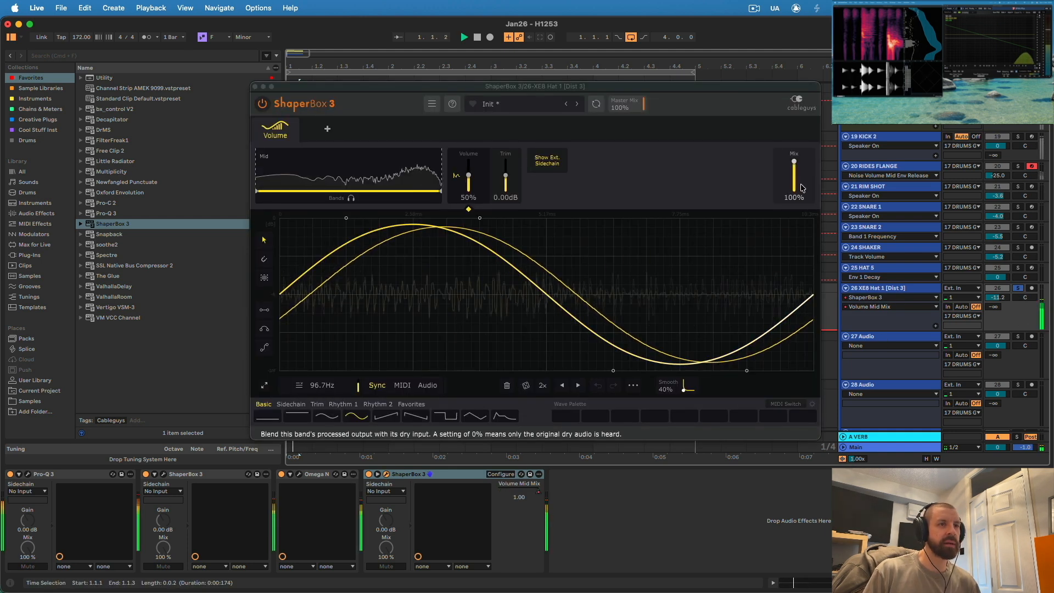
{"action": "key", "text": "space"}
{"action": "left_click", "coordinate": [255, 87]}
{"action": "key", "text": "space"}
{"action": "key", "text": "space"}
- Raise the Volume mix automation to full over the hat at 1.3.3 and repeat the bar-one pattern across bars 2 to 4
{"action": "left_click_drag", "start_coordinate": [357, 330], "coordinate": [357, 300]}
{"action": "left_click", "coordinate": [387, 323]}
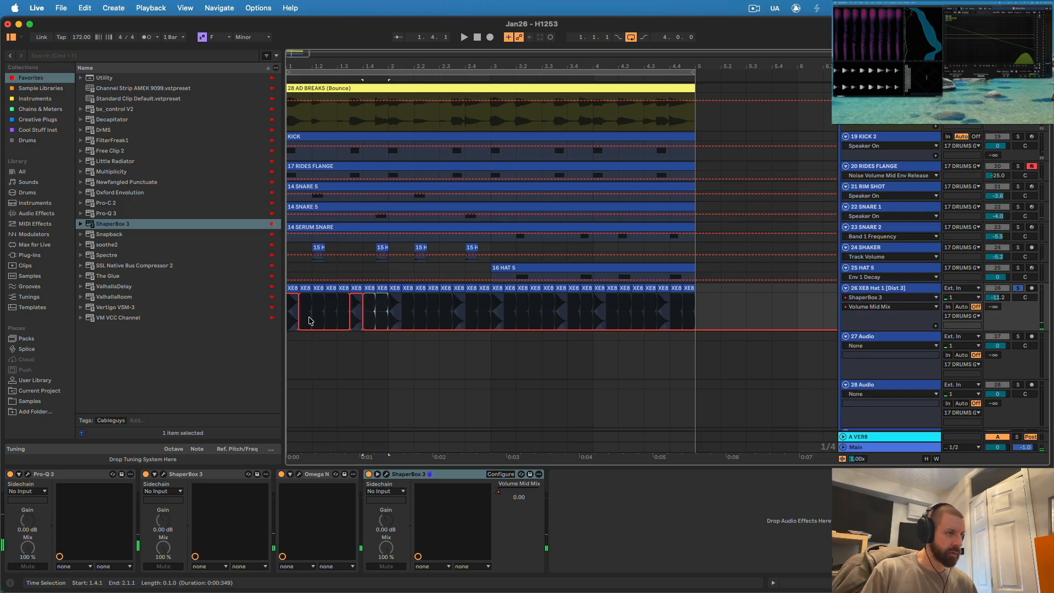
{"action": "key", "text": "super+v"}
{"action": "key", "text": "super+v"}
{"action": "key", "text": "super+v"}
{"action": "key", "text": "space"}
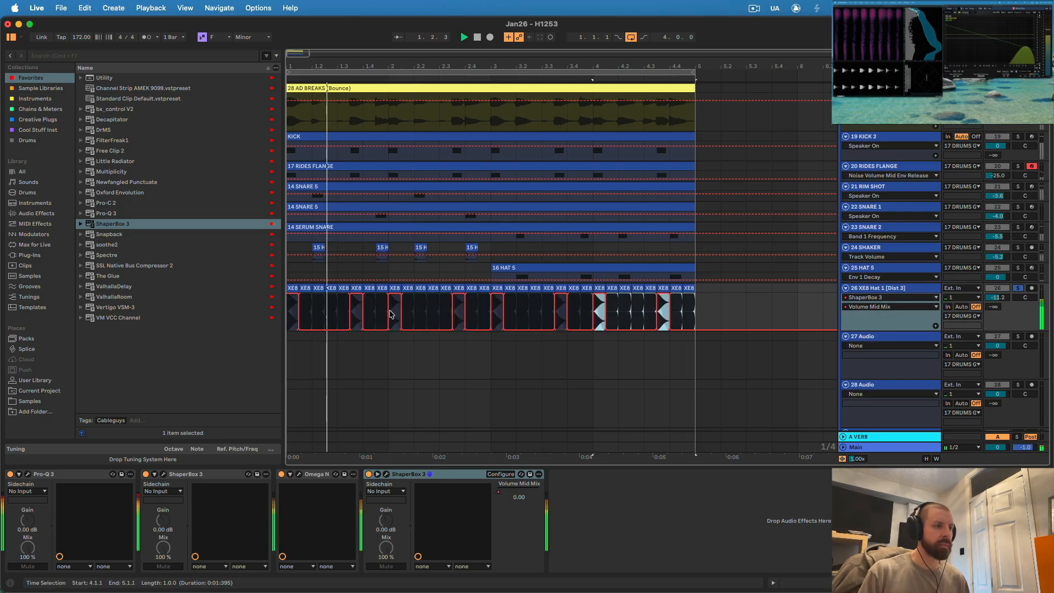
{"action": "left_click", "coordinate": [778, 304]}
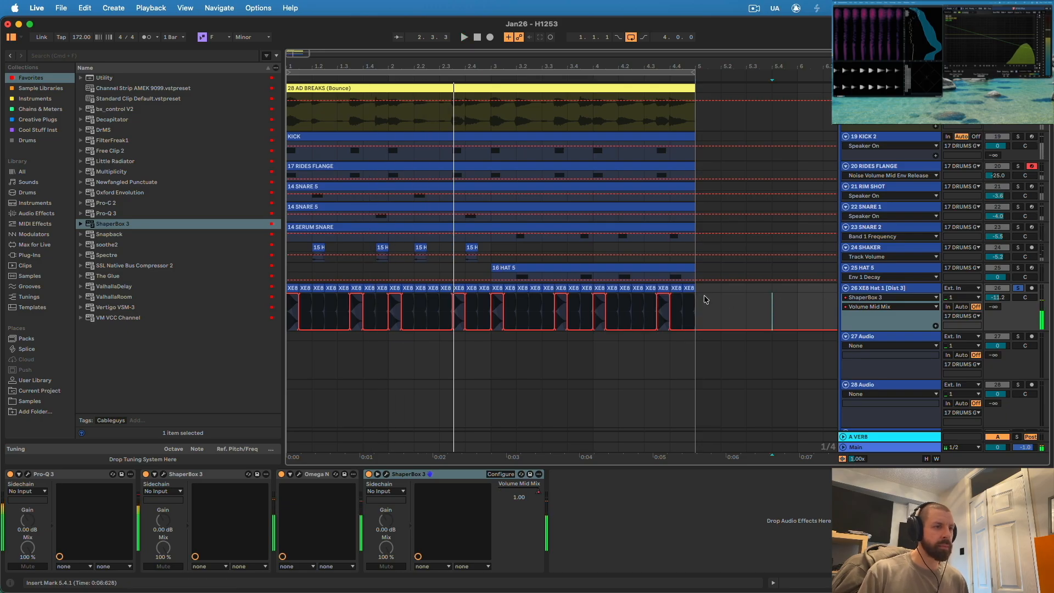
- Turn the reversed XE8 hat clips at 1.1.1 and 1.3.3 back into forward hits like their neighbours
{"action": "key", "text": "a"}
{"action": "left_click", "coordinate": [745, 308]}
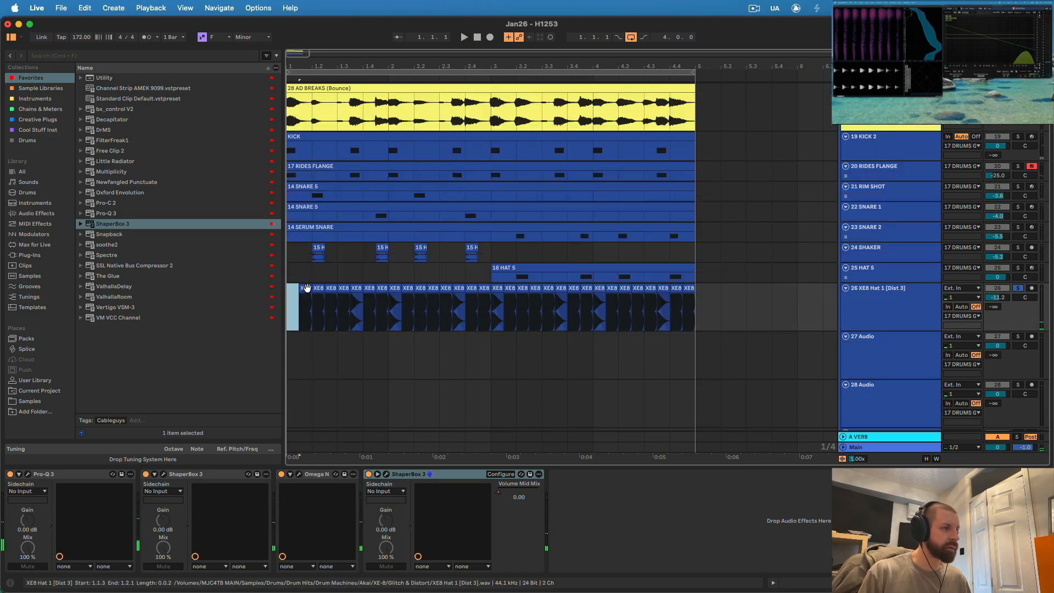
{"action": "key", "text": "a"}
{"action": "key", "text": "space"}
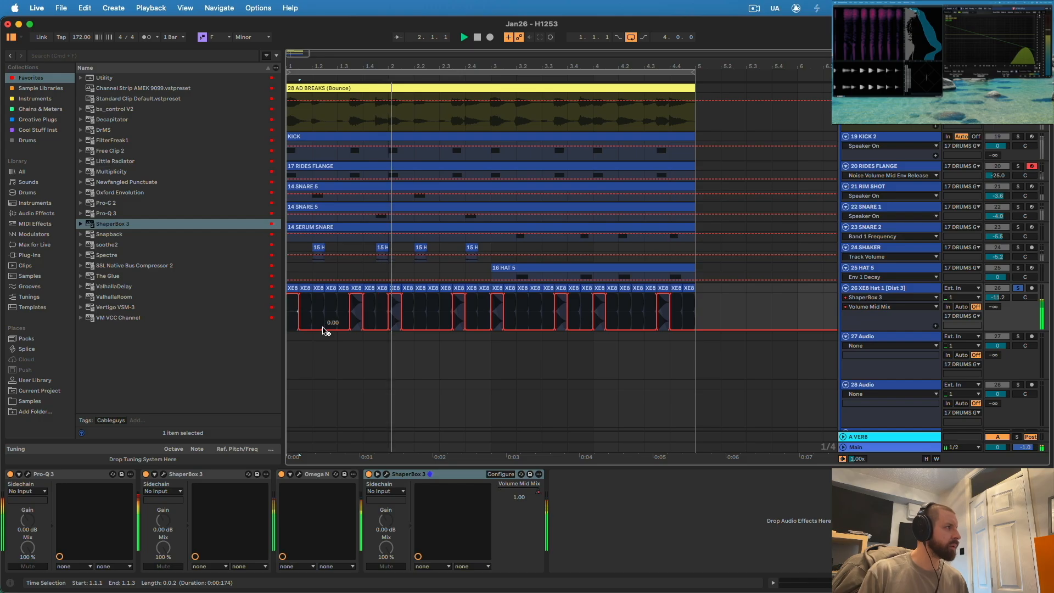
{"action": "key", "text": "a"}
{"action": "key", "text": "space"}
{"action": "left_click", "coordinate": [356, 288]}
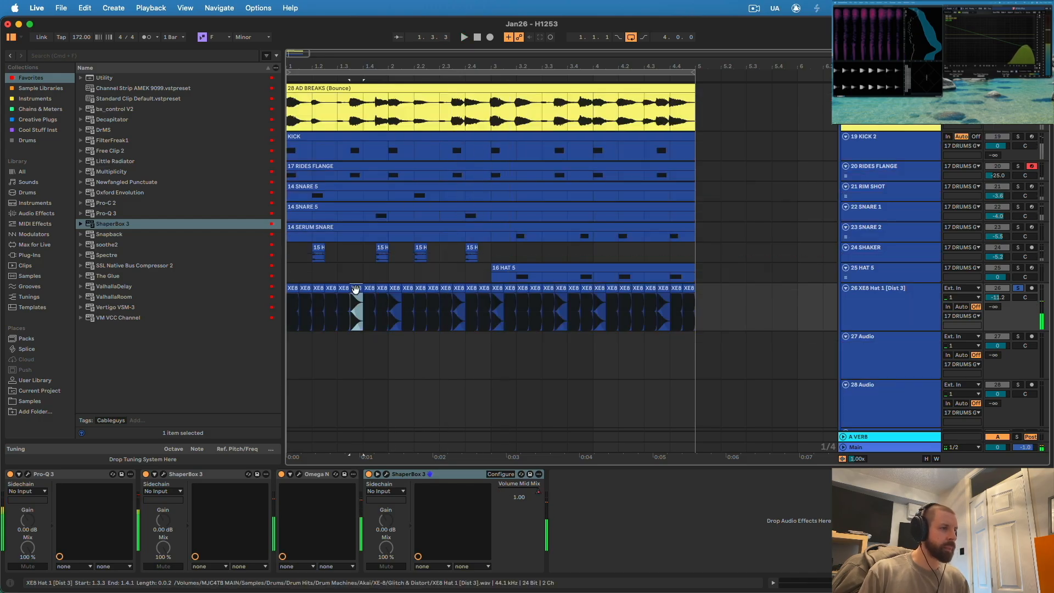
{"action": "left_click", "coordinate": [356, 289]}
{"action": "left_click_drag", "start_coordinate": [357, 291], "coordinate": [357, 318]}
{"action": "key", "text": "a"}
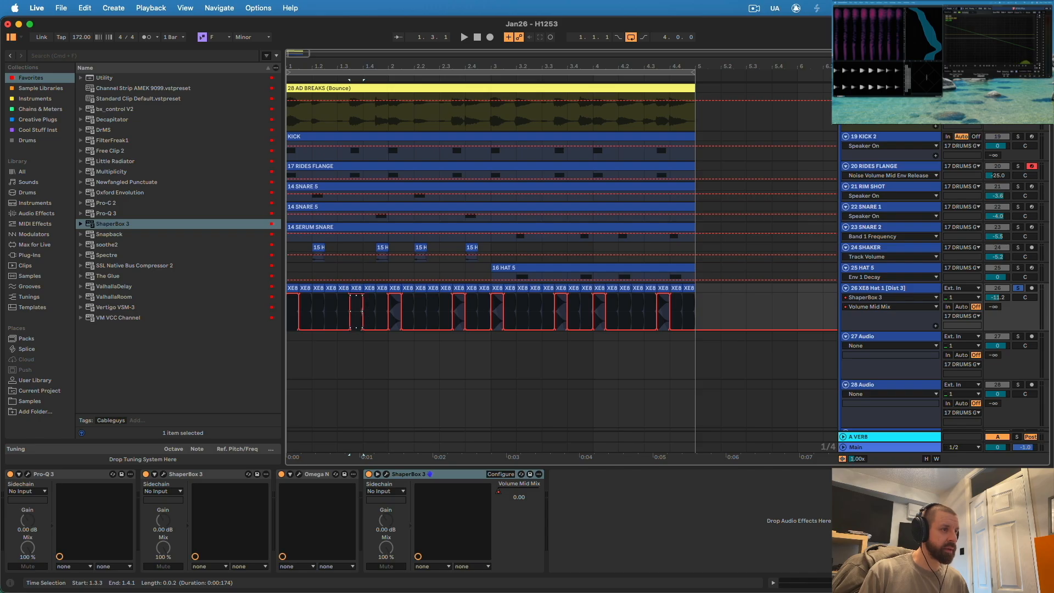
- Duplicate the first bar of XE8 hat clips across bars 2 to 4 and play the result
{"action": "key", "text": "a"}
{"action": "left_click_drag", "start_coordinate": [389, 307], "coordinate": [192, 313]}
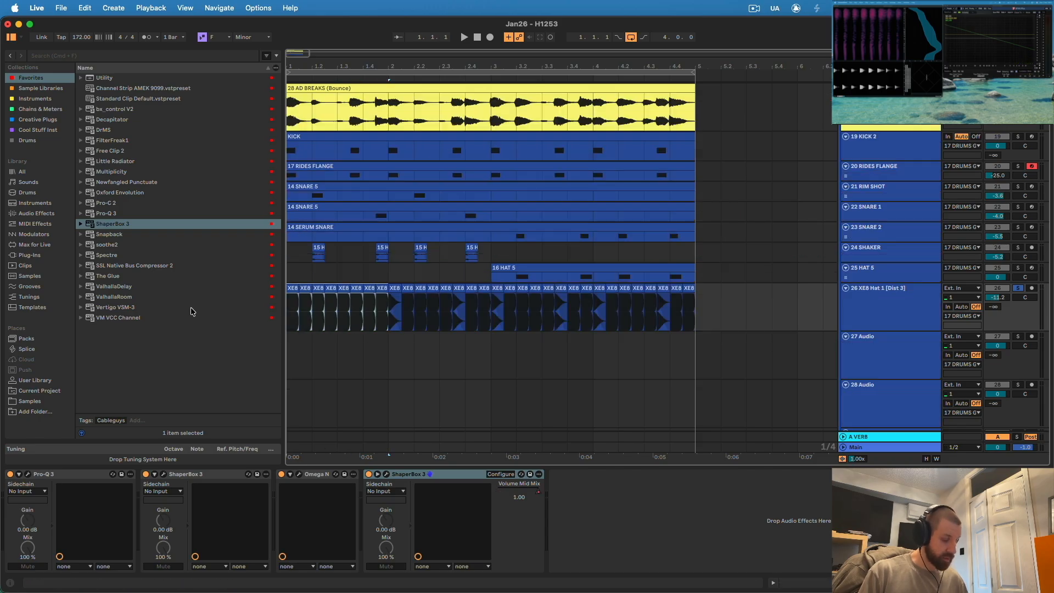
{"action": "key", "text": "super+d"}
{"action": "key", "text": "super+d"}
{"action": "key", "text": "super+d"}
{"action": "key", "text": "space"}
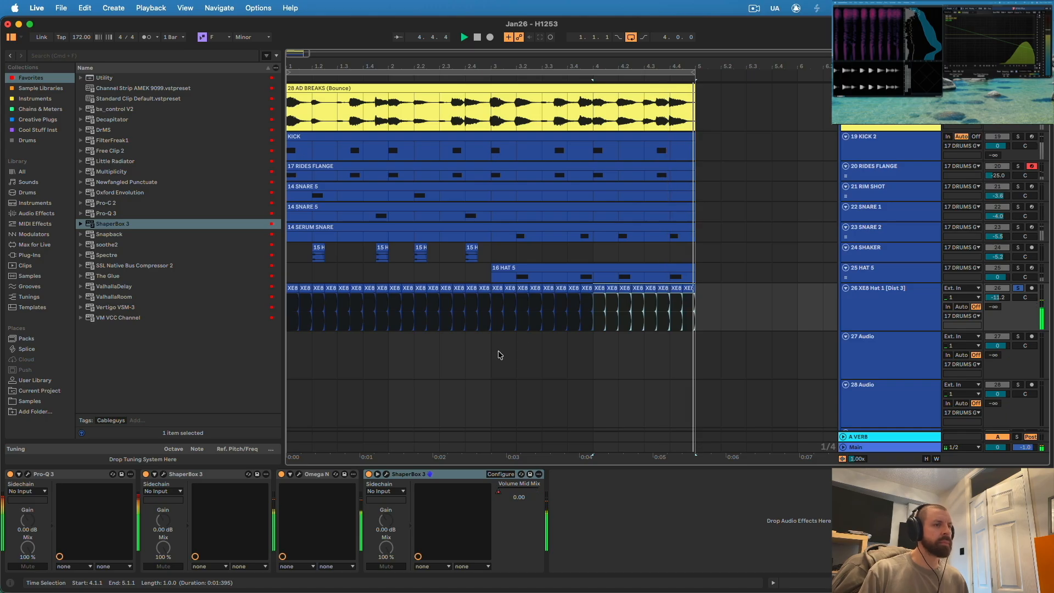
- Add a default ShaperBox 3 at the end of the hat chain and give it a Time shaper as its only shaper
{"action": "left_click", "coordinate": [79, 224]}
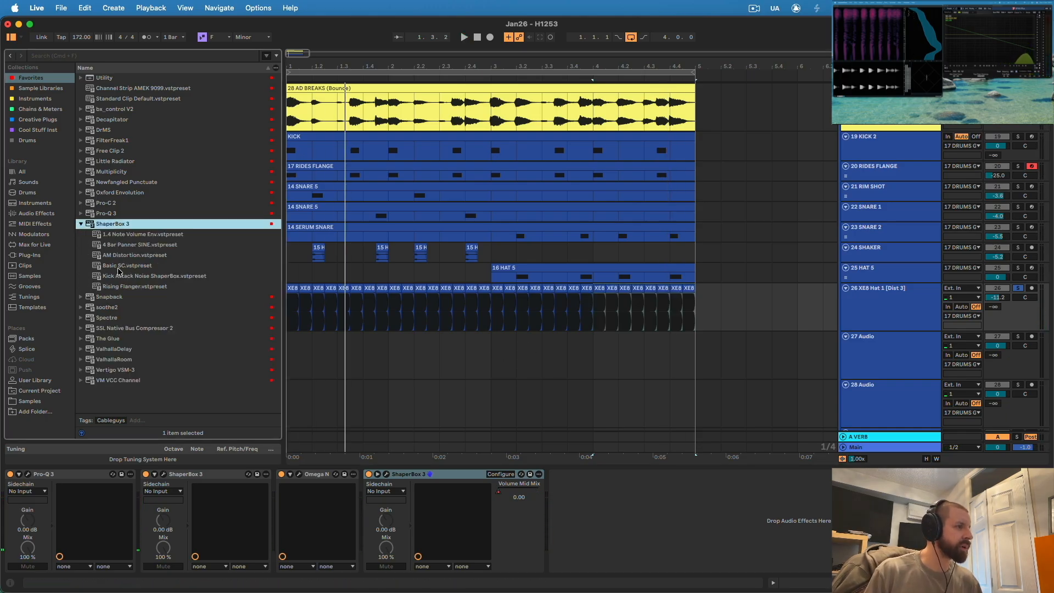
{"action": "left_click", "coordinate": [116, 288]}
{"action": "key", "text": "Left"}
{"action": "left_click_drag", "start_coordinate": [107, 225], "coordinate": [621, 520]}
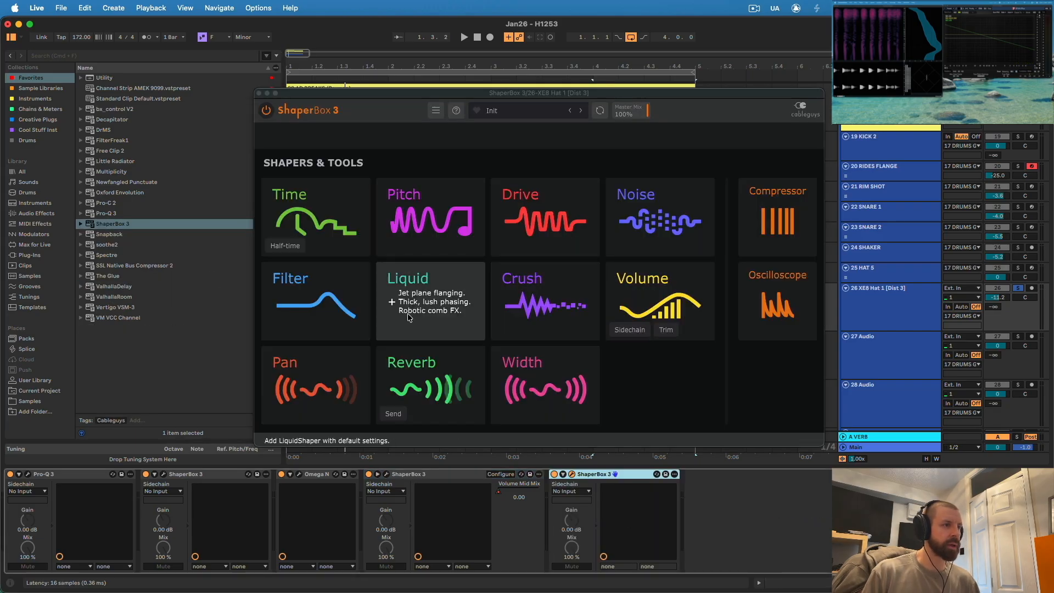
{"action": "left_click", "coordinate": [431, 384]}
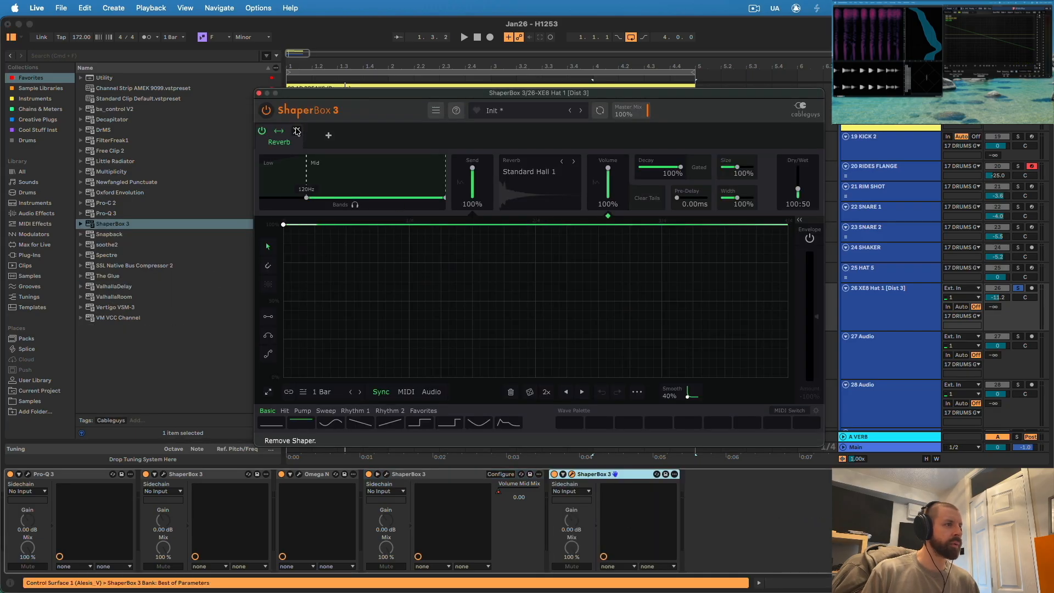
{"action": "left_click", "coordinate": [328, 135]}
{"action": "left_click", "coordinate": [313, 228]}
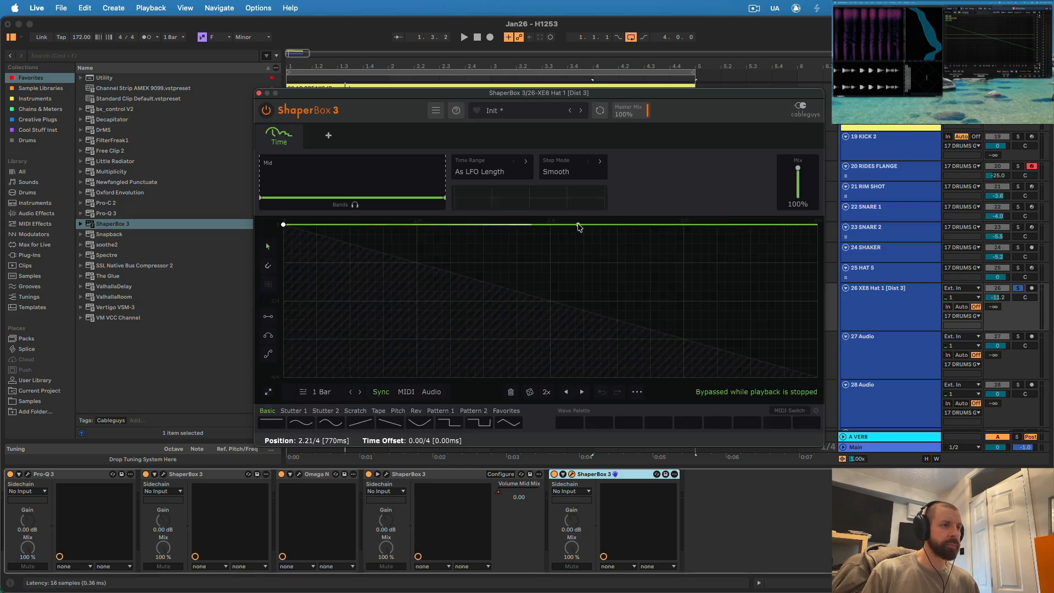
- Set the Time shaper's range to 2.5ms, lower its flat curve to the middle of the graph, and set the mix to 50%
{"action": "left_click", "coordinate": [487, 171]}
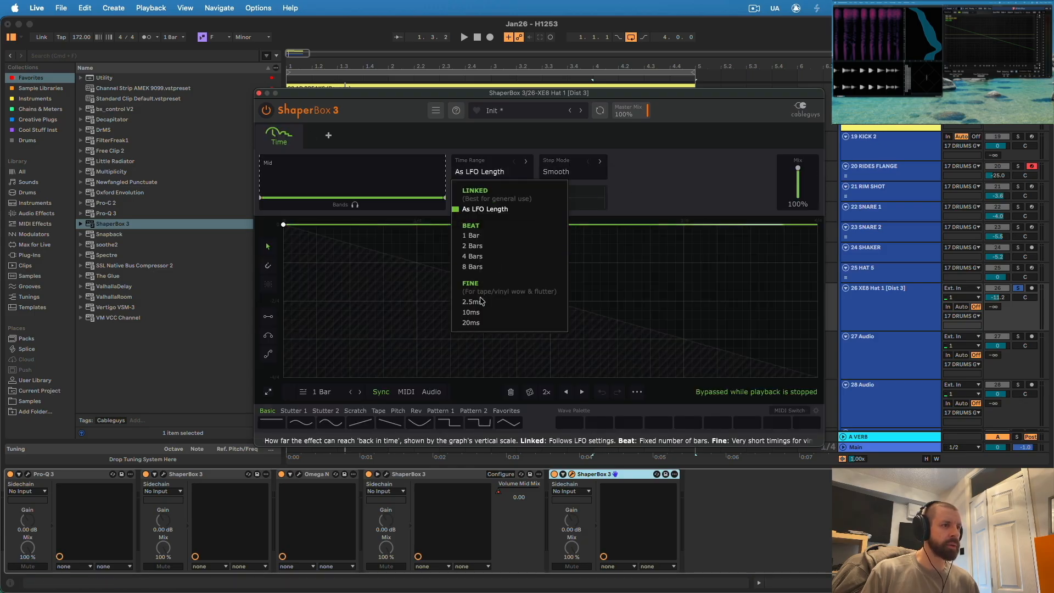
{"action": "left_click", "coordinate": [471, 302]}
{"action": "left_click_drag", "start_coordinate": [283, 225], "coordinate": [283, 300]}
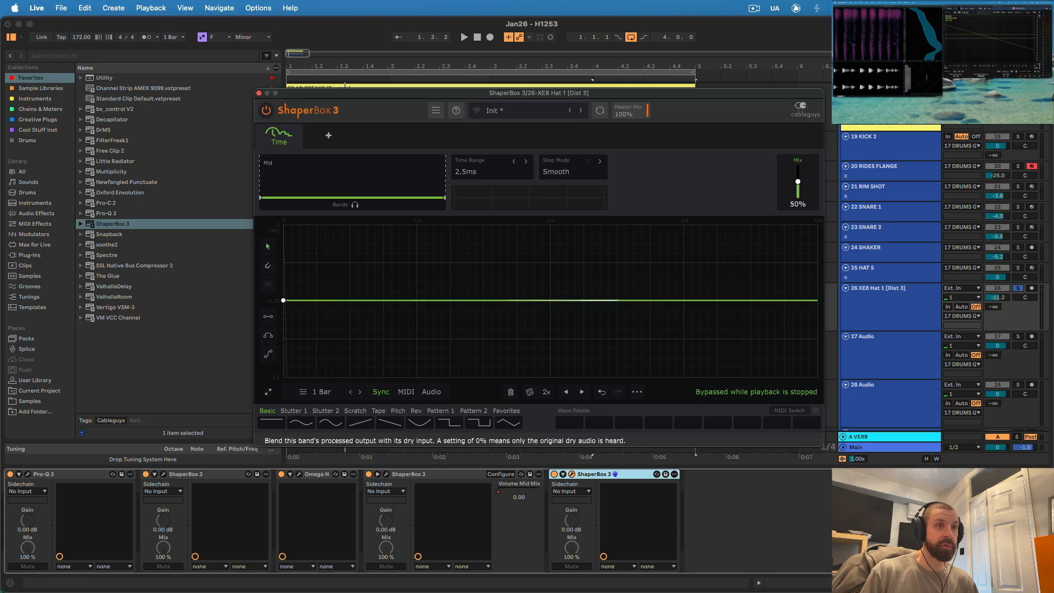
{"action": "left_click", "coordinate": [258, 93]}
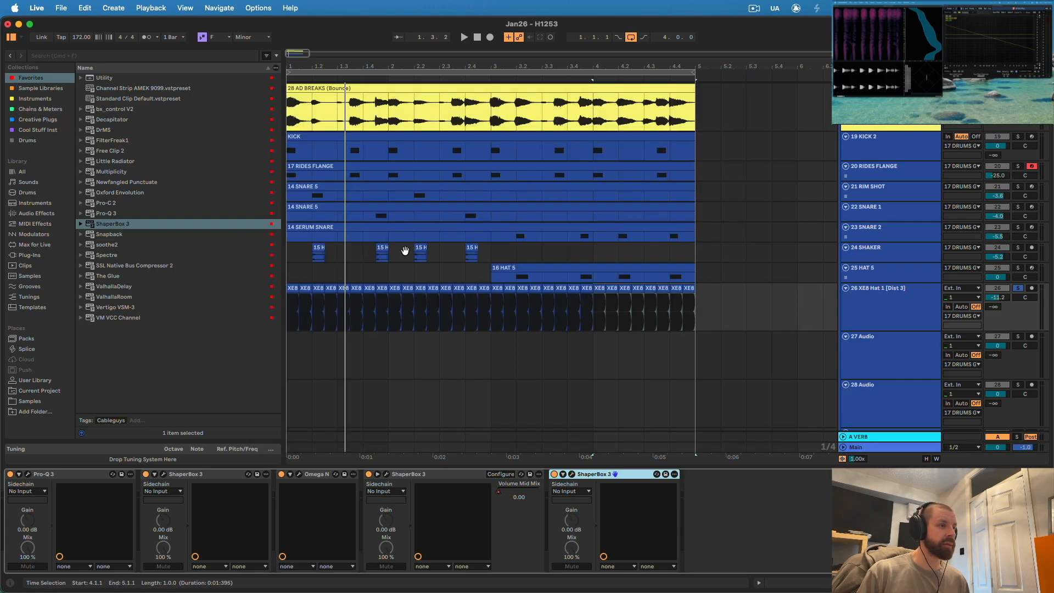
- Automate the Time mix at 0.00 throughout and raise it to about 0.51 over the hat from 1.2.1 to 1.2.3
{"action": "key", "text": "a"}
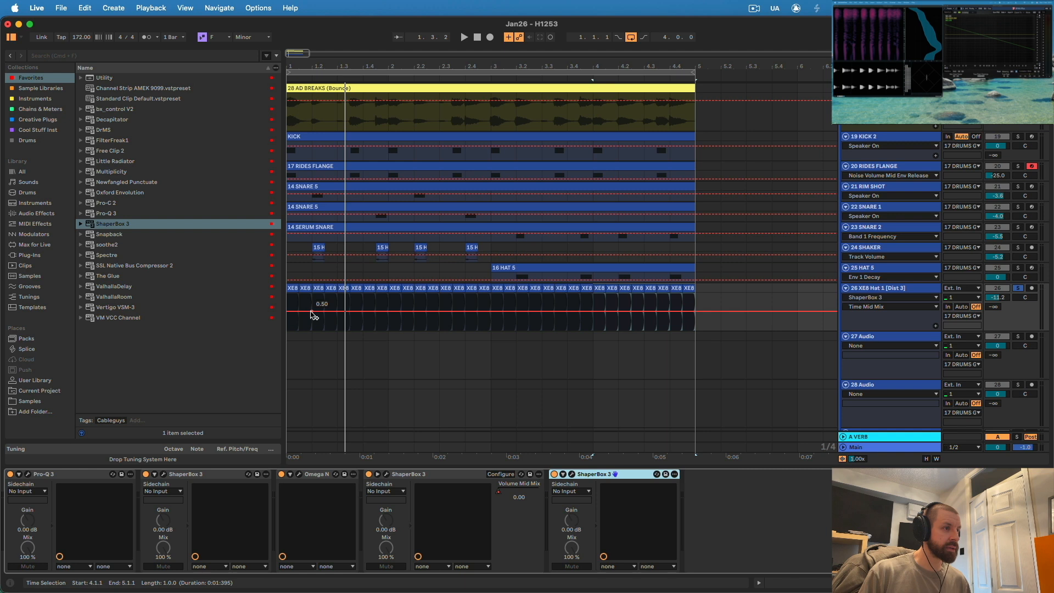
{"action": "left_click_drag", "start_coordinate": [311, 312], "coordinate": [312, 331]}
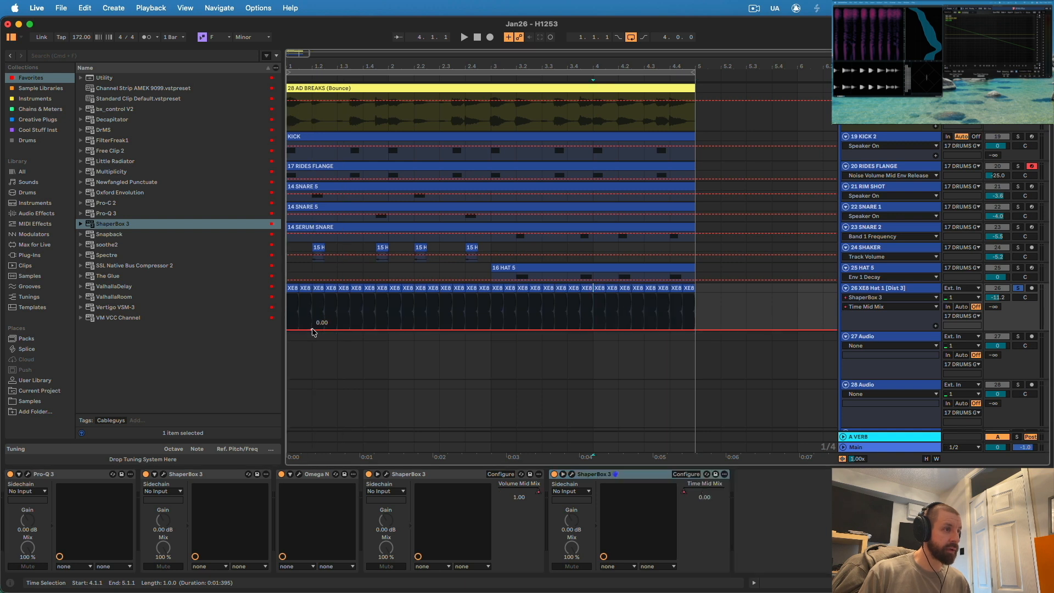
{"action": "scroll", "coordinate": [344, 153], "scroll_direction": "up", "scroll_amount": 1}
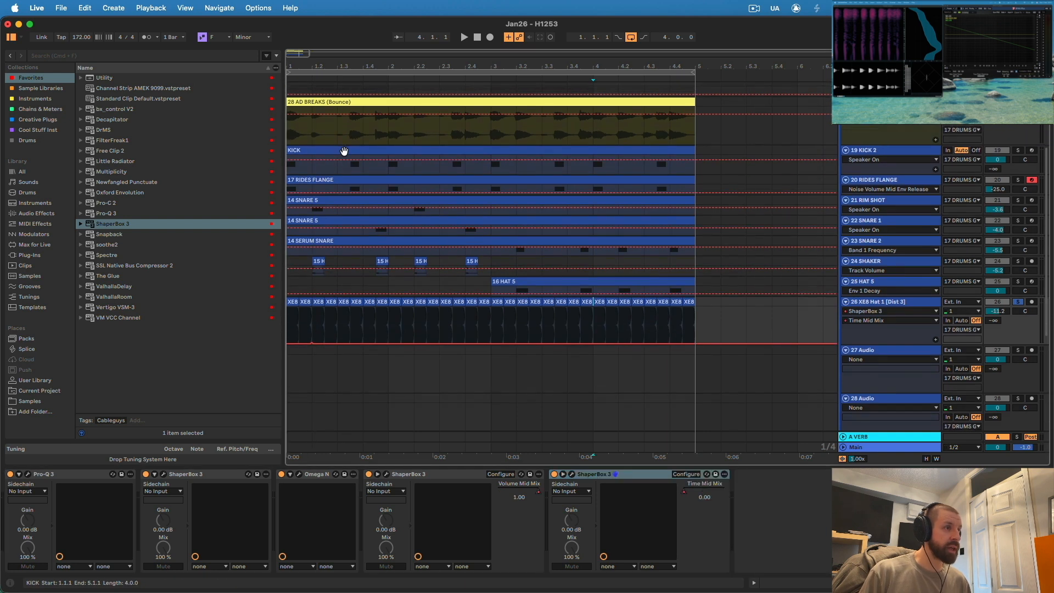
{"action": "left_click_drag", "start_coordinate": [314, 327], "coordinate": [319, 328]}
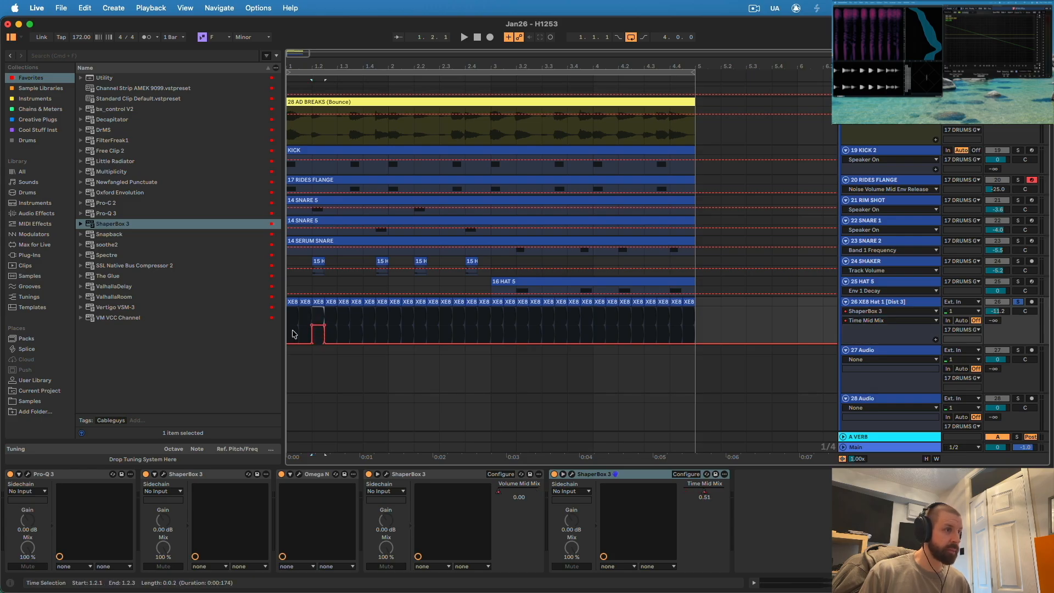
- Audition the loop from the start and raise the Time mix automation to about 0.51 over the hat from 1.4.3 to 2.1.1
{"action": "left_click", "coordinate": [293, 334]}
{"action": "key", "text": "space"}
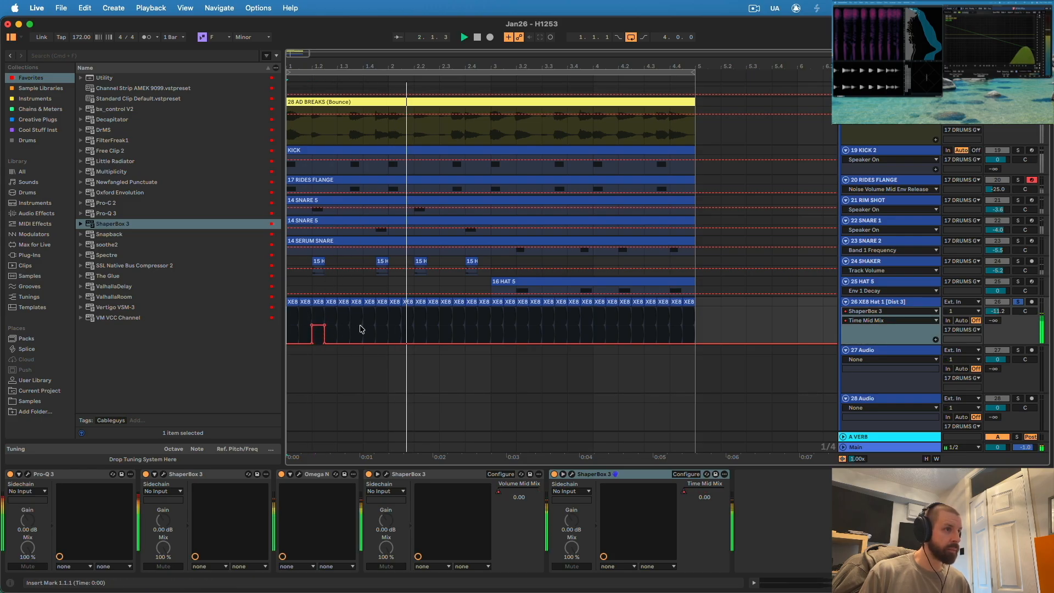
{"action": "left_click_drag", "start_coordinate": [375, 331], "coordinate": [388, 328]}
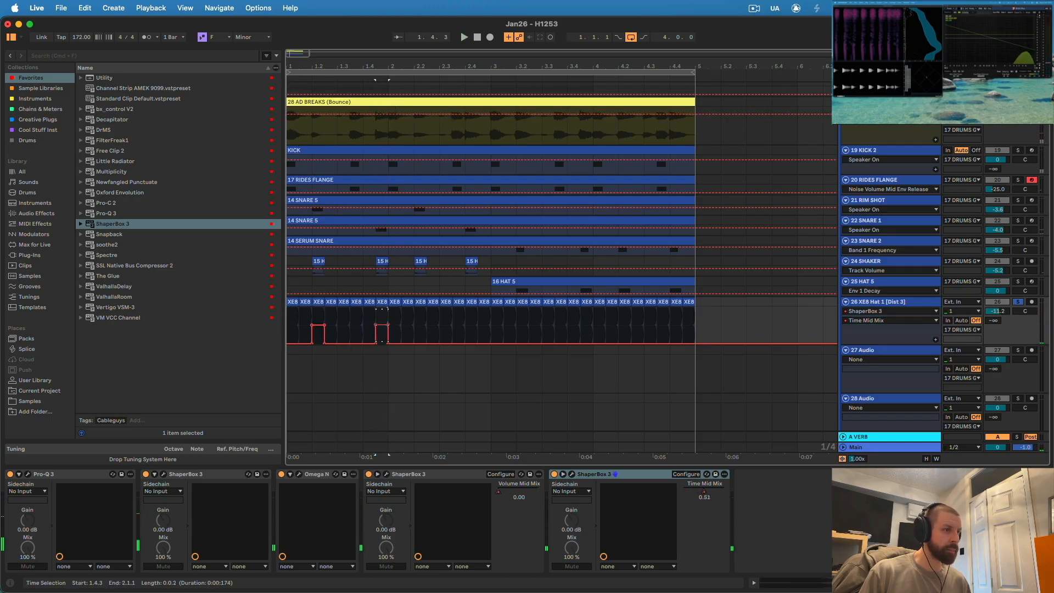
- Audition the loop from the start and raise the Time mix automation to about 0.55 over the hats from 2.2.1 to 2.2.3 and at 2.4
{"action": "key", "text": "space"}
{"action": "key", "text": "space"}
{"action": "left_click", "coordinate": [291, 318]}
{"action": "key", "text": "space"}
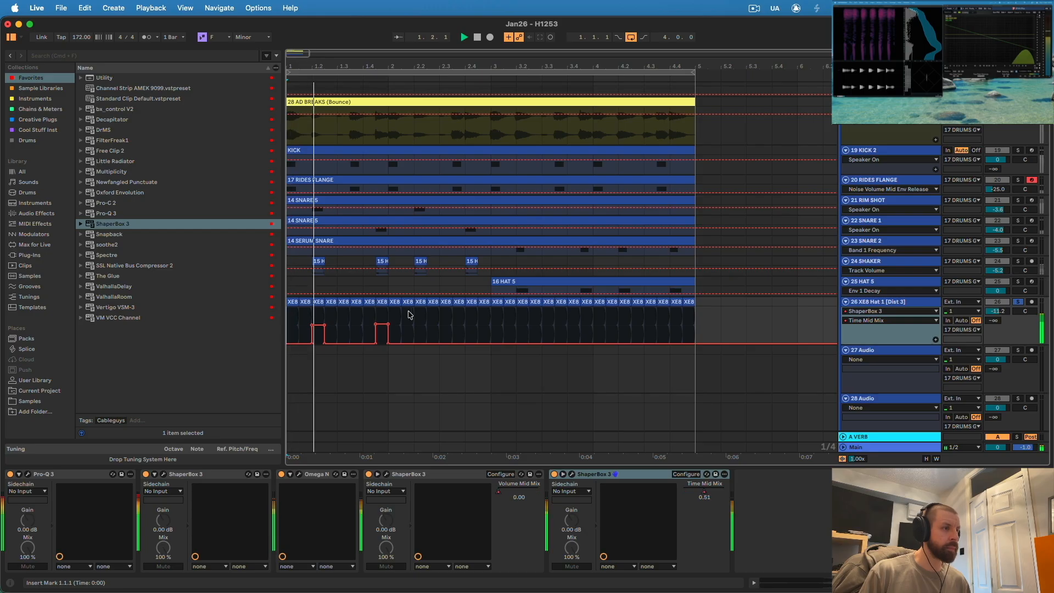
{"action": "key", "text": "space"}
{"action": "left_click_drag", "start_coordinate": [389, 322], "coordinate": [362, 321]}
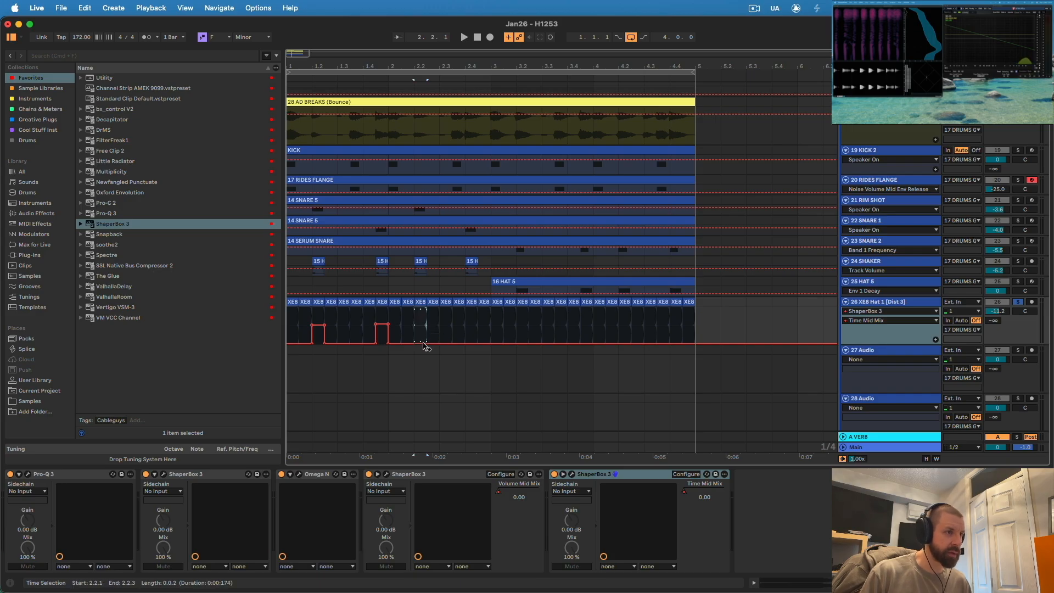
{"action": "left_click_drag", "start_coordinate": [421, 340], "coordinate": [421, 326]}
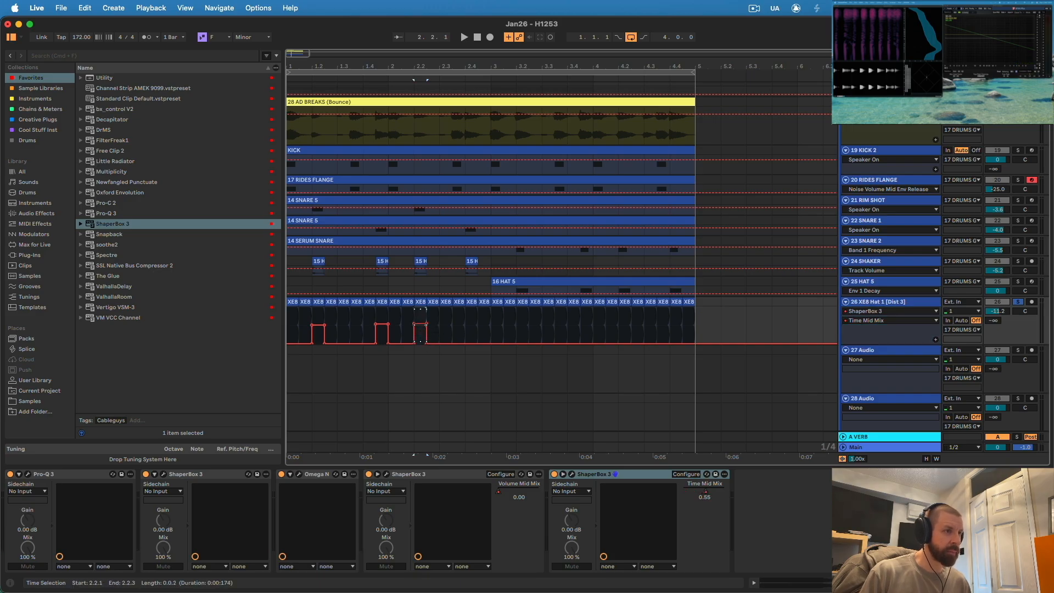
{"action": "mouse_move", "coordinate": [465, 334]}
{"action": "left_mouse_down"}
{"action": "mouse_move", "coordinate": [478, 335]}
{"action": "mouse_move", "coordinate": [471, 330]}
{"action": "left_mouse_up"}
{"action": "left_click", "coordinate": [492, 328]}
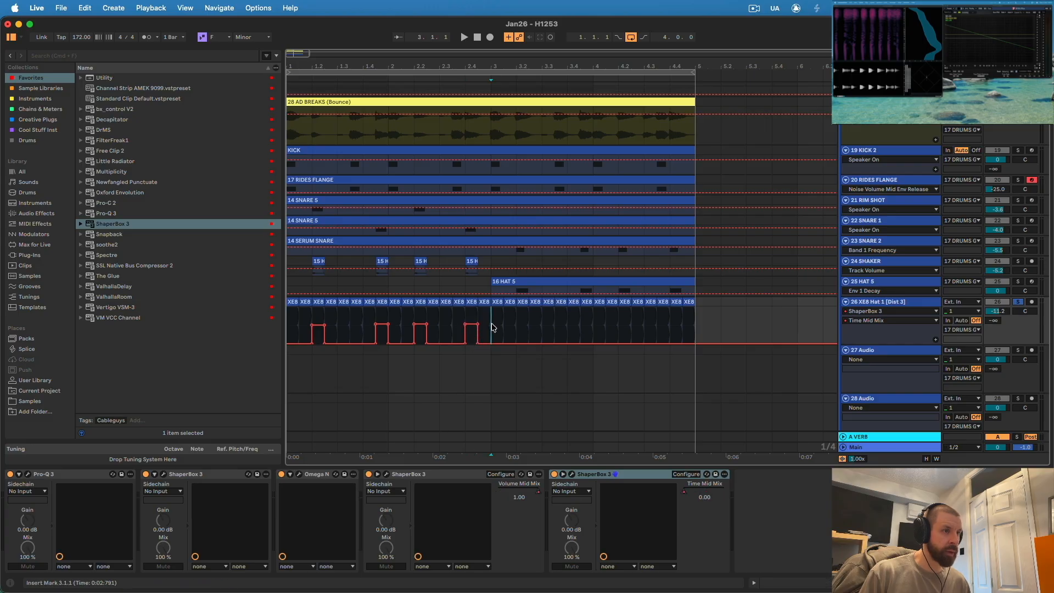
- Set the hat Time shaper's length to 2 Bars and raise both ends of its line to an almost flat offset of about -0.4 ms during playback
{"action": "key", "text": "super+d"}
{"action": "left_click", "coordinate": [572, 474]}
{"action": "key", "text": "space"}
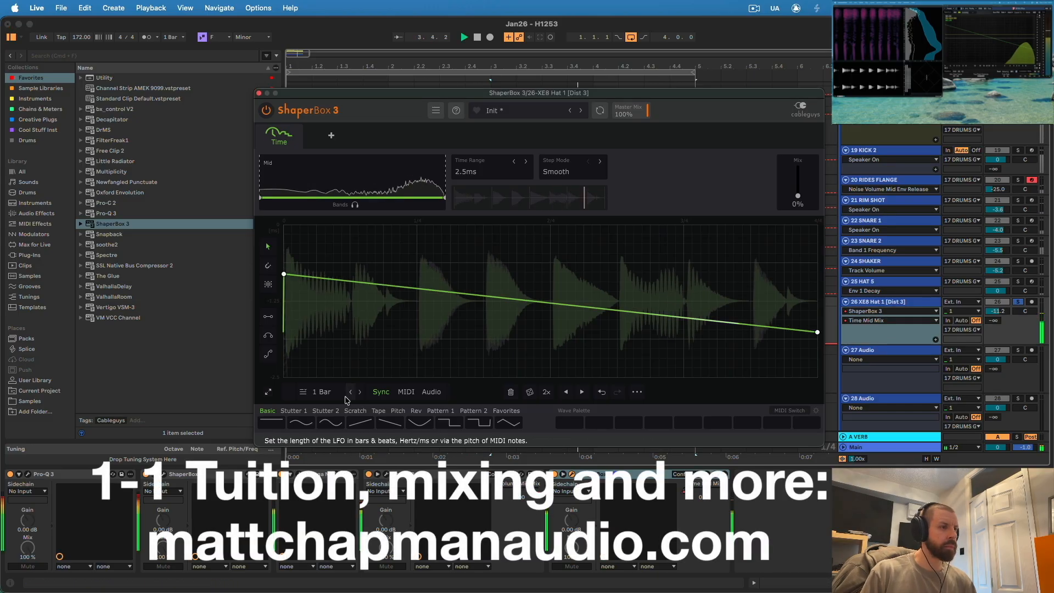
{"action": "left_click", "coordinate": [351, 392]}
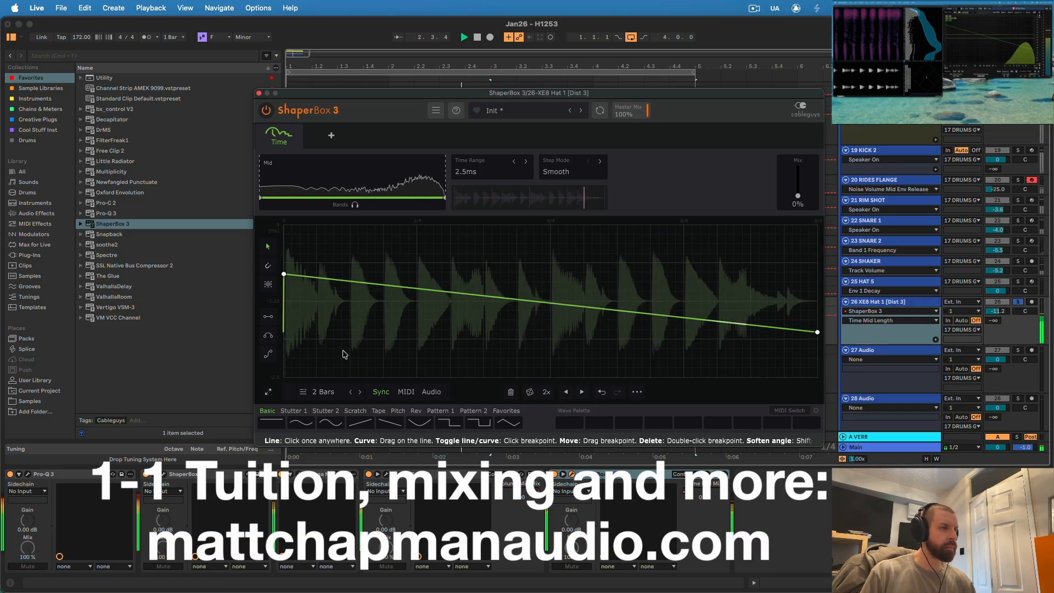
{"action": "left_click_drag", "start_coordinate": [284, 277], "coordinate": [284, 302]}
{"action": "left_click_drag", "start_coordinate": [817, 332], "coordinate": [817, 306]}
{"action": "left_click_drag", "start_coordinate": [798, 196], "coordinate": [797, 181]}
{"action": "left_click_drag", "start_coordinate": [283, 301], "coordinate": [283, 245]}
{"action": "left_click_drag", "start_coordinate": [817, 305], "coordinate": [817, 252]}
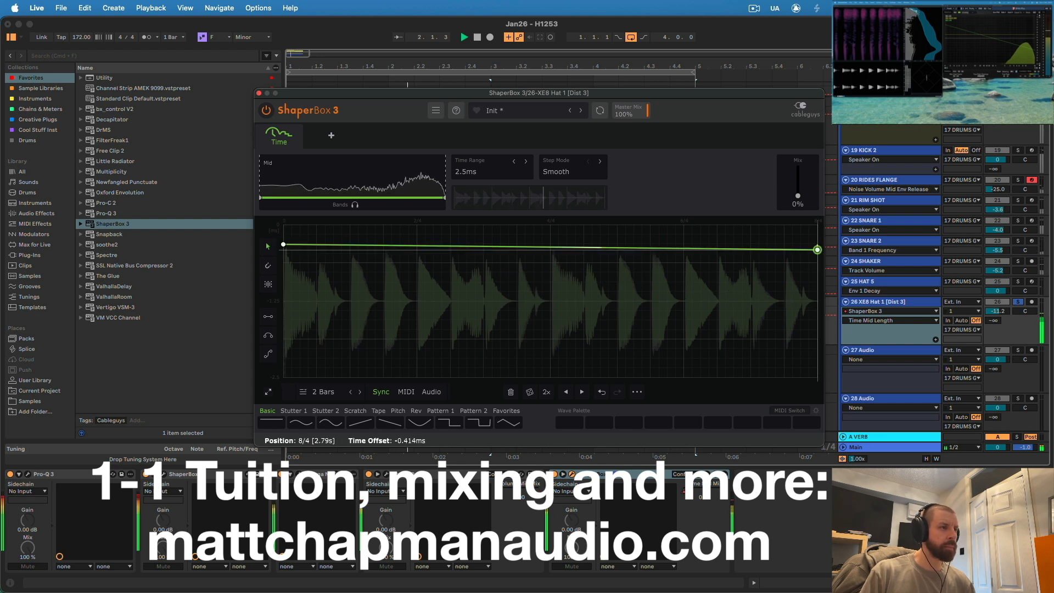
- Unsolo the XE8 Hat 1 track and audition the hats with the full drum loop
{"action": "left_click", "coordinate": [1018, 302]}
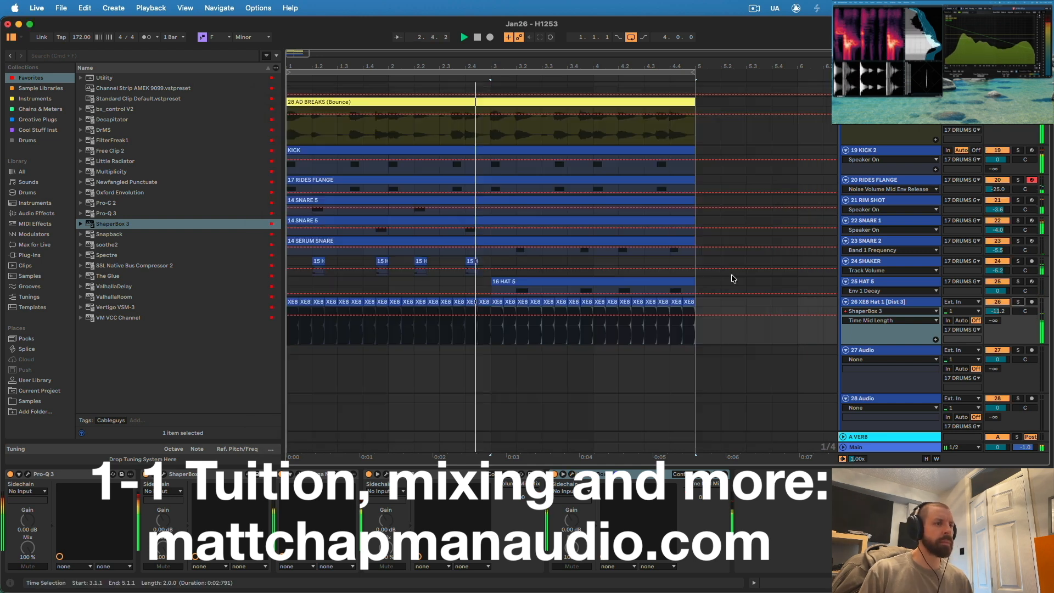
{"action": "scroll", "coordinate": [307, 313], "scroll_direction": "up", "scroll_amount": 5}
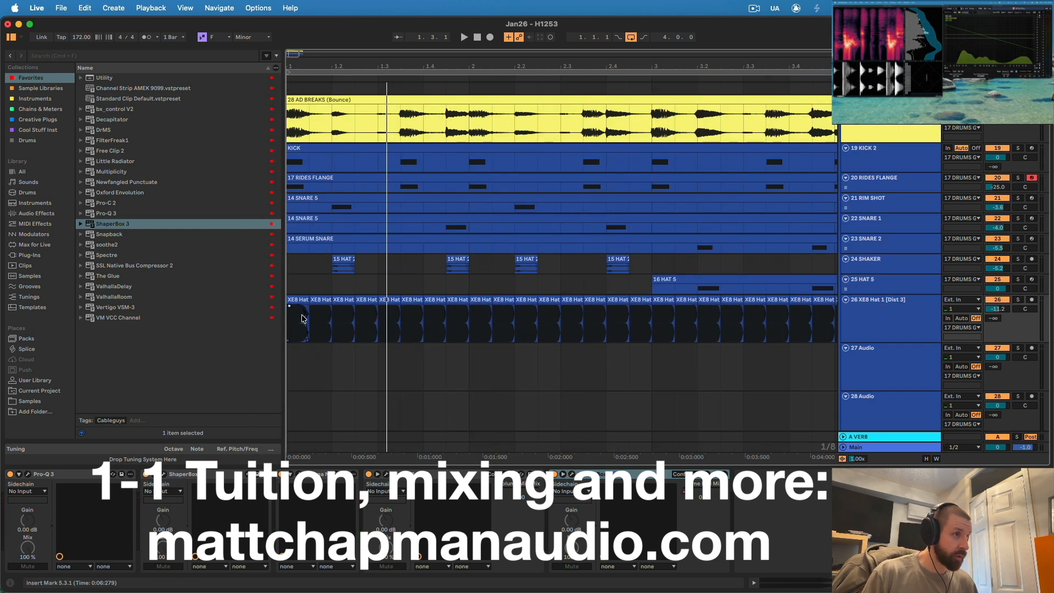
{"action": "left_click", "coordinate": [402, 310]}
{"action": "key", "text": "space"}
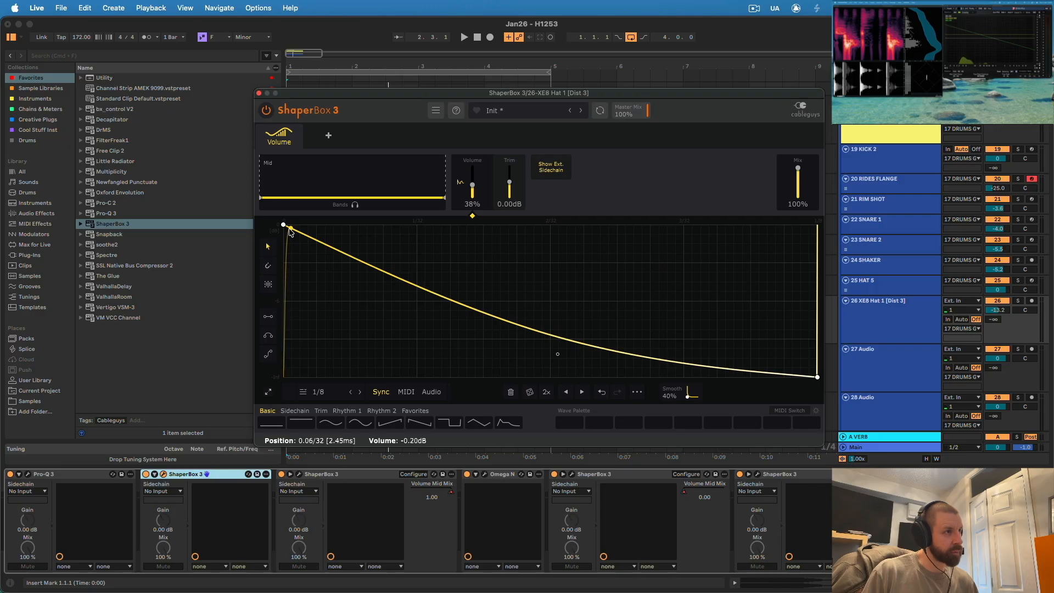
- Close the hat's ShaperBox 3 window and raise the XE8 Hat 1 track volume to about -10.5 dB while the loop plays
{"action": "left_click", "coordinate": [260, 93]}
{"action": "key", "text": "space"}
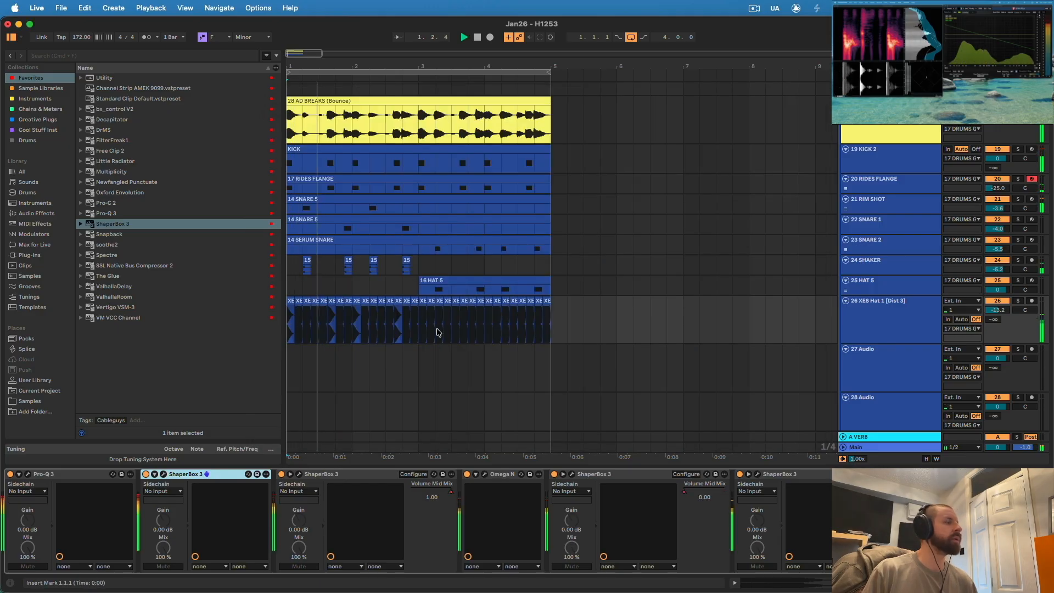
{"action": "left_click_drag", "start_coordinate": [997, 310], "coordinate": [997, 303]}
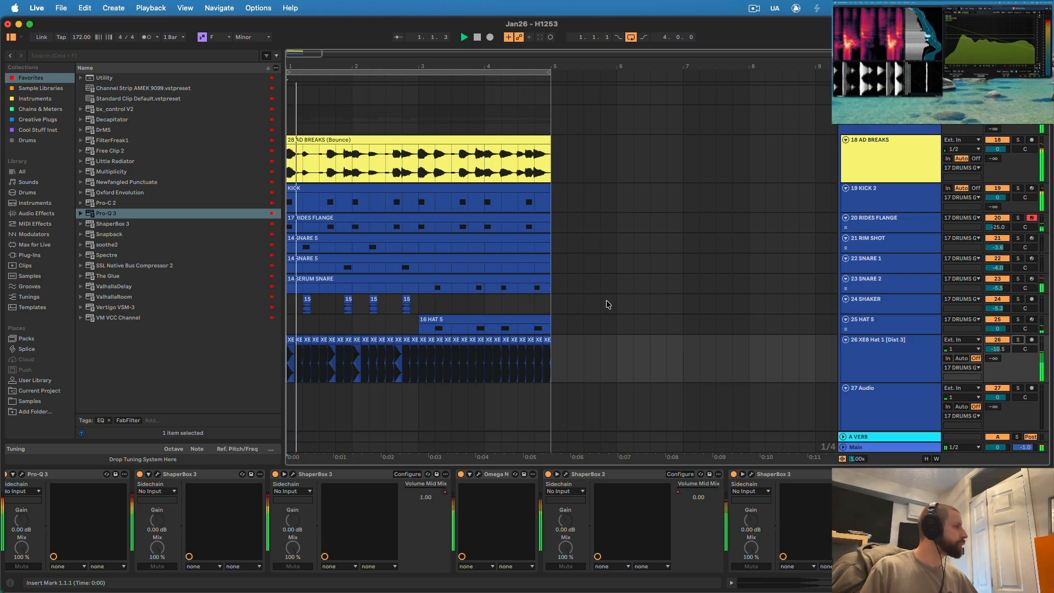
- Fold the tracks into 17 DRUMS GRP and audition the finished four-bar drum loop from the start
{"action": "left_click", "coordinate": [878, 151]}
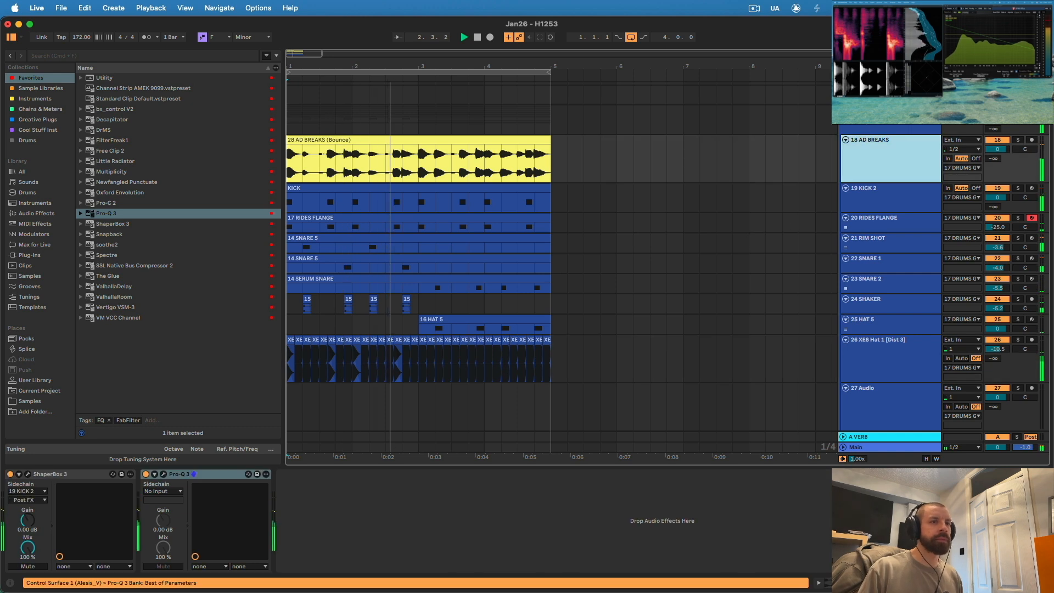
{"action": "left_click", "coordinate": [864, 119]}
{"action": "left_click", "coordinate": [844, 111]}
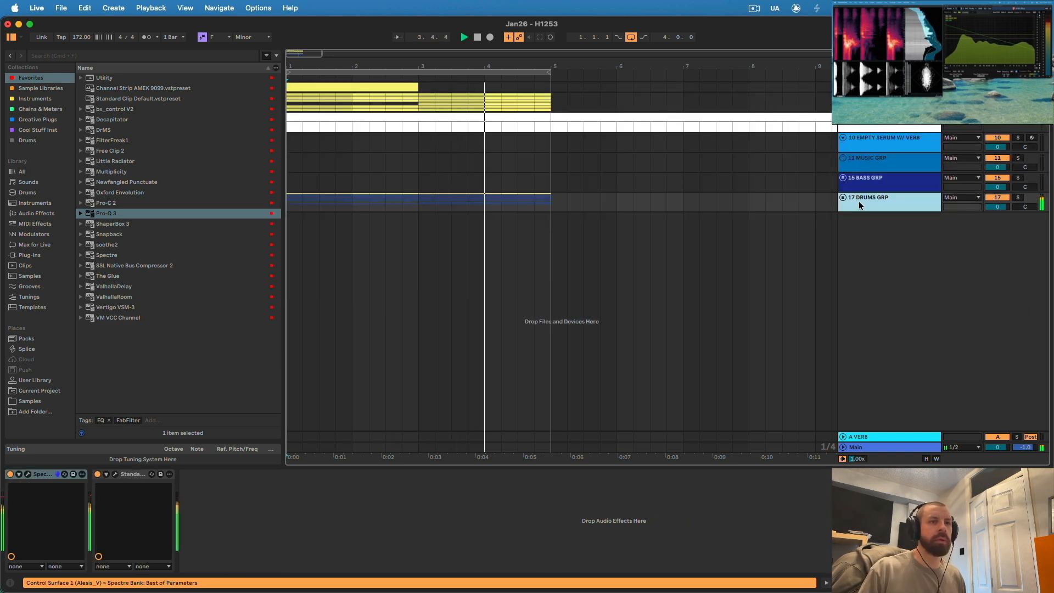
{"action": "key", "text": "space"}
{"action": "left_click_drag", "start_coordinate": [433, 68], "coordinate": [400, 68]}
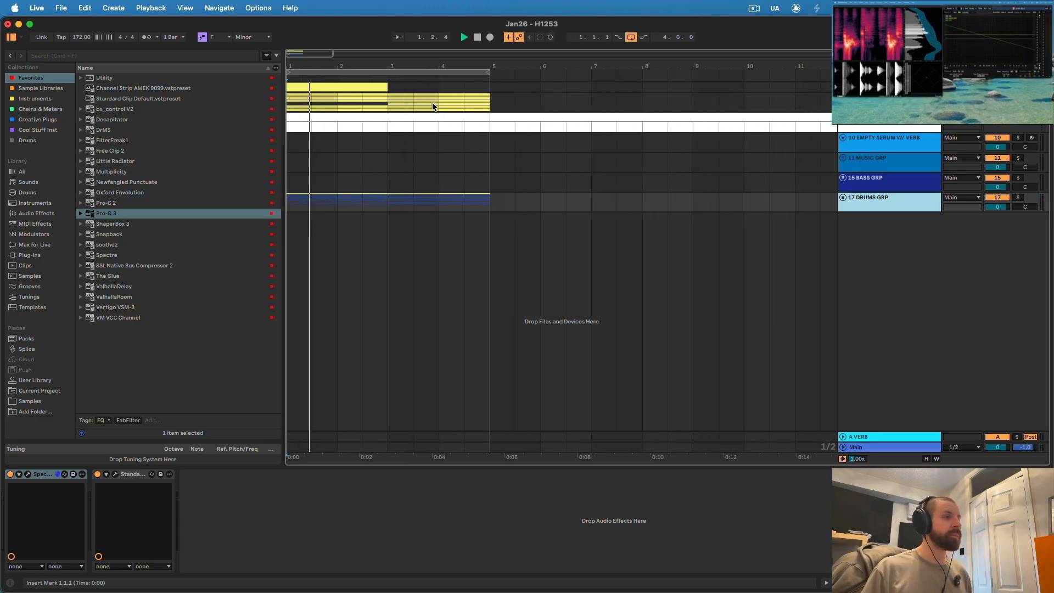
{"action": "key", "text": "space"}
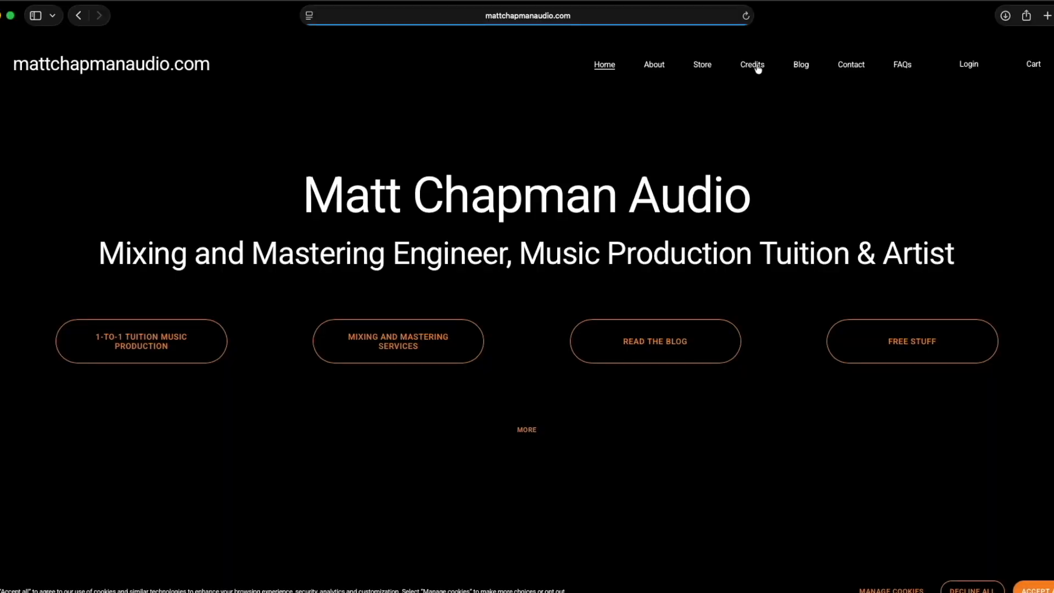
- Switch to the web browser and look through the audio website's Credits and Store pages
{"action": "left_click", "coordinate": [753, 65]}
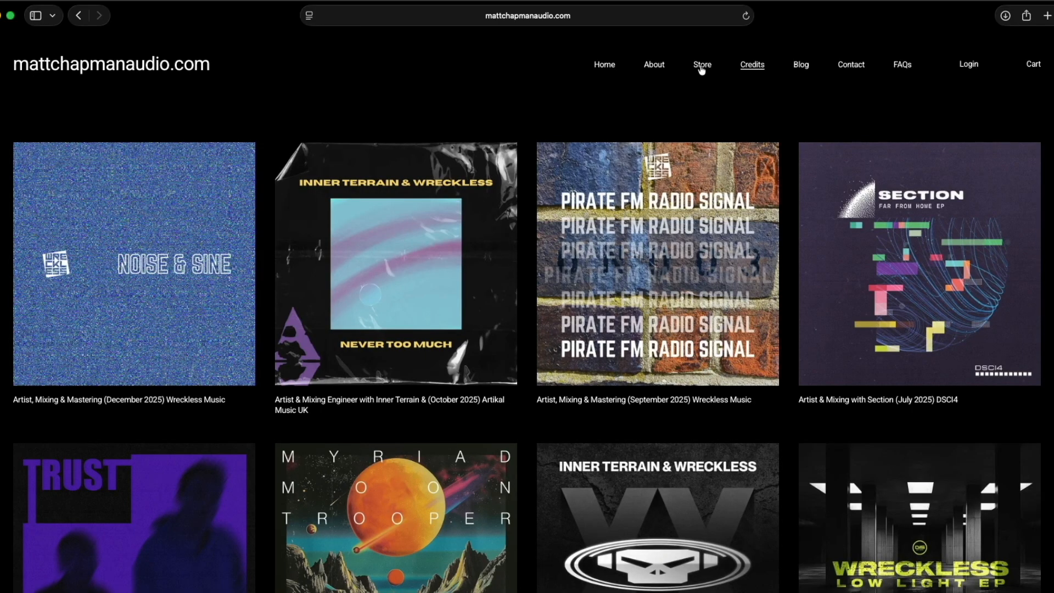
{"action": "left_click", "coordinate": [703, 66]}
{"action": "scroll", "coordinate": [684, 266], "scroll_direction": "down", "scroll_amount": 2}
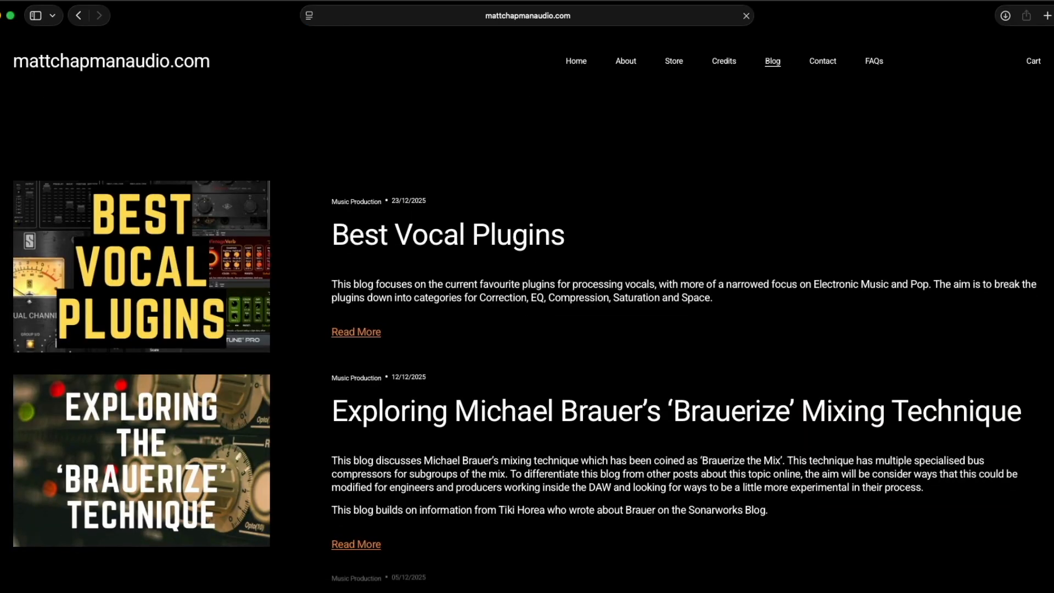
{"action": "scroll", "coordinate": [526, 371], "scroll_direction": "down", "scroll_amount": 3}
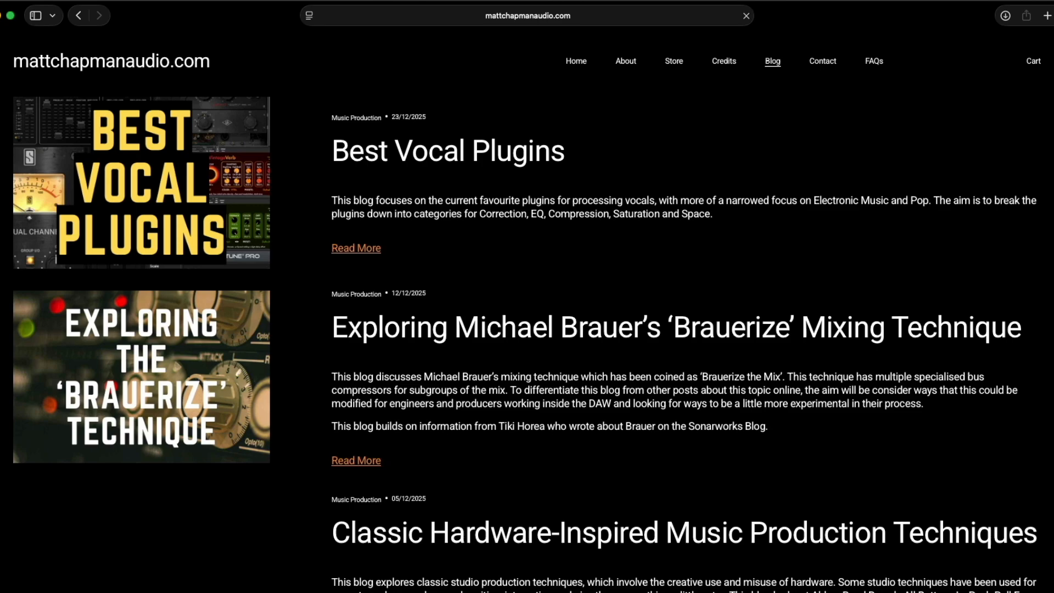